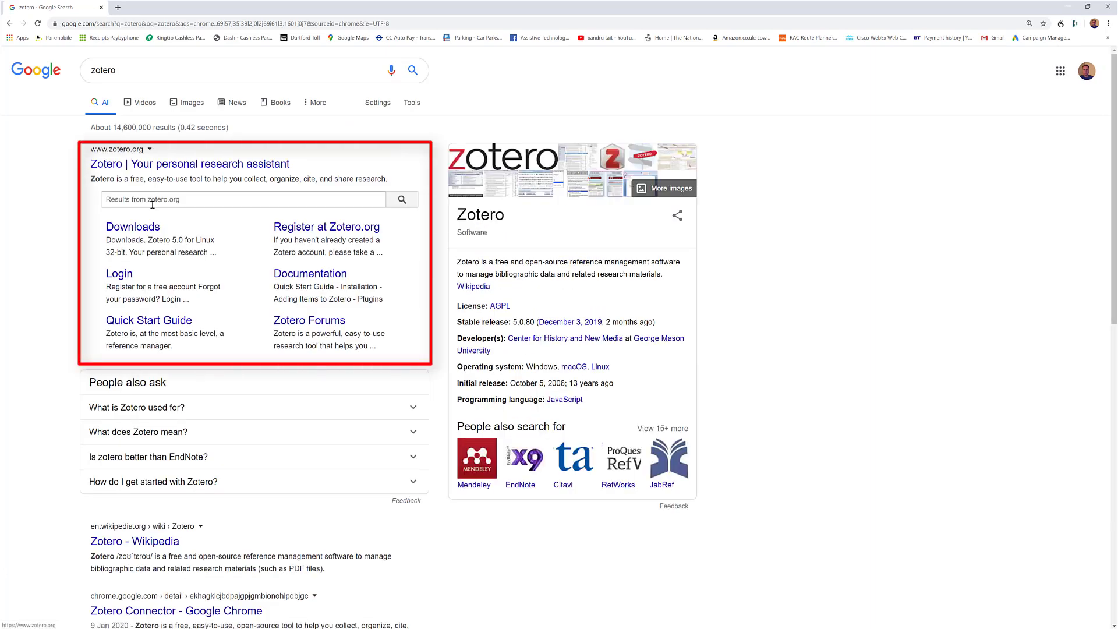
# - Go to Zotero's downloads page from the search results and download the Zotero 5.0 for Windows installer
pyautogui.click(144, 229)
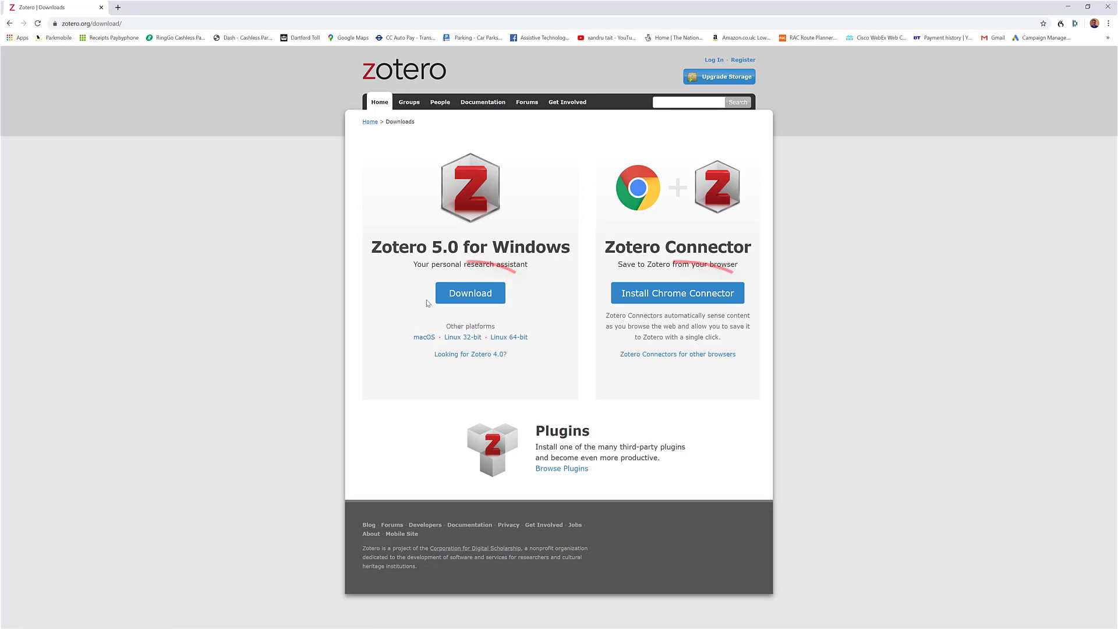
pyautogui.click(462, 298)
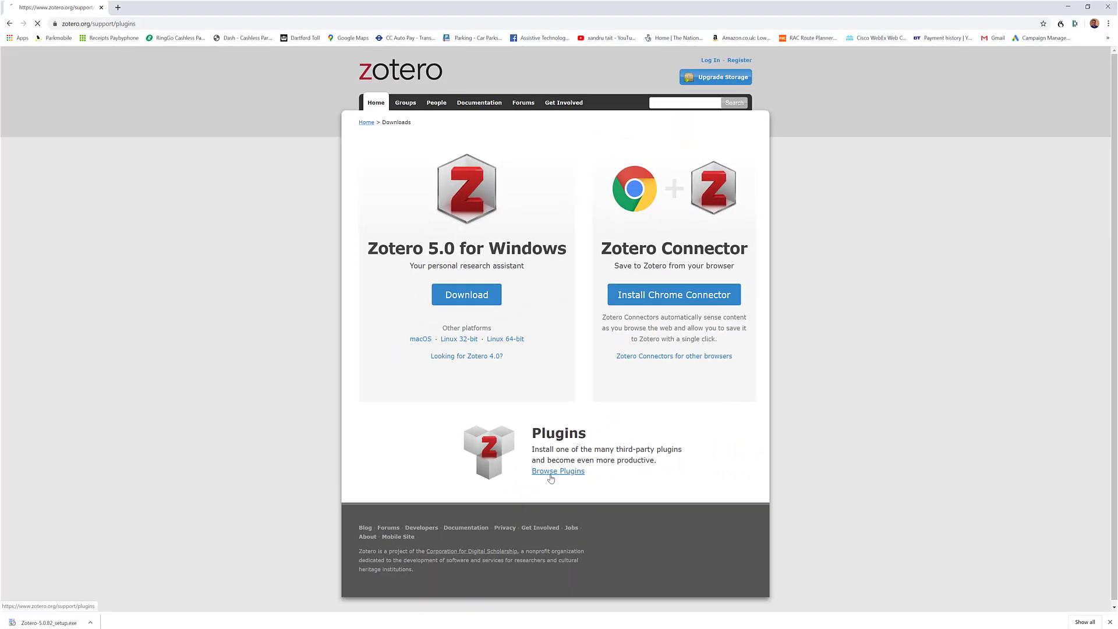
# - Look through the list of Zotero plugins and return to the downloads page
pyautogui.click(537, 494)
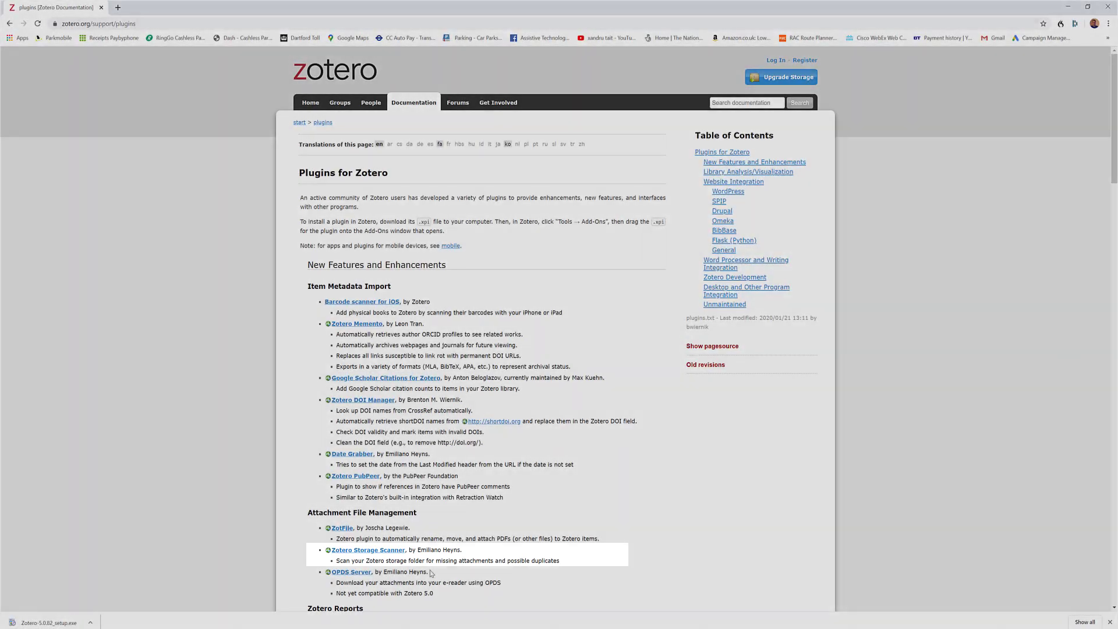
pyautogui.scroll(-8, 444, 536)
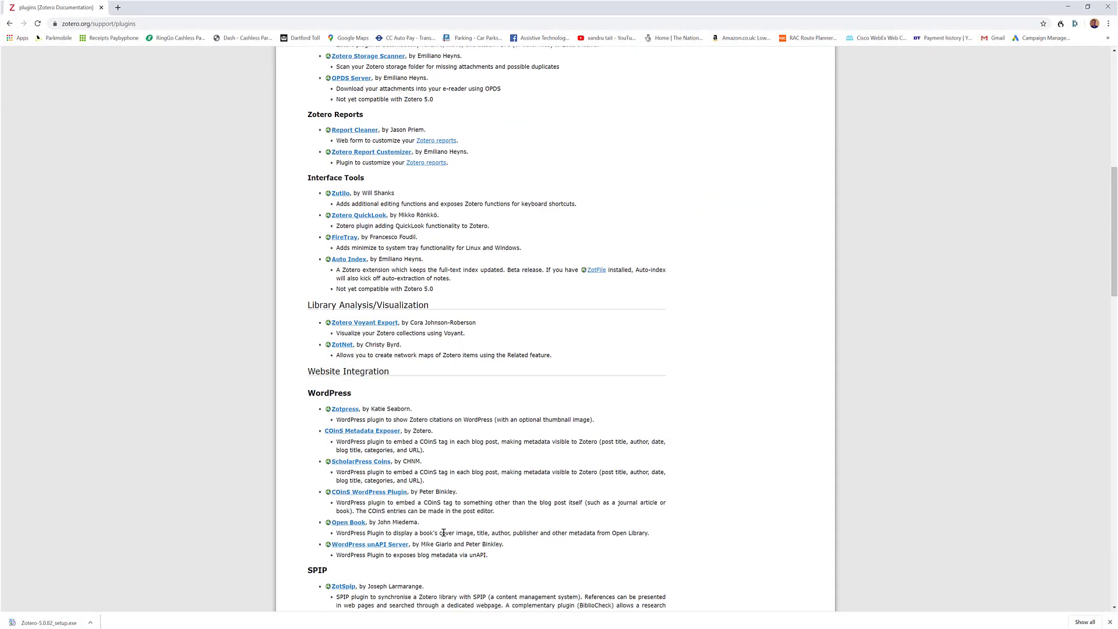
pyautogui.scroll(8, 444, 532)
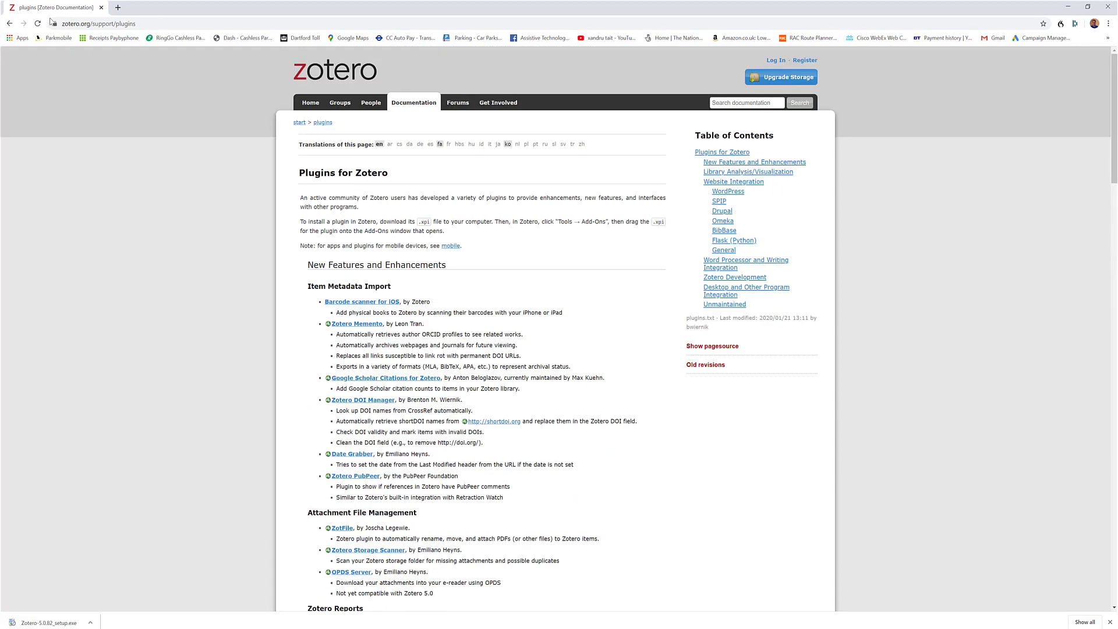
pyautogui.click(9, 24)
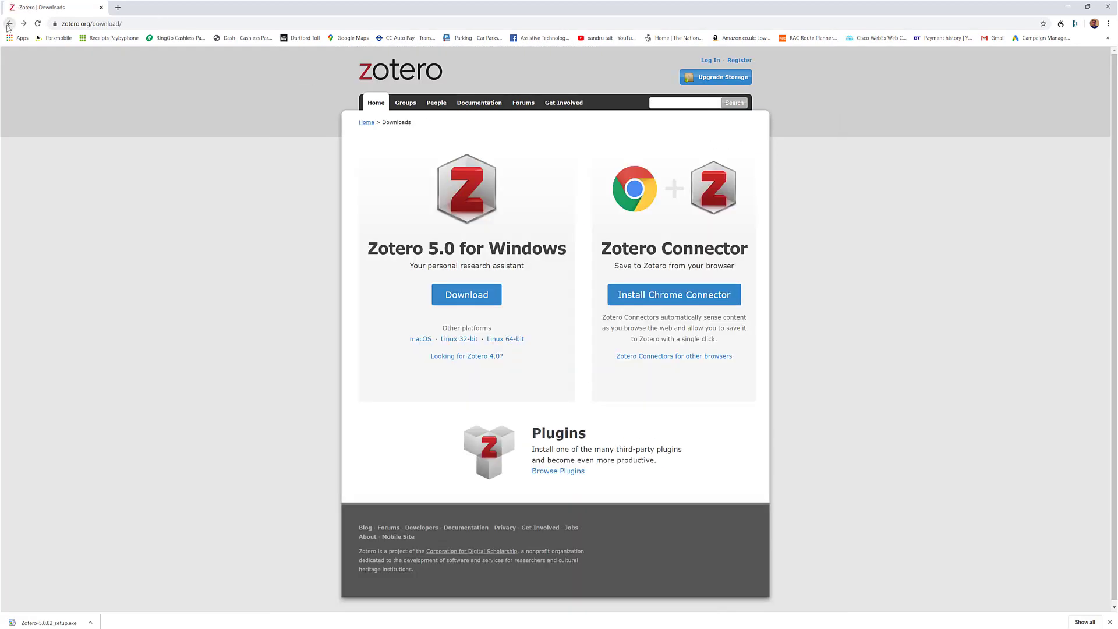
# - Review the connectors for other browsers and the bookmarklet instructions for iPhone/iPad, Android Browser and Opera Mobile/Mini, and return to the downloads page
pyautogui.click(673, 357)
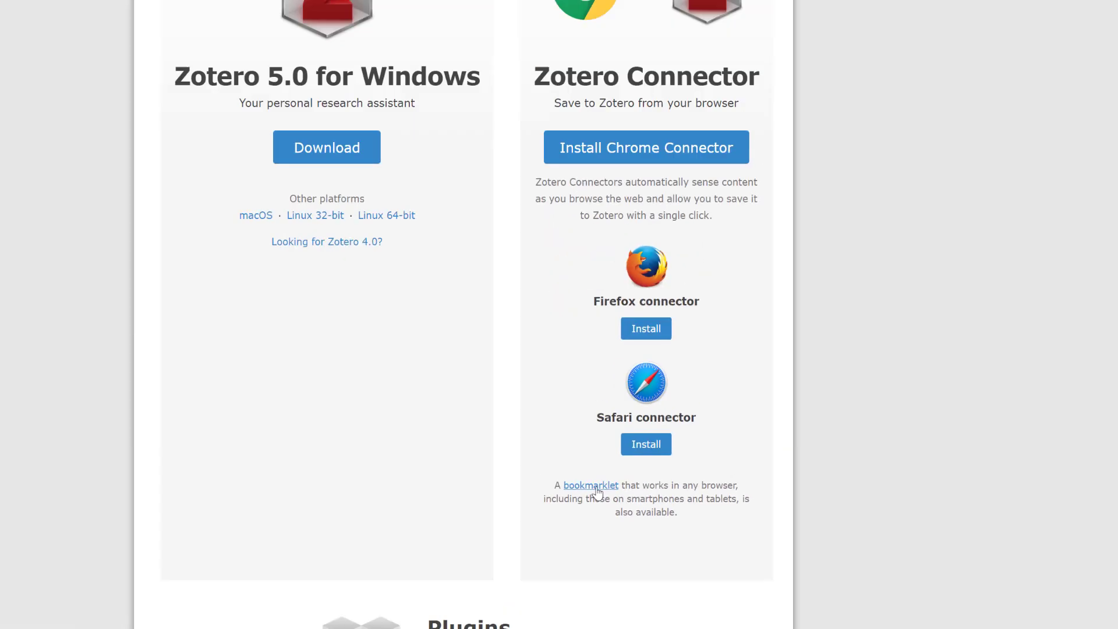
pyautogui.click(391, 367)
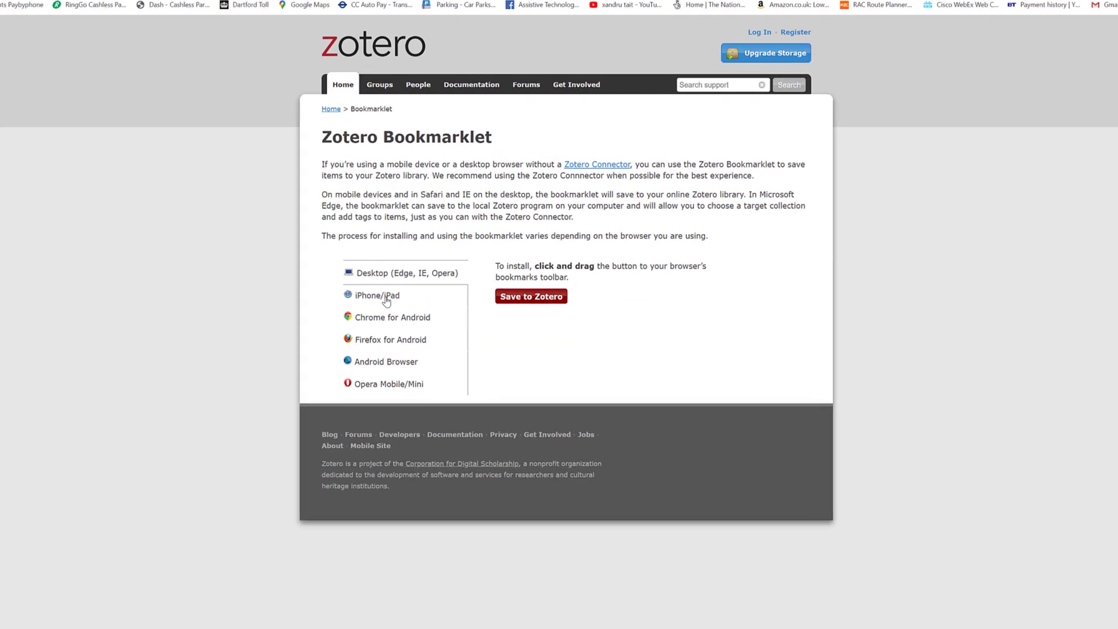
pyautogui.click(386, 301)
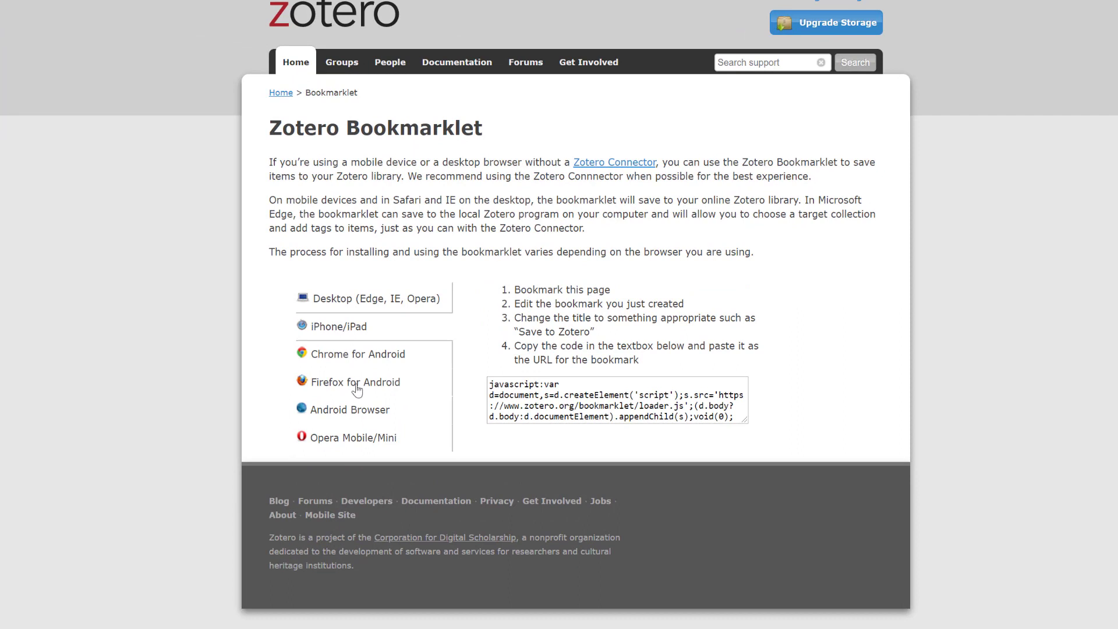
pyautogui.click(359, 409)
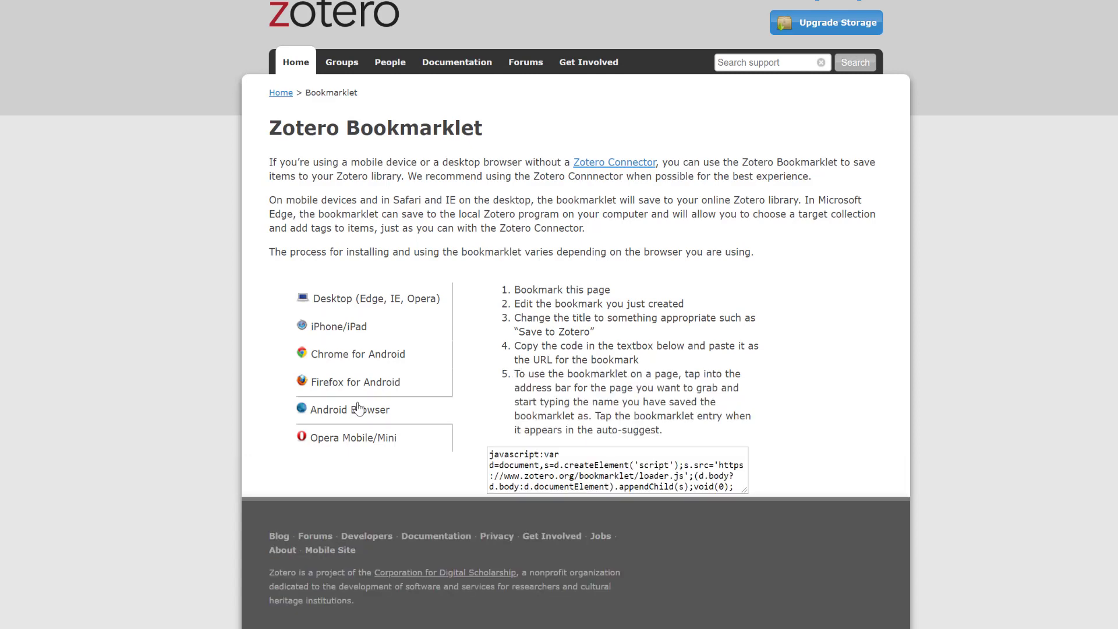
pyautogui.click(358, 443)
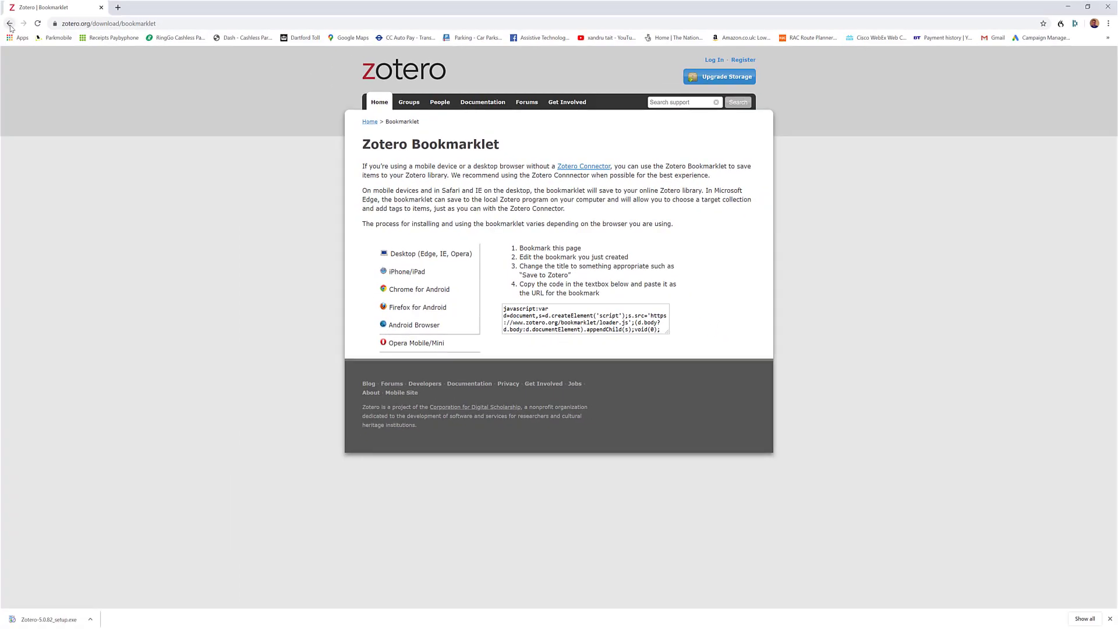
pyautogui.click(9, 23)
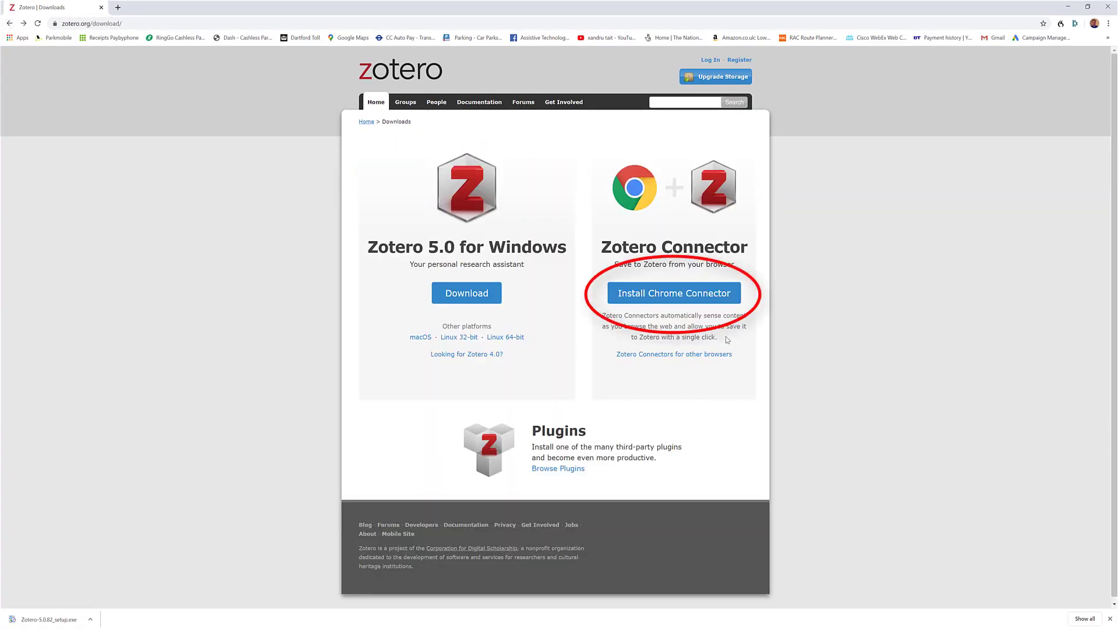
# - Add the Zotero Connector extension to Chrome from the Chrome Web Store
pyautogui.click(686, 294)
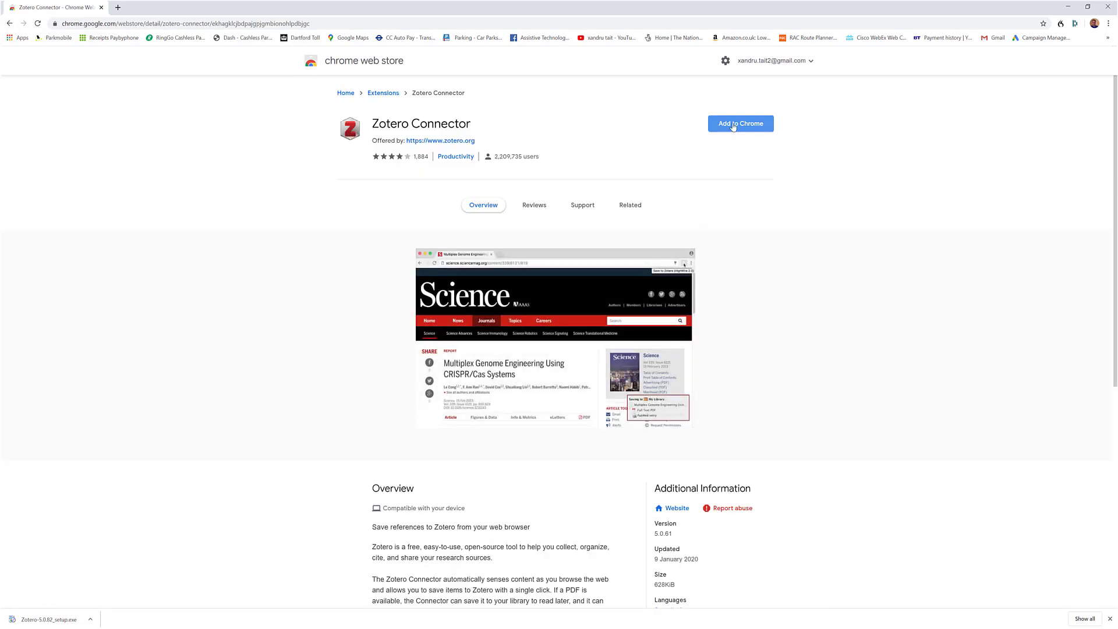
pyautogui.click(733, 125)
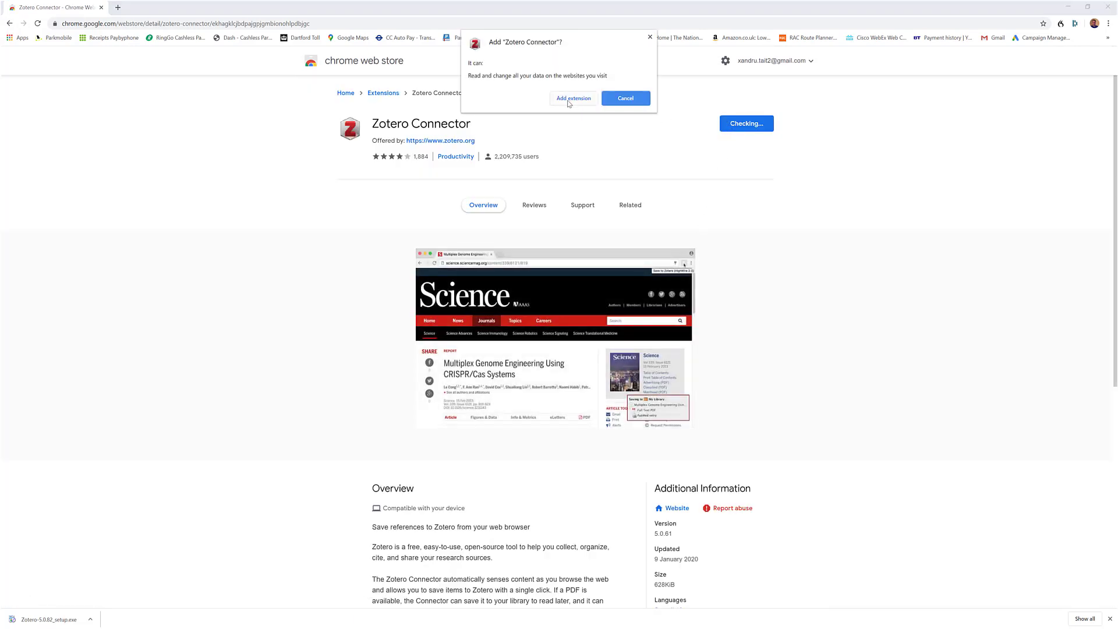
pyautogui.click(568, 101)
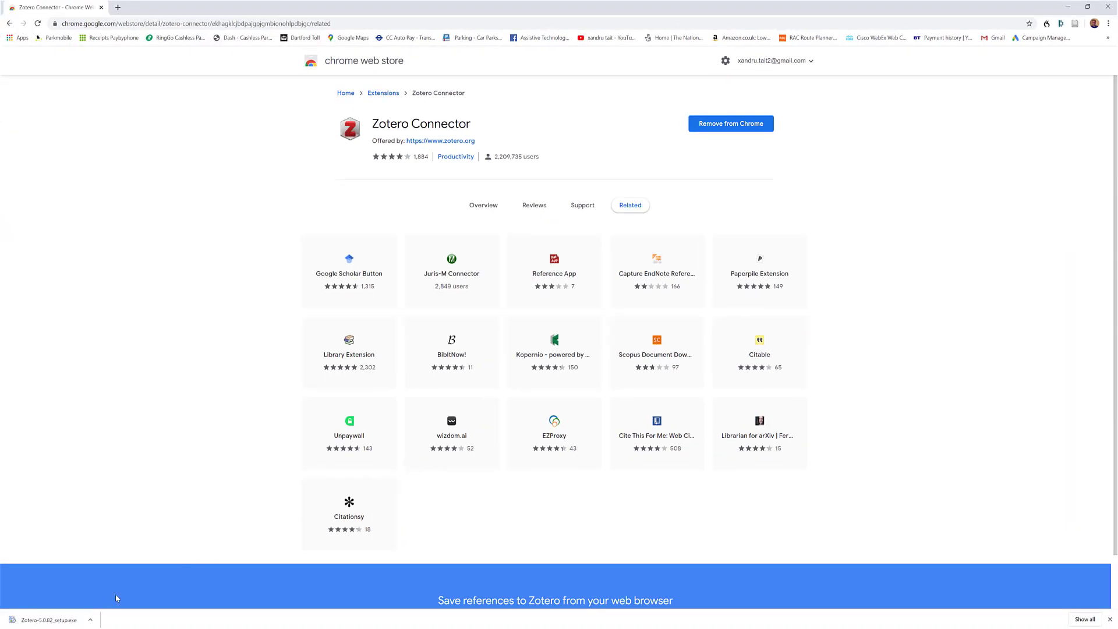
# - Run the downloaded Zotero-5.0.82_setup.exe with the Standard setup type and launch Zotero on completion
pyautogui.click(63, 620)
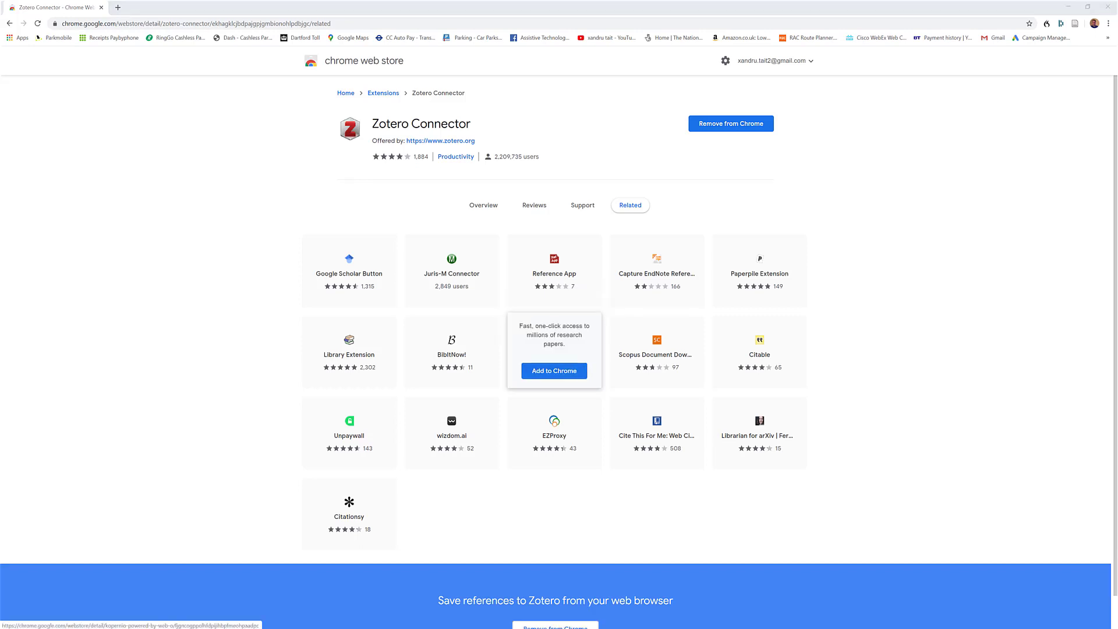
pyautogui.press('Return')
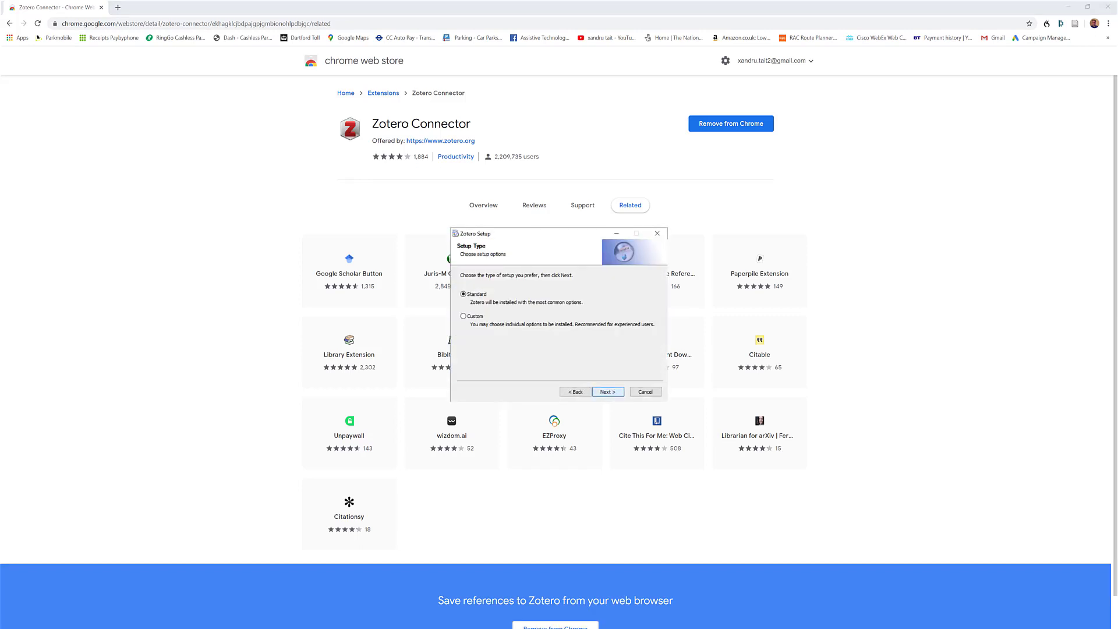
pyautogui.press('Return')
pyautogui.press('Return')
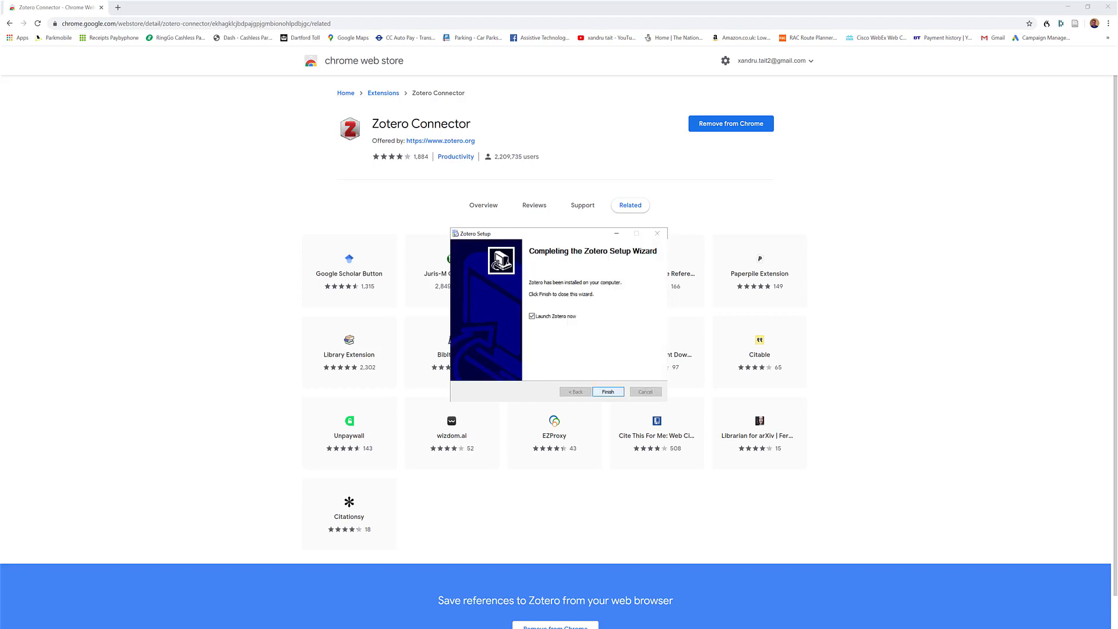
pyautogui.press('Return')
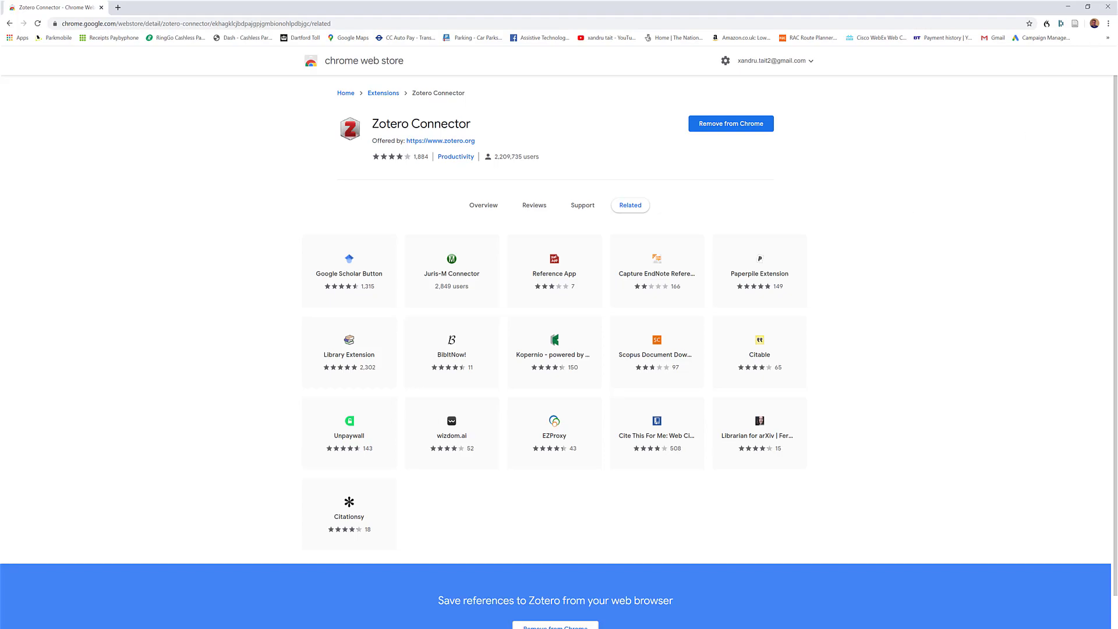
# - Leave the browser pages, switch to Zotero and maximize its window
pyautogui.click(1108, 6)
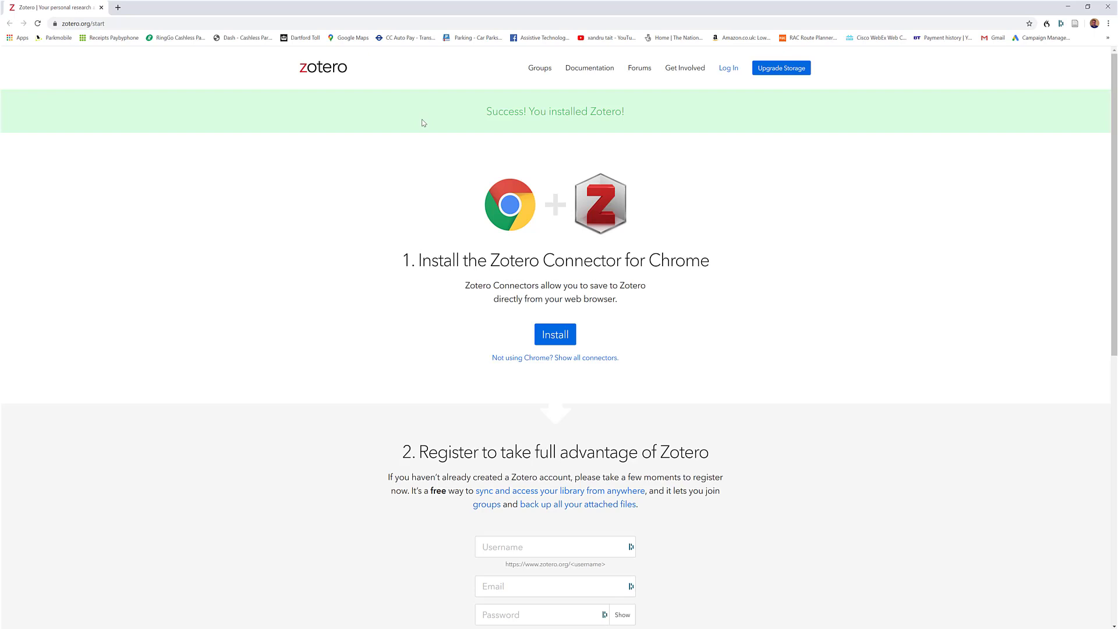
pyautogui.click(556, 358)
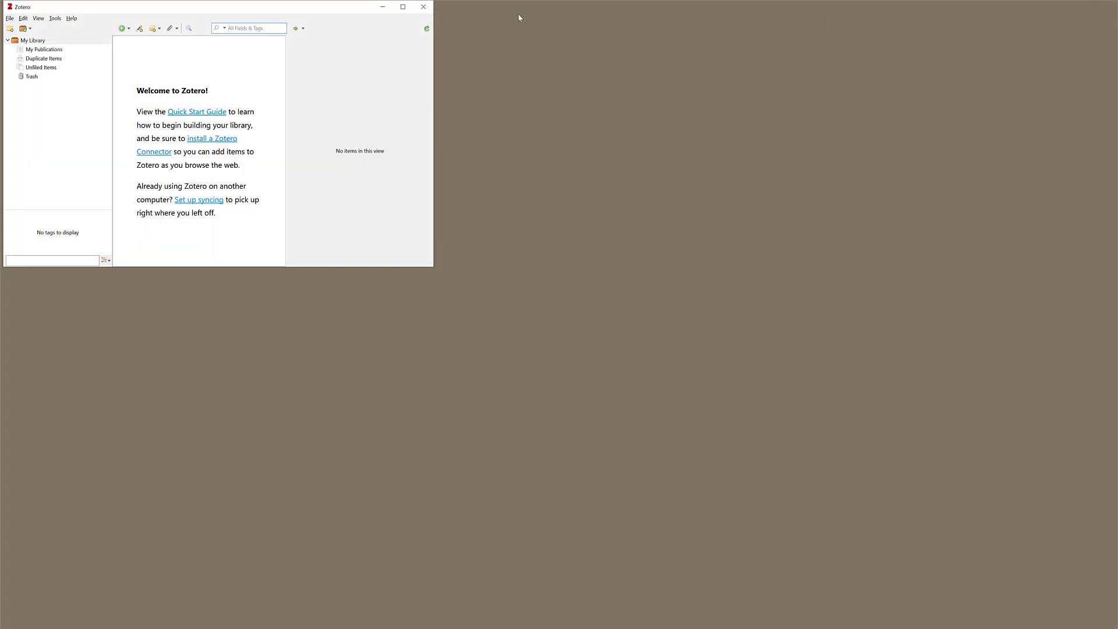
pyautogui.click(402, 6)
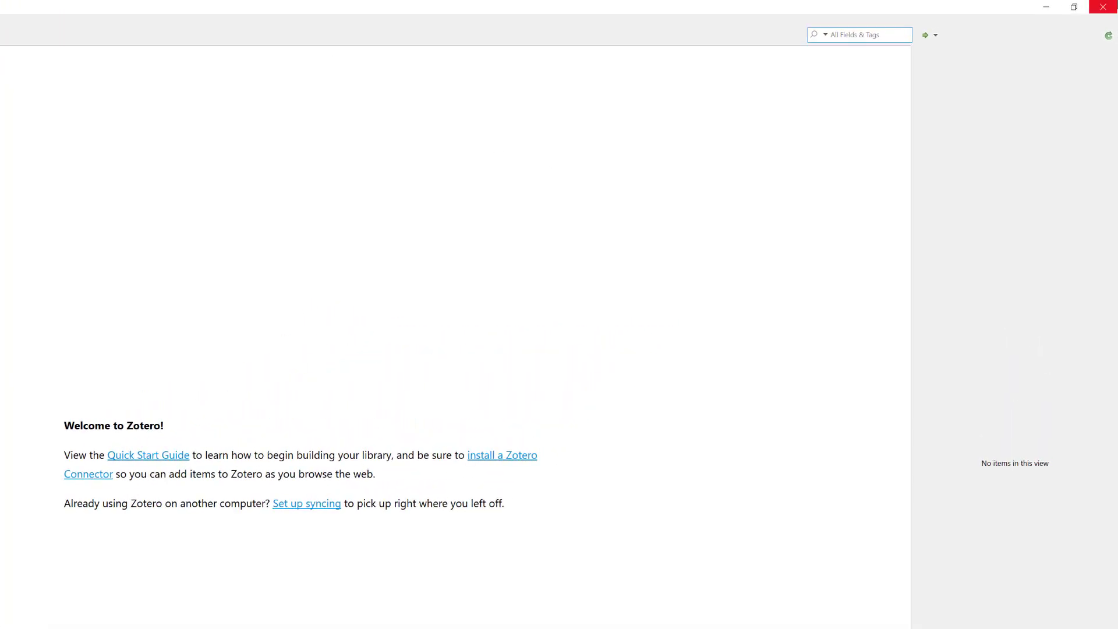
# - Link the Zotero account in the sync preferences by entering its username and password, and sync the library
pyautogui.click(1108, 36)
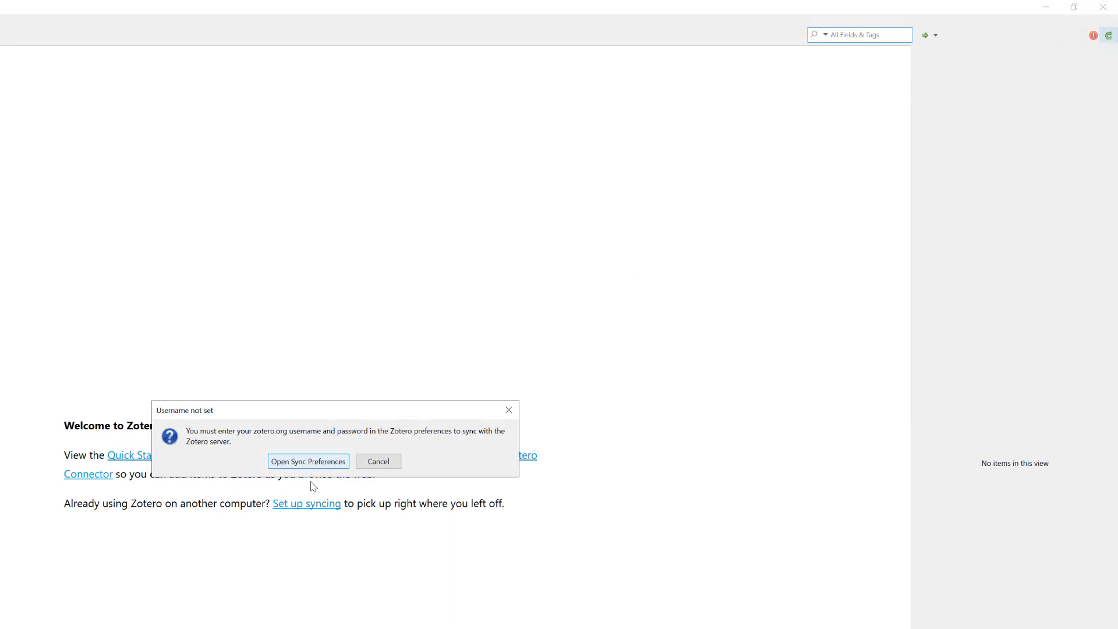
pyautogui.click(309, 461)
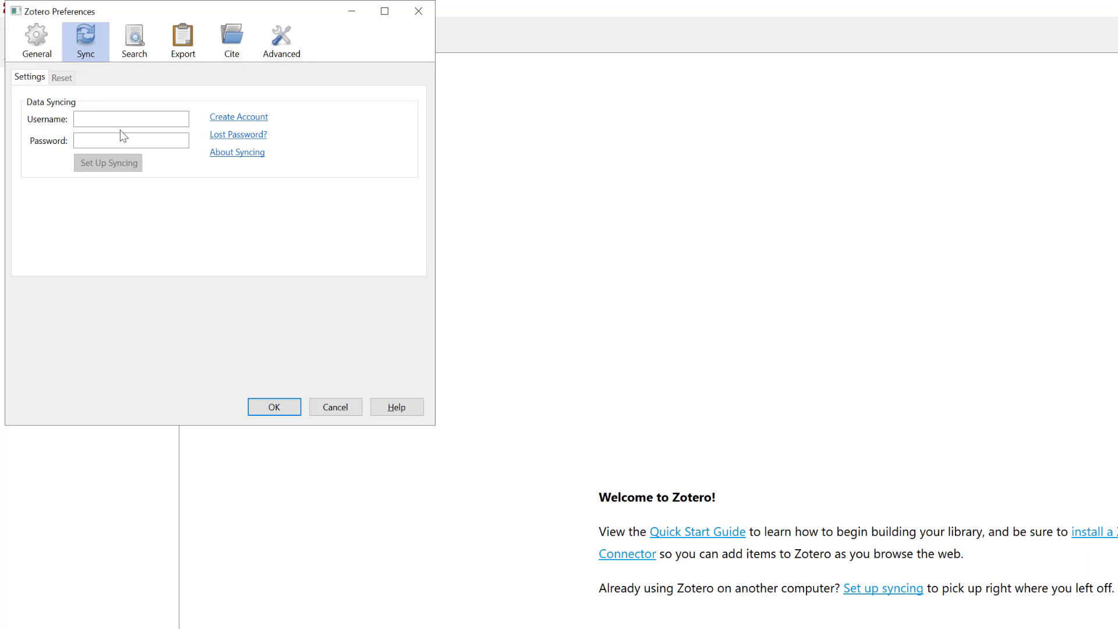
pyautogui.click(109, 120)
pyautogui.write('sam')
pyautogui.press('Tab')
pyautogui.write('••••••••••')
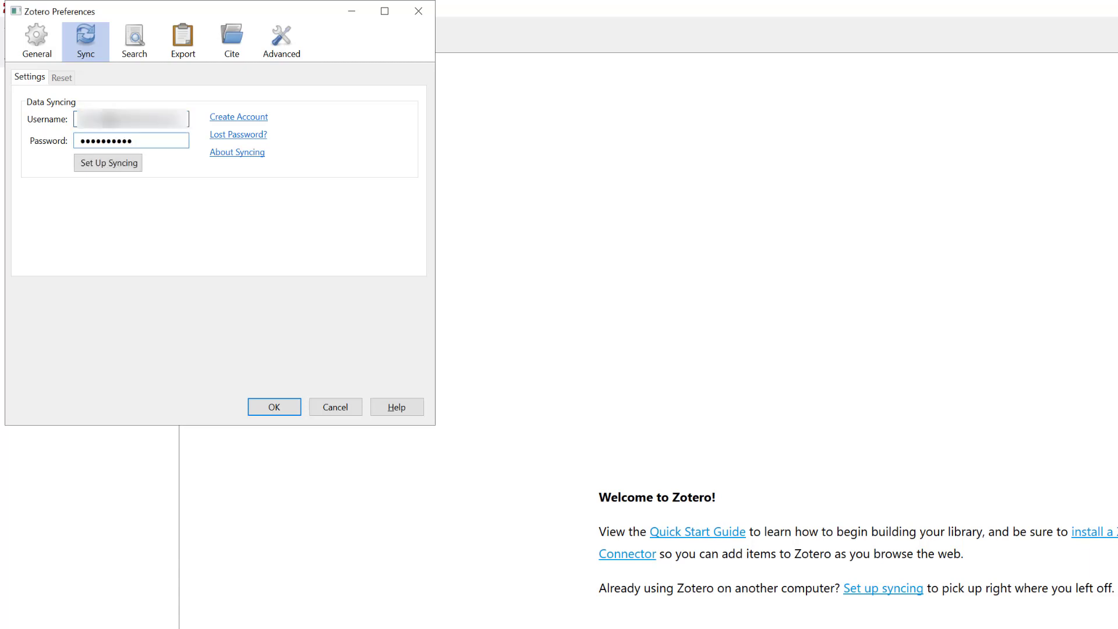
pyautogui.press('Return')
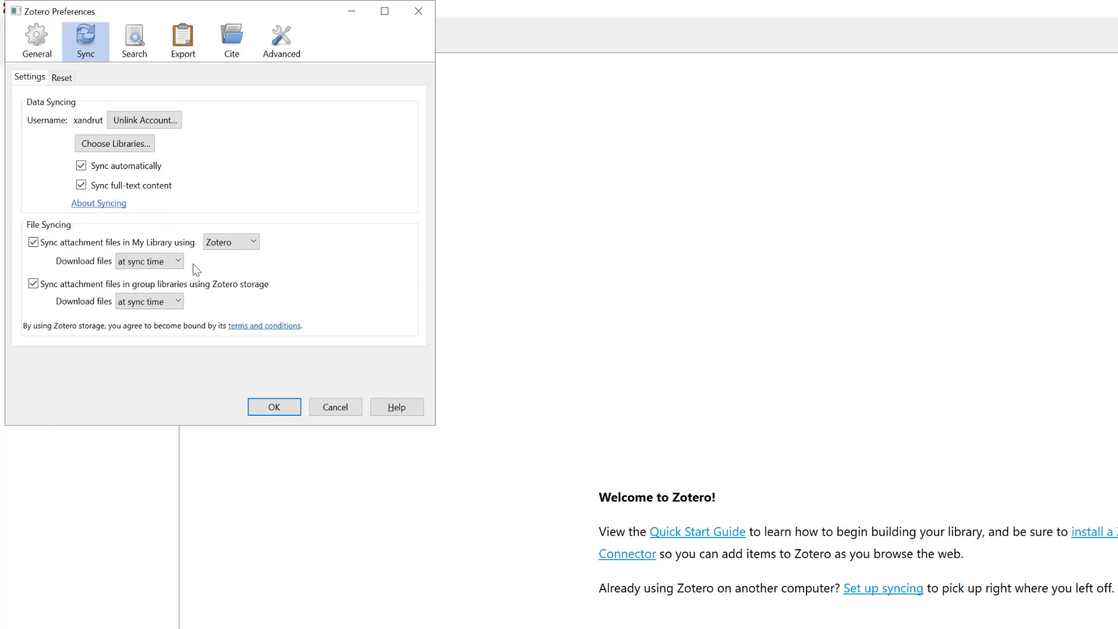
pyautogui.click(271, 405)
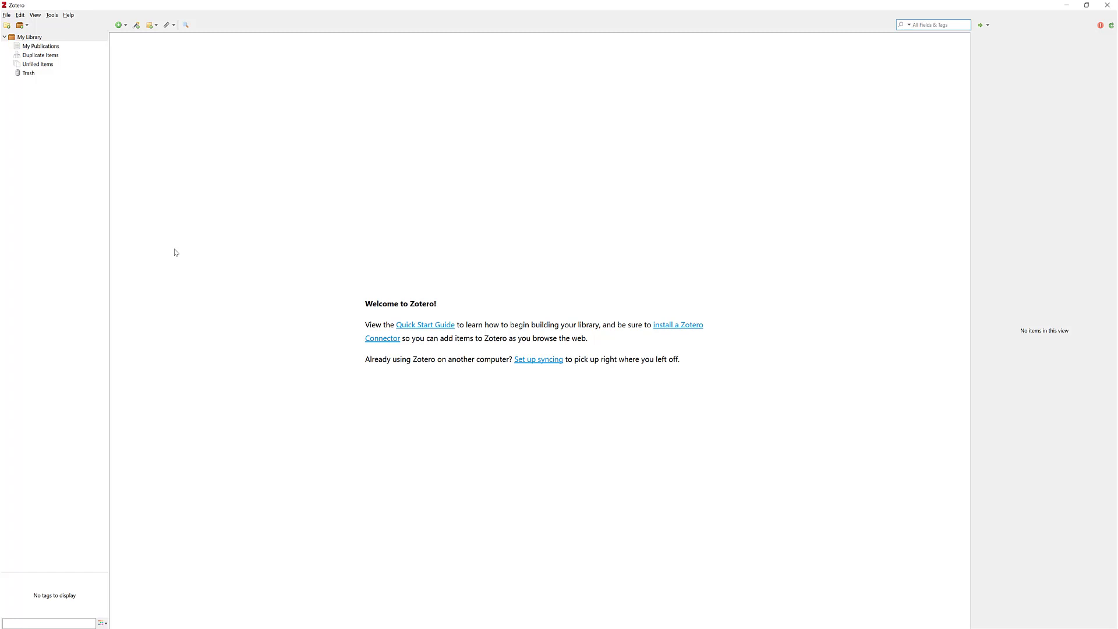
pyautogui.click(1111, 26)
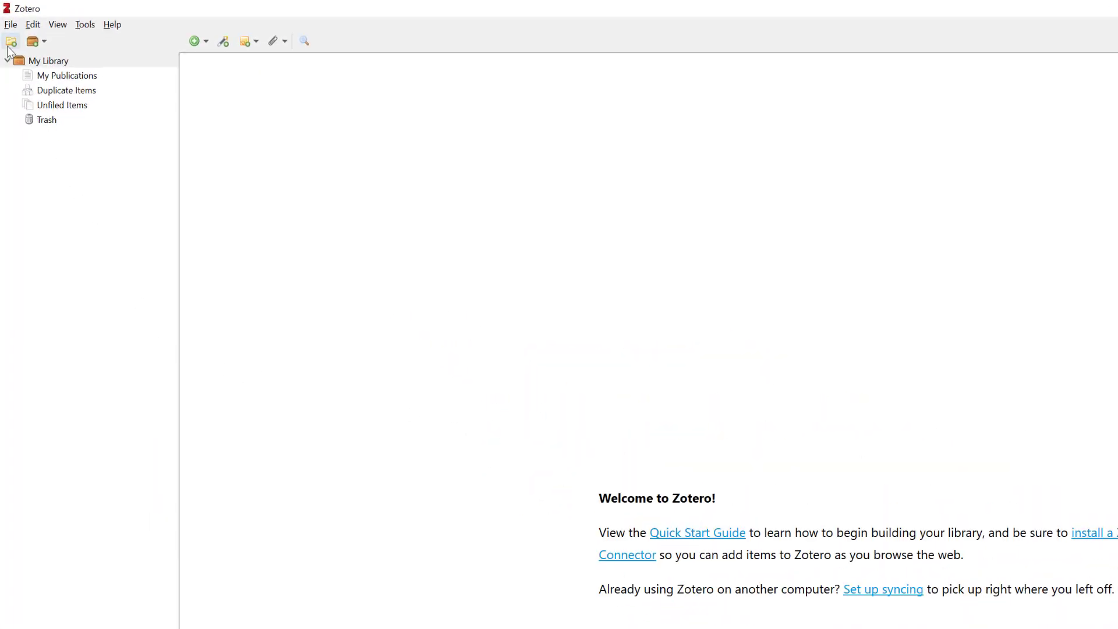
# - Create a collection named History in My Library
pyautogui.click(67, 153)
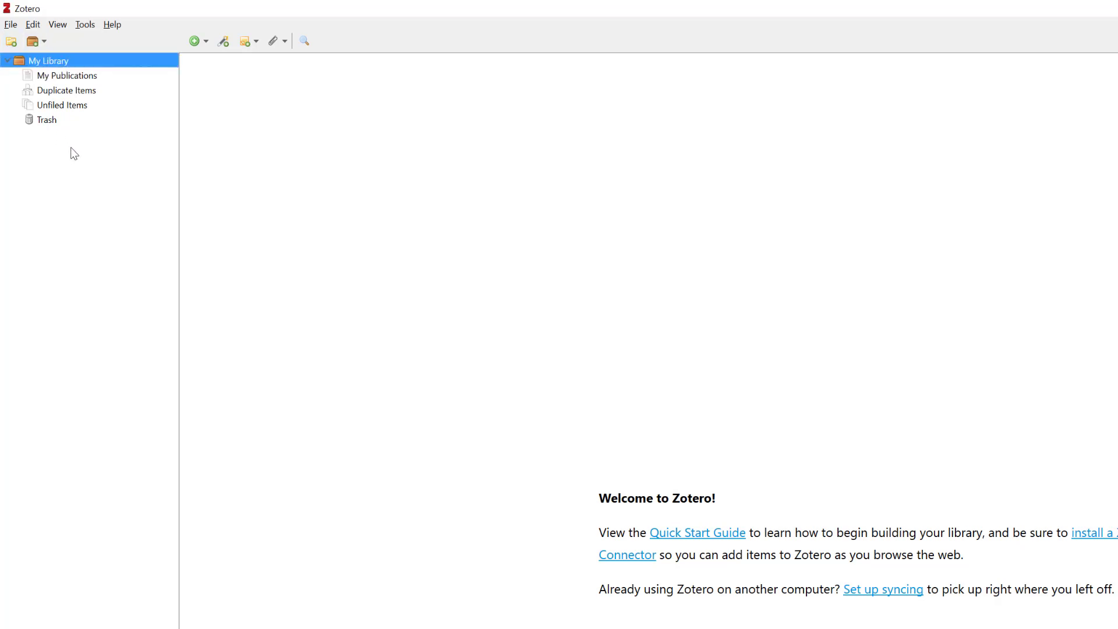
pyautogui.click(16, 47)
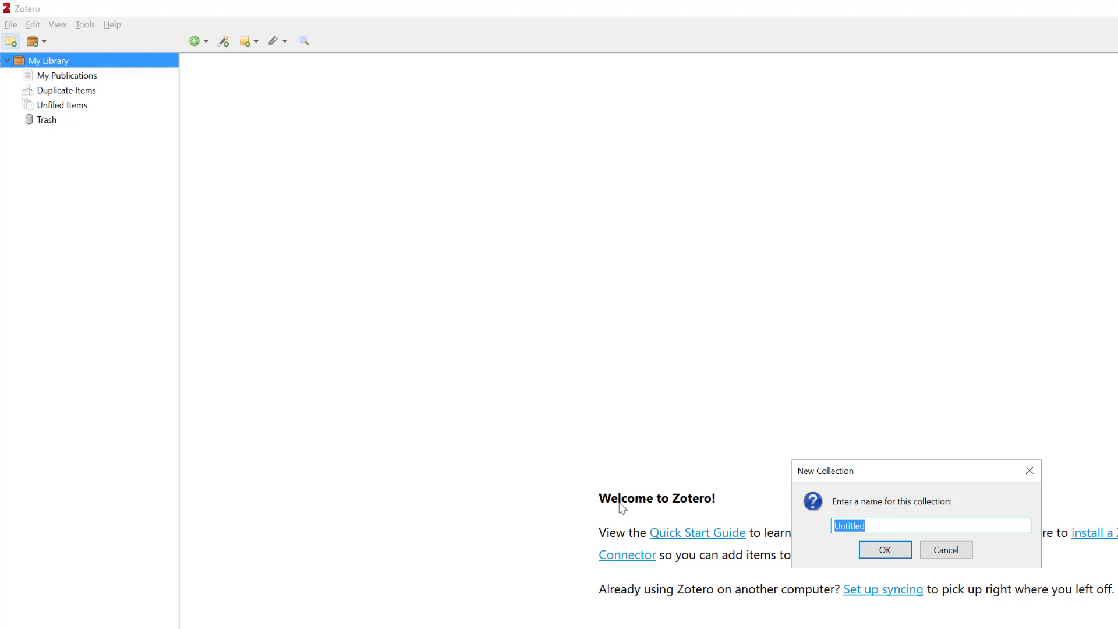
pyautogui.write('History')
pyautogui.click(880, 550)
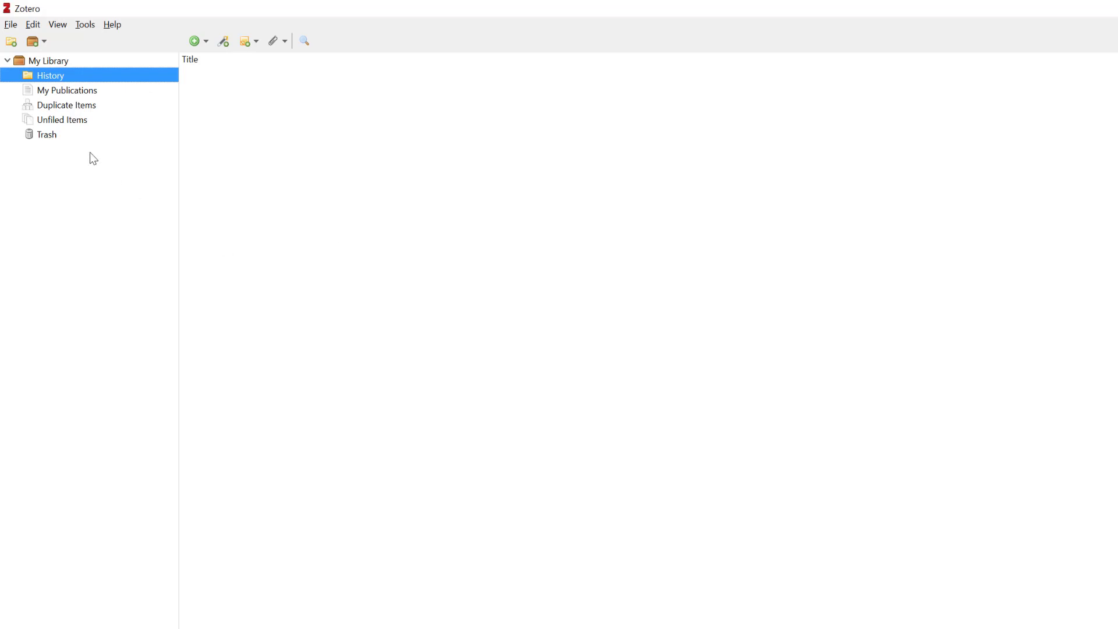
# - Create another collection named WW1 in My Library
pyautogui.click(11, 42)
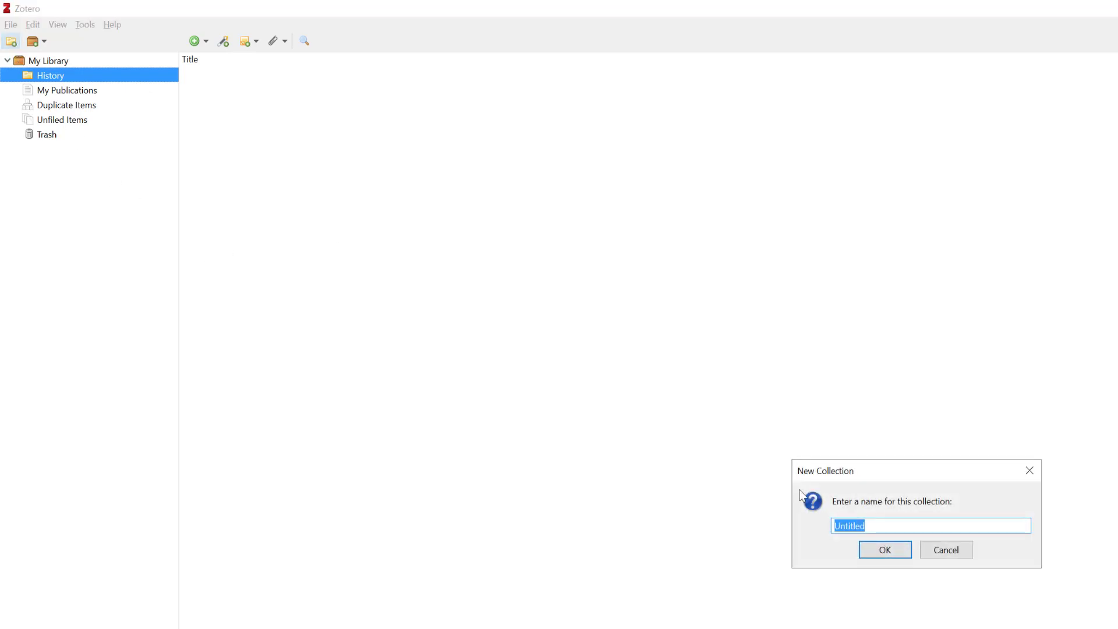
pyautogui.write('WW1')
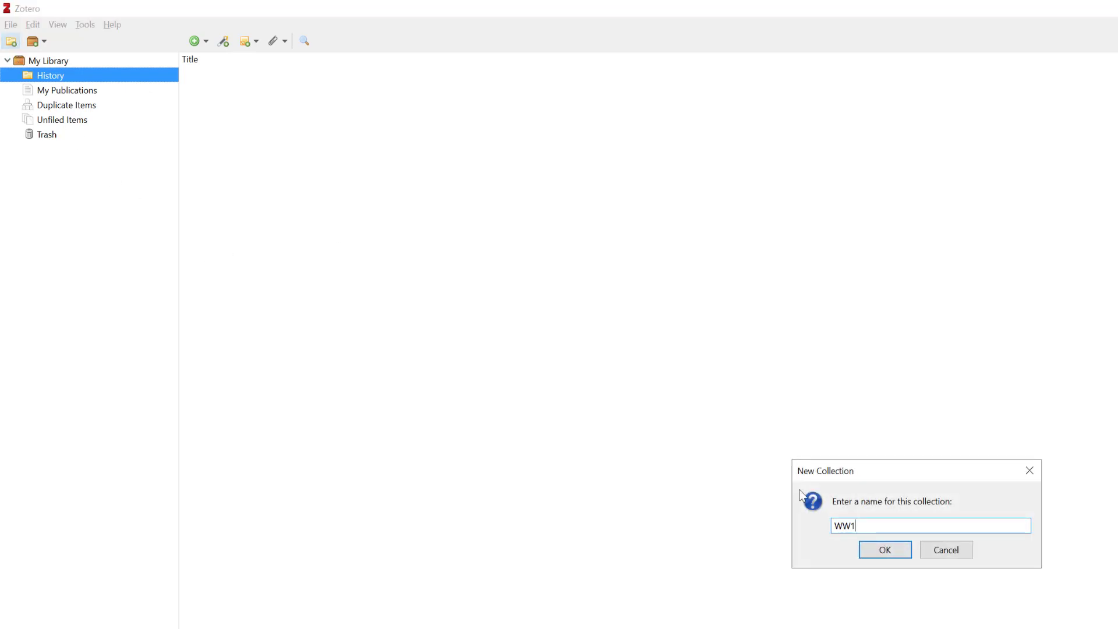
pyautogui.click(873, 550)
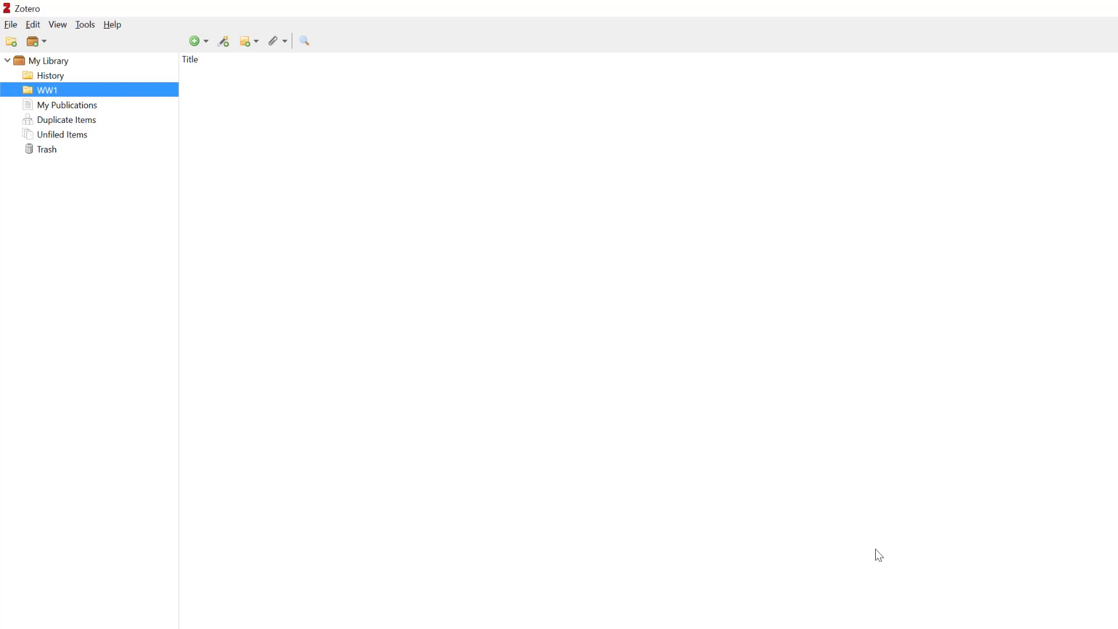
# - Create a subcollection named Rome inside the History collection
pyautogui.click(55, 78)
pyautogui.rightClick(55, 80)
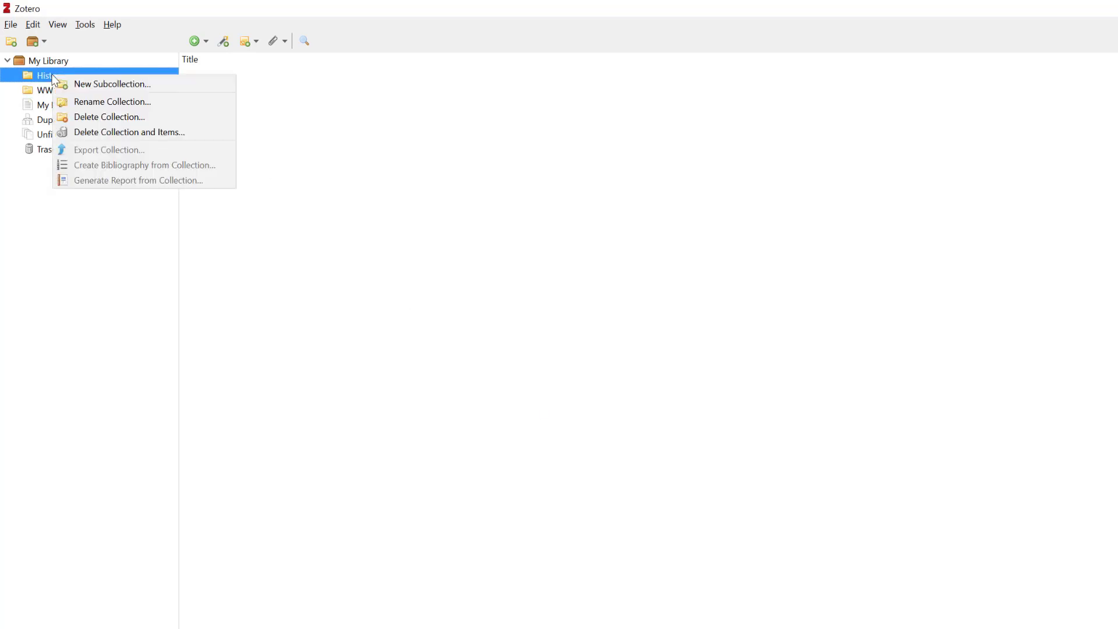
pyautogui.click(71, 85)
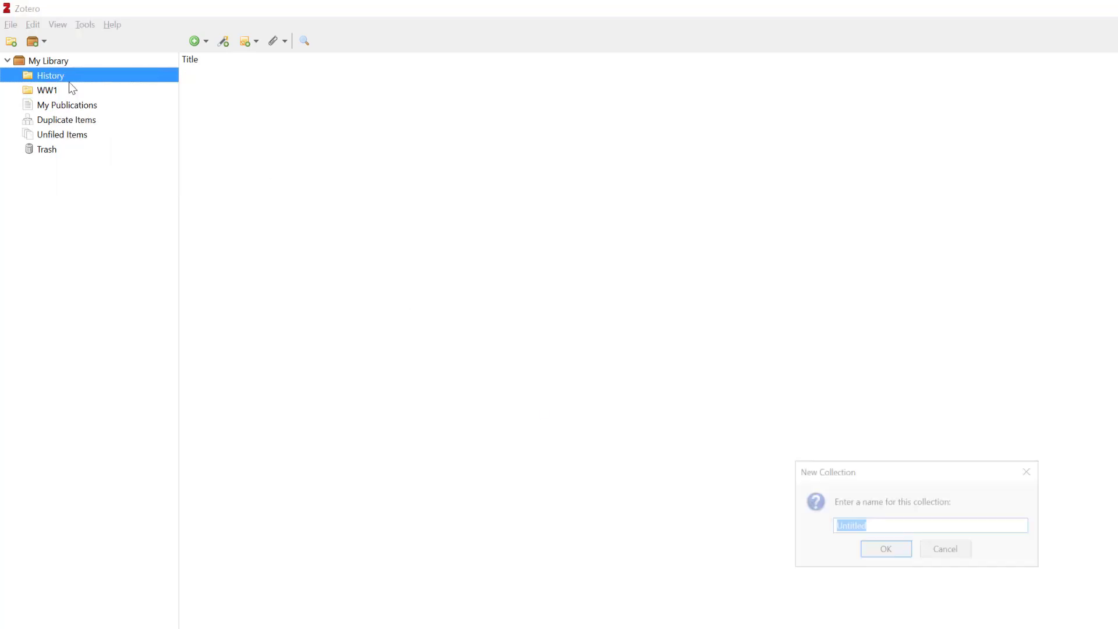
pyautogui.press('BackSpace')
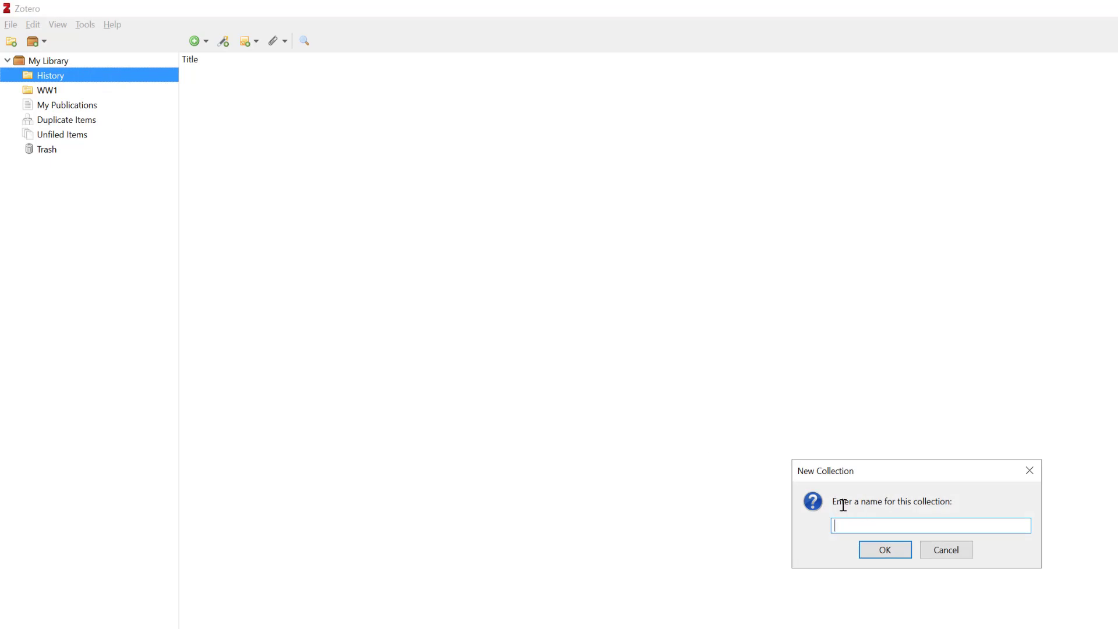
pyautogui.write('Rome')
pyautogui.click(889, 556)
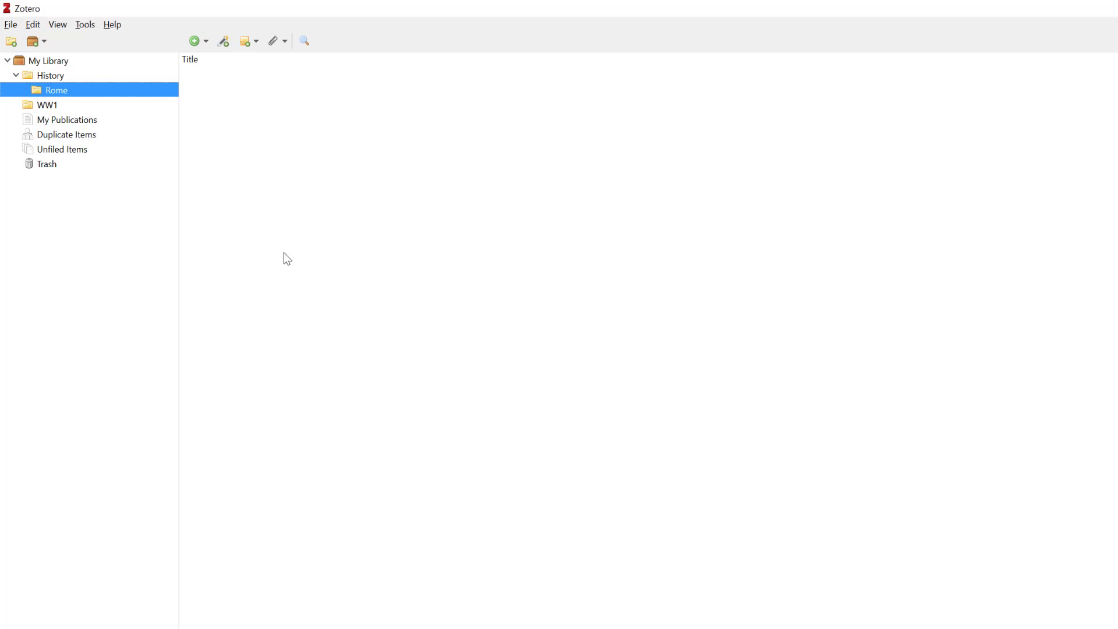
pyautogui.click(40, 109)
pyautogui.rightClick(40, 109)
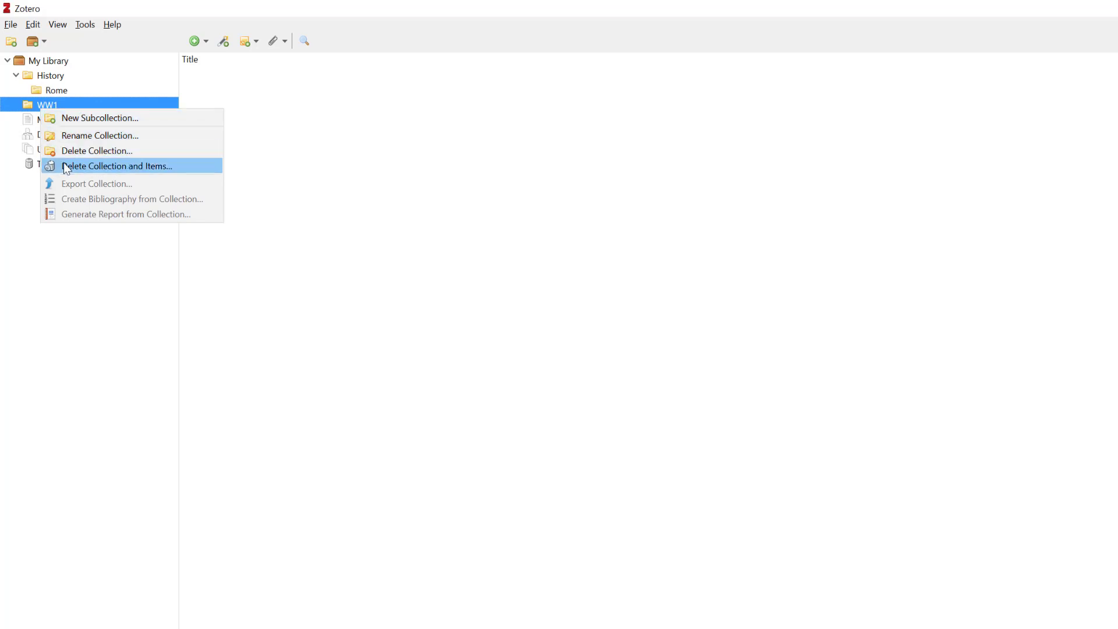
pyautogui.click(337, 168)
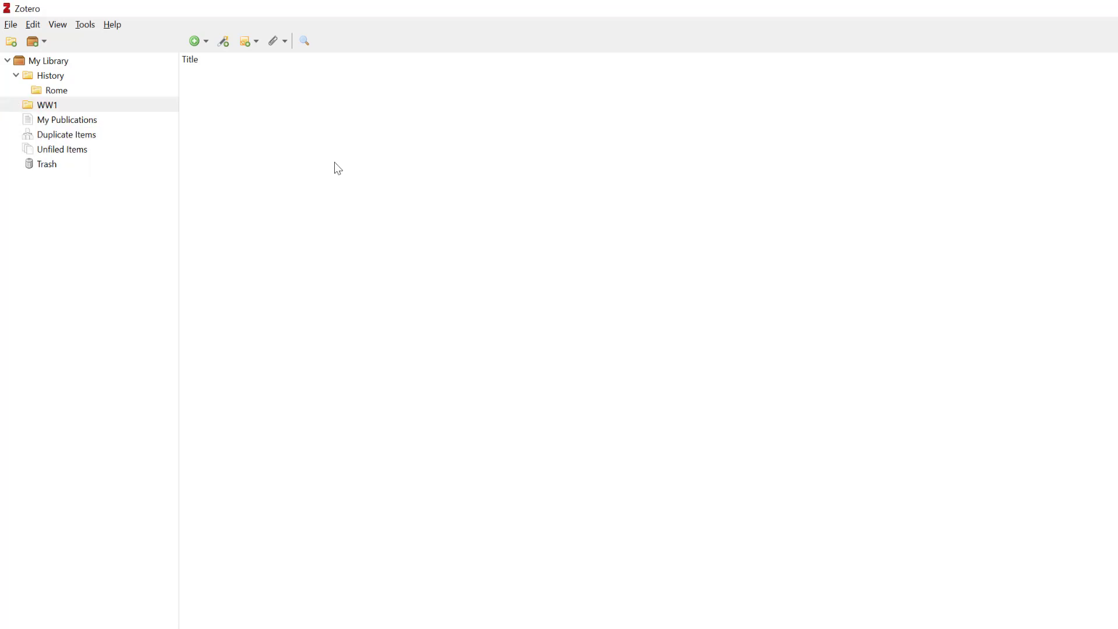
# - Select the Rome subcollection as the save target, switch to Chrome and search Google for "rome history"
pyautogui.click(63, 97)
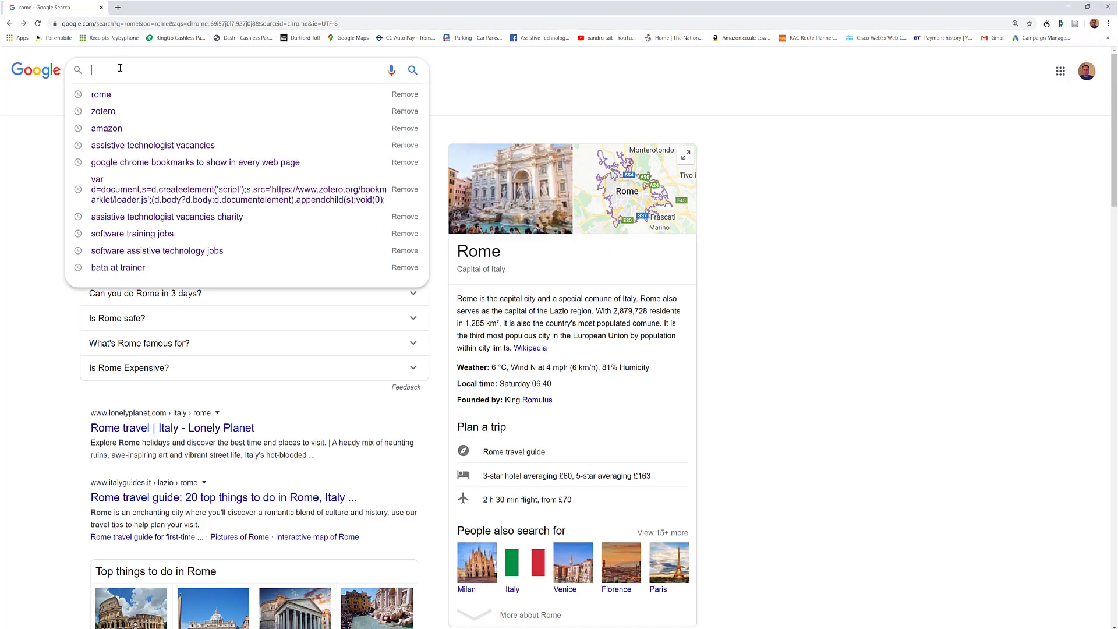
pyautogui.write('ro')
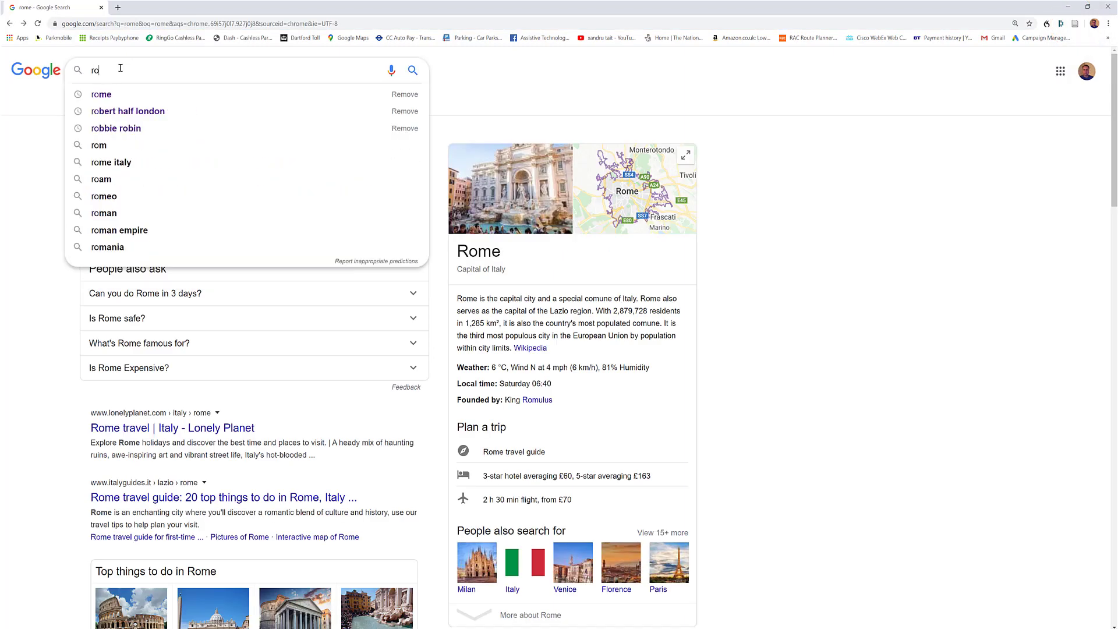
pyautogui.write('me history')
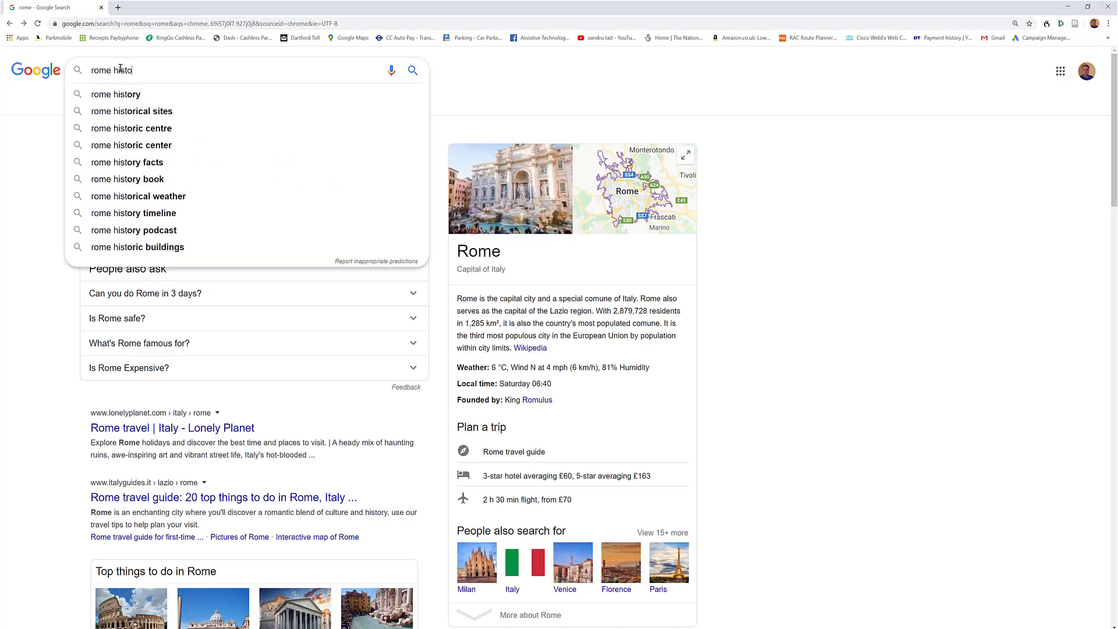
pyautogui.press('Return')
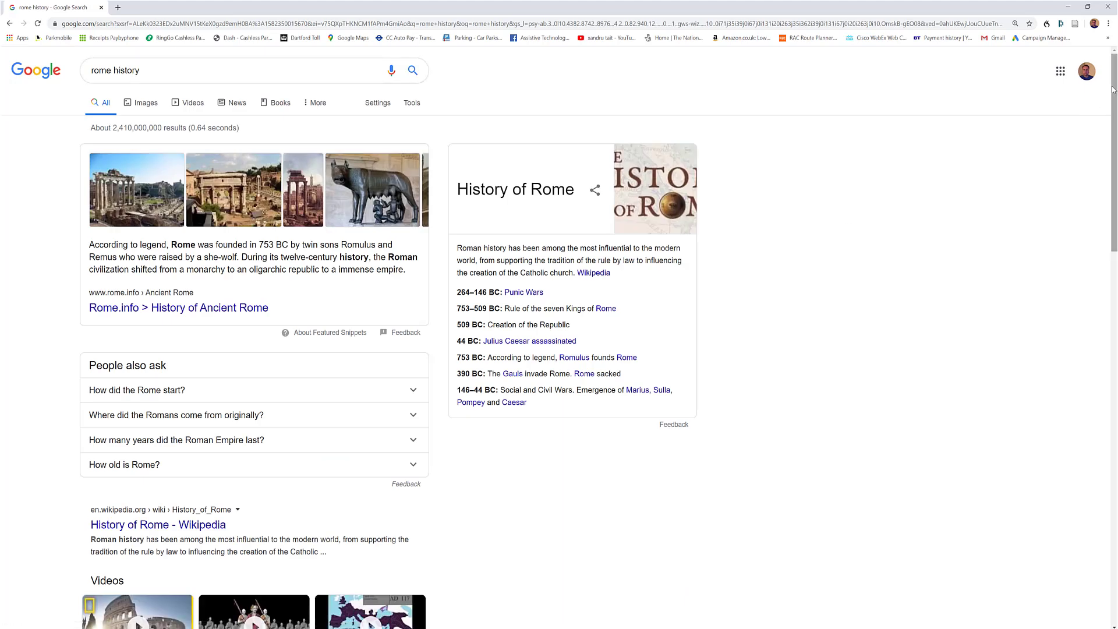
# - Open the history.com result "Ancient Rome - Facts, Location, & Timeline" and skim the article
pyautogui.moveTo(1114, 117); pyautogui.dragTo(1113, 305)
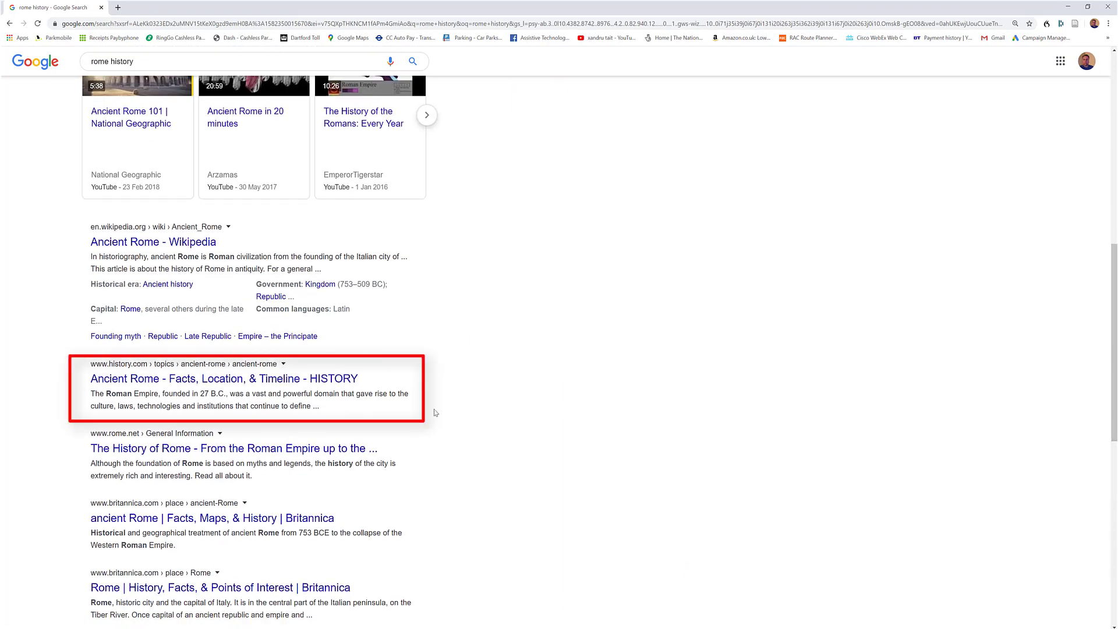
pyautogui.click(167, 386)
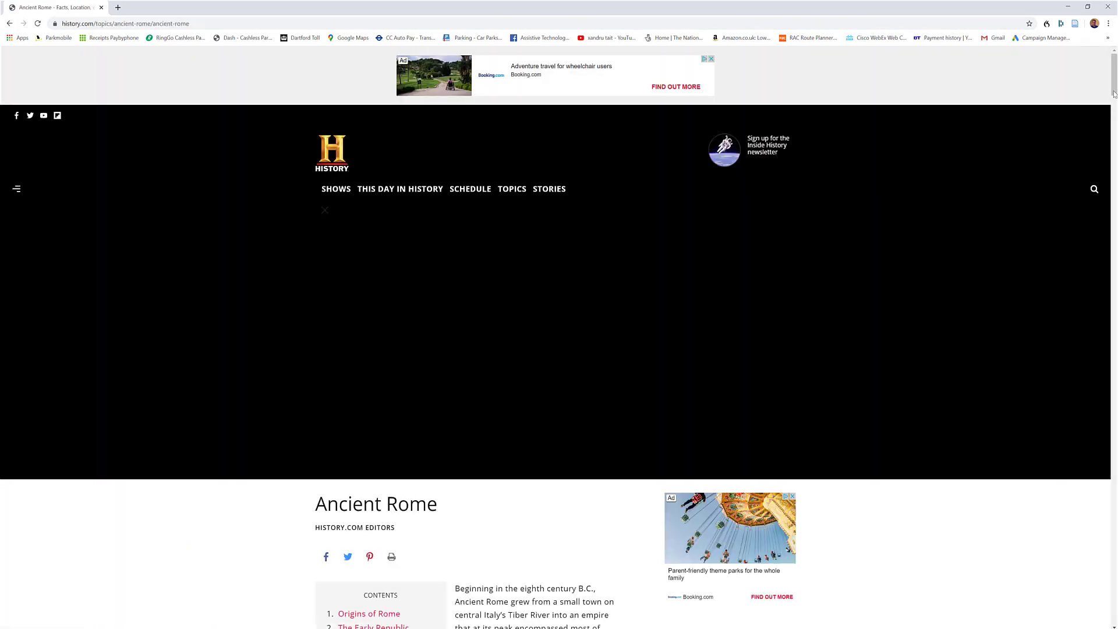
pyautogui.moveTo(1114, 94); pyautogui.dragTo(1114, 187)
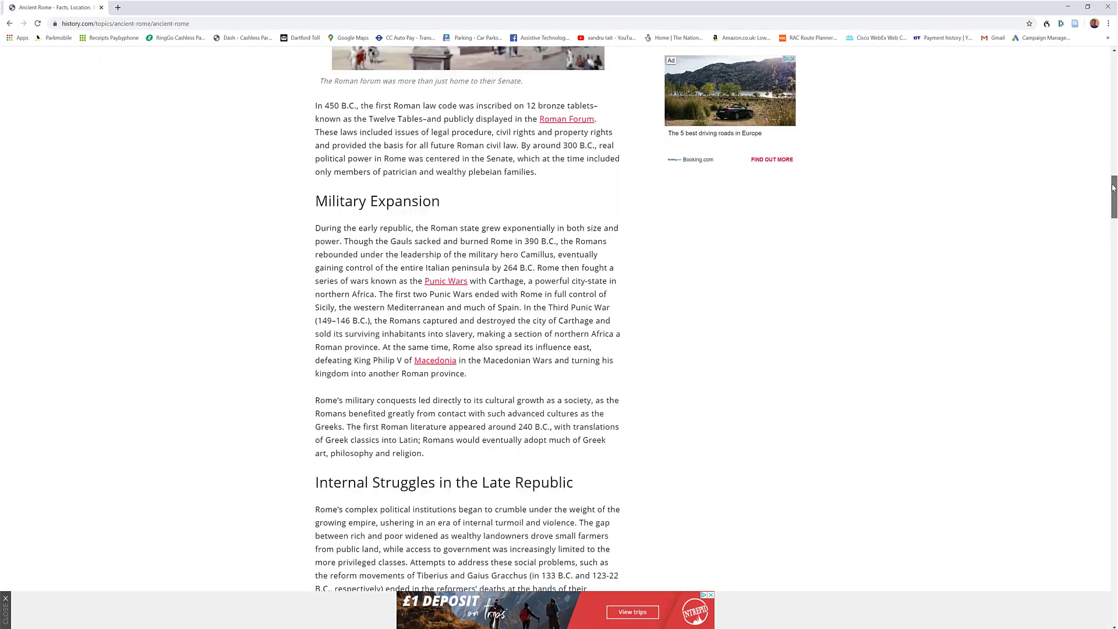
pyautogui.scroll(20, 914, 340)
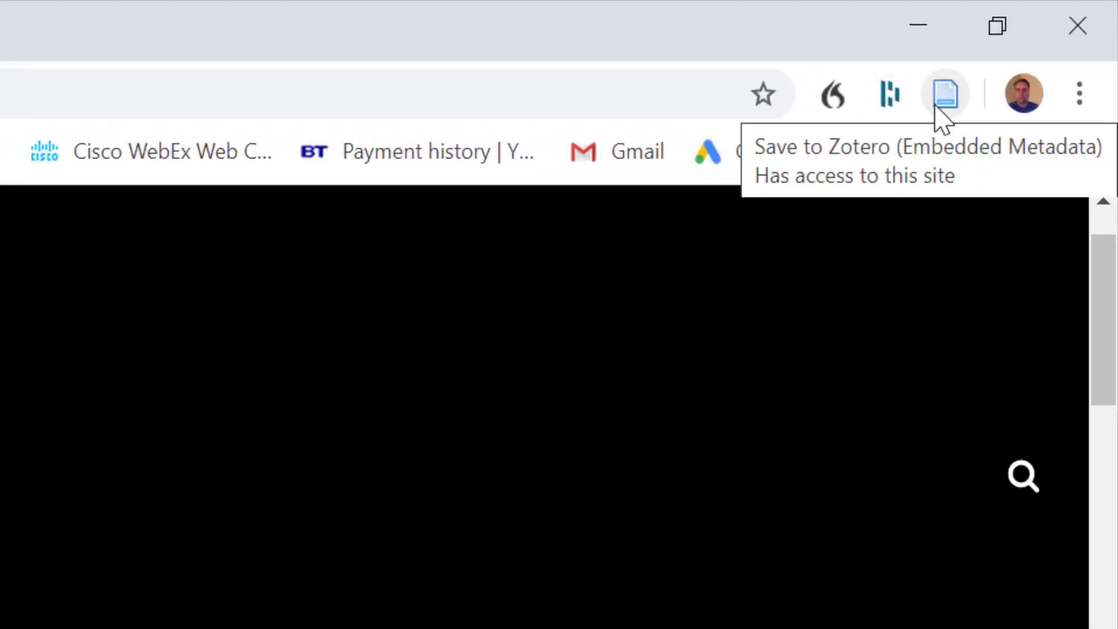
# - Save the Ancient Rome web page to Zotero's Rome collection and check the target collection in the library tree
pyautogui.click(943, 96)
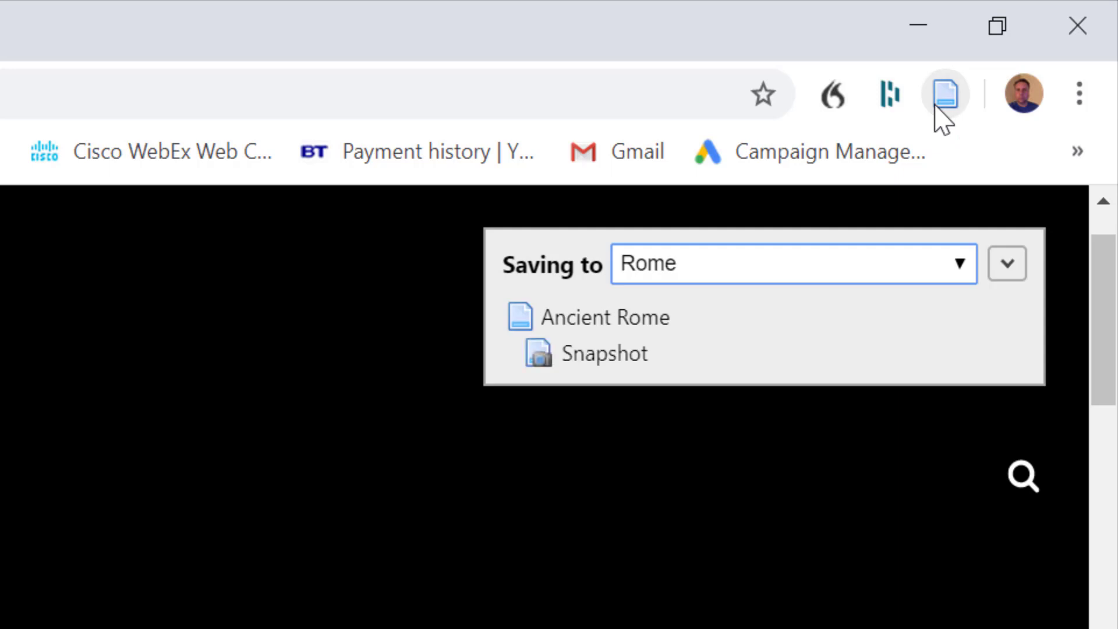
pyautogui.click(1007, 265)
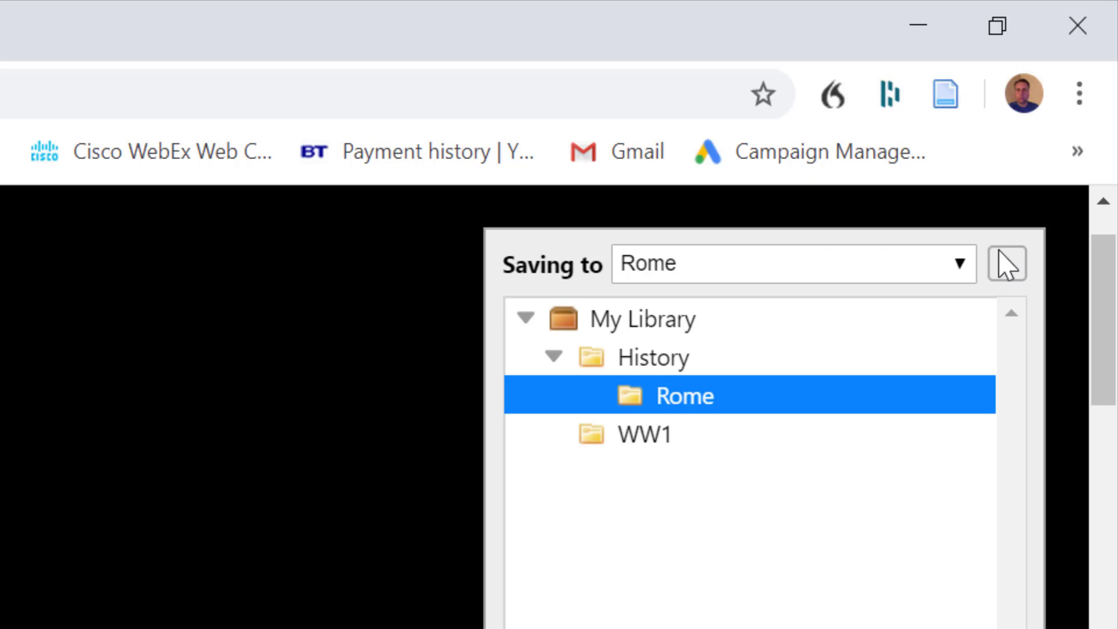
pyautogui.click(1007, 265)
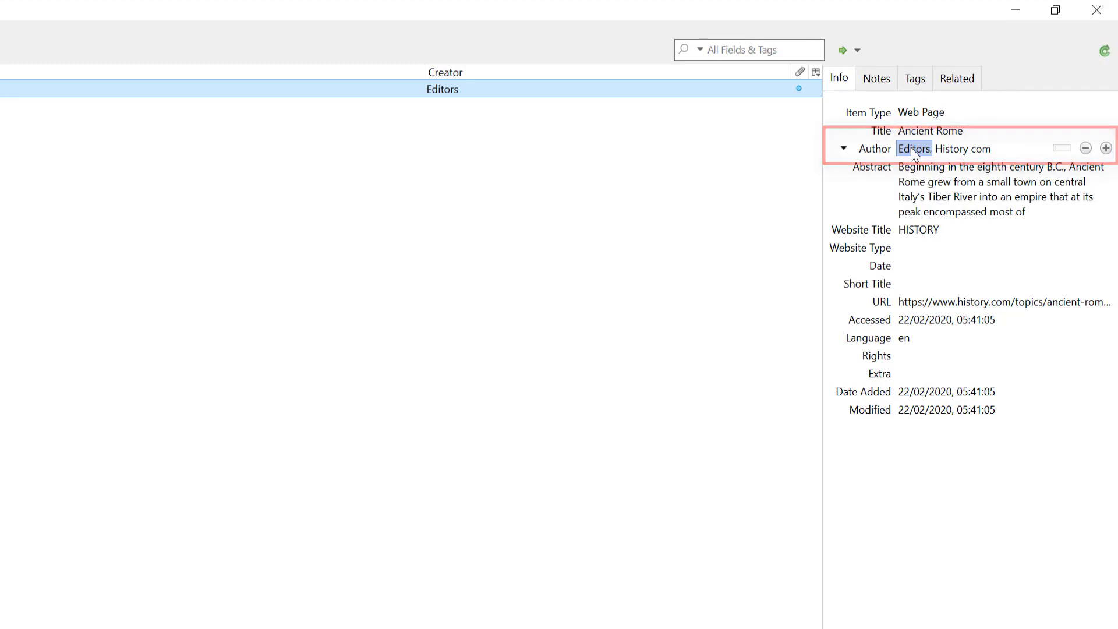
# - Switch to Zotero and inspect the saved Ancient Rome item's details, opening its author's last name for editing
pyautogui.click(911, 148)
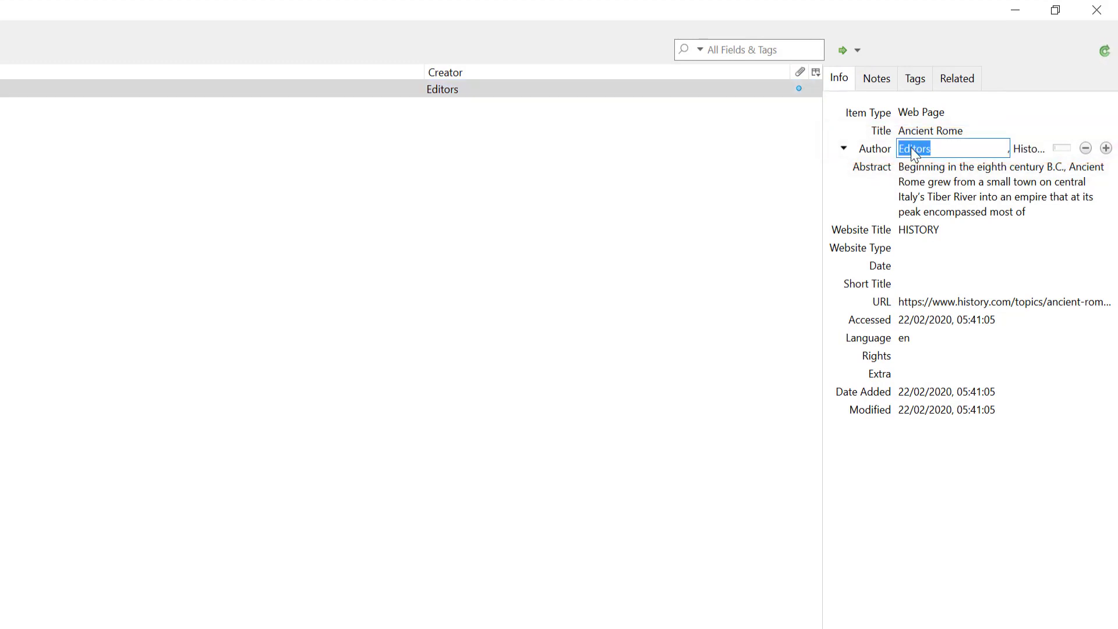
pyautogui.click(642, 242)
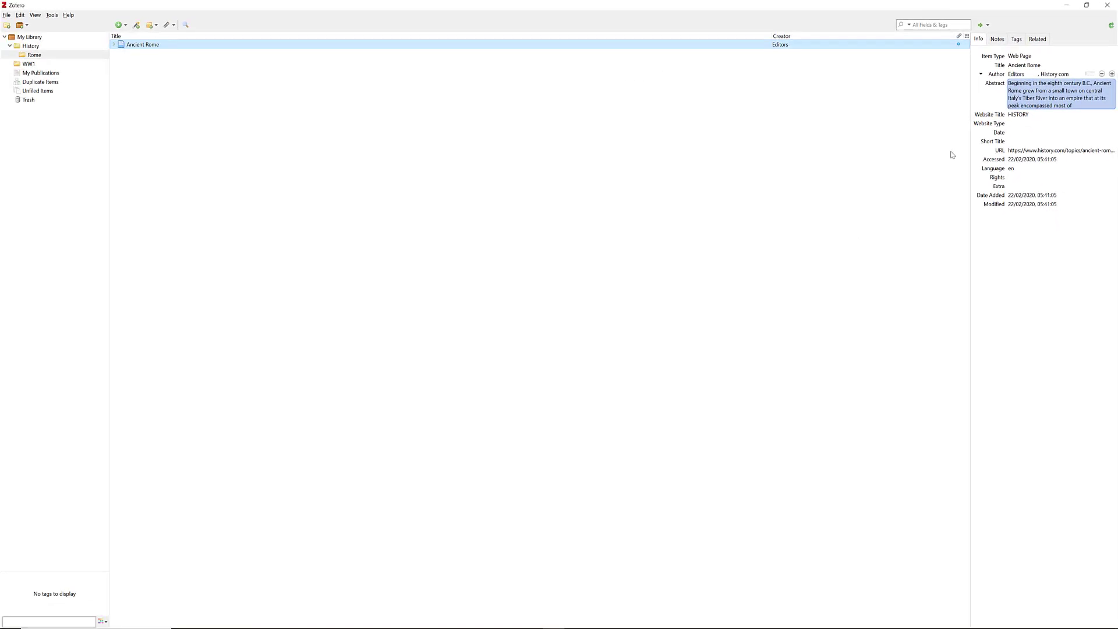
# - Return to the article in Chrome and create a Zotero item and note from the Origins of Rome passage, "nearby Alba Longa" through "elected by the senate."
pyautogui.hotkey('alt', 'Tab')
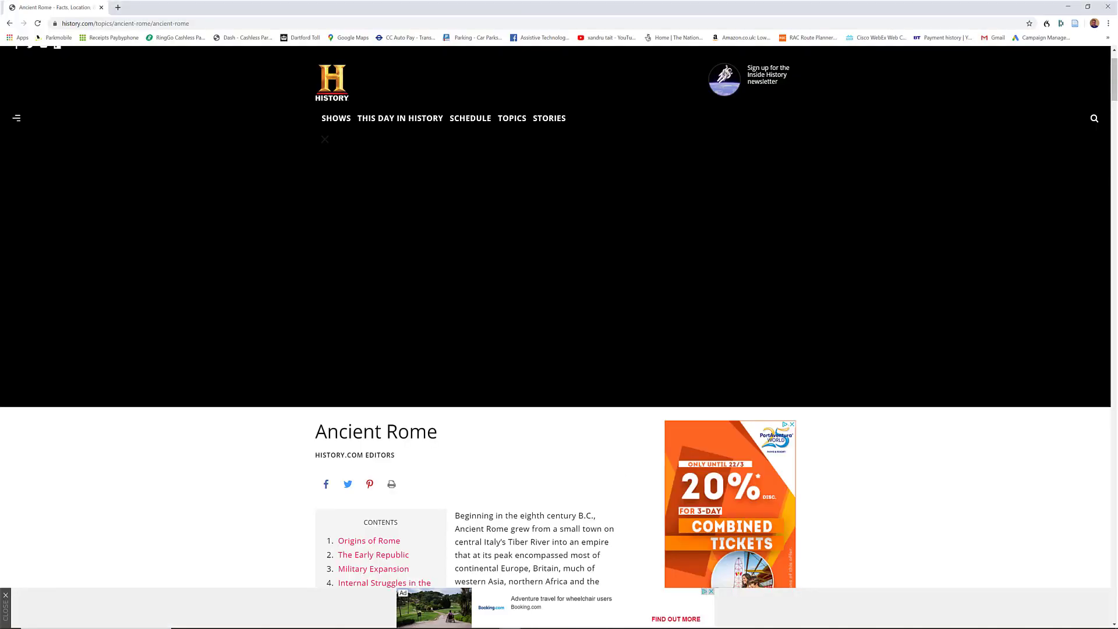
pyautogui.moveTo(1108, 100); pyautogui.dragTo(1108, 155)
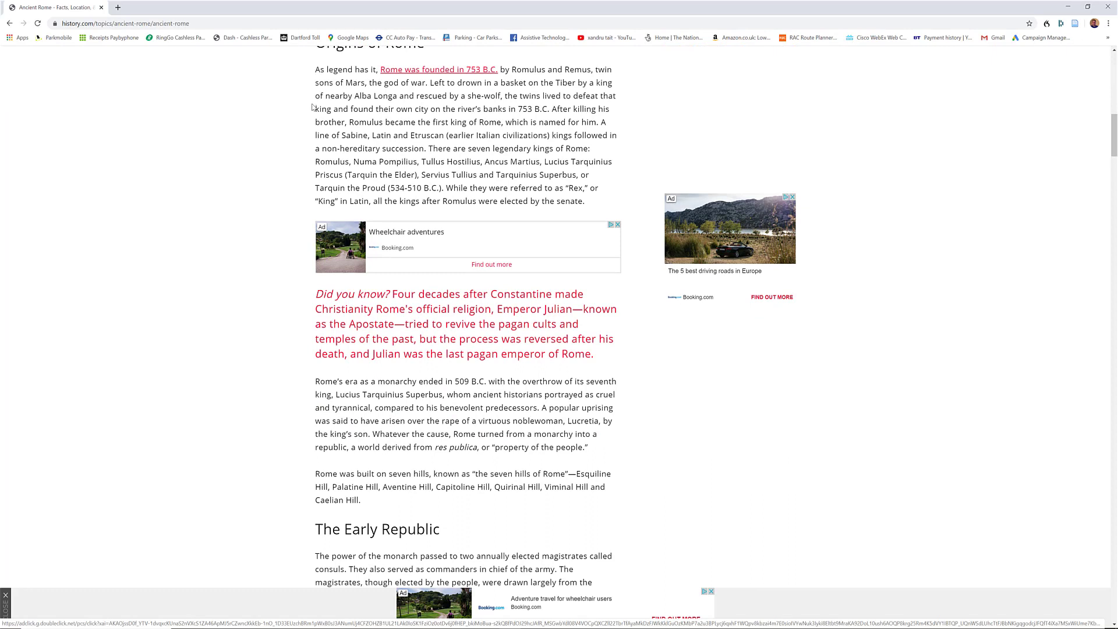
pyautogui.moveTo(324, 95); pyautogui.dragTo(581, 198)
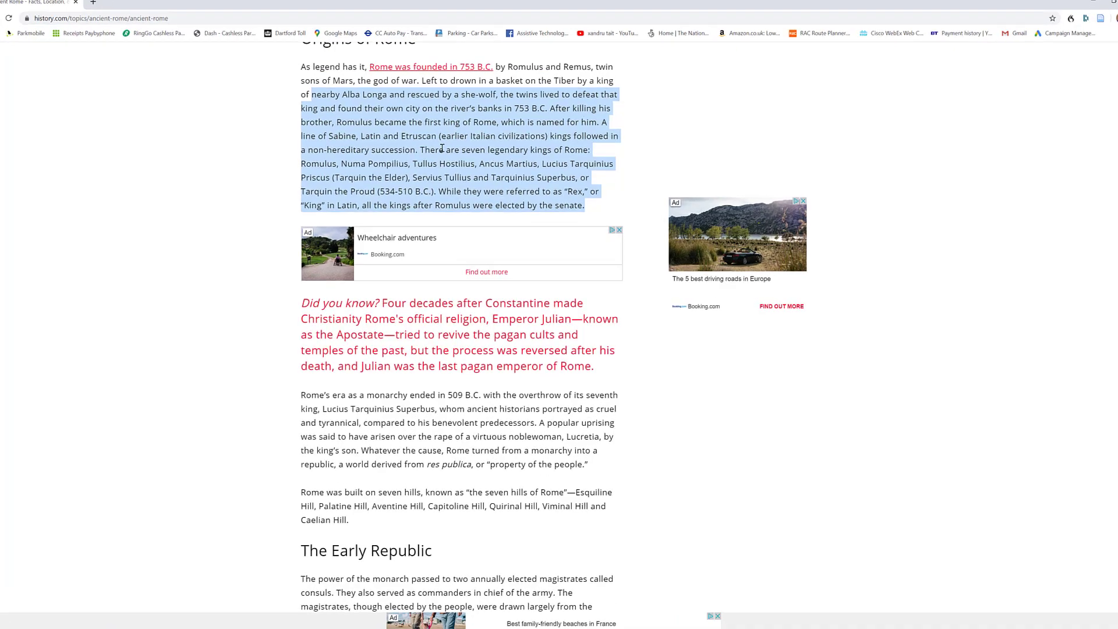
pyautogui.rightClick(451, 150)
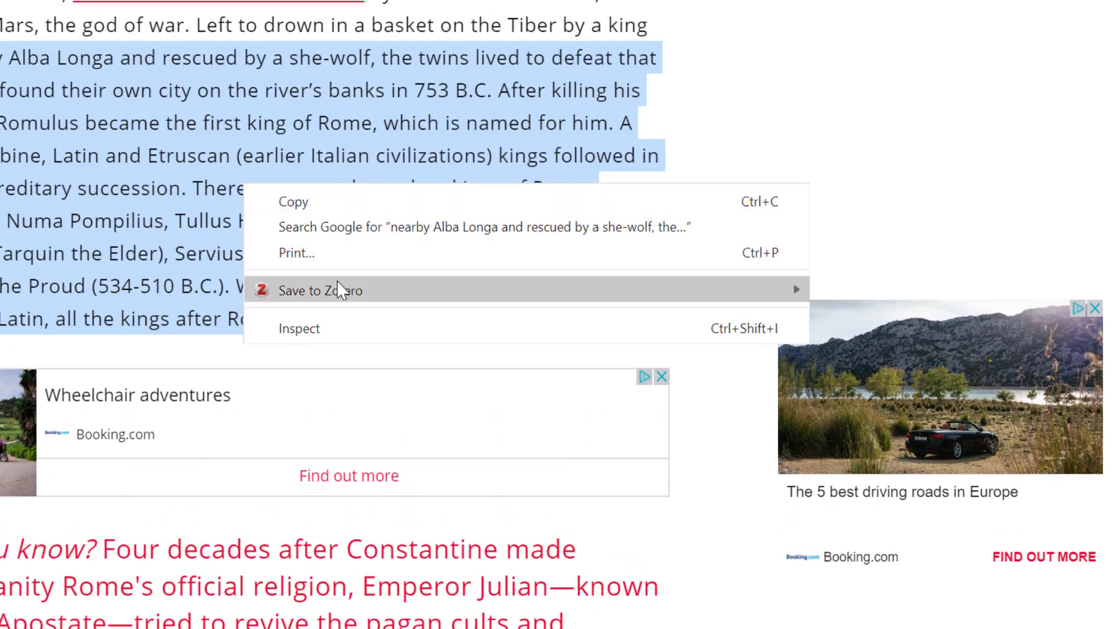
pyautogui.moveTo(337, 287)
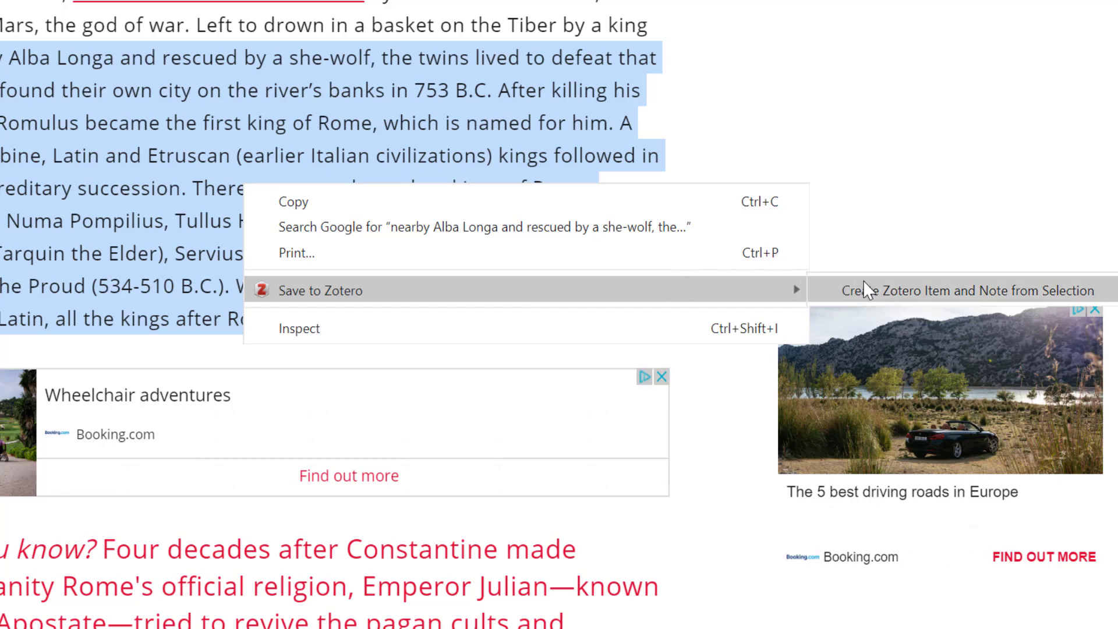
pyautogui.click(864, 286)
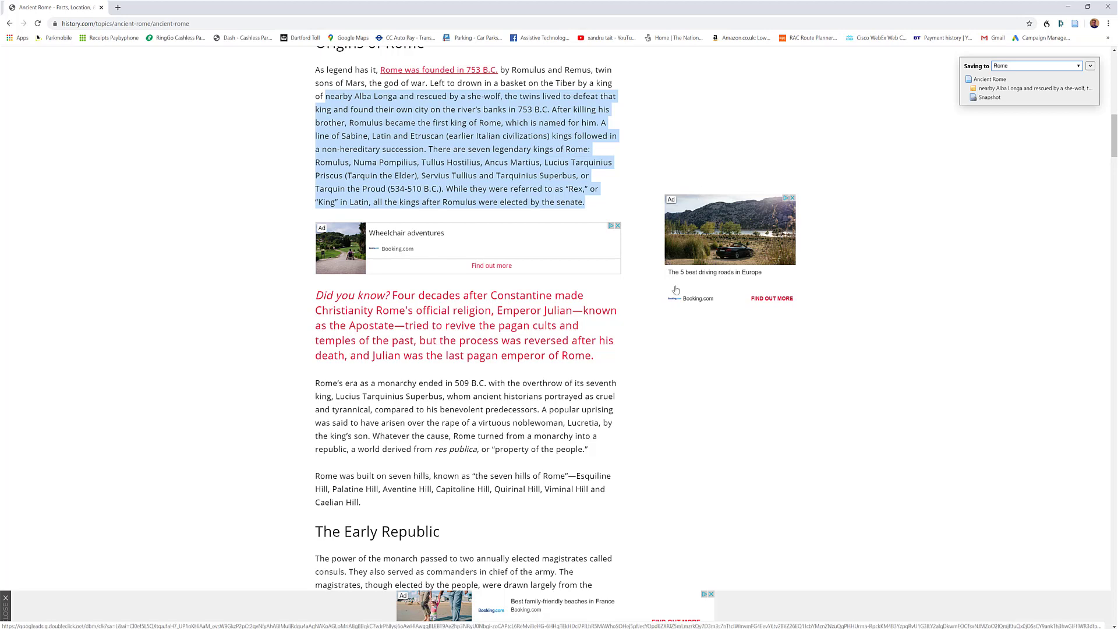
# - Switch to Zotero, compare the two Ancient Rome items and open the note attached to the second one
pyautogui.hotkey('alt', 'Tab')
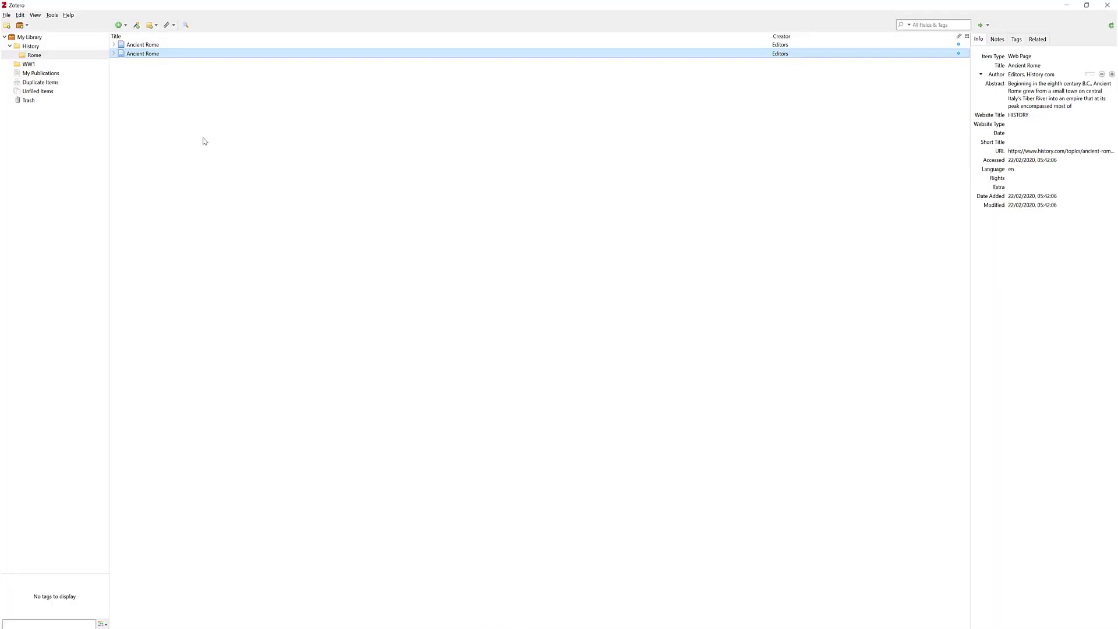
pyautogui.click(148, 45)
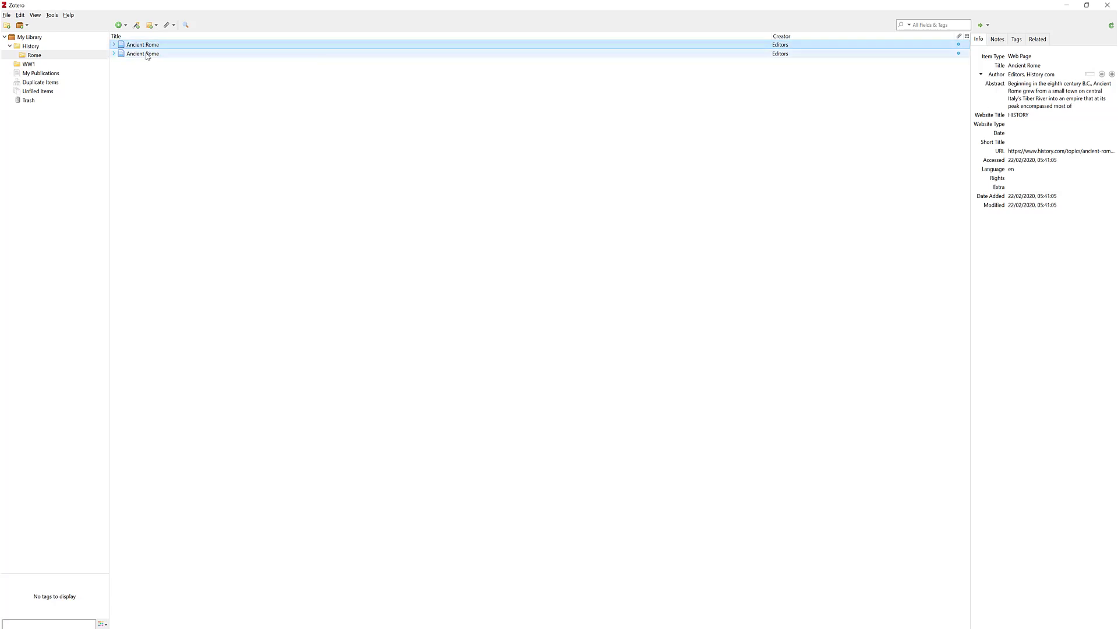
pyautogui.click(146, 54)
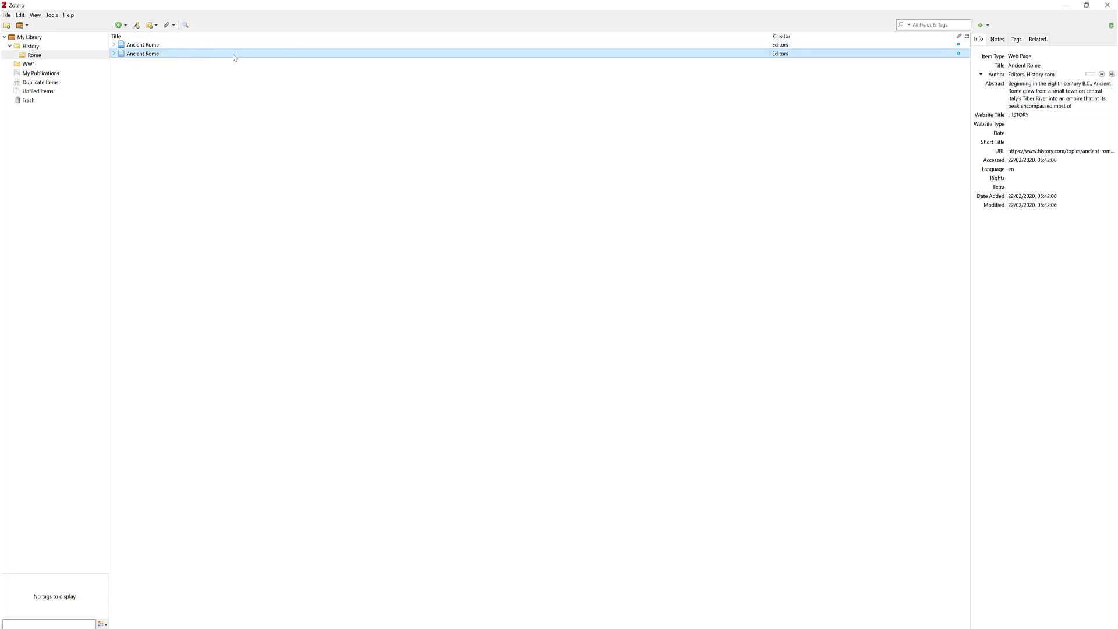
pyautogui.click(997, 39)
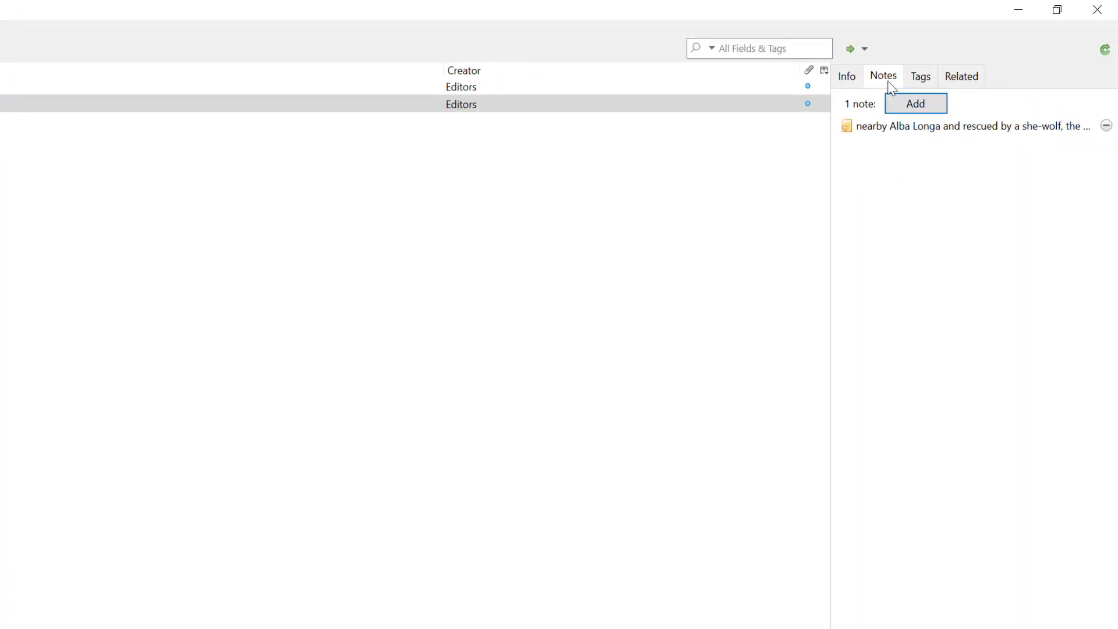
pyautogui.click(891, 127)
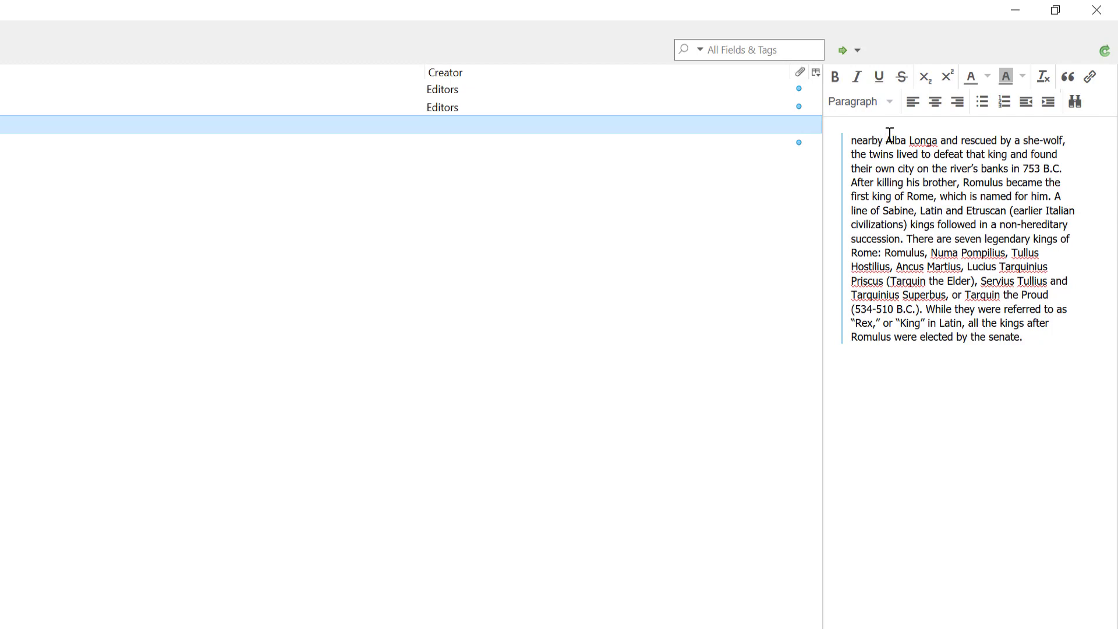
# - Make the note's text bold from the end of "Longa" through "kings followed in a"
pyautogui.click(926, 140)
pyautogui.keyDown('shift'); pyautogui.click(996, 218); pyautogui.keyUp('shift')
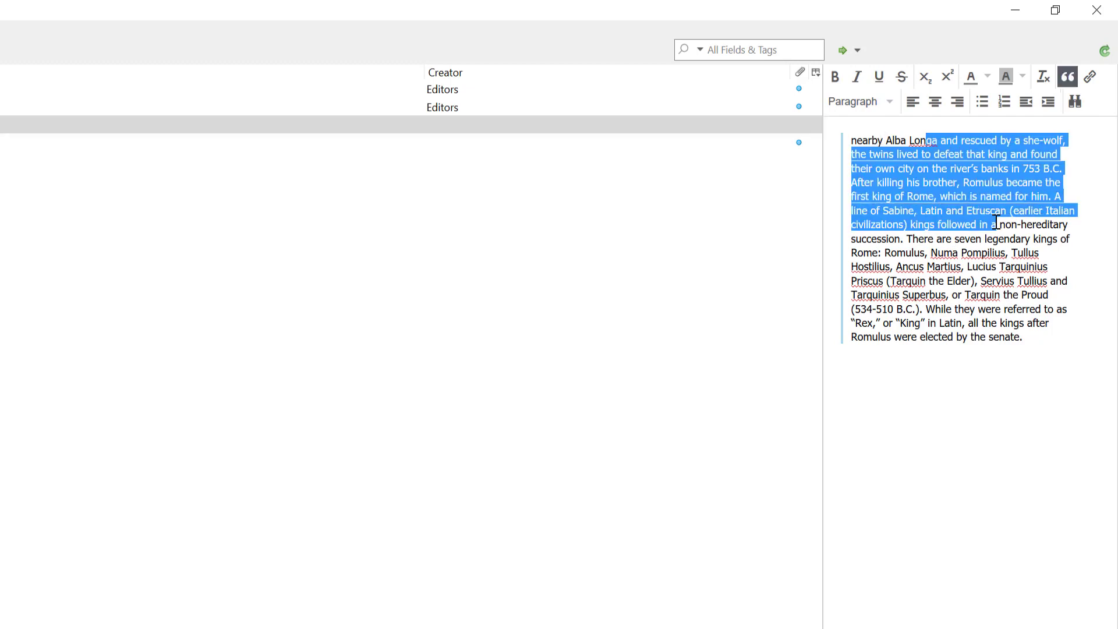
pyautogui.click(835, 76)
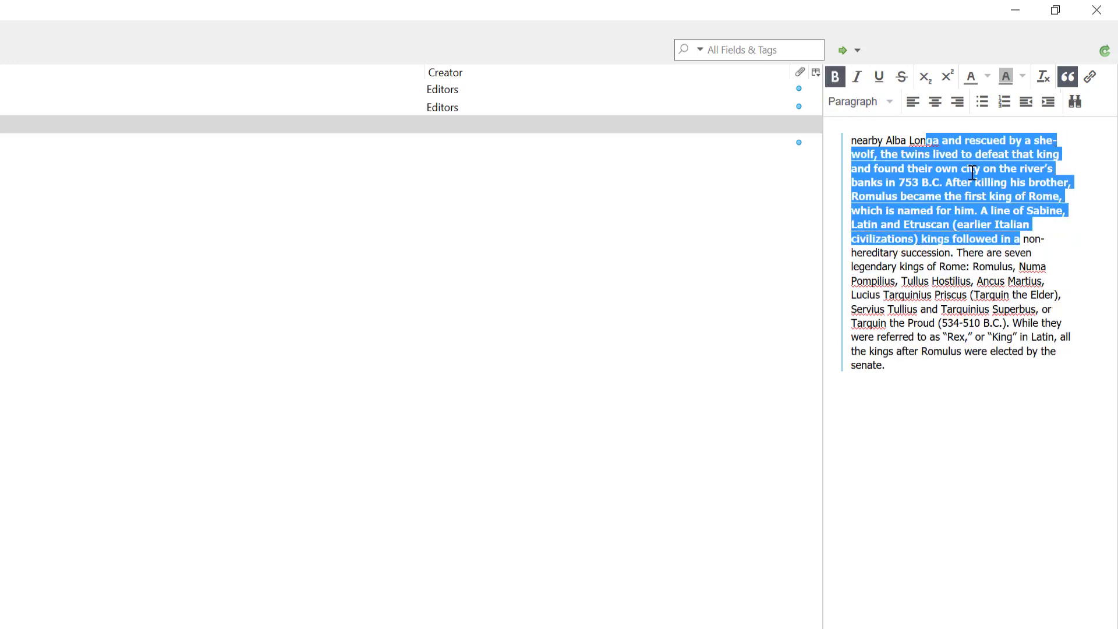
pyautogui.click(1087, 255)
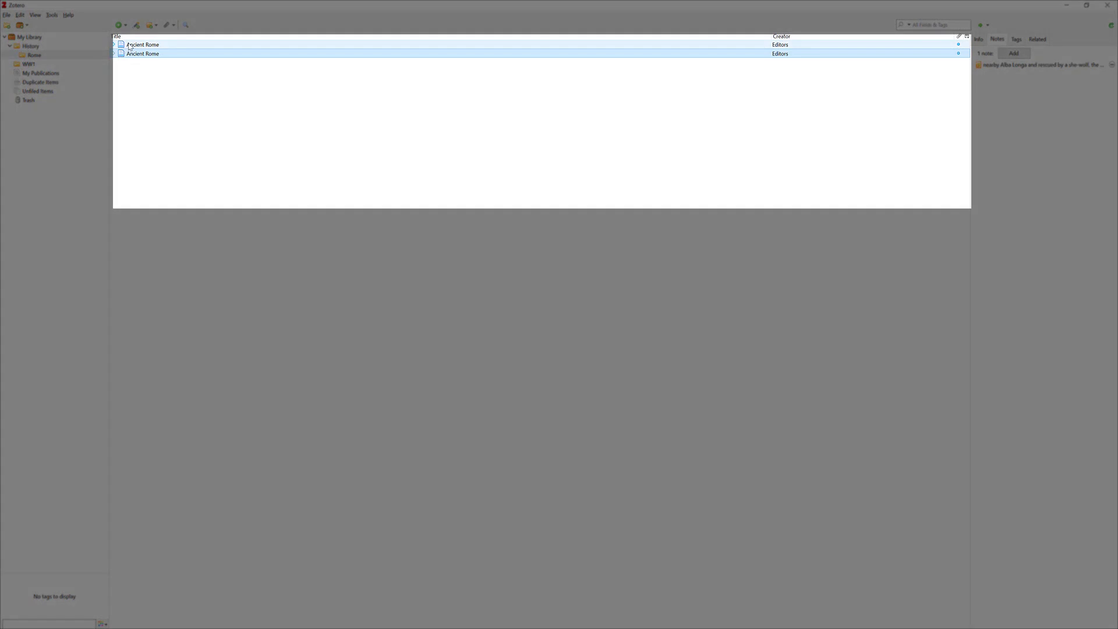
# - Move the first Ancient Rome item, the one without a note, to the trash
pyautogui.click(129, 45)
pyautogui.rightClick(129, 46)
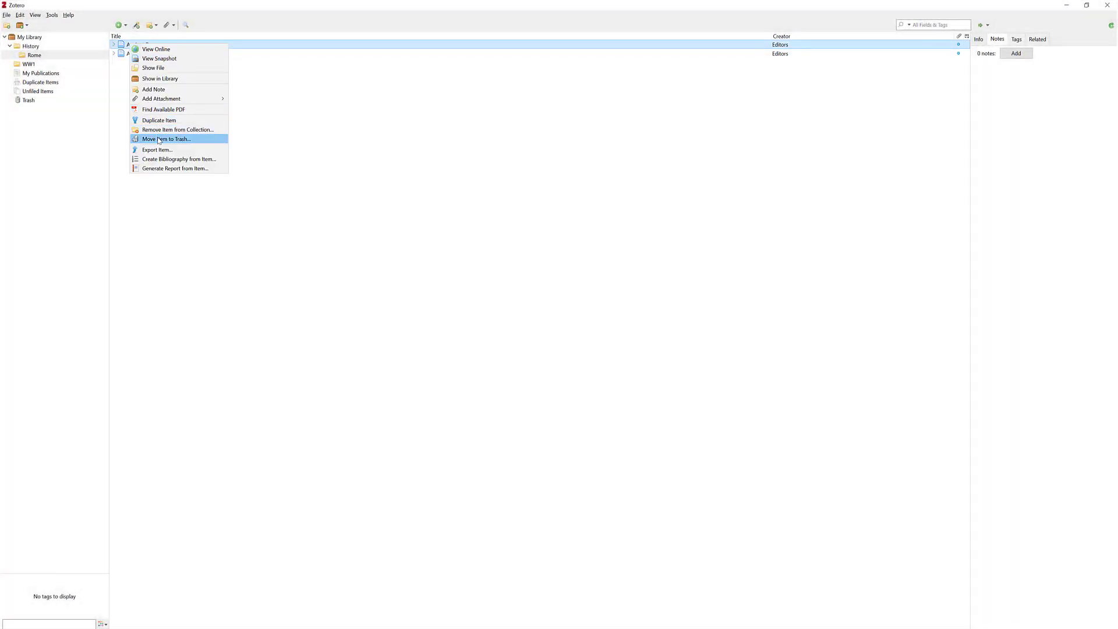
pyautogui.click(159, 139)
pyautogui.click(533, 330)
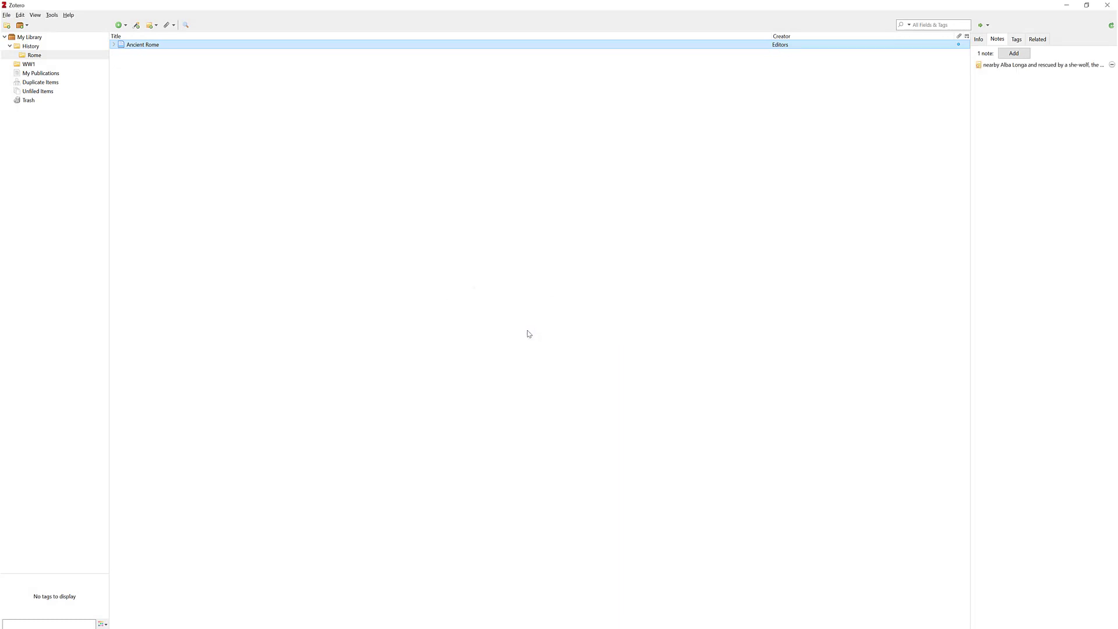
# - View the Ancient Rome item's live web page and its stored snapshot in Chrome, closing the browser after each
pyautogui.rightClick(141, 46)
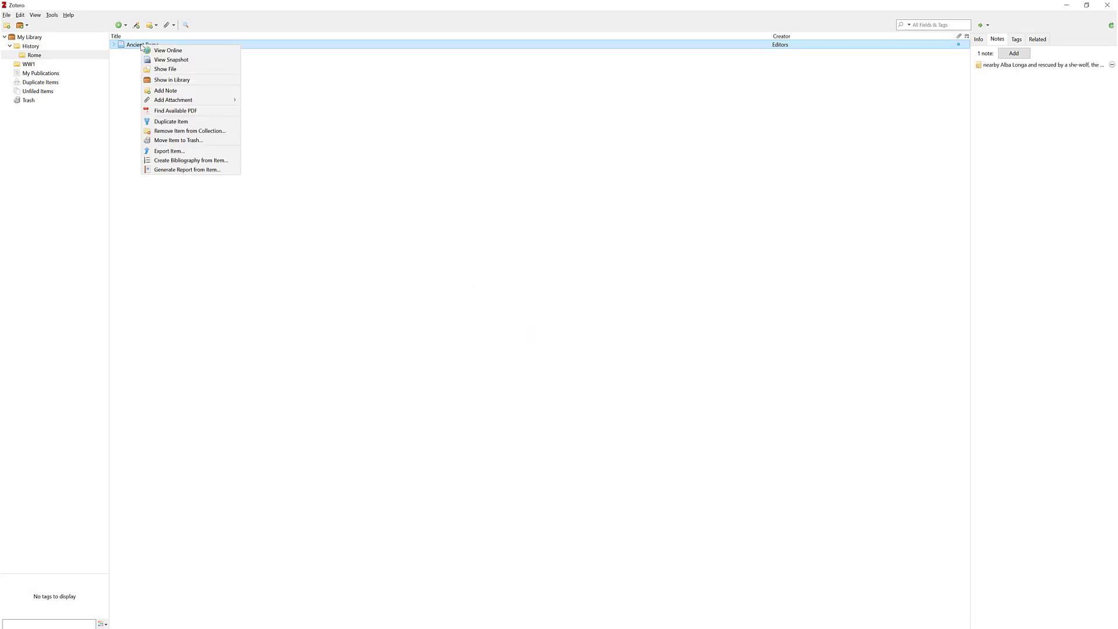
pyautogui.click(153, 51)
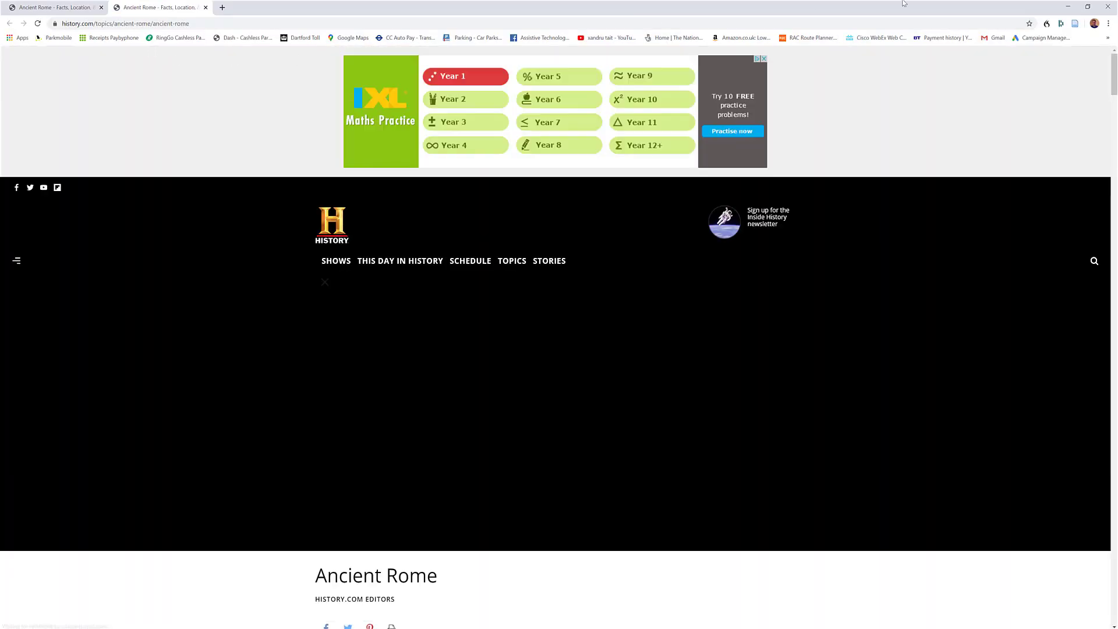
pyautogui.click(1107, 7)
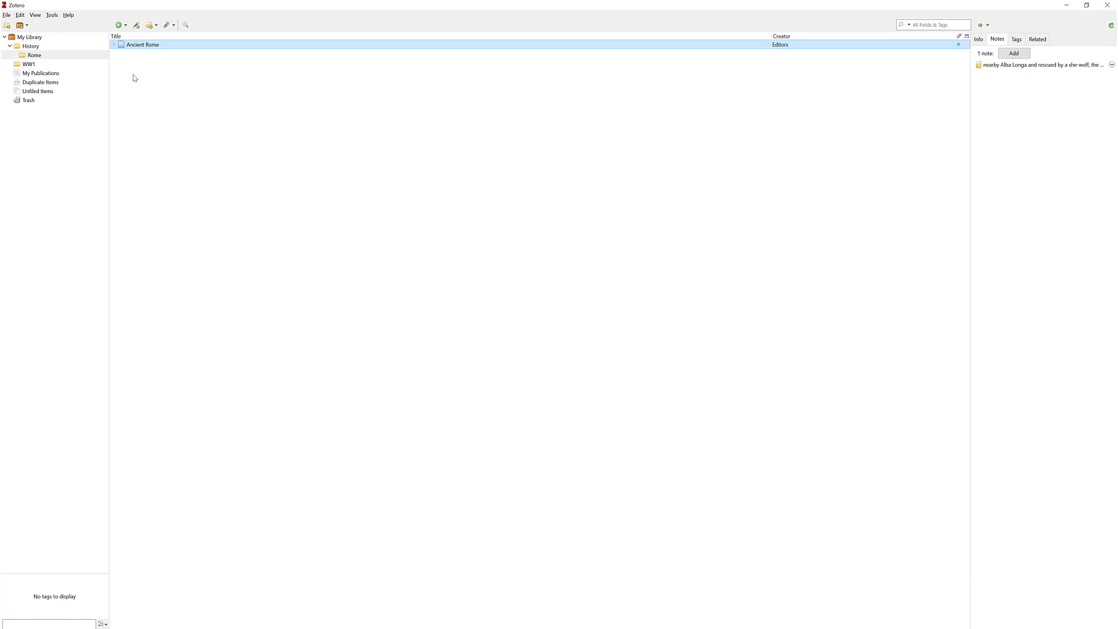
pyautogui.rightClick(127, 46)
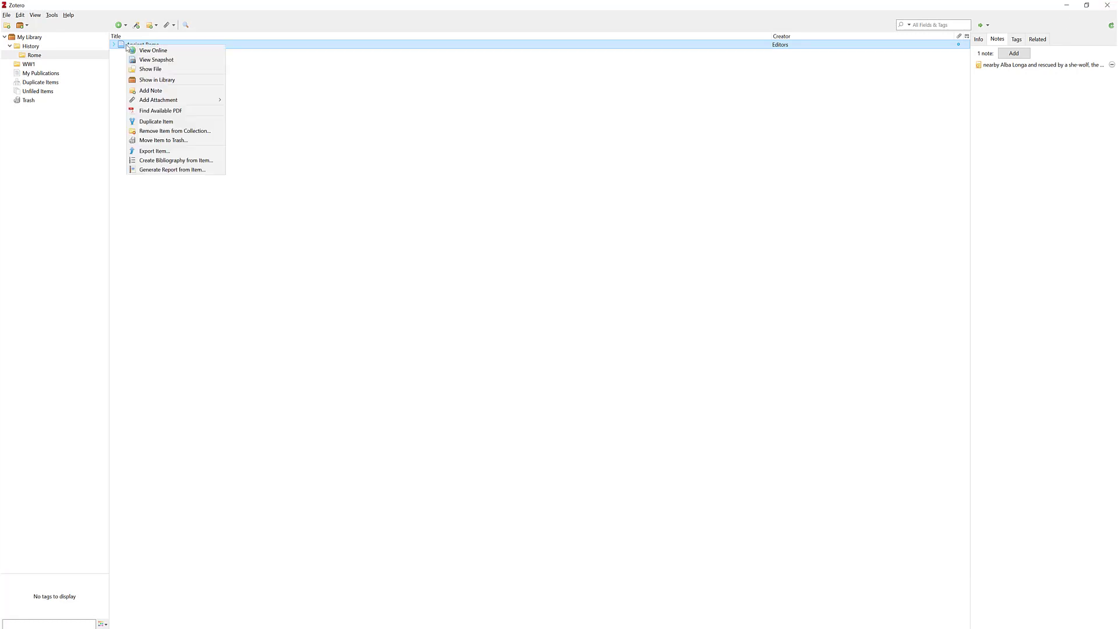
pyautogui.click(135, 60)
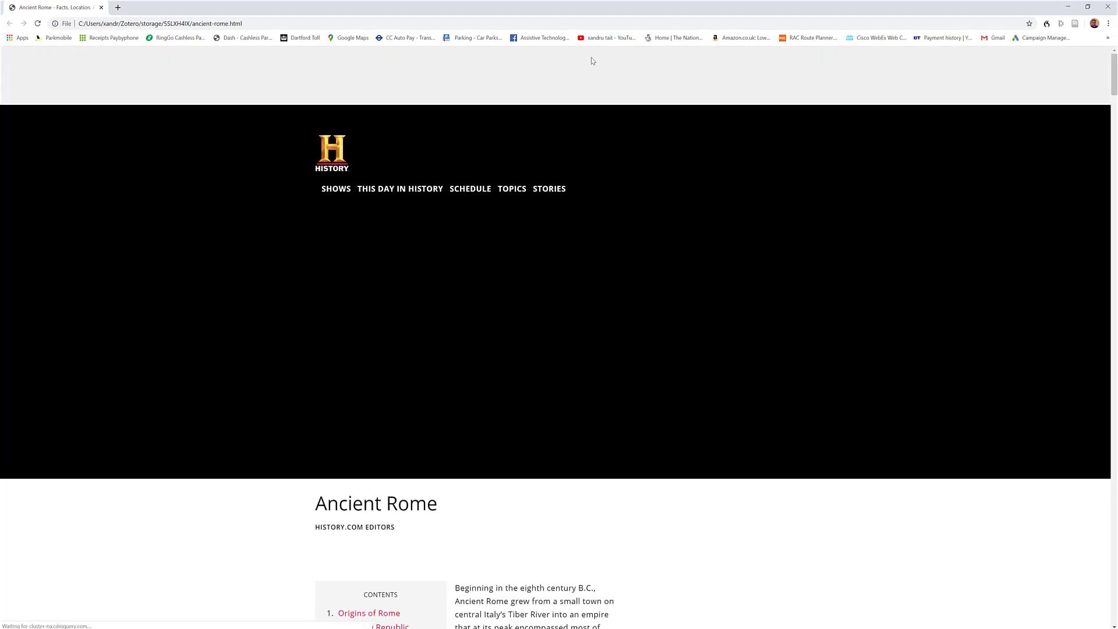
pyautogui.click(1108, 6)
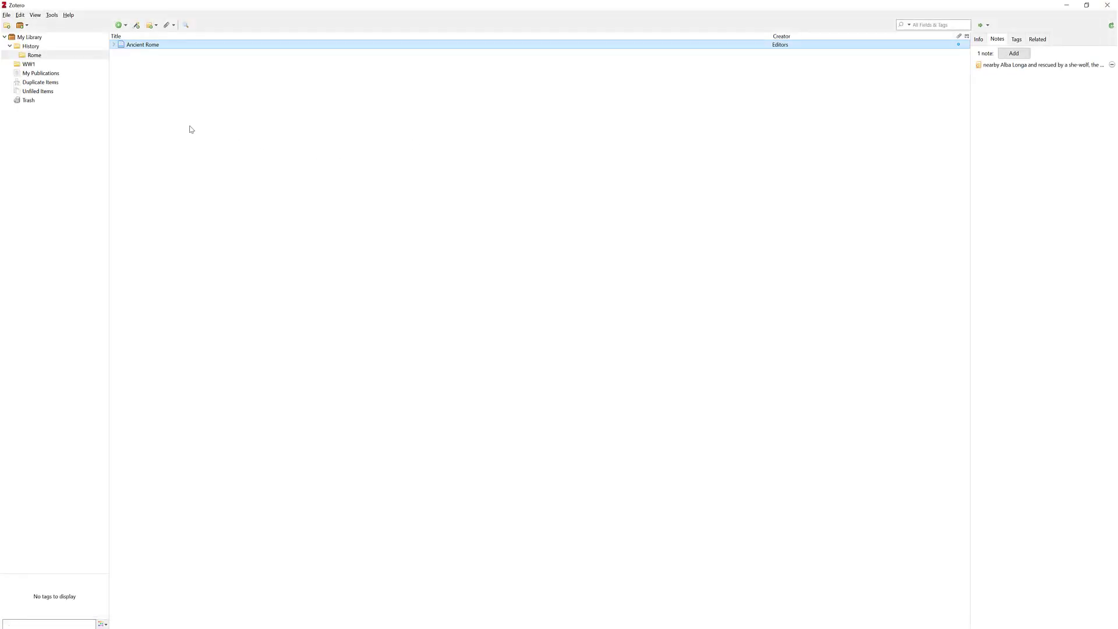
# - Reveal the Ancient Rome item's snapshot file in its storage folder, return to Zotero and show the item in My Library
pyautogui.rightClick(129, 47)
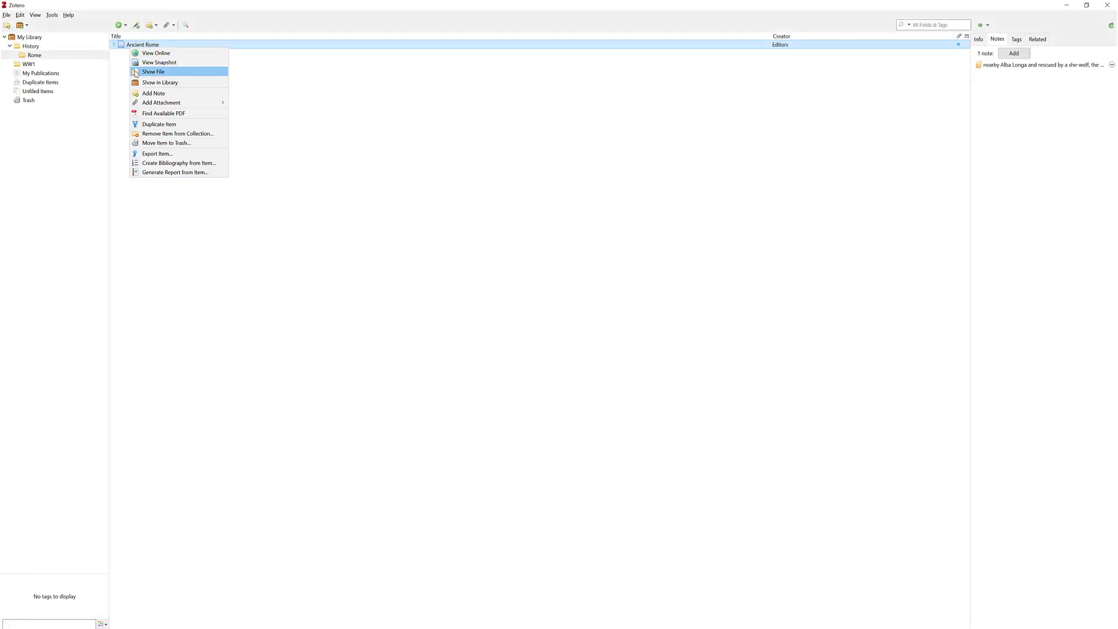
pyautogui.click(153, 72)
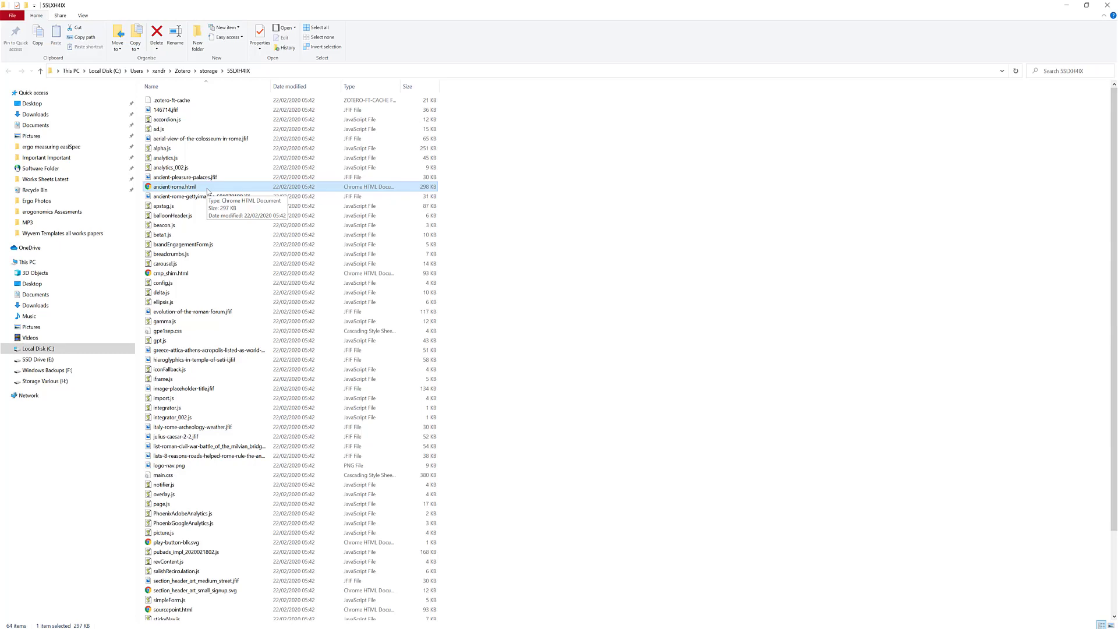
pyautogui.hotkey('alt', 'Tab')
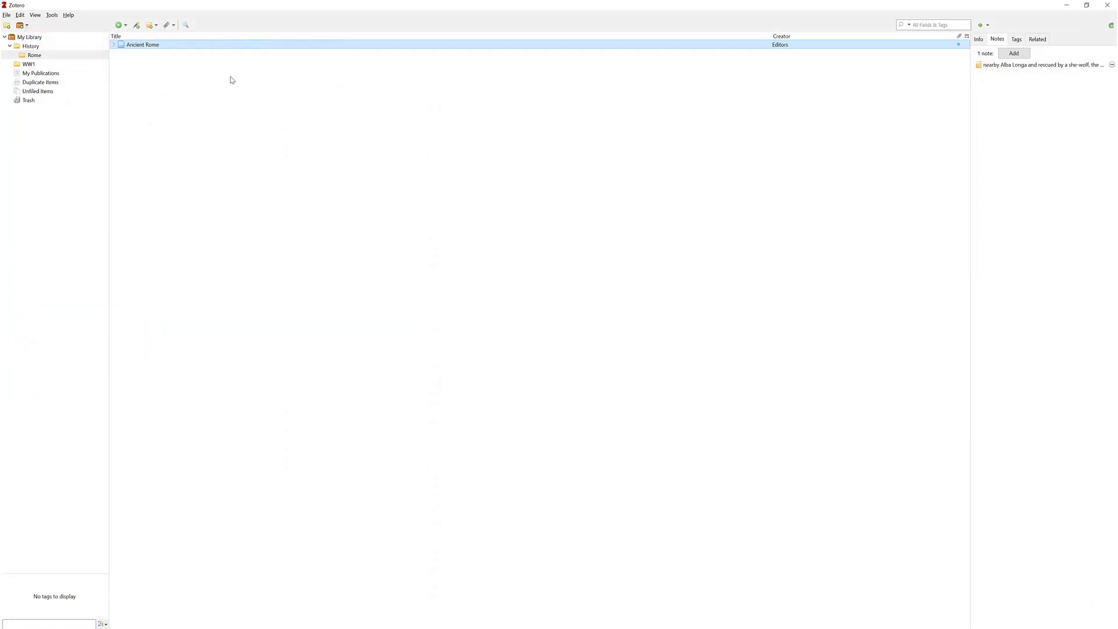
pyautogui.rightClick(199, 45)
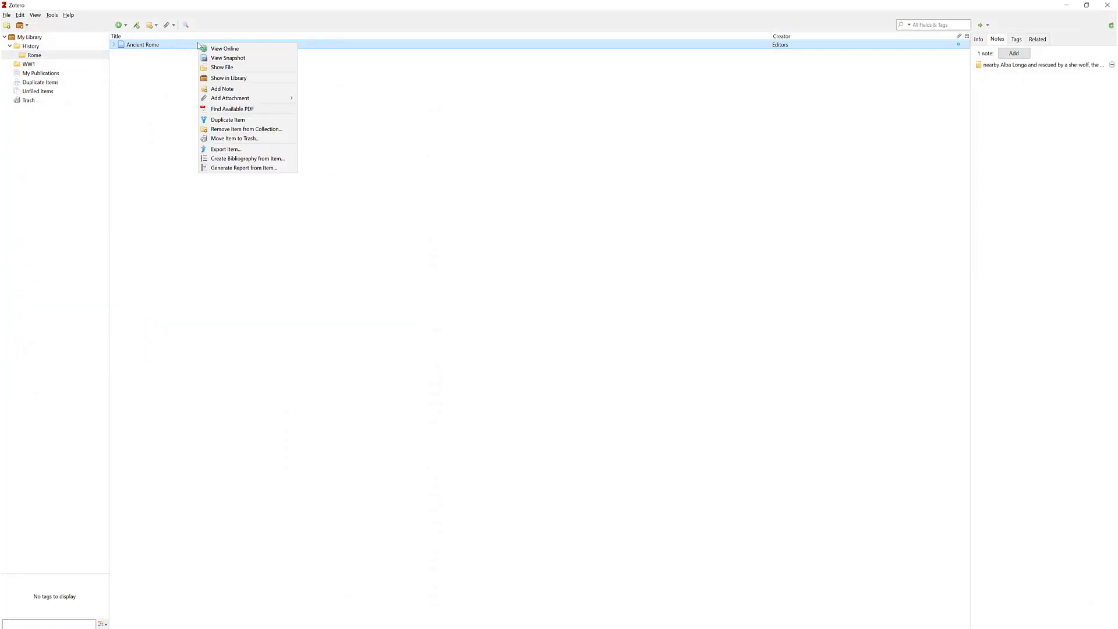
pyautogui.click(212, 78)
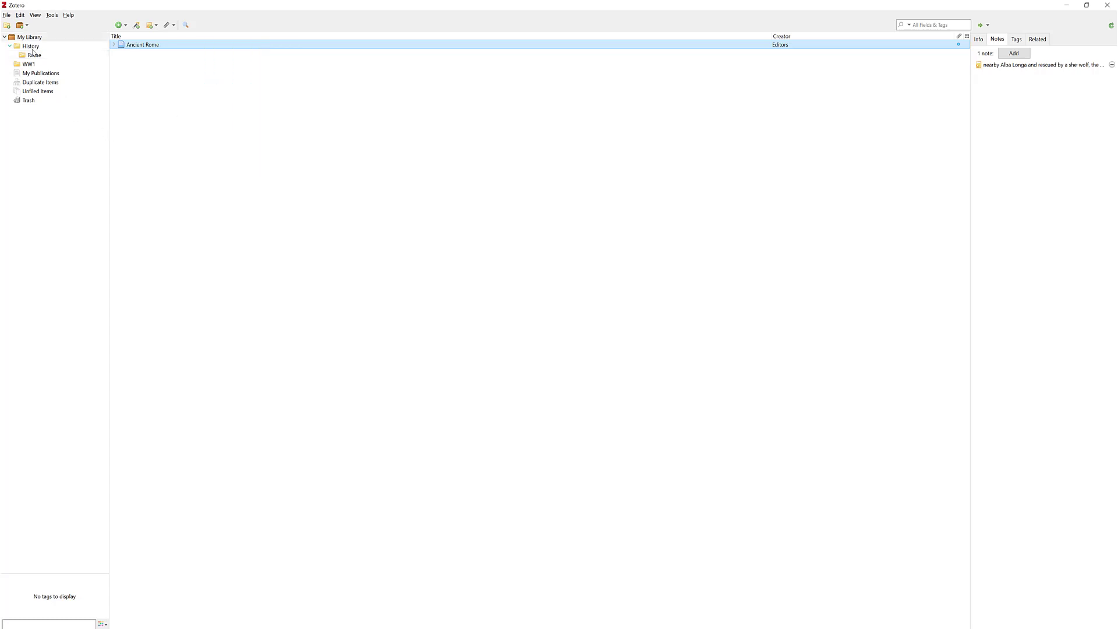
# - Attach a link to the desktop file Aspire Webinar.docx to the Ancient Rome item and check the attachment under it
pyautogui.rightClick(133, 48)
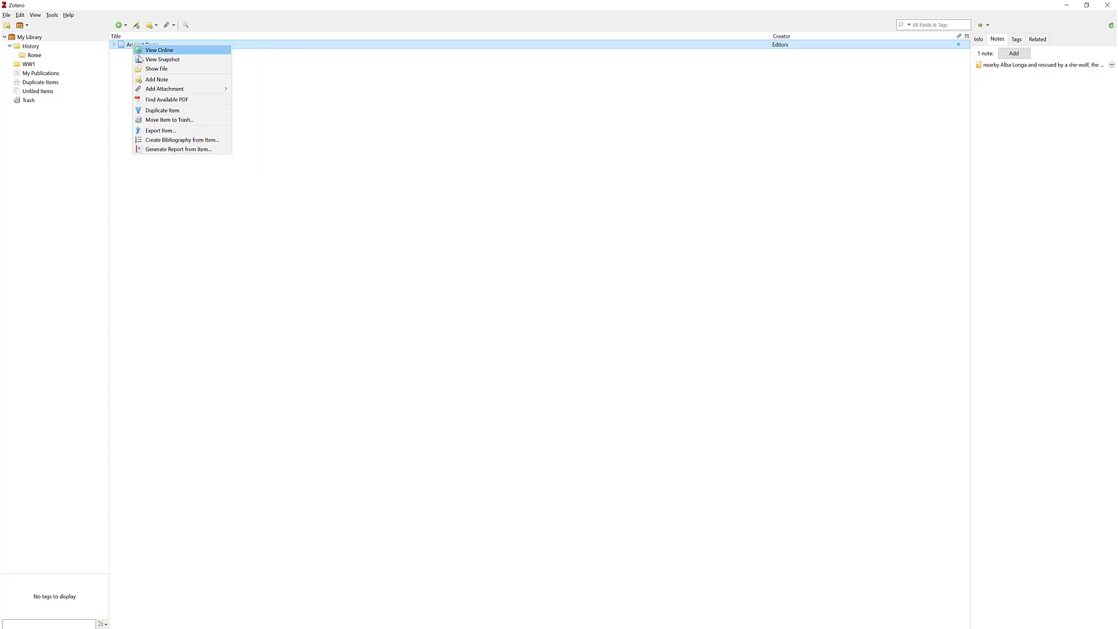
pyautogui.moveTo(158, 91)
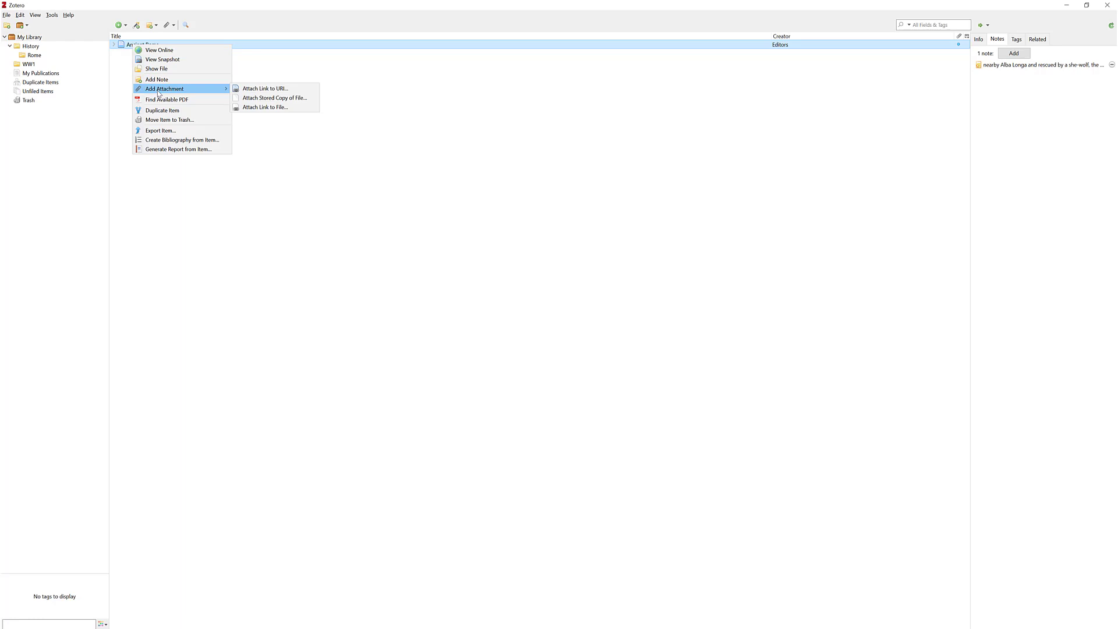
pyautogui.click(245, 109)
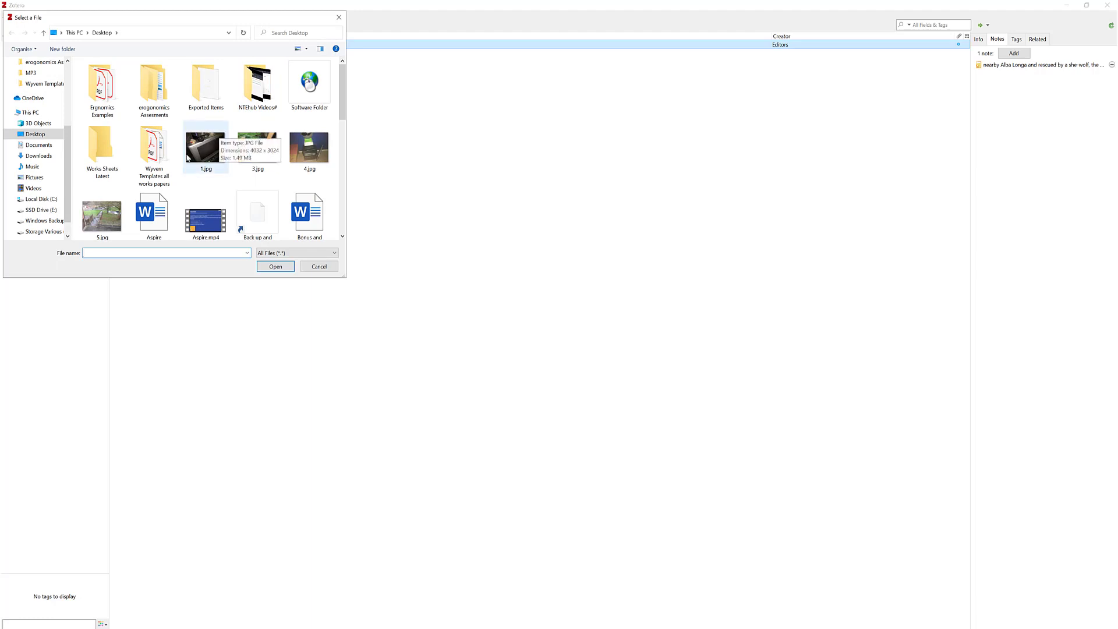
pyautogui.doubleClick(111, 208)
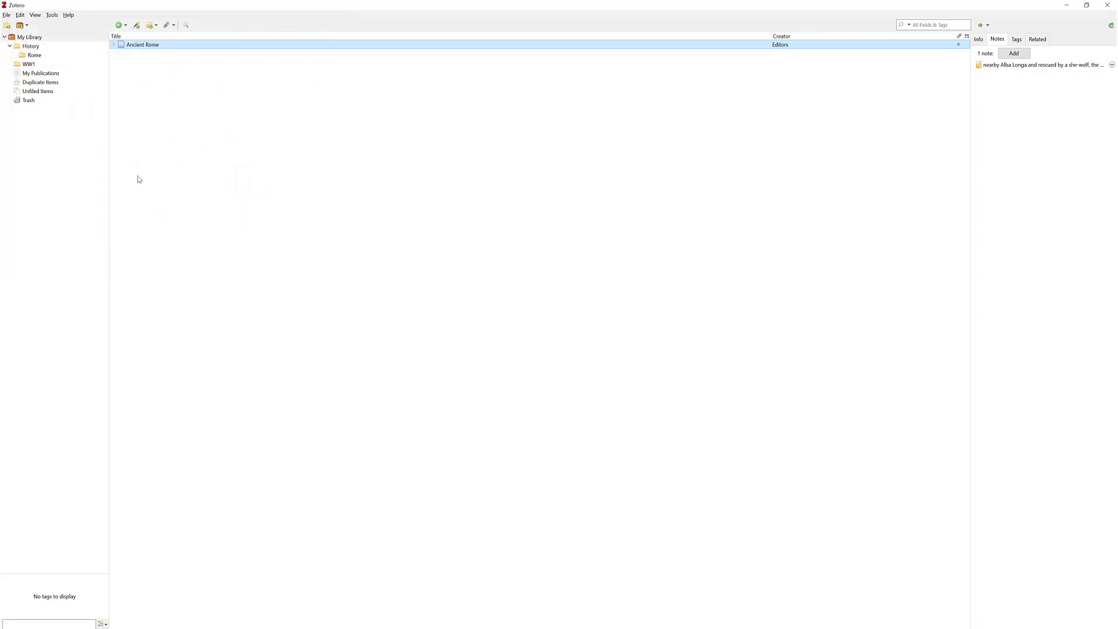
pyautogui.click(113, 46)
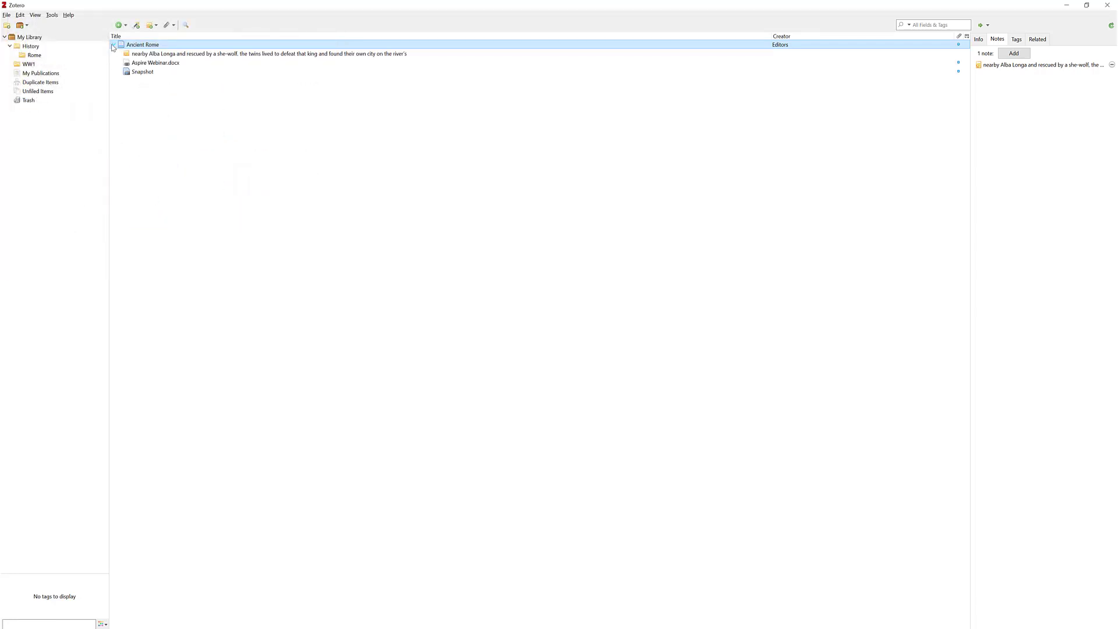
pyautogui.click(135, 64)
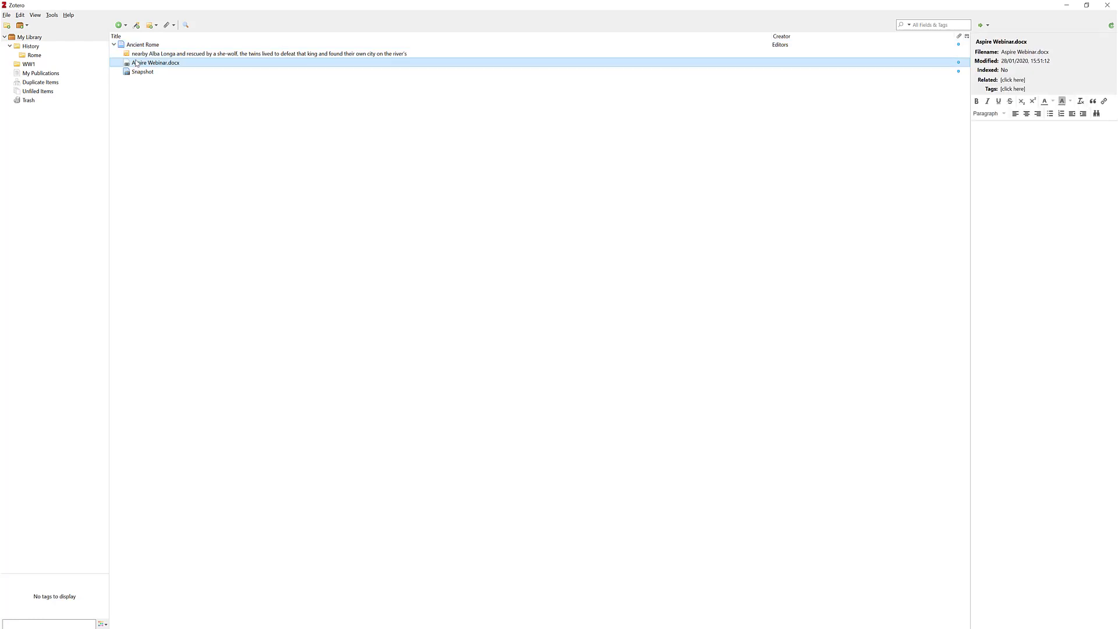
pyautogui.click(114, 45)
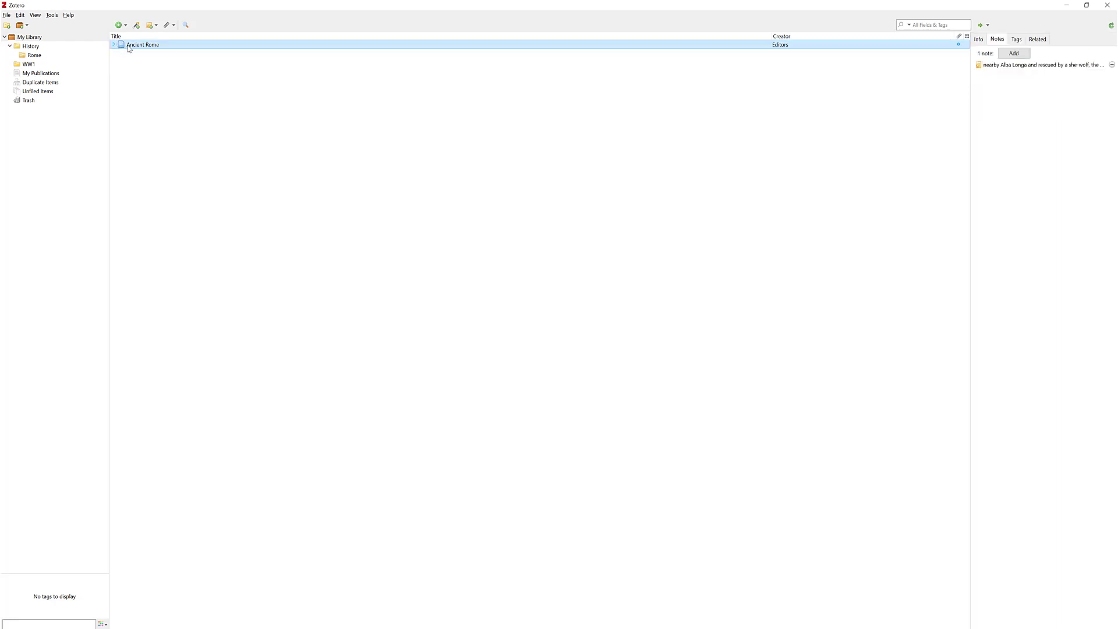
# - Search for an available PDF for the Ancient Rome item and dismiss the search results
pyautogui.rightClick(130, 48)
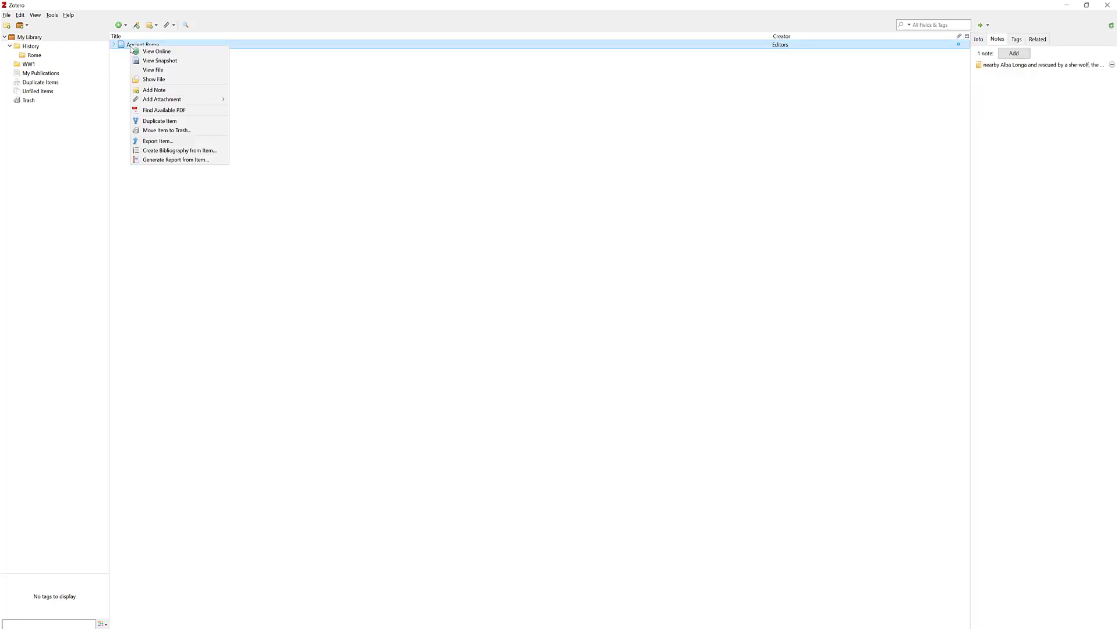
pyautogui.click(161, 111)
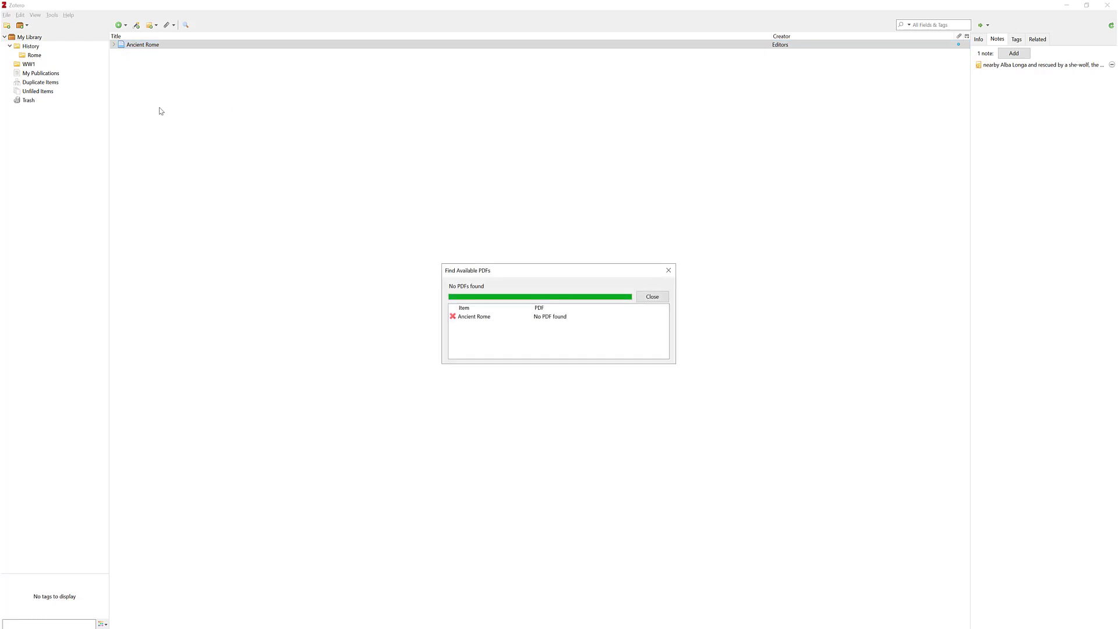
pyautogui.click(652, 297)
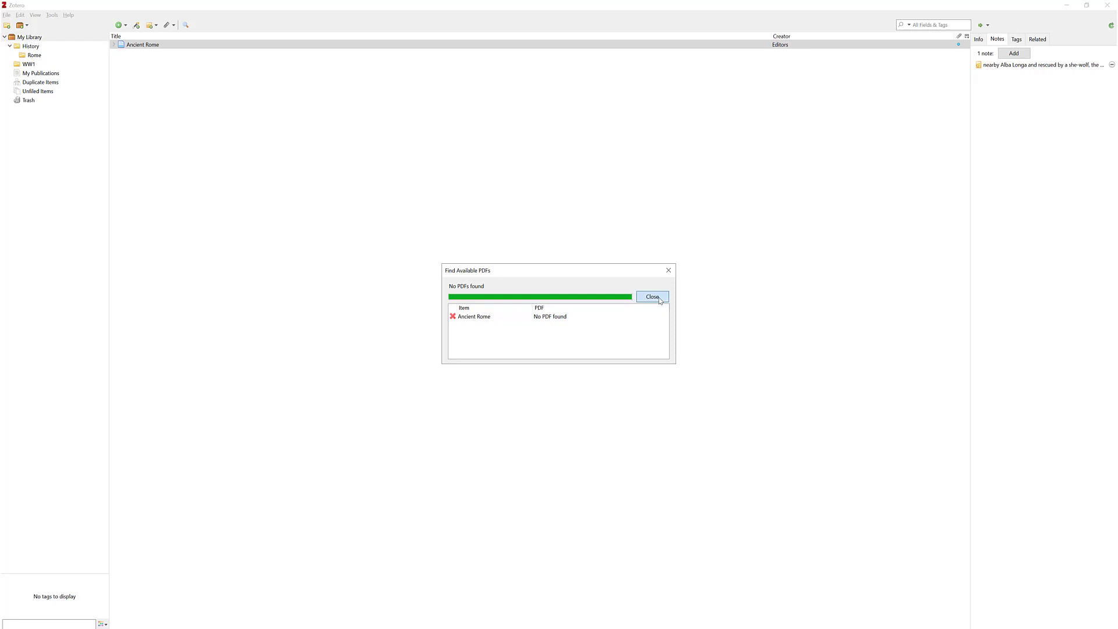
# - Examine the file formats offered for exporting the Ancient Rome item and cancel the export
pyautogui.rightClick(132, 46)
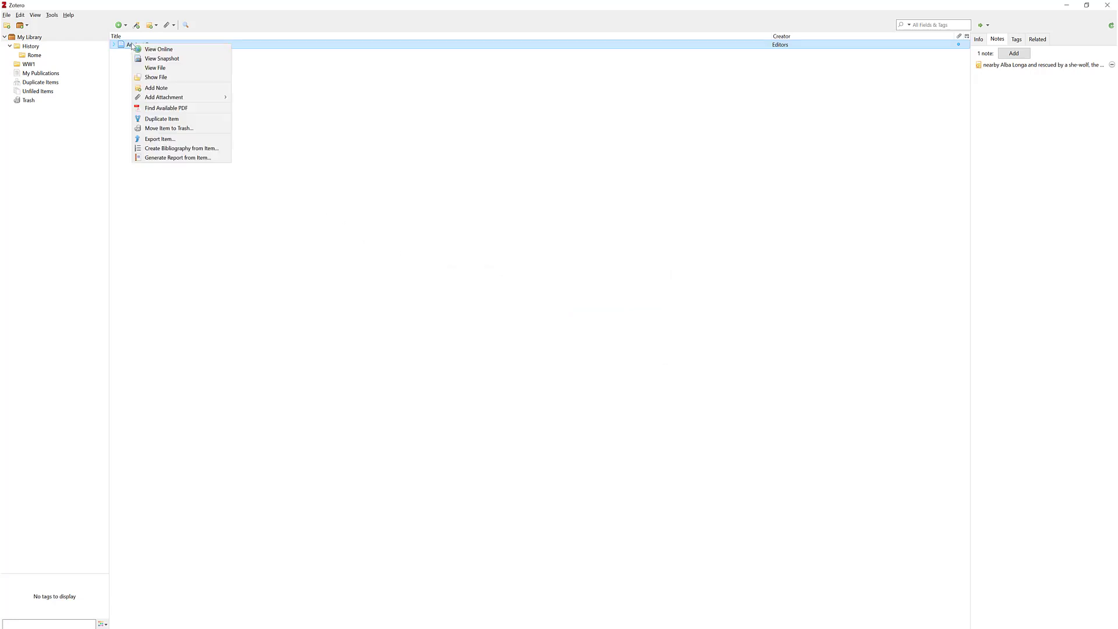
pyautogui.click(161, 140)
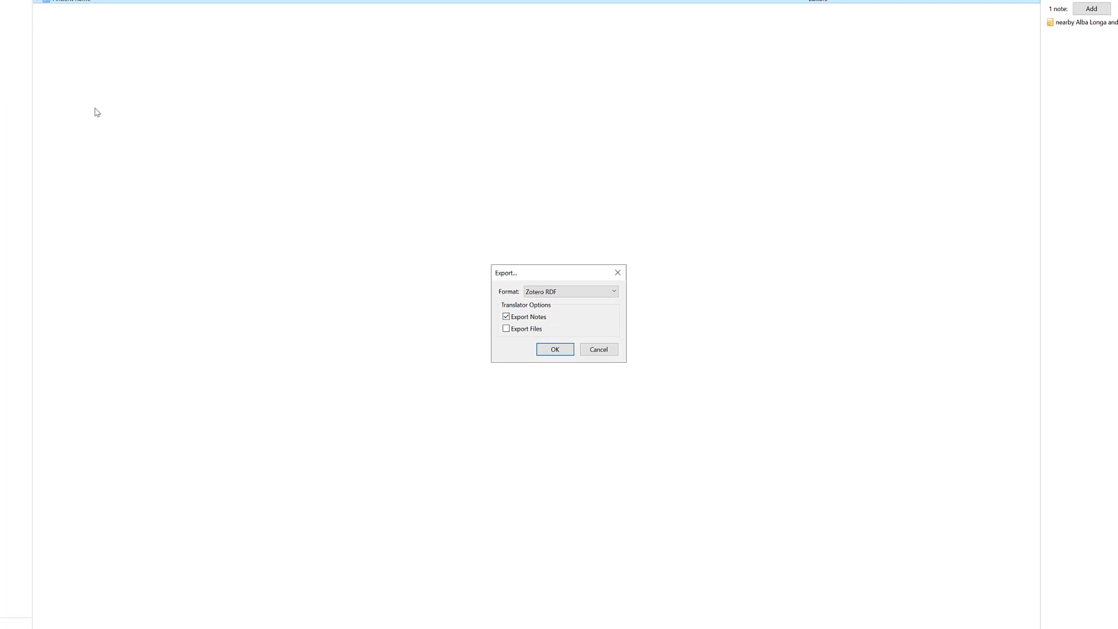
pyautogui.click(539, 293)
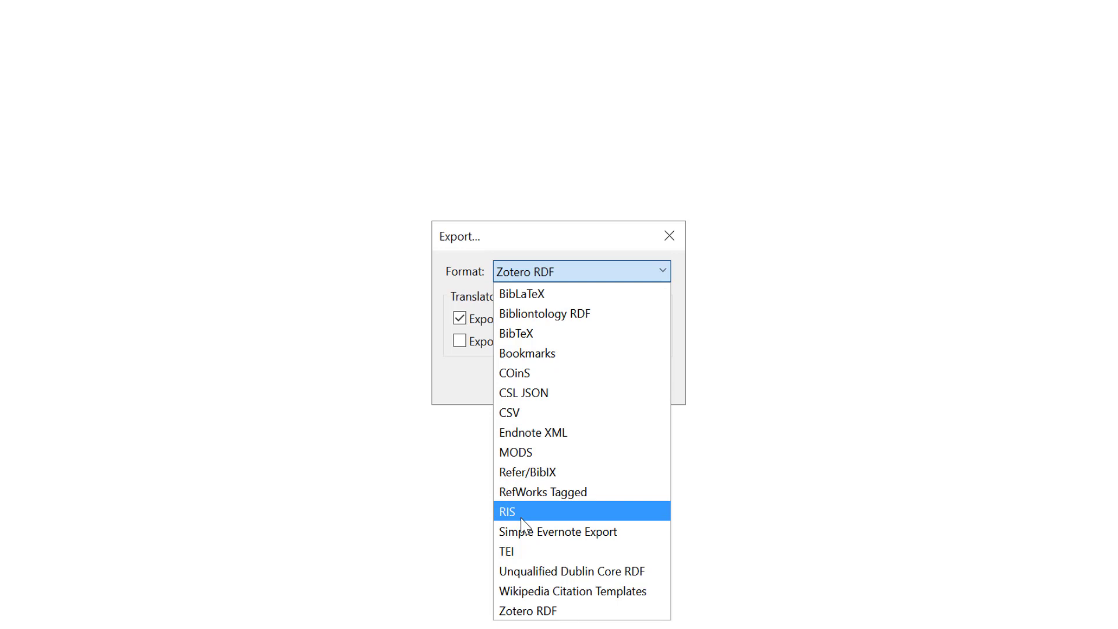
pyautogui.click(473, 384)
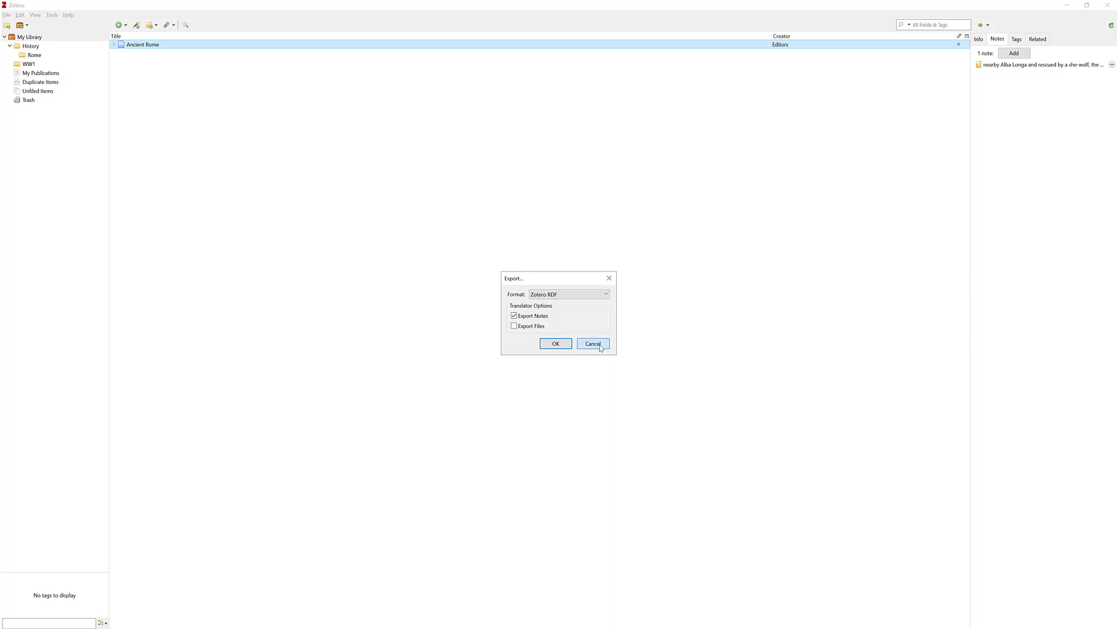
pyautogui.click(599, 346)
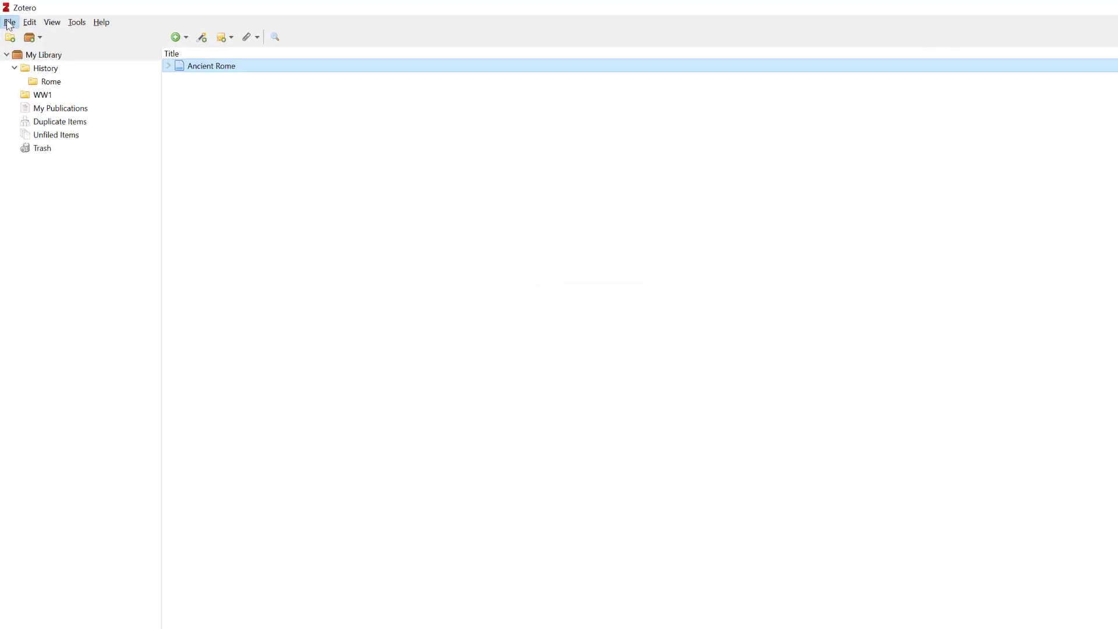
# - Check the sources the library can import from and cancel the import
pyautogui.click(8, 23)
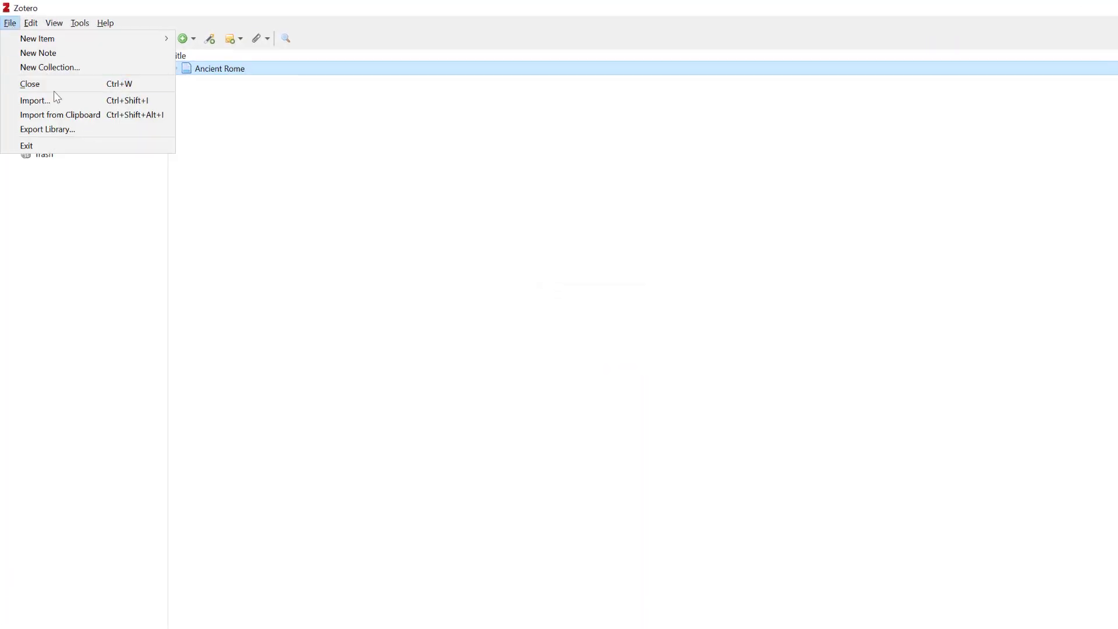
pyautogui.click(53, 96)
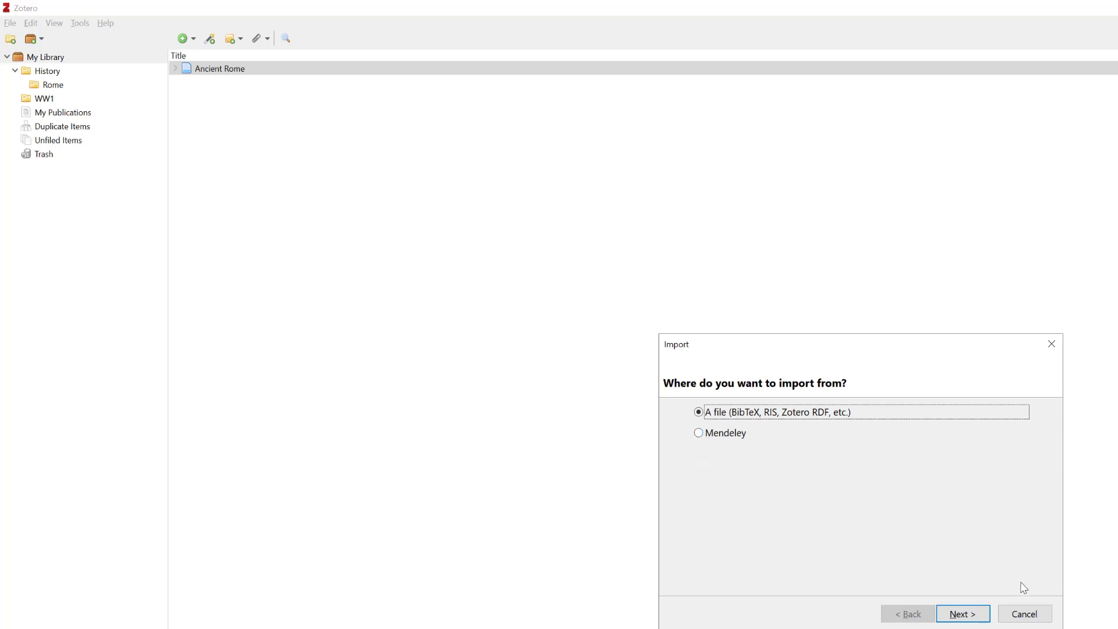
pyautogui.click(1025, 614)
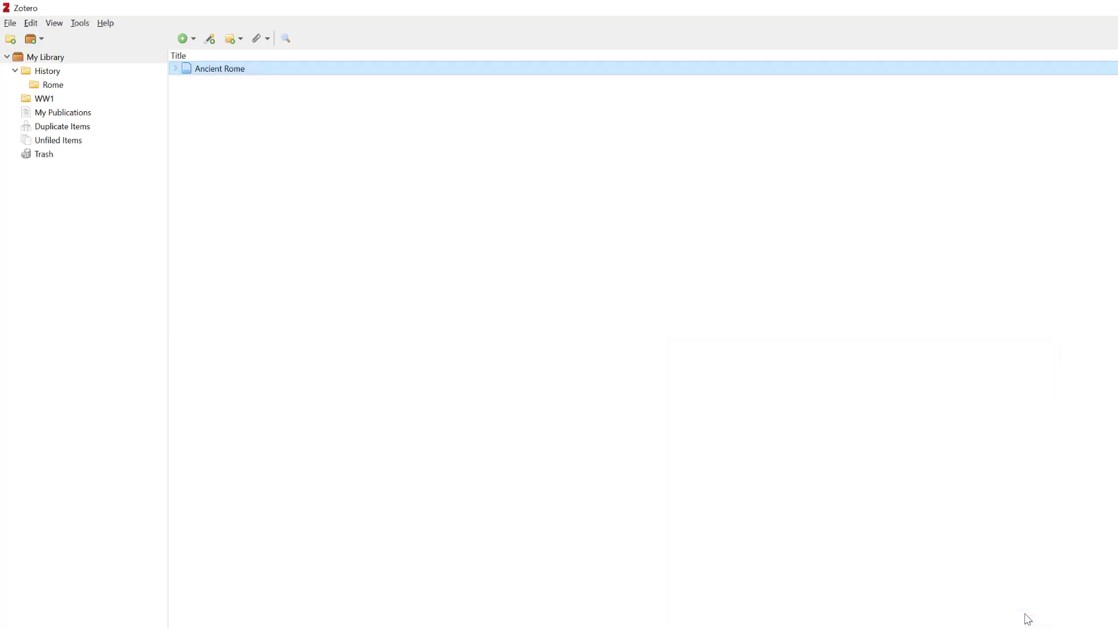
# - Create a bibliography from the Ancient Rome item in Cite Them Right 10th edition - Harvard style, saved on the Desktop as Untitled Bibliography.rtf
pyautogui.rightClick(275, 68)
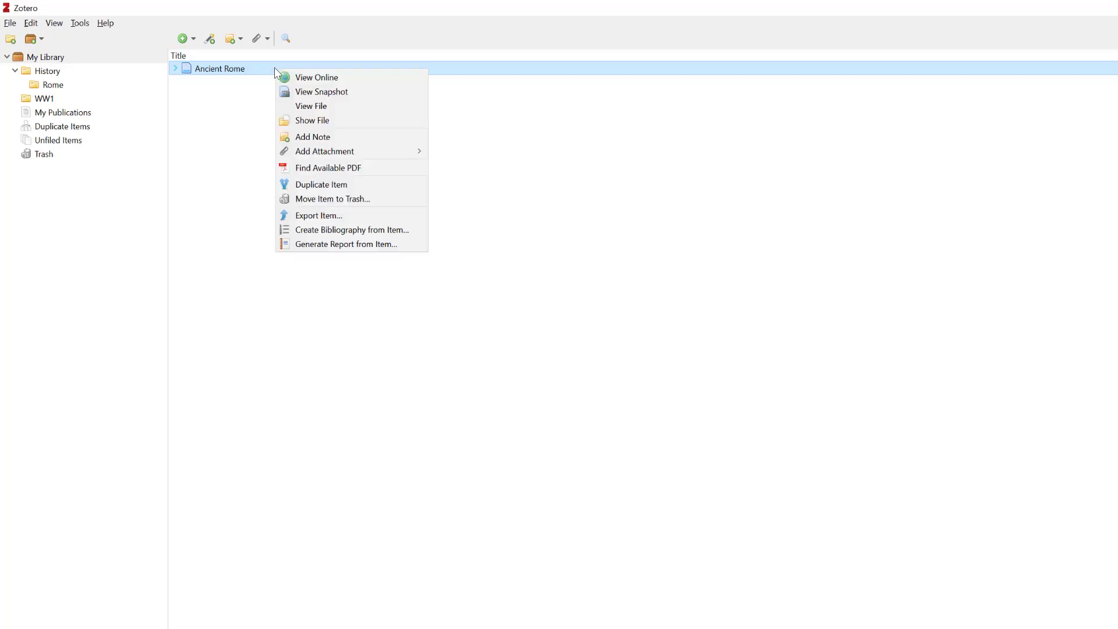
pyautogui.click(330, 230)
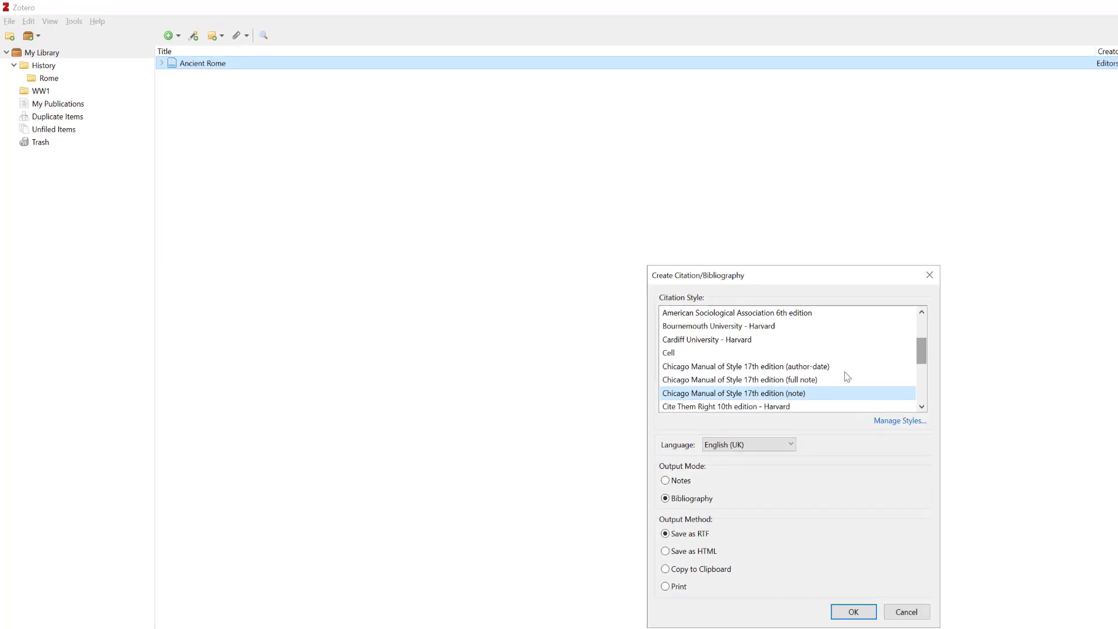
pyautogui.click(729, 408)
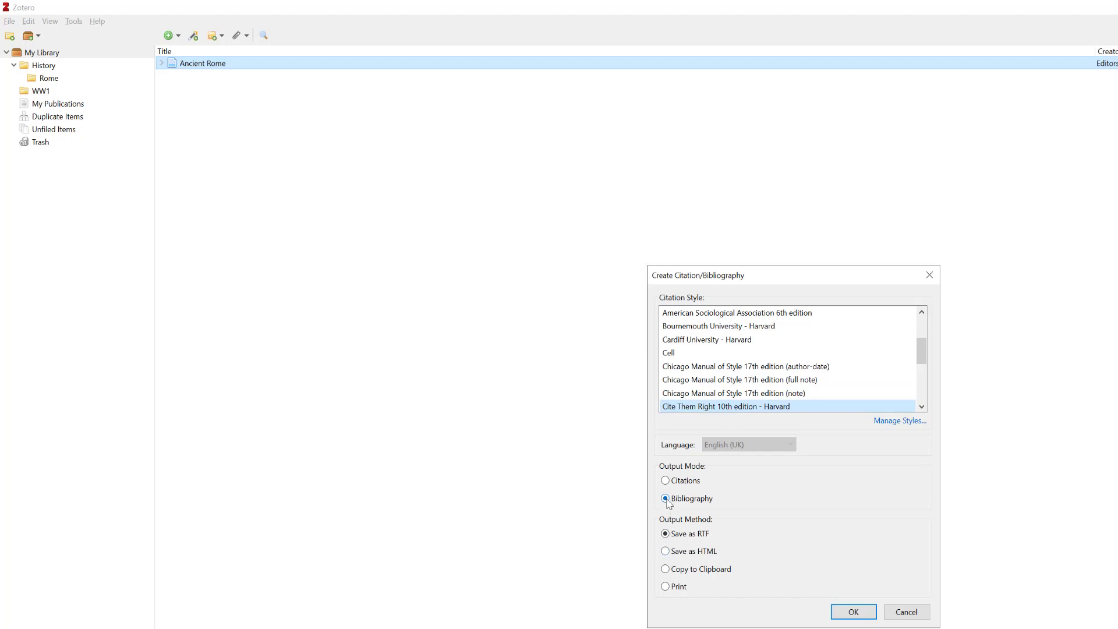
pyautogui.click(852, 611)
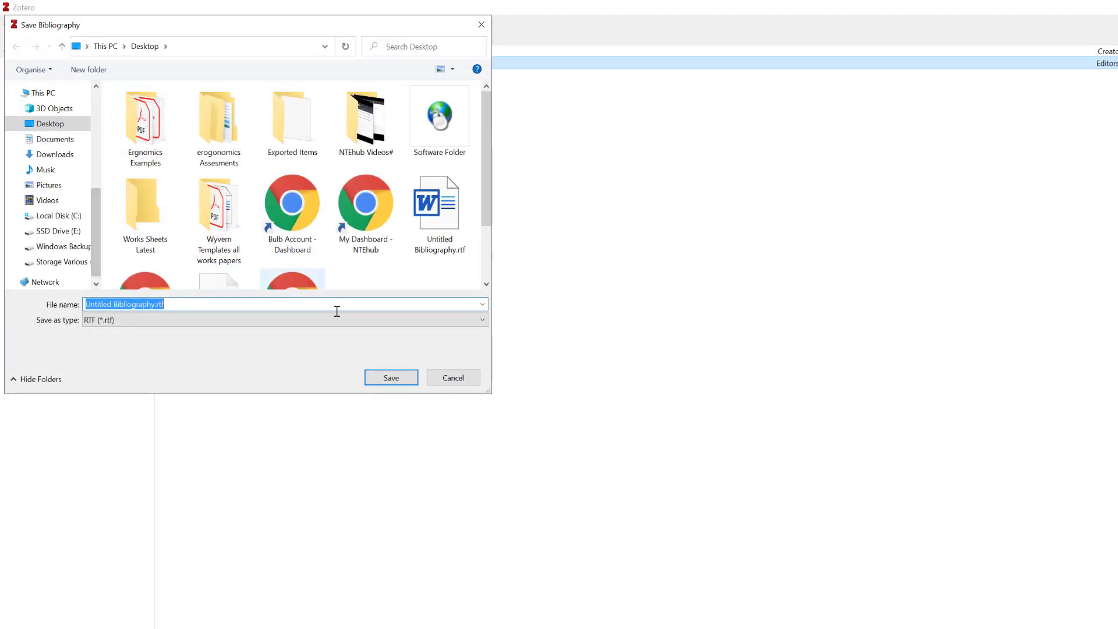
pyautogui.click(391, 378)
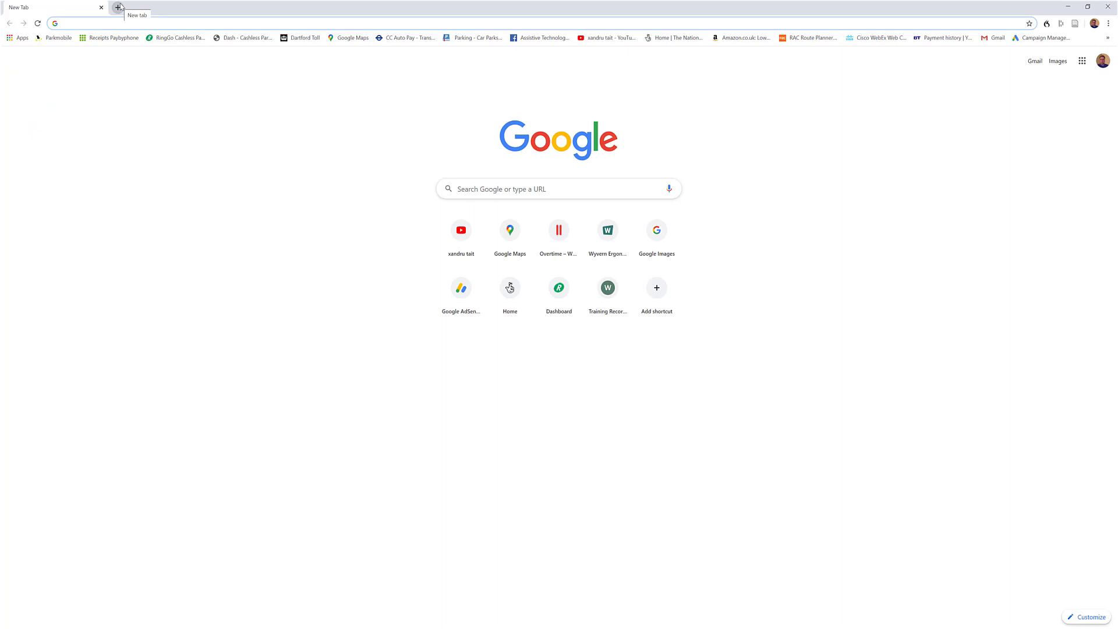
# - Find Google Scholar through a web search, open it and search its articles for "rome history"
pyautogui.write('google scholar')
pyautogui.press('Return')
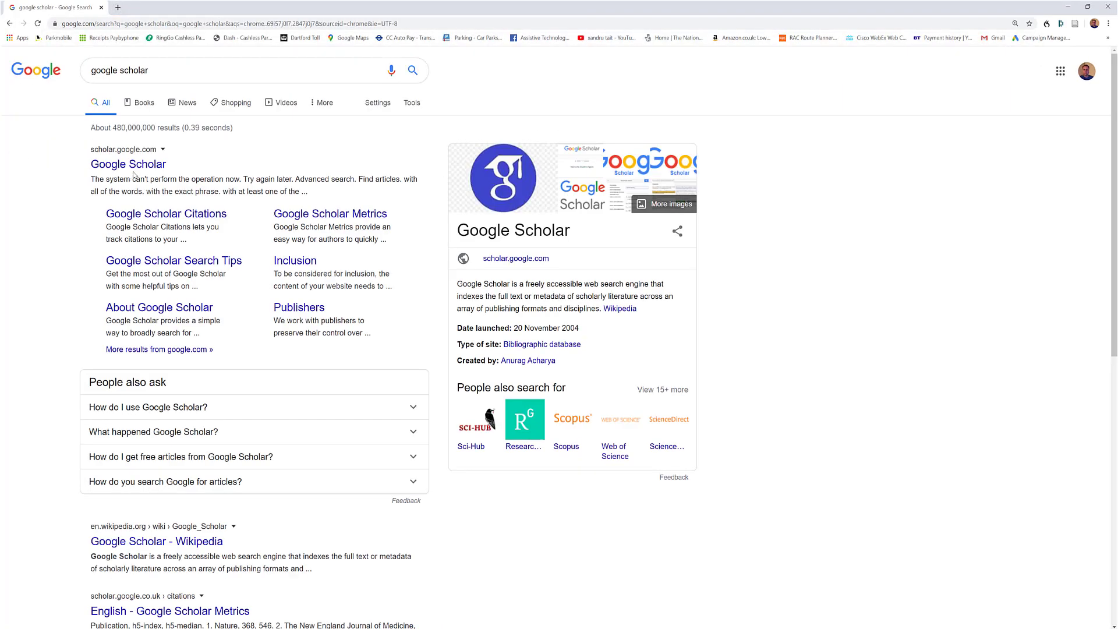
pyautogui.click(136, 170)
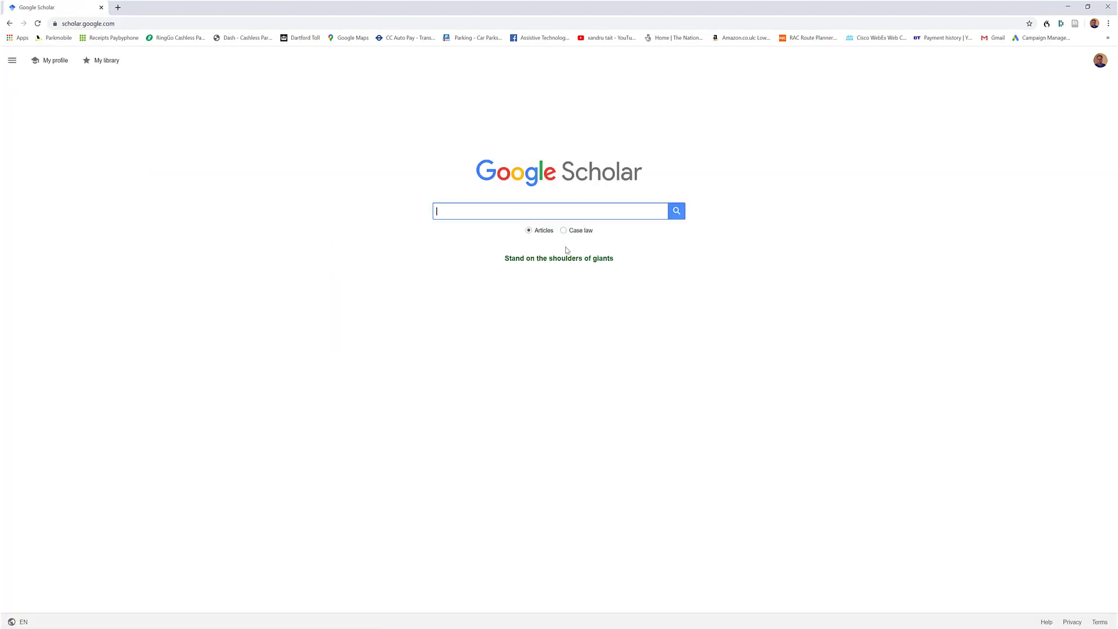
pyautogui.write('rome histo')
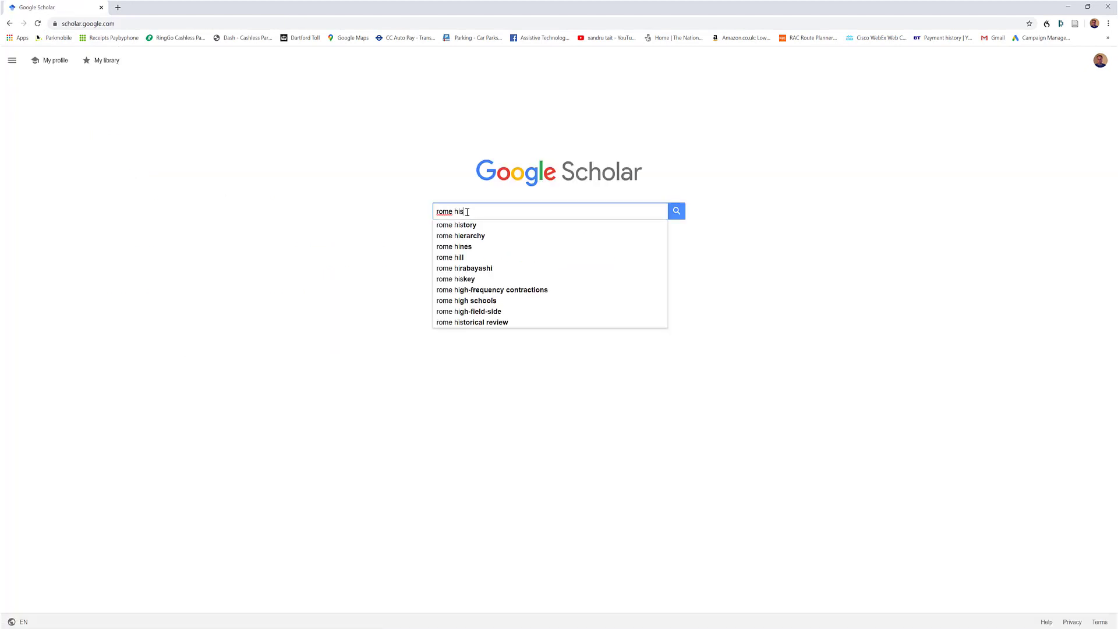
pyautogui.write('ry')
pyautogui.press('Return')
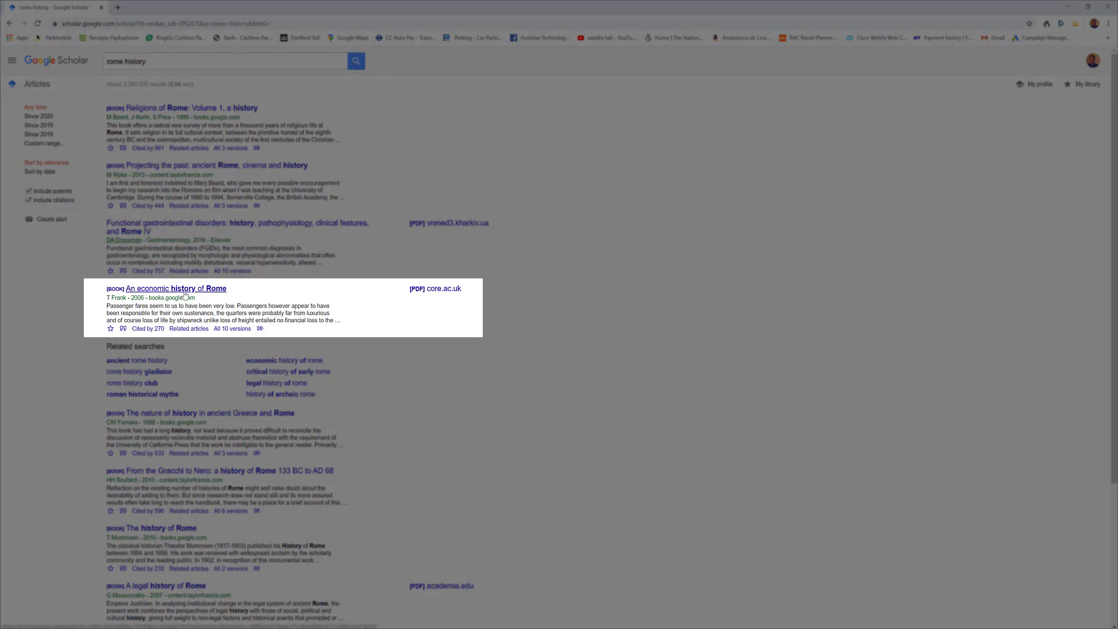
# - Open the book "An economic history of Rome" from the Scholar results and save it to Zotero
pyautogui.click(186, 292)
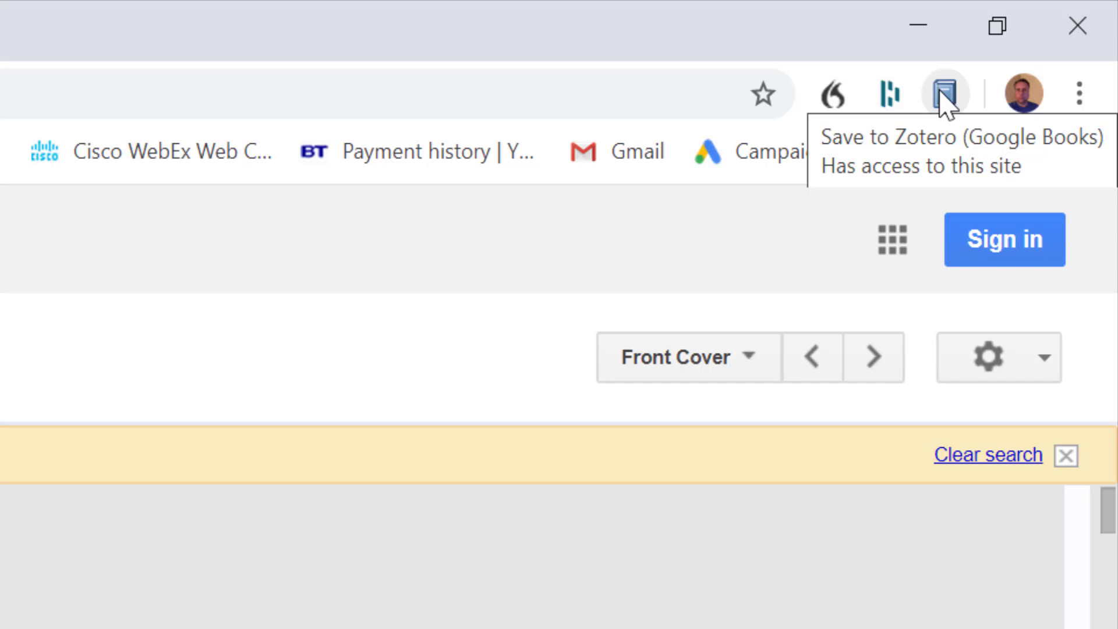
pyautogui.click(945, 94)
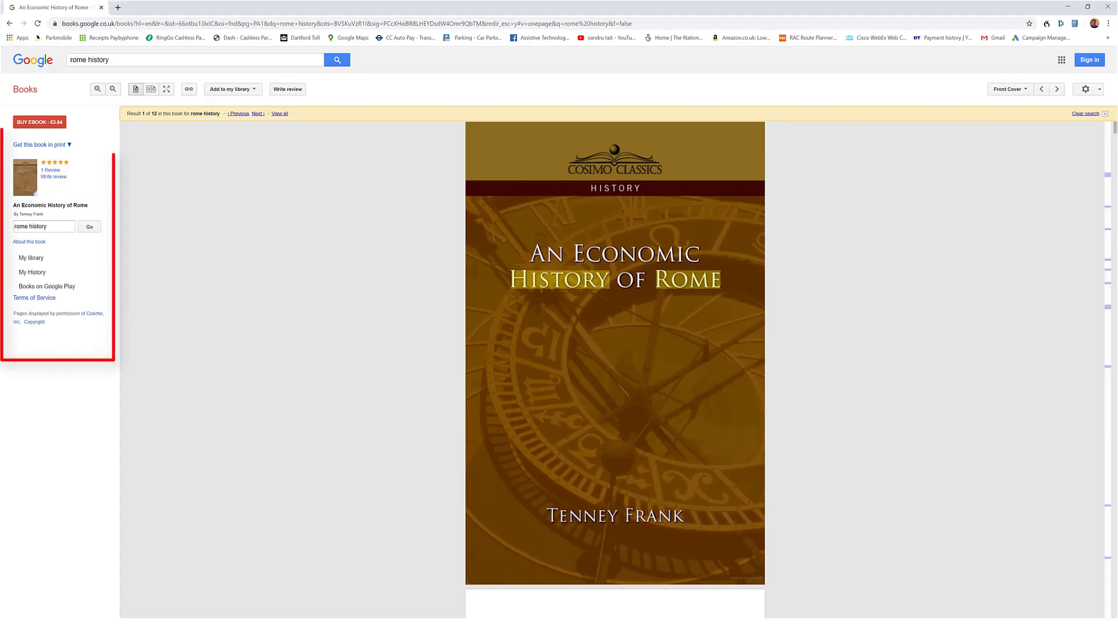
pyautogui.click(43, 145)
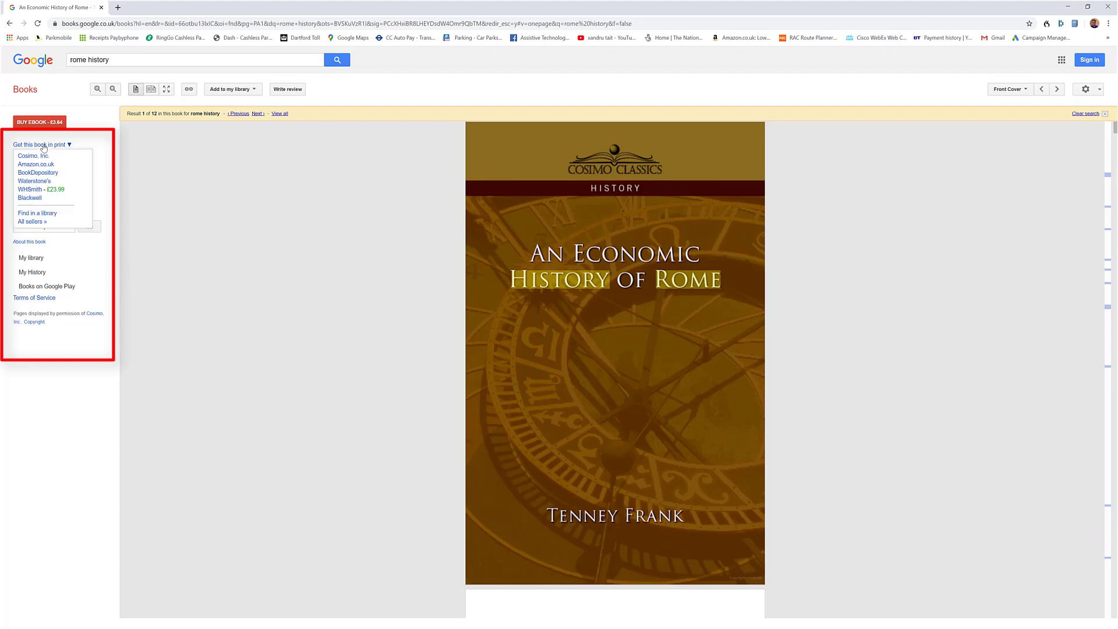
pyautogui.click(42, 167)
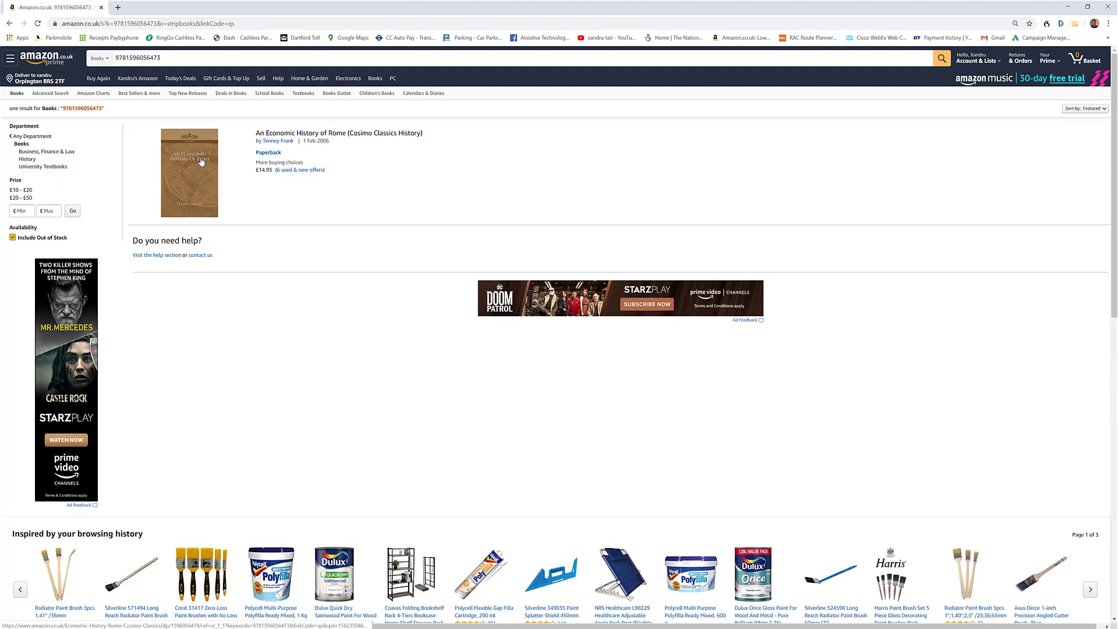
pyautogui.click(300, 134)
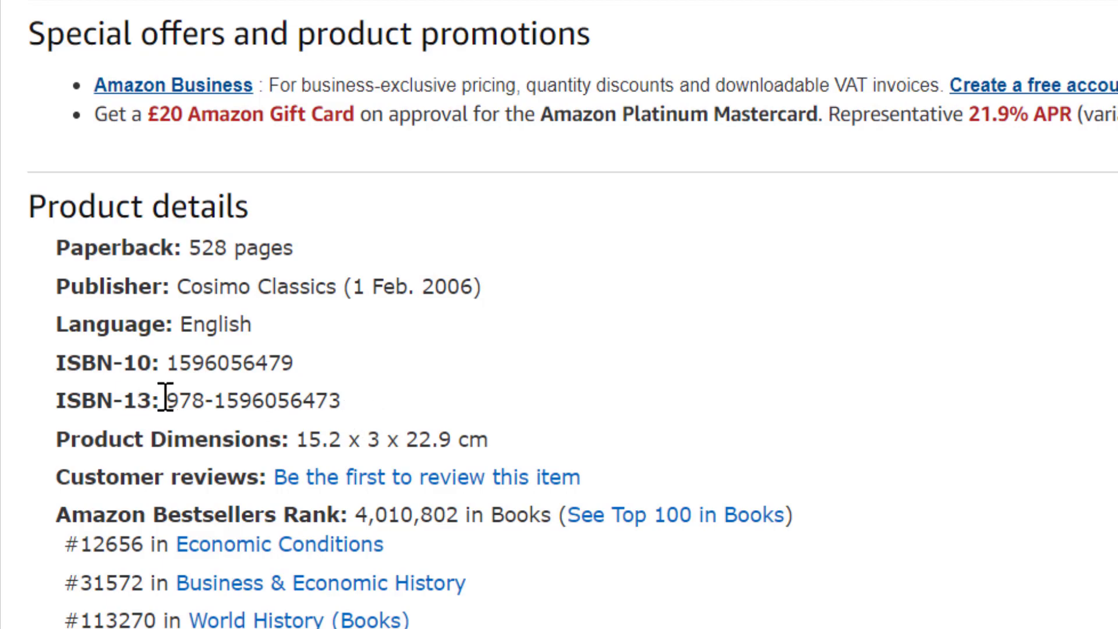
pyautogui.moveTo(162, 399); pyautogui.dragTo(349, 411)
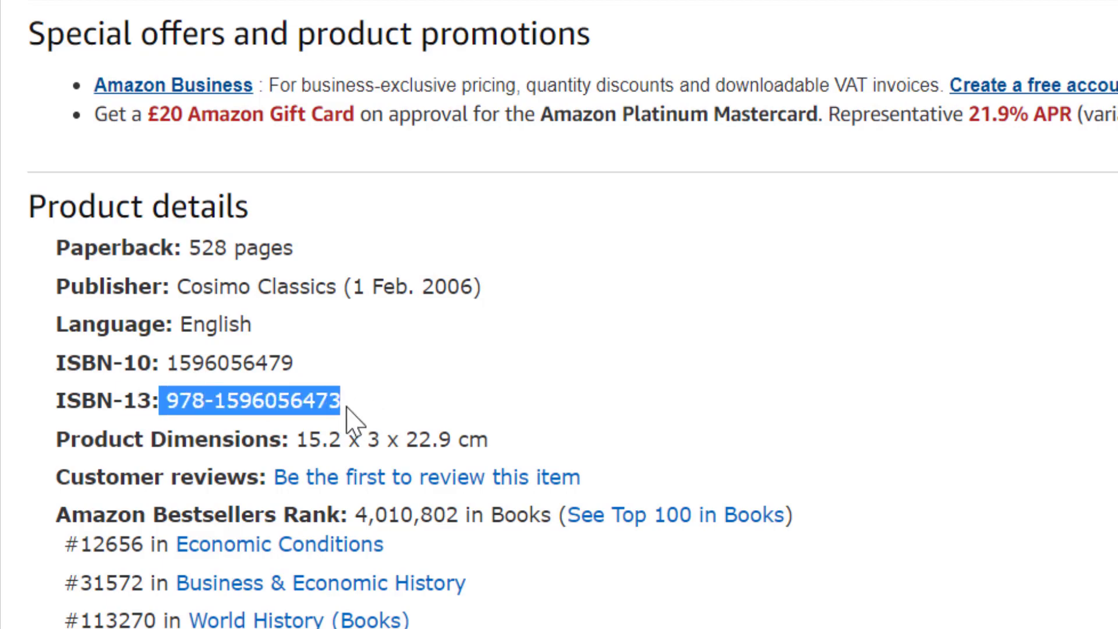
pyautogui.rightClick(284, 409)
pyautogui.click(357, 438)
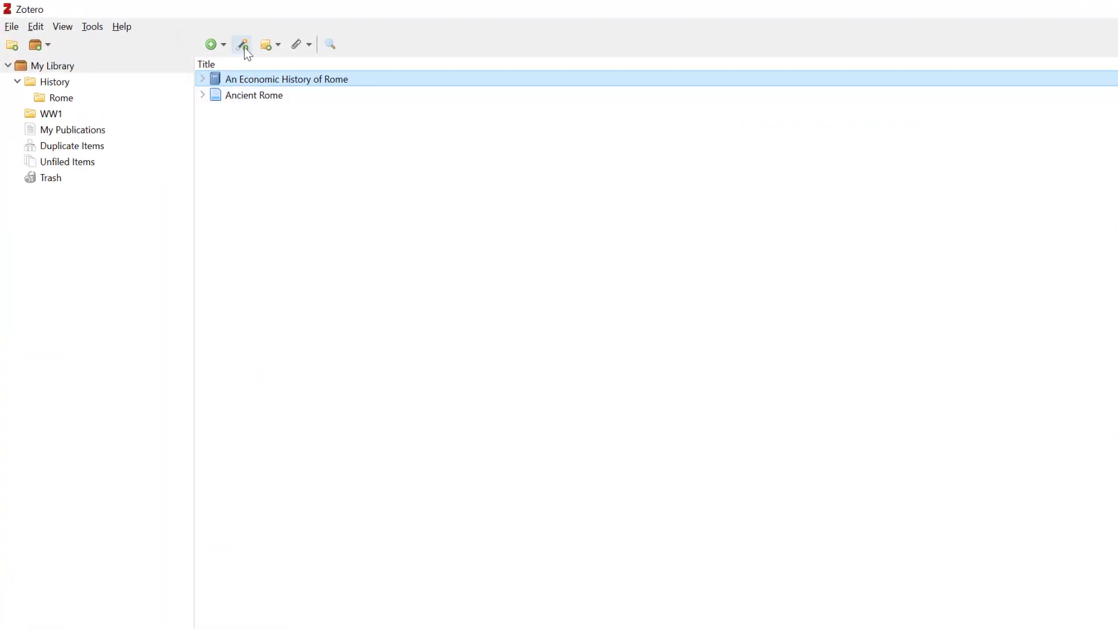
# - Switch to Zotero and add the book to the library by its identifier, using the copied ISBN
pyautogui.click(243, 41)
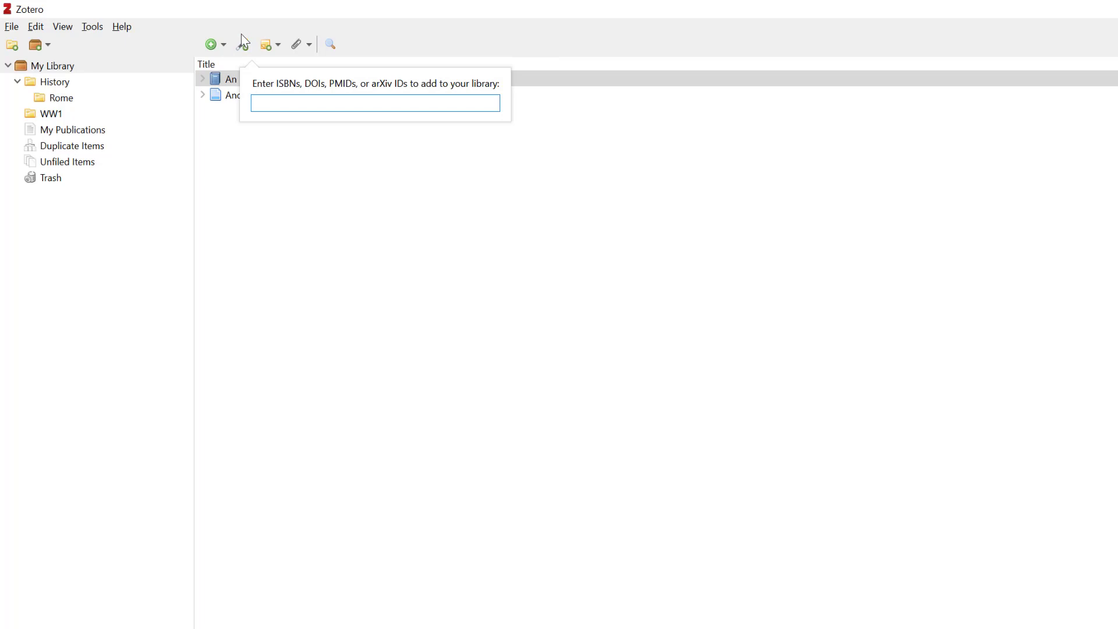
pyautogui.rightClick(262, 101)
pyautogui.click(288, 164)
pyautogui.press('Return')
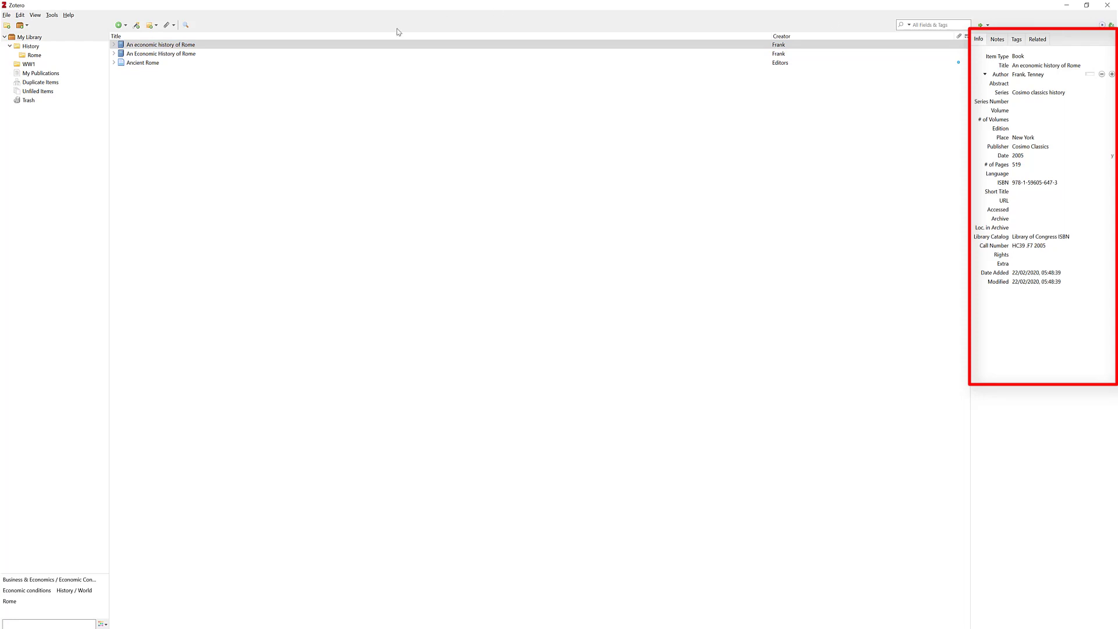
# - Switch to the browser, return to the Google Scholar results and search for "rome history journal"
pyautogui.click(502, 627)
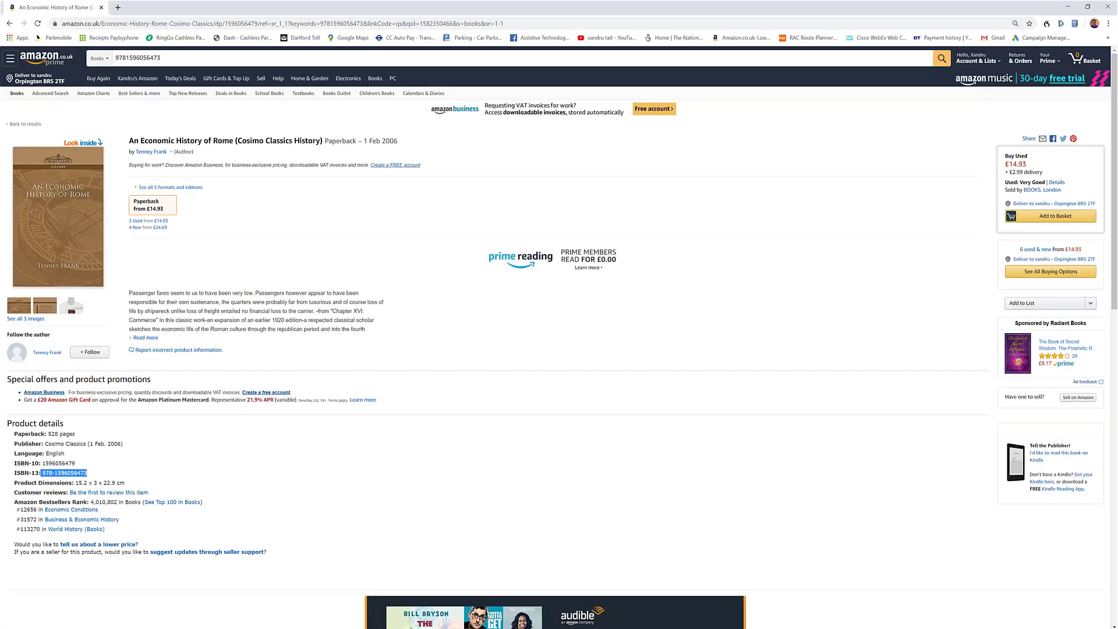
pyautogui.click(8, 26)
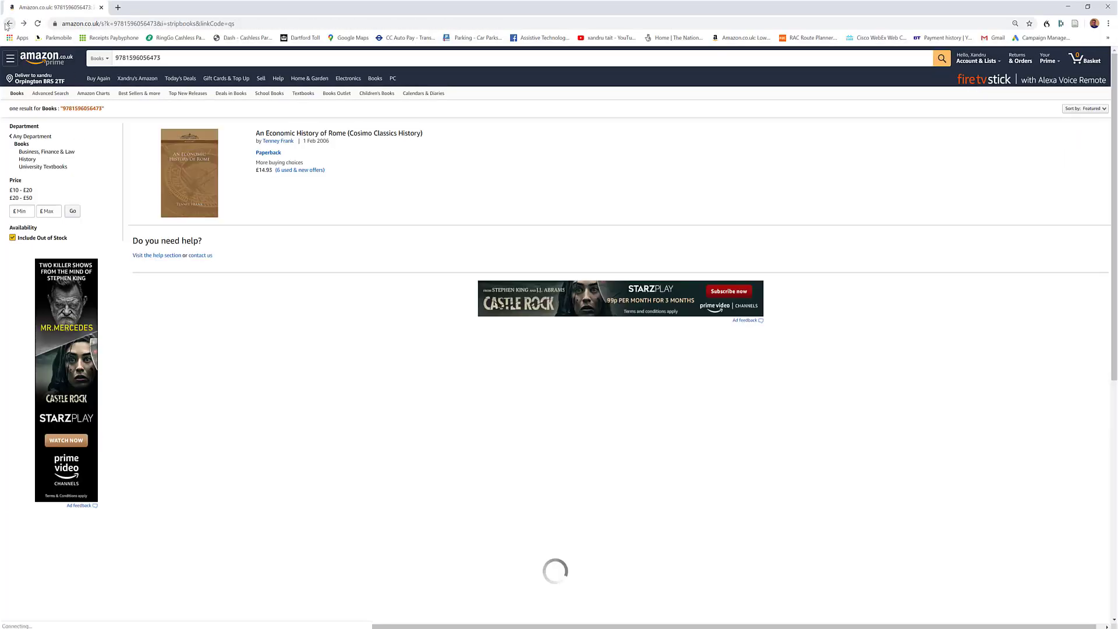
pyautogui.click(8, 26)
pyautogui.click(8, 25)
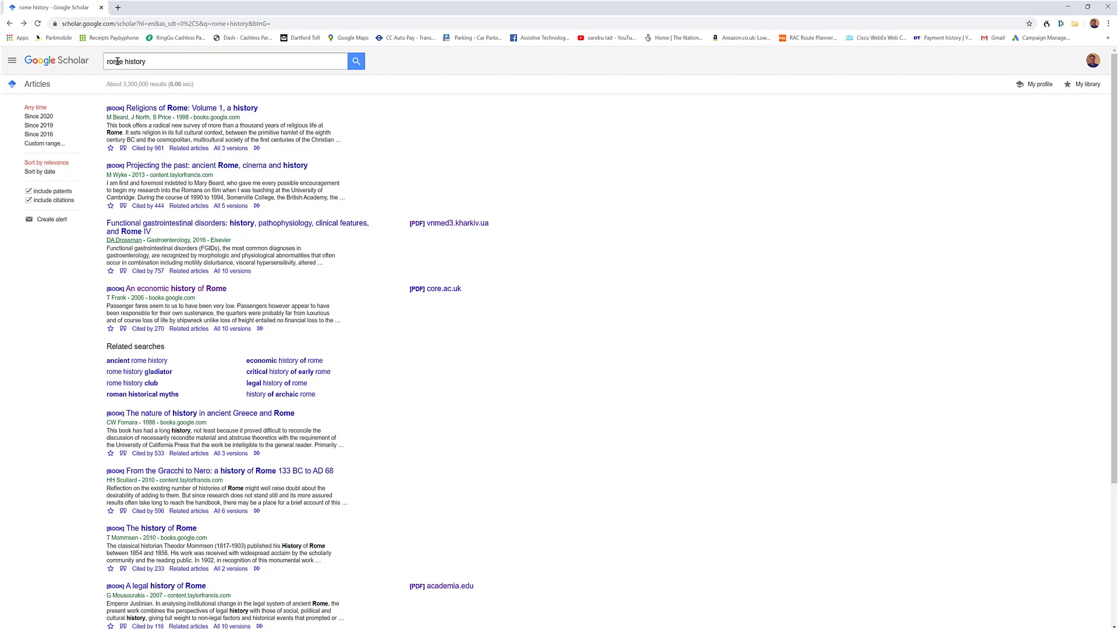
pyautogui.click(150, 61)
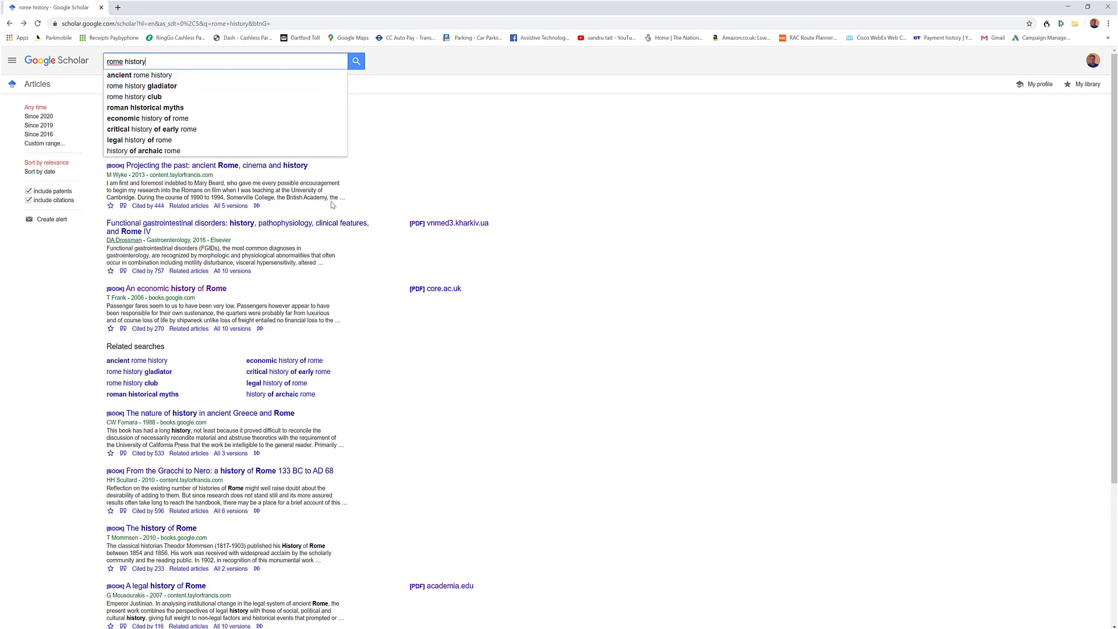
pyautogui.write('journal')
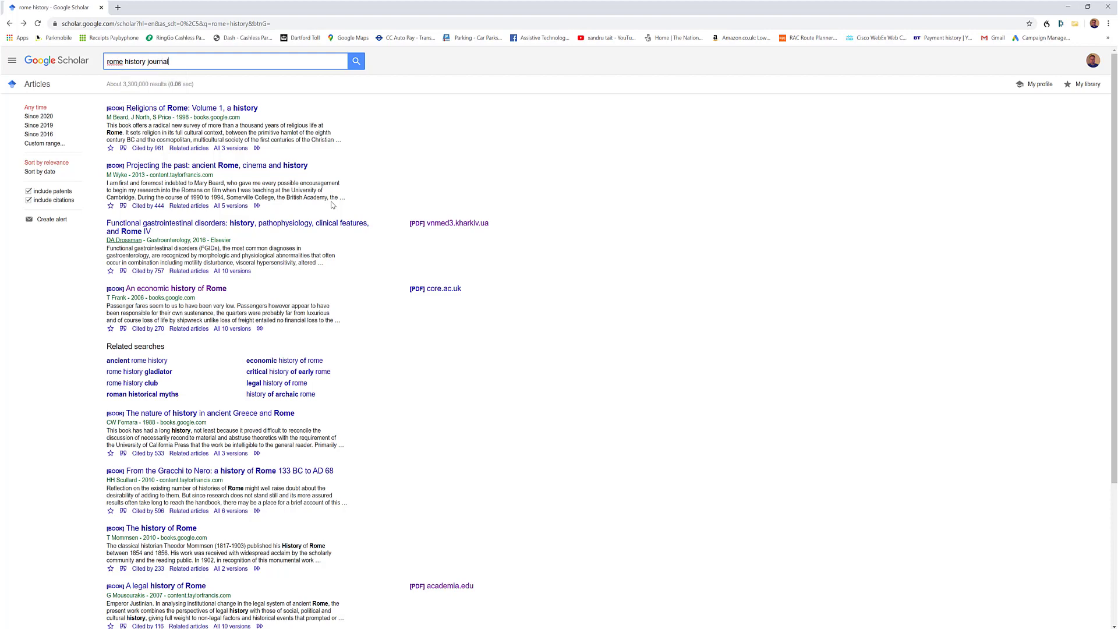
pyautogui.press('Return')
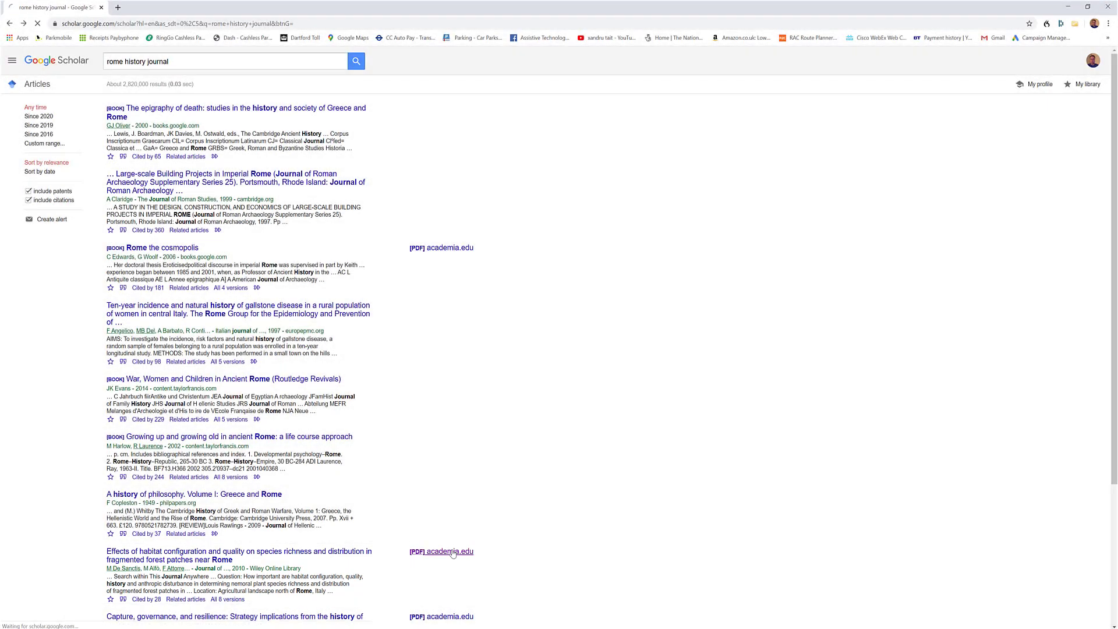
# - Open the academia.edu PDF on habitat configuration in forest patches near Rome, save it to My Library and switch to Zotero
pyautogui.click(453, 553)
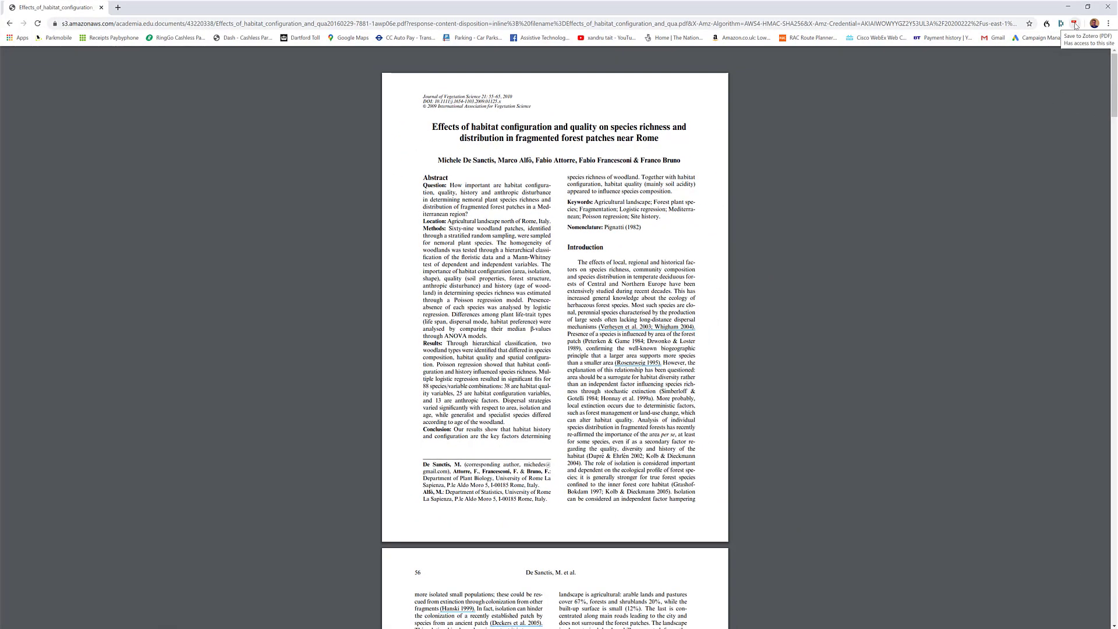
pyautogui.click(1074, 24)
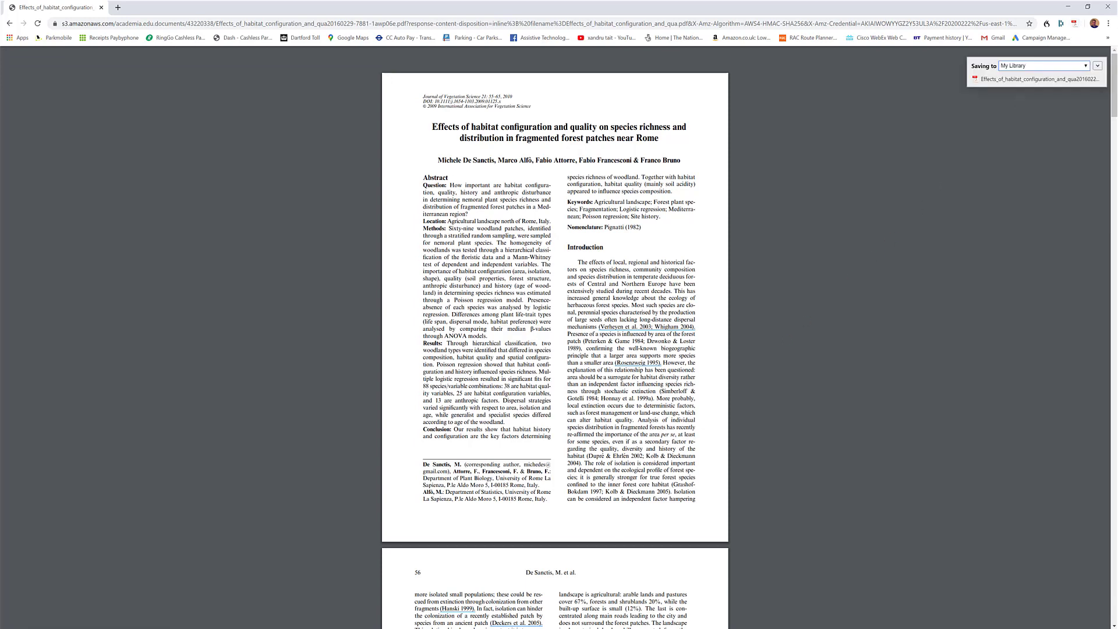
pyautogui.hotkey('alt', 'Tab')
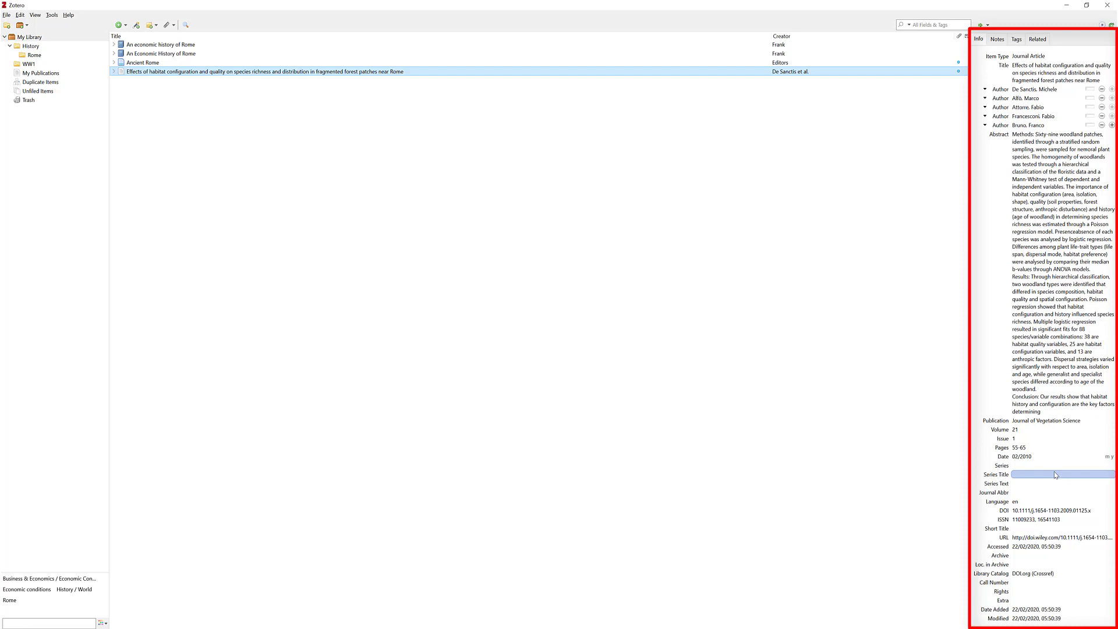
# - View the saved PDF of the forest patches journal article and close the PDF reader
pyautogui.rightClick(130, 71)
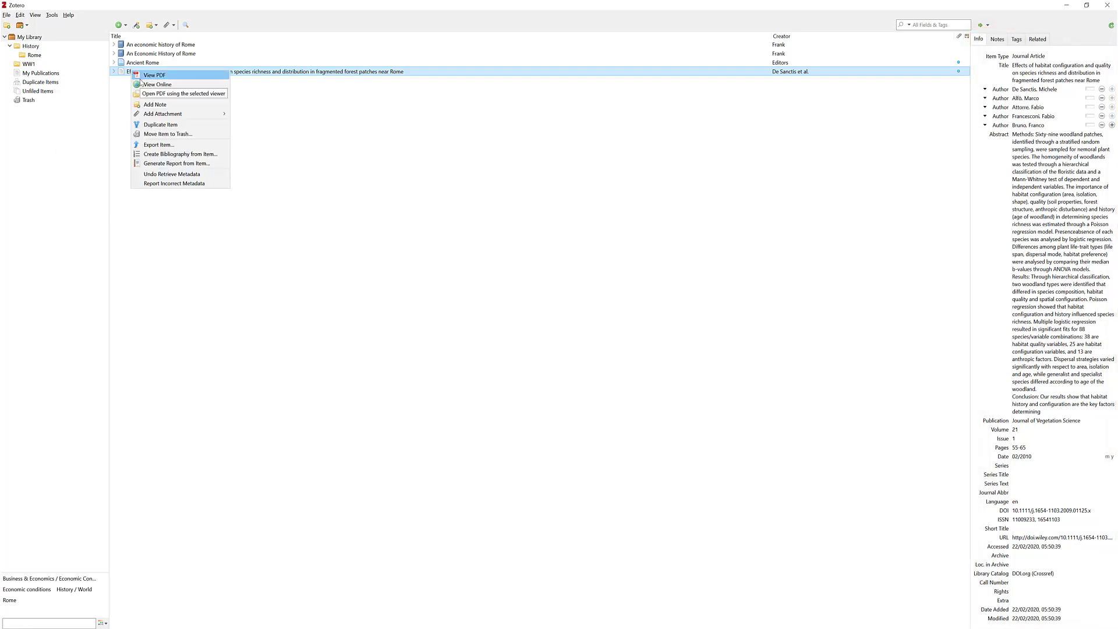
pyautogui.click(140, 82)
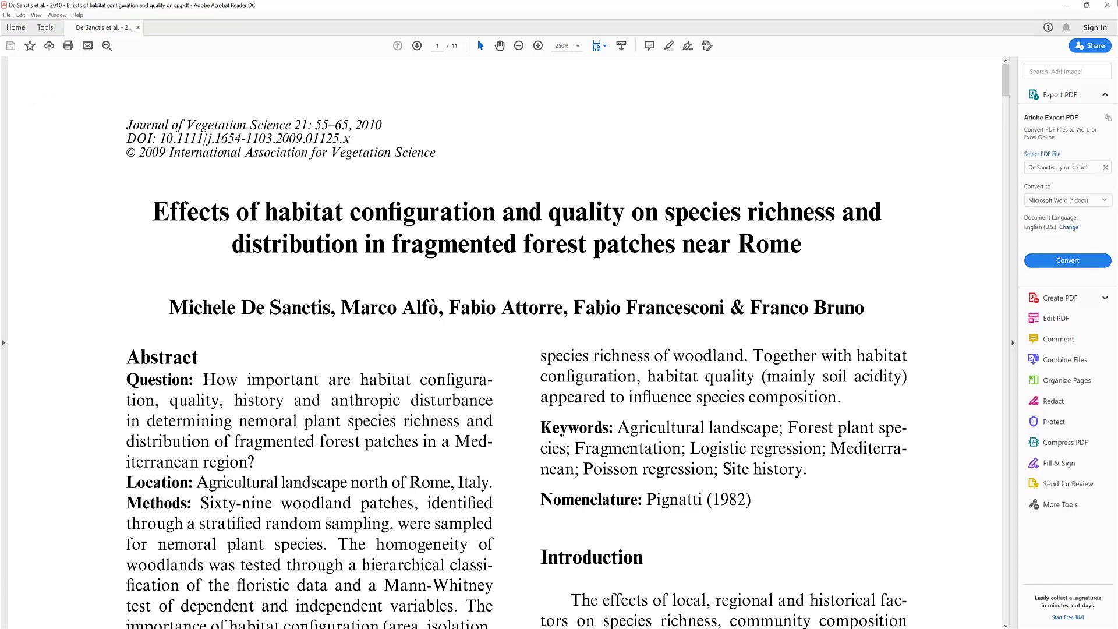
pyautogui.click(1109, 5)
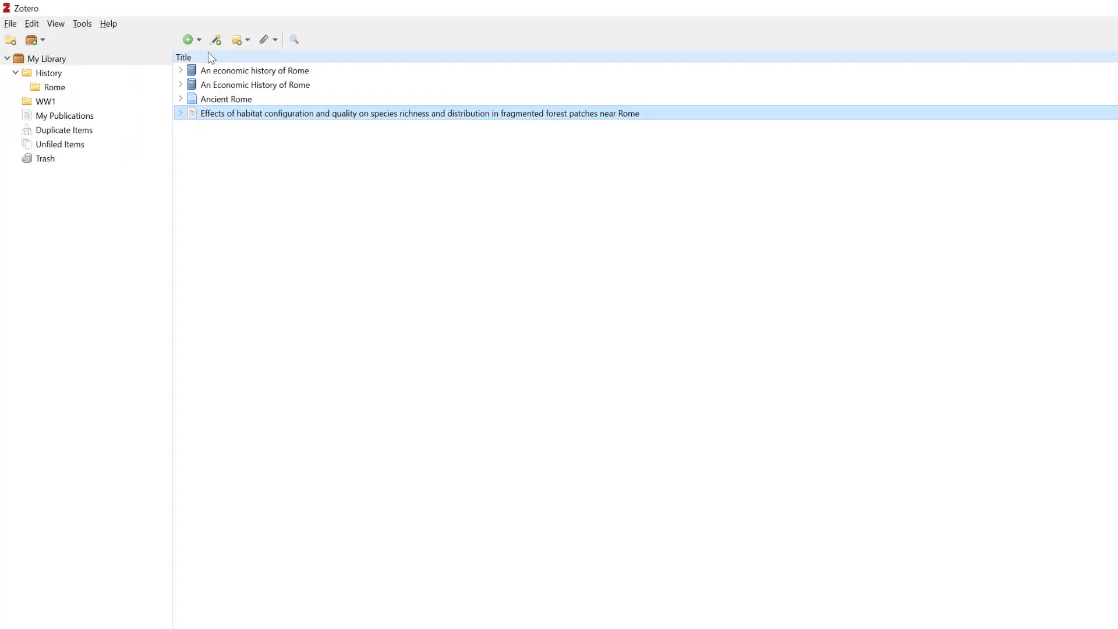
# - Create a new blank item of type Manuscript in My Library
pyautogui.click(226, 47)
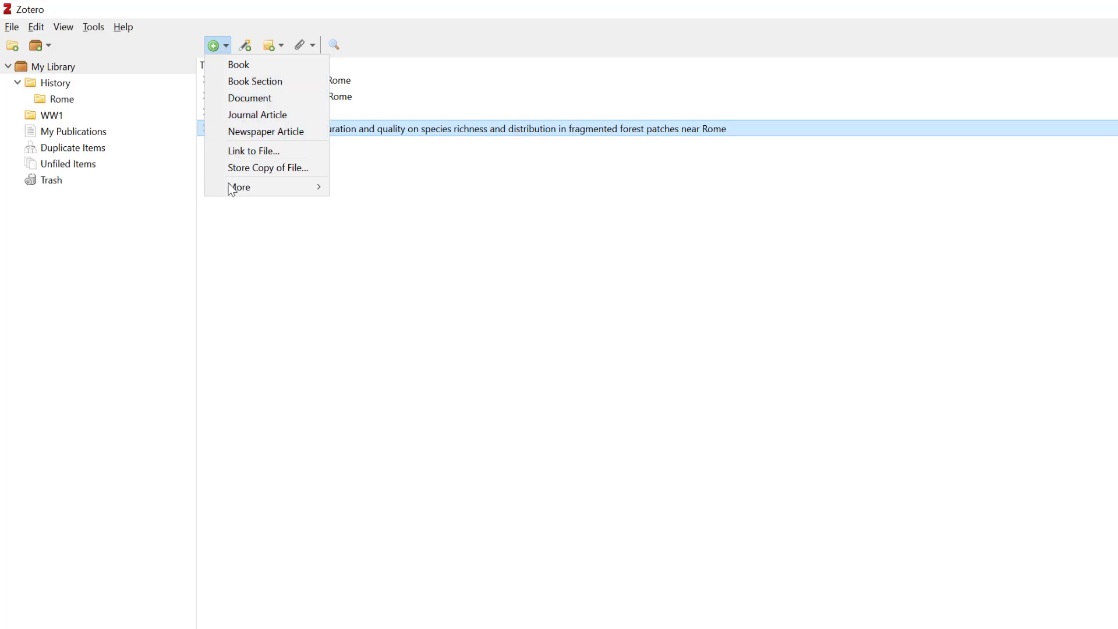
pyautogui.moveTo(227, 191)
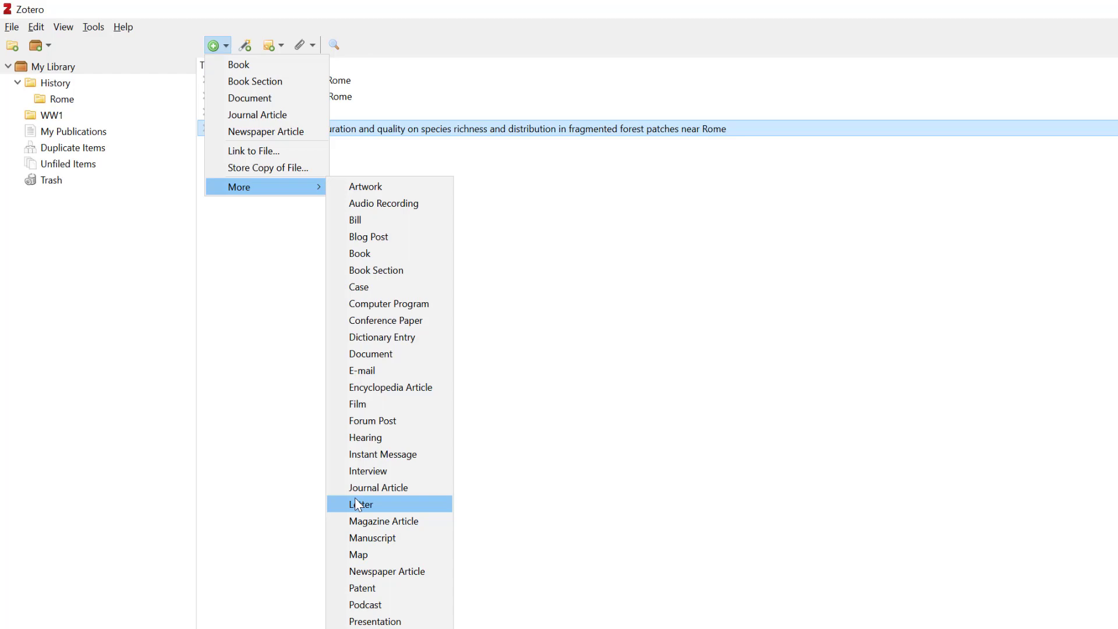
pyautogui.click(373, 538)
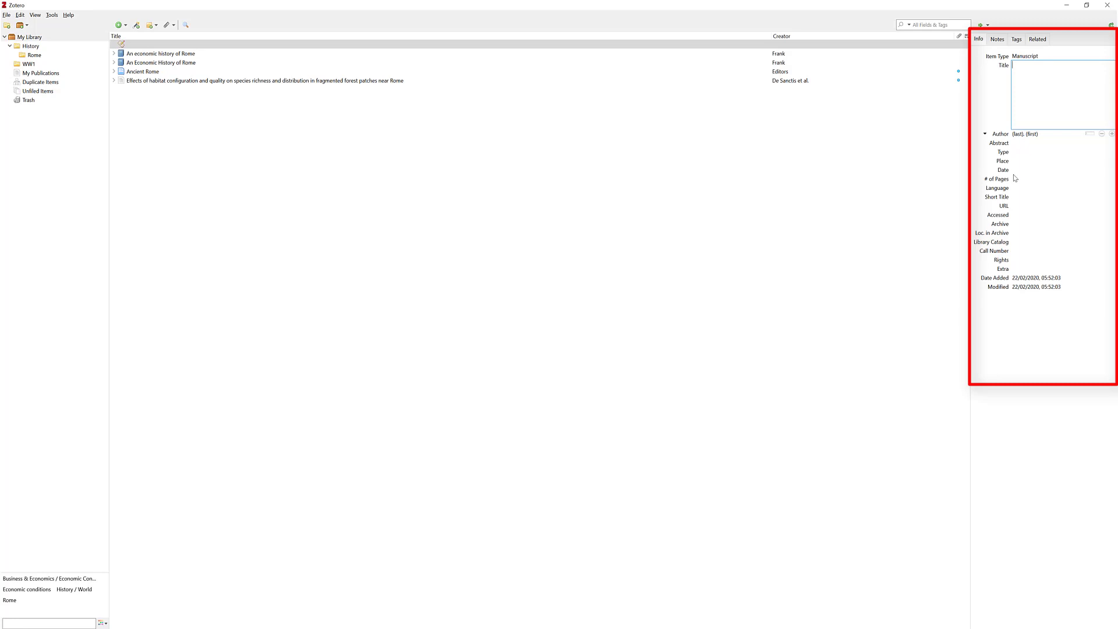
# - Move the untitled Manuscript item to the Trash
pyautogui.click(130, 46)
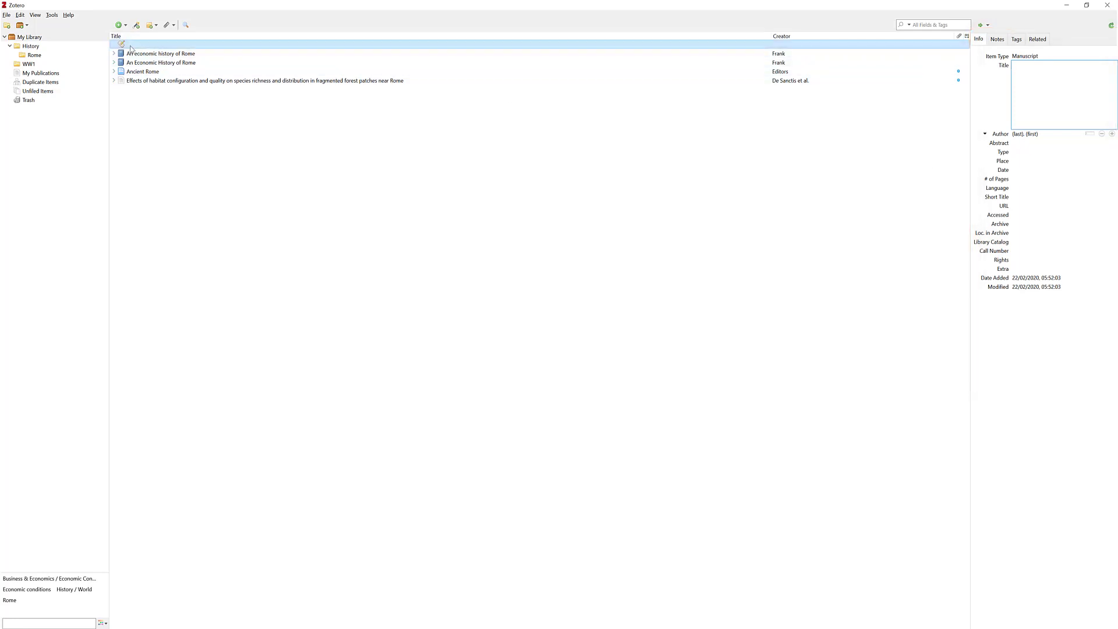
pyautogui.rightClick(130, 47)
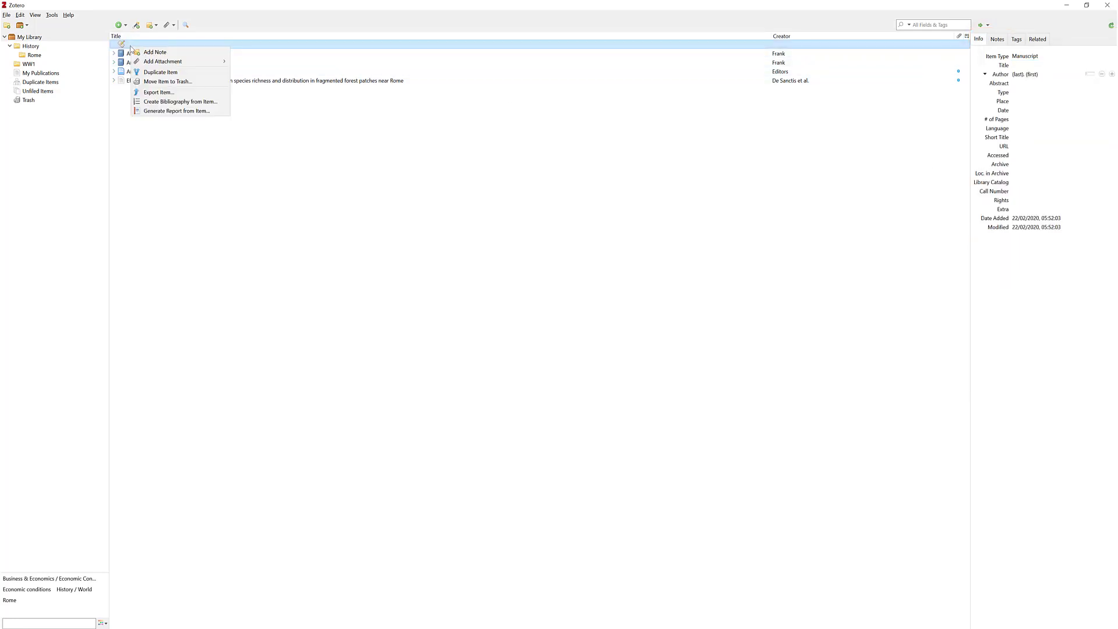
pyautogui.click(147, 82)
pyautogui.click(540, 327)
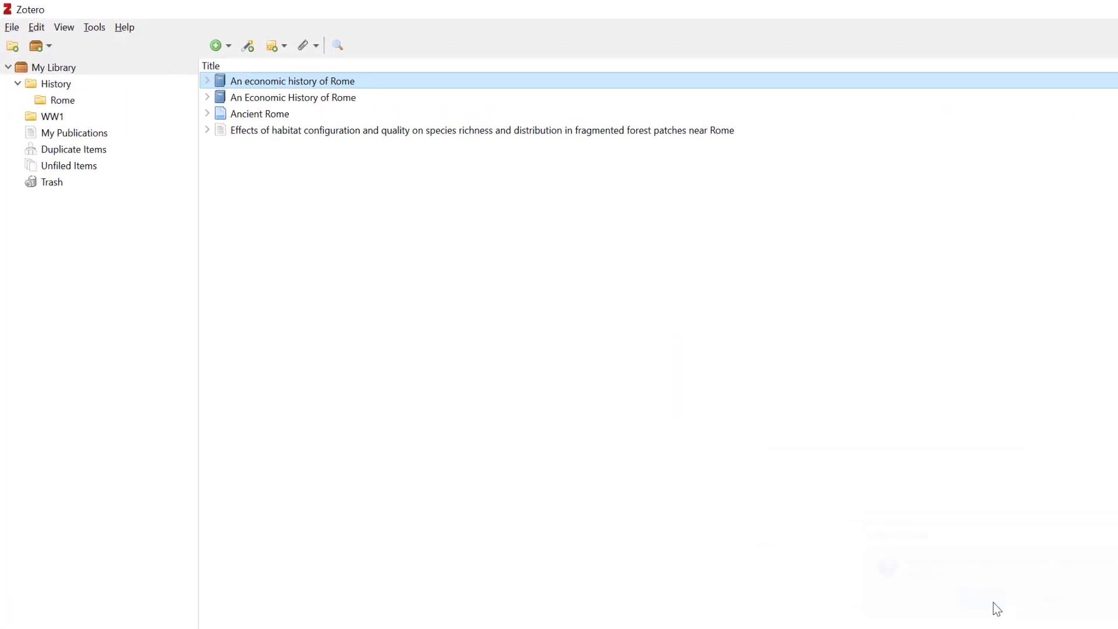
# - Add a standalone note to My Library with the text "Paragraph 2 the roman empire."
pyautogui.click(313, 50)
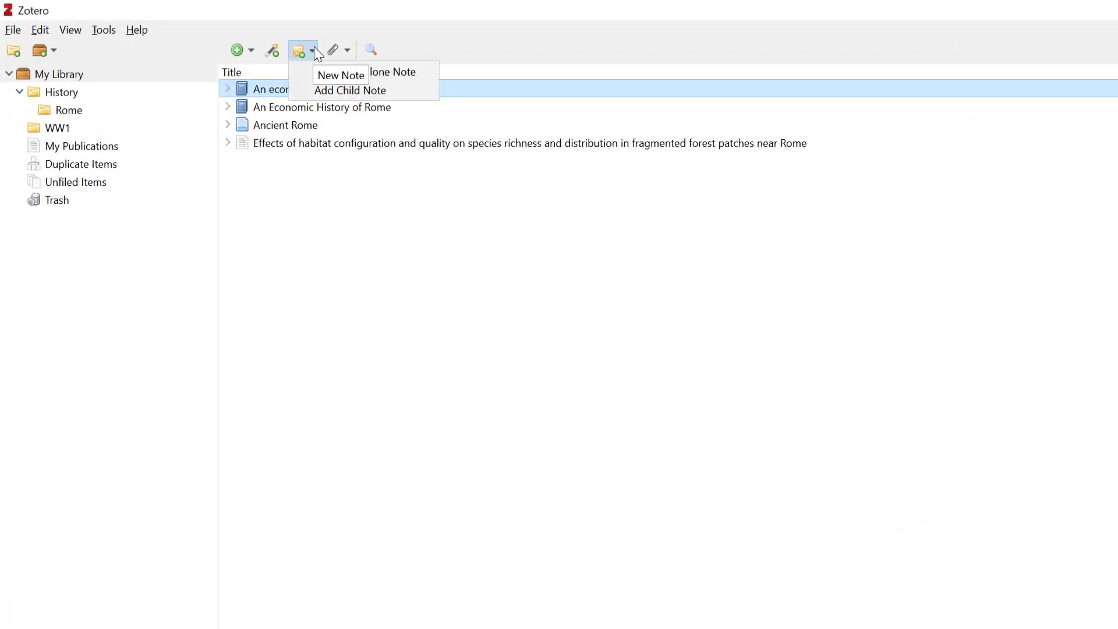
pyautogui.click(213, 51)
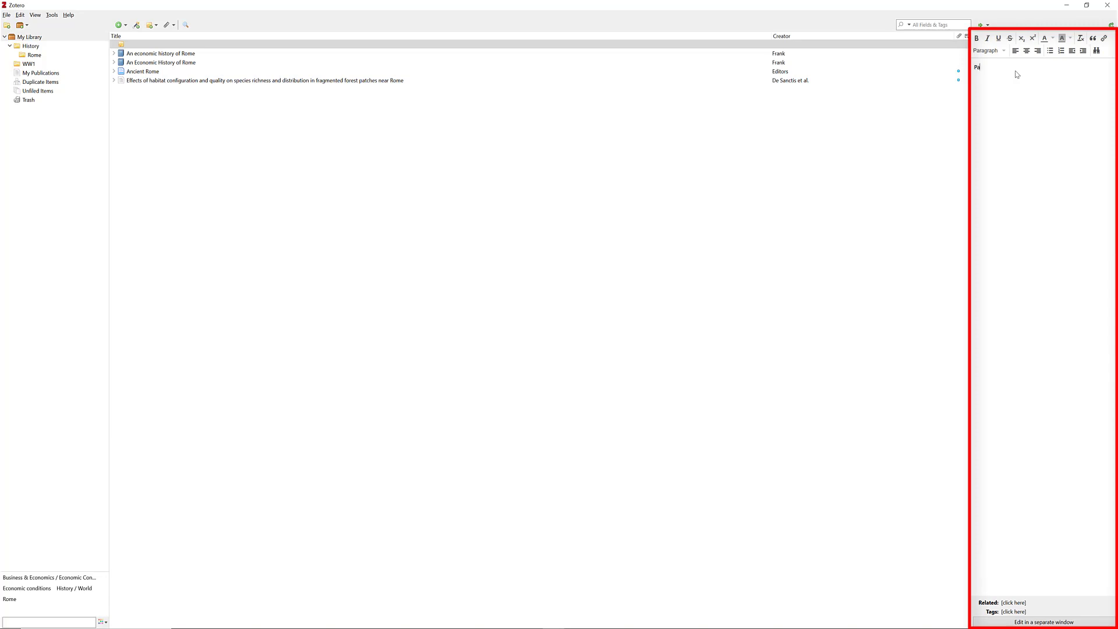
pyautogui.write('ragraph 2 the roman emp')
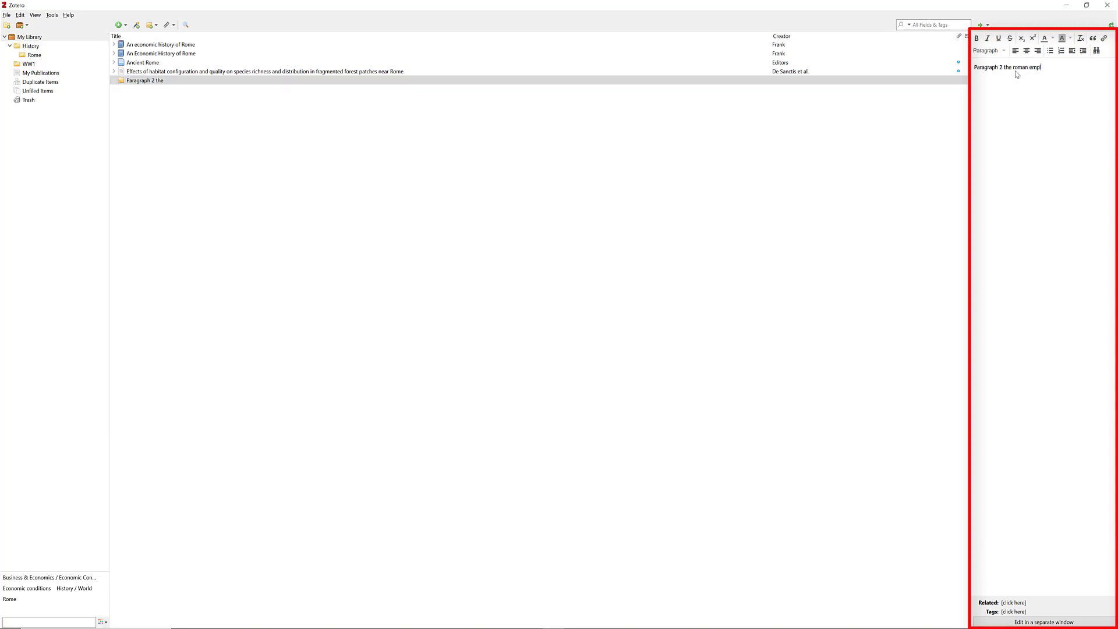
pyautogui.write('ire.')
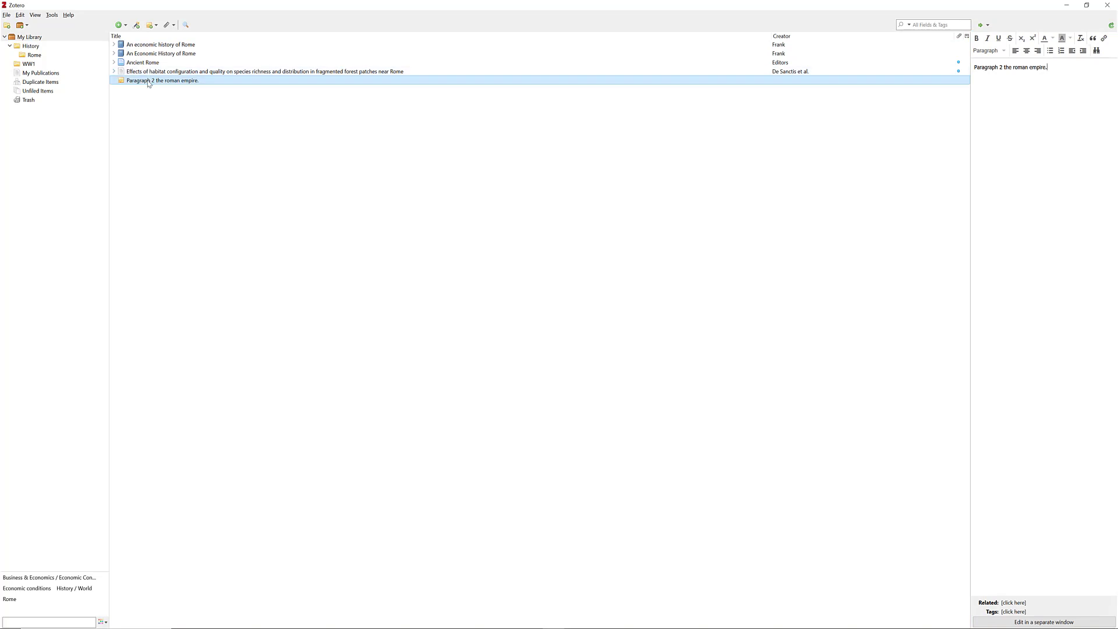
# - Attach the note "Paragraph 2 the roman empire." to the book "An economic history of Rome" and view the book's two notes
pyautogui.moveTo(148, 85); pyautogui.dragTo(140, 49)
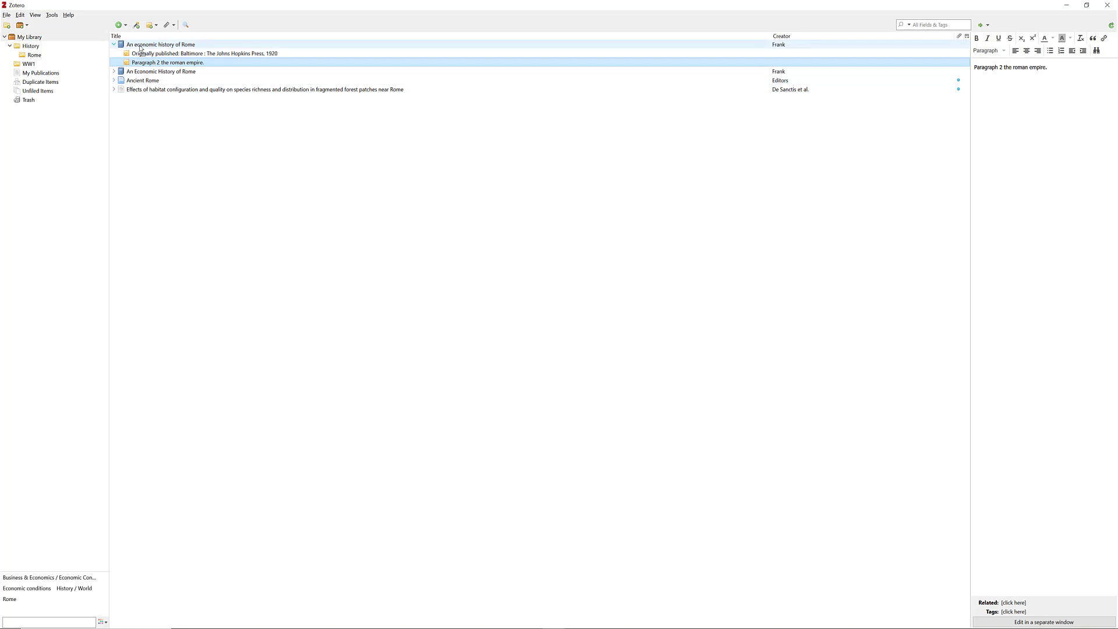
pyautogui.click(142, 53)
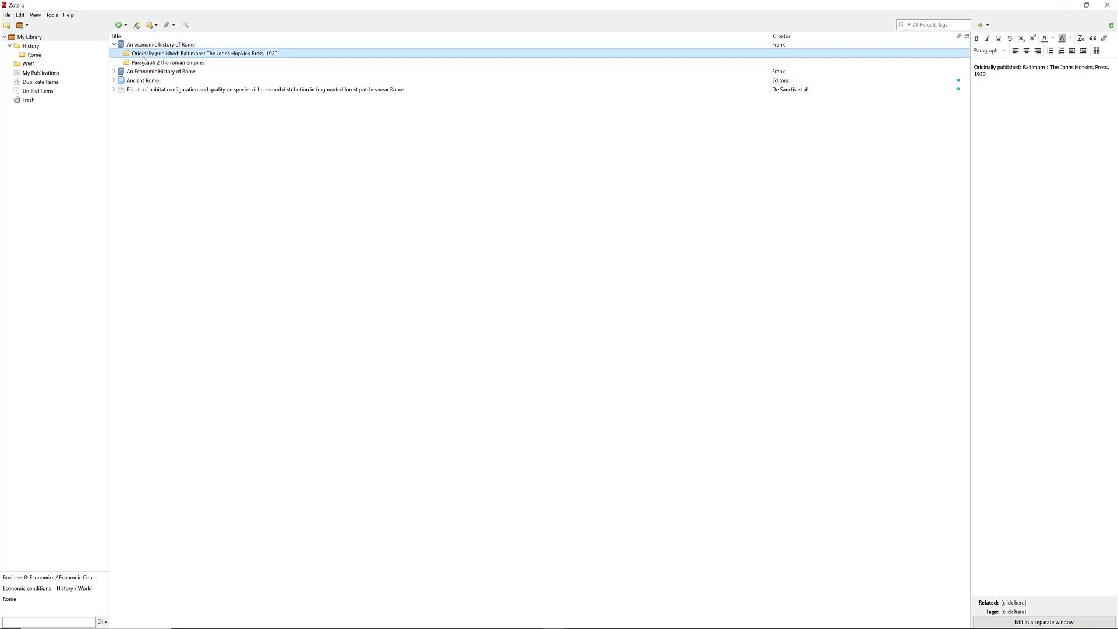
pyautogui.click(146, 63)
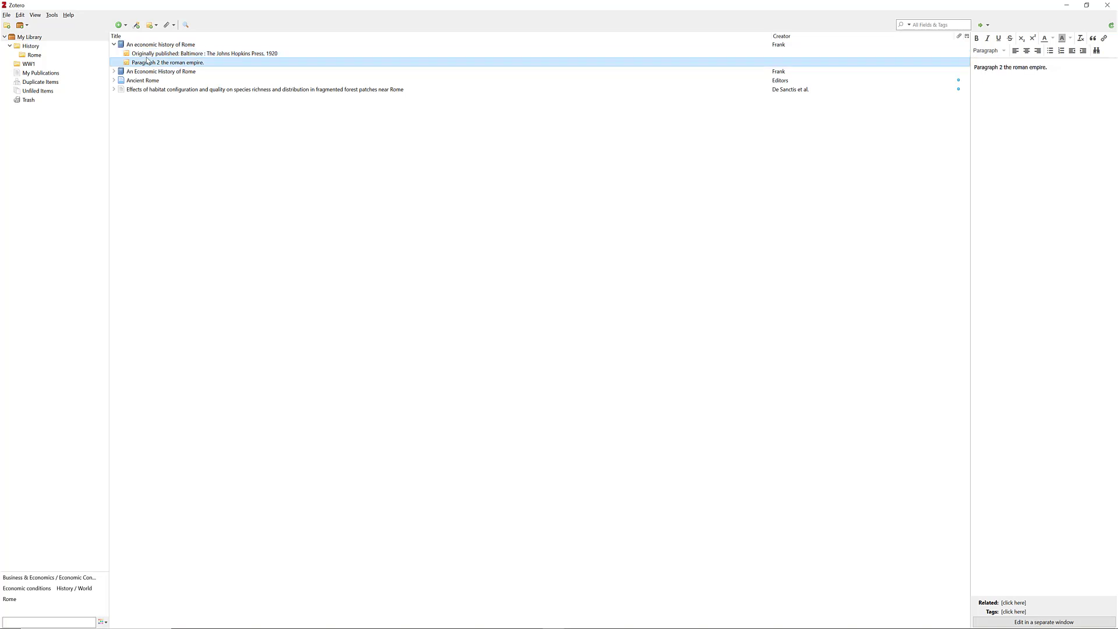
pyautogui.click(149, 55)
pyautogui.click(150, 63)
# - Add a blank child note to the book "An economic history of Rome" and collapse the book's entry
pyautogui.click(157, 27)
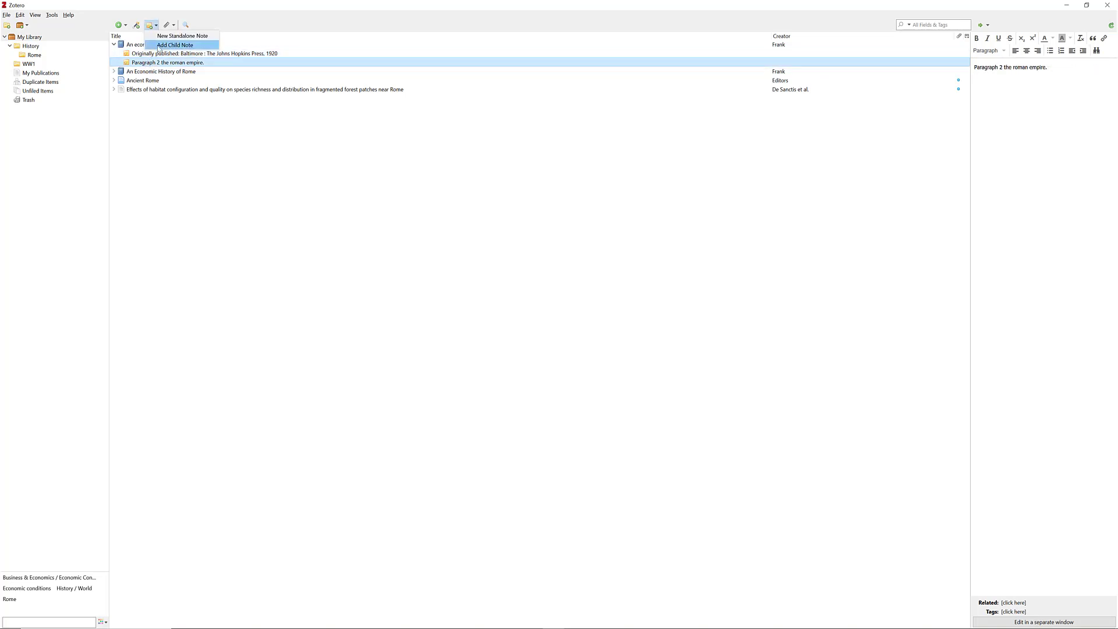
pyautogui.click(175, 46)
pyautogui.click(149, 53)
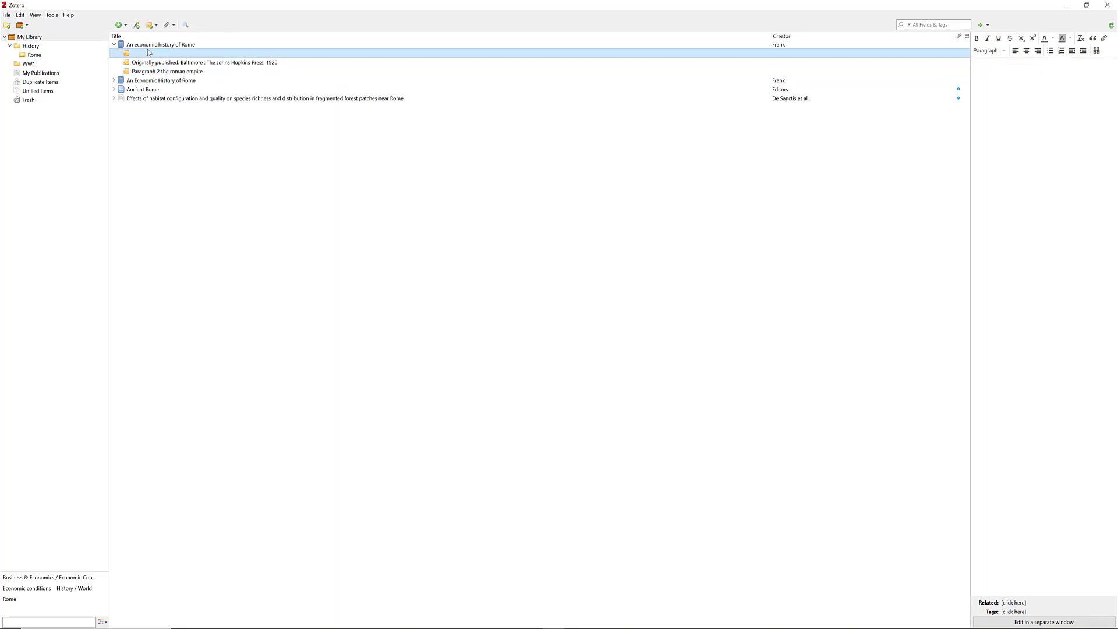
pyautogui.click(113, 45)
# - Examine the attachment options and the fields and match conditions offered by Advanced Search, and close the search without running it
pyautogui.click(173, 25)
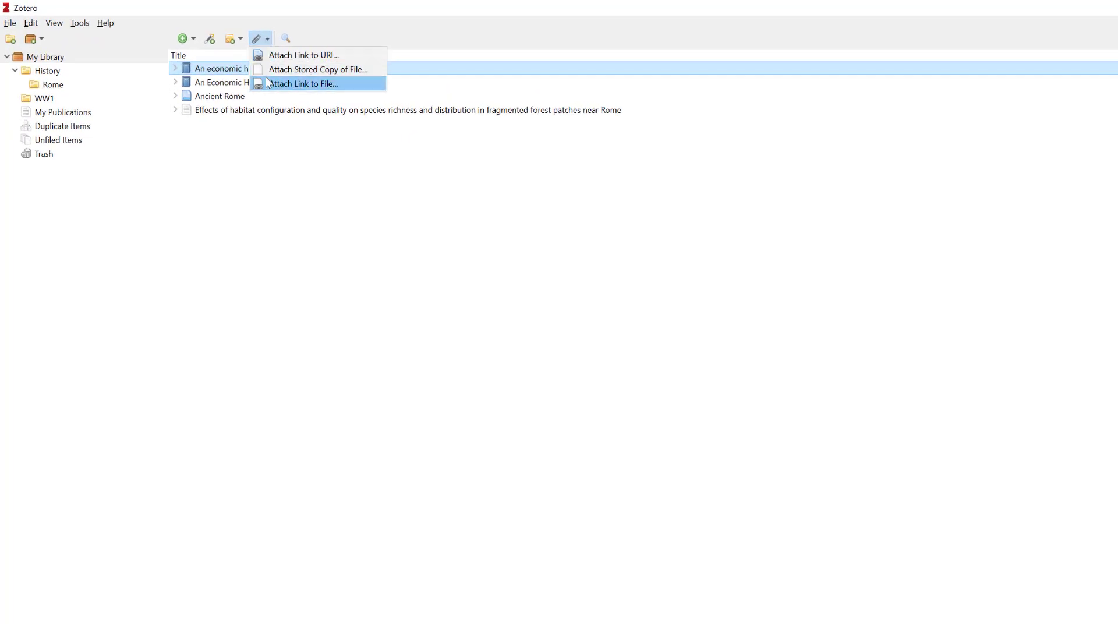
pyautogui.click(286, 38)
pyautogui.click(288, 39)
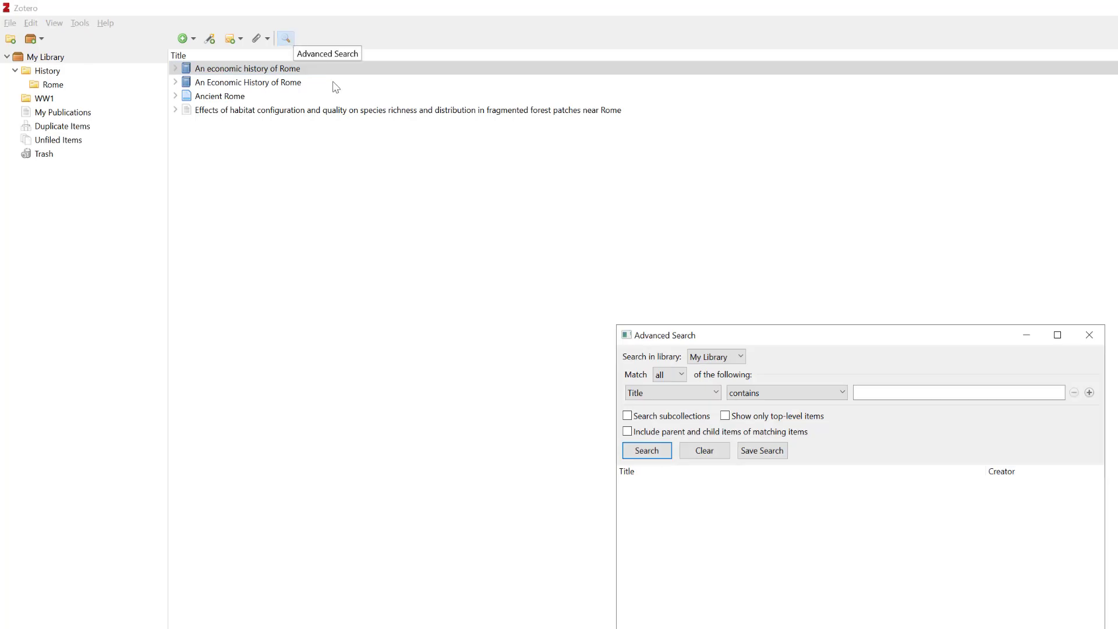
pyautogui.click(697, 395)
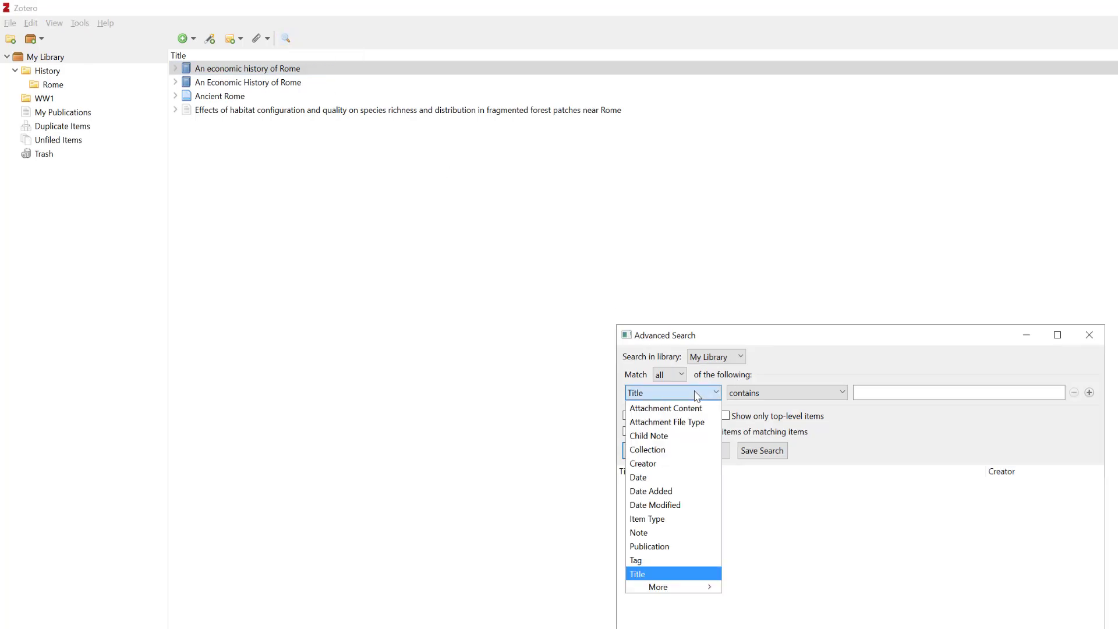
pyautogui.click(697, 394)
pyautogui.click(763, 394)
pyautogui.click(763, 394)
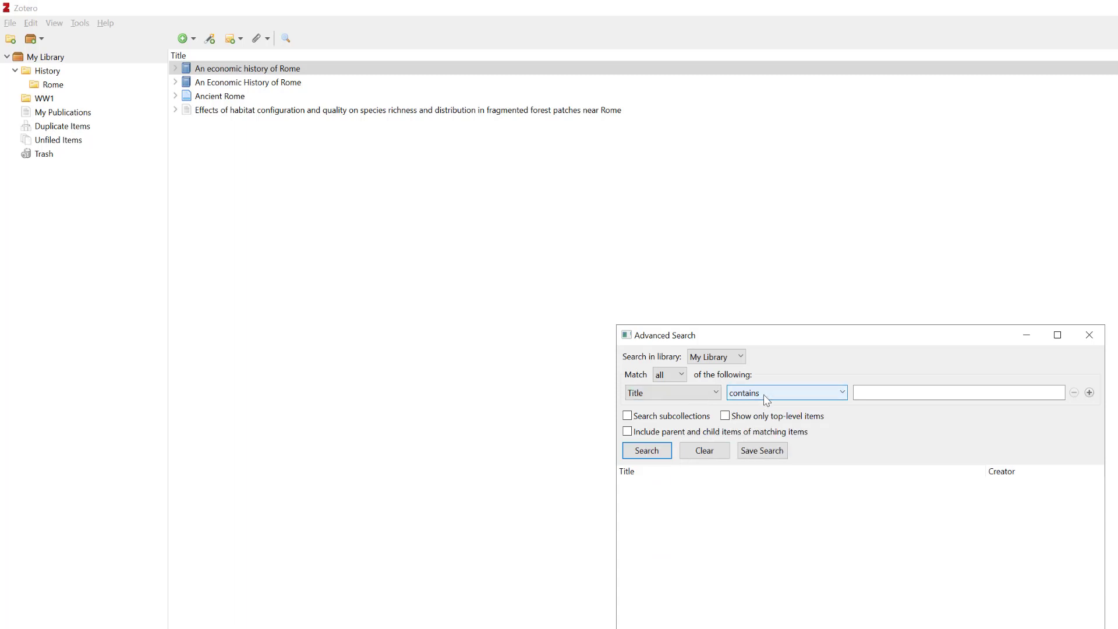
pyautogui.click(764, 393)
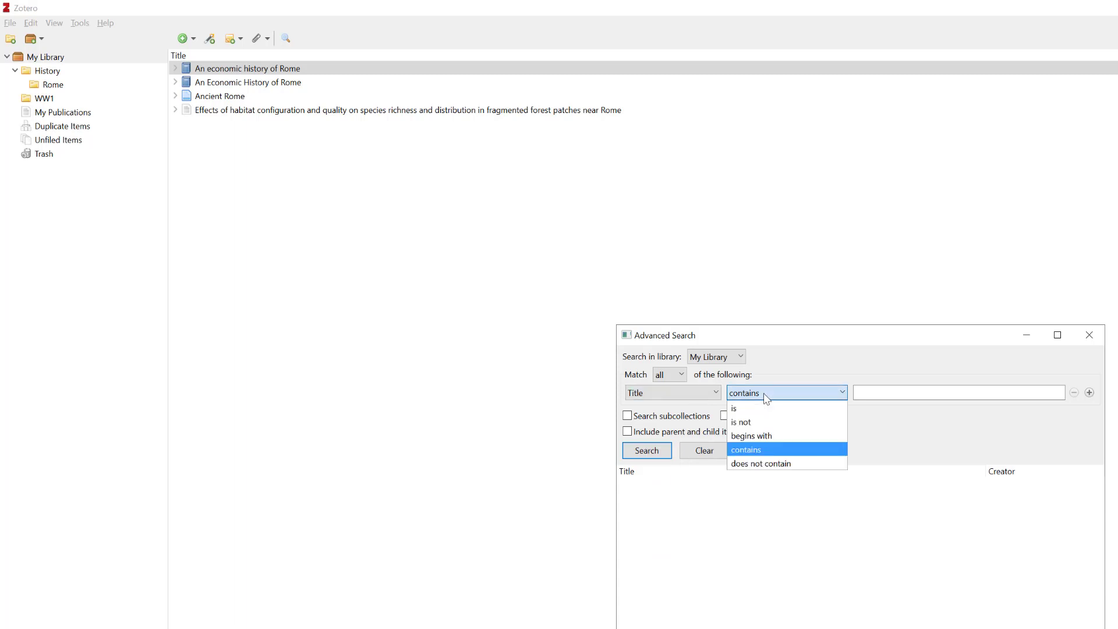
pyautogui.click(855, 362)
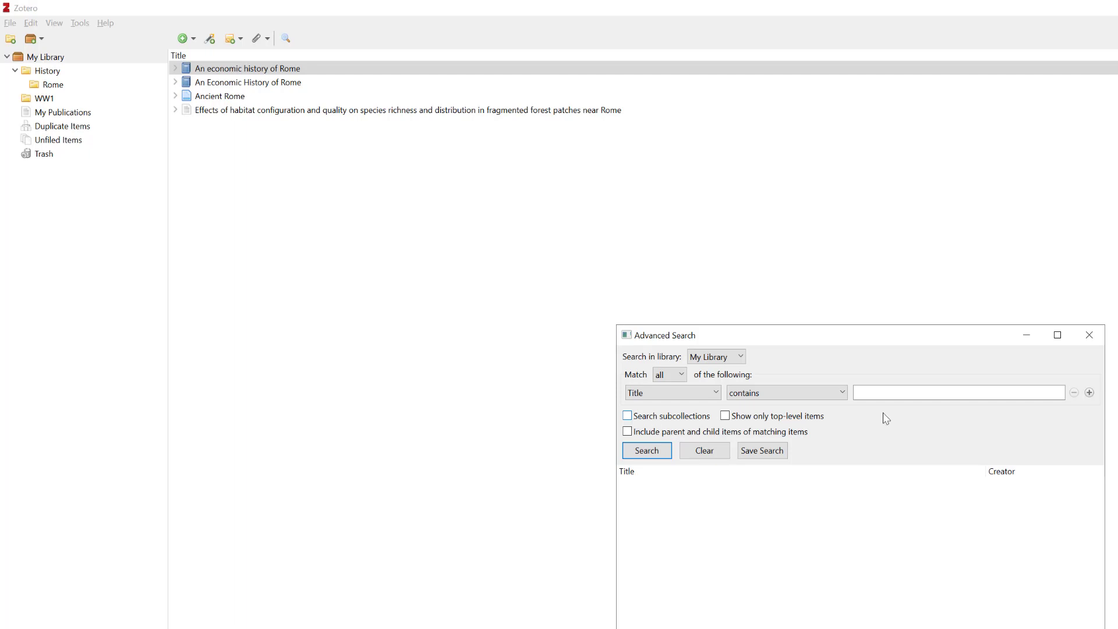
pyautogui.click(1090, 335)
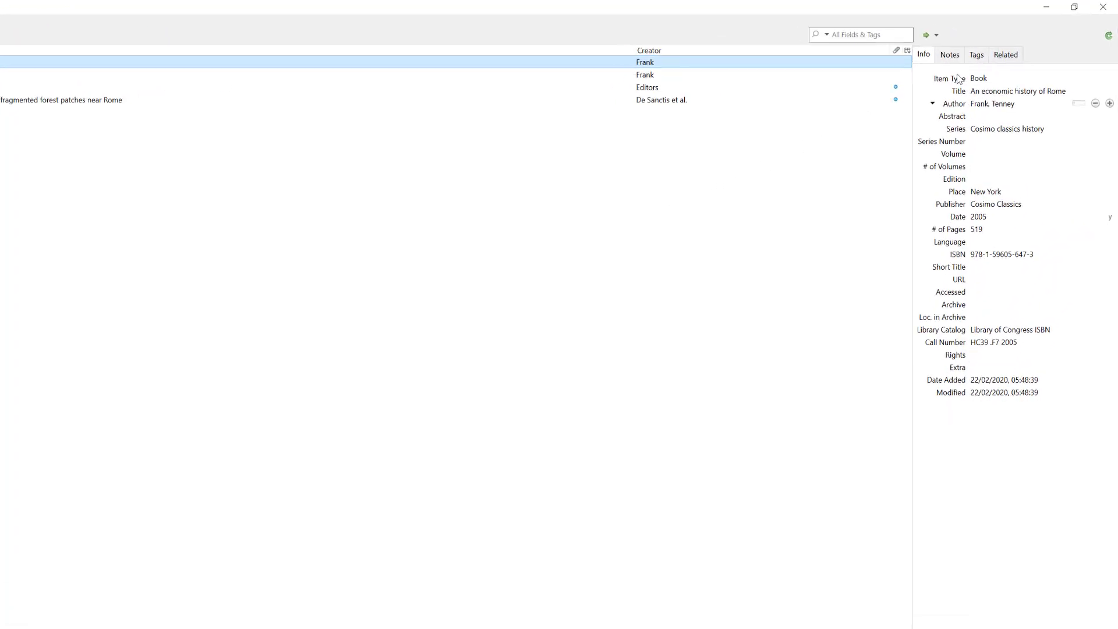
# - Delete the untitled note from the notes of the book "An economic history of Rome"
pyautogui.click(936, 60)
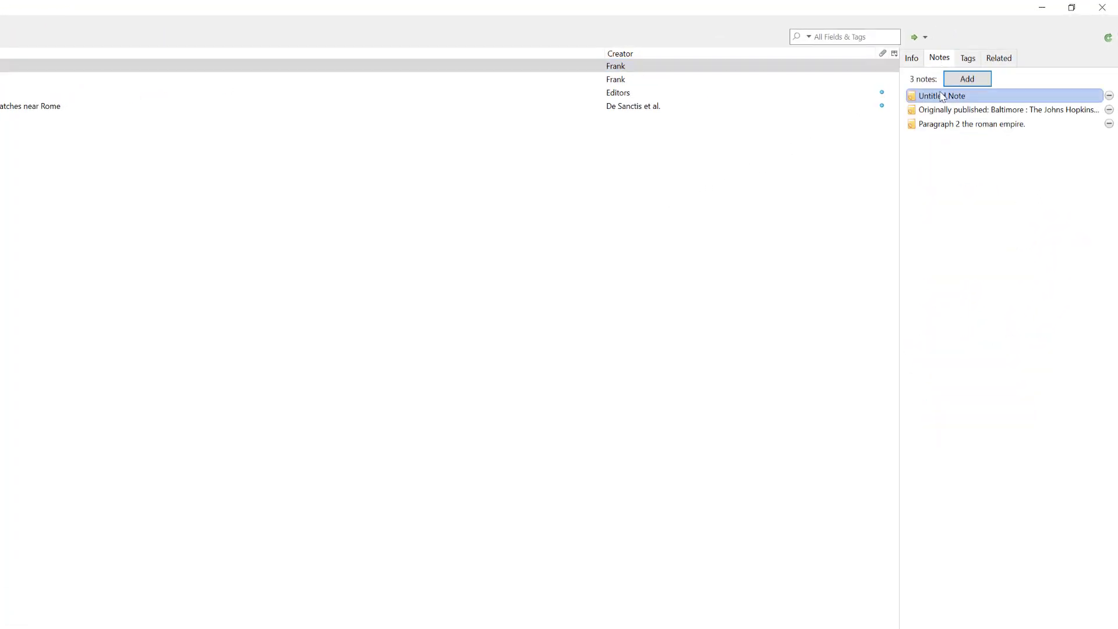
pyautogui.click(1109, 96)
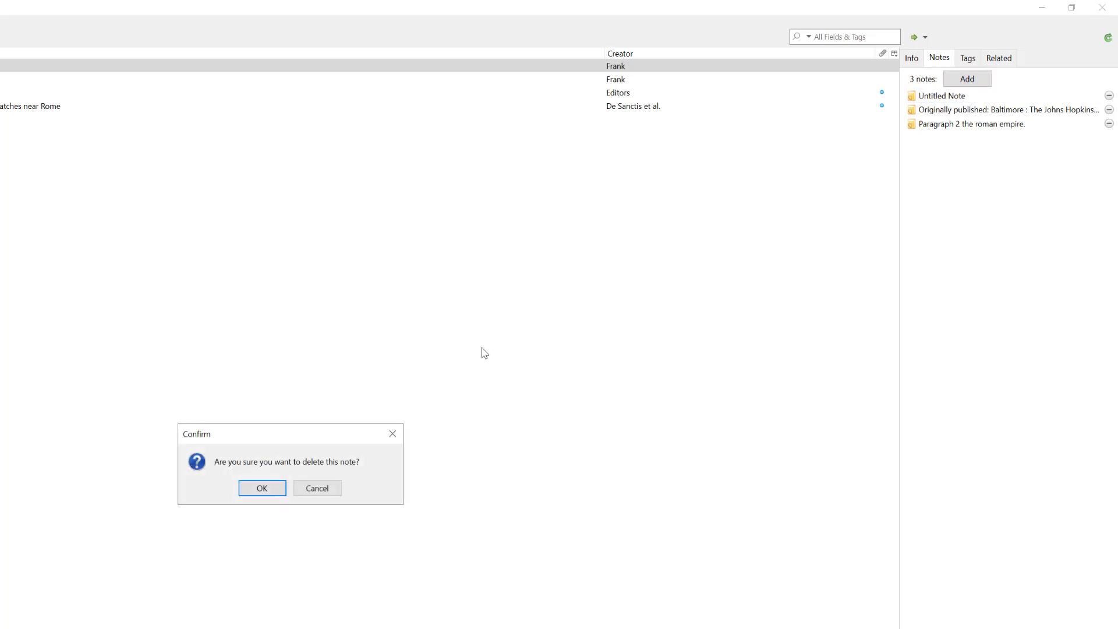
pyautogui.click(268, 489)
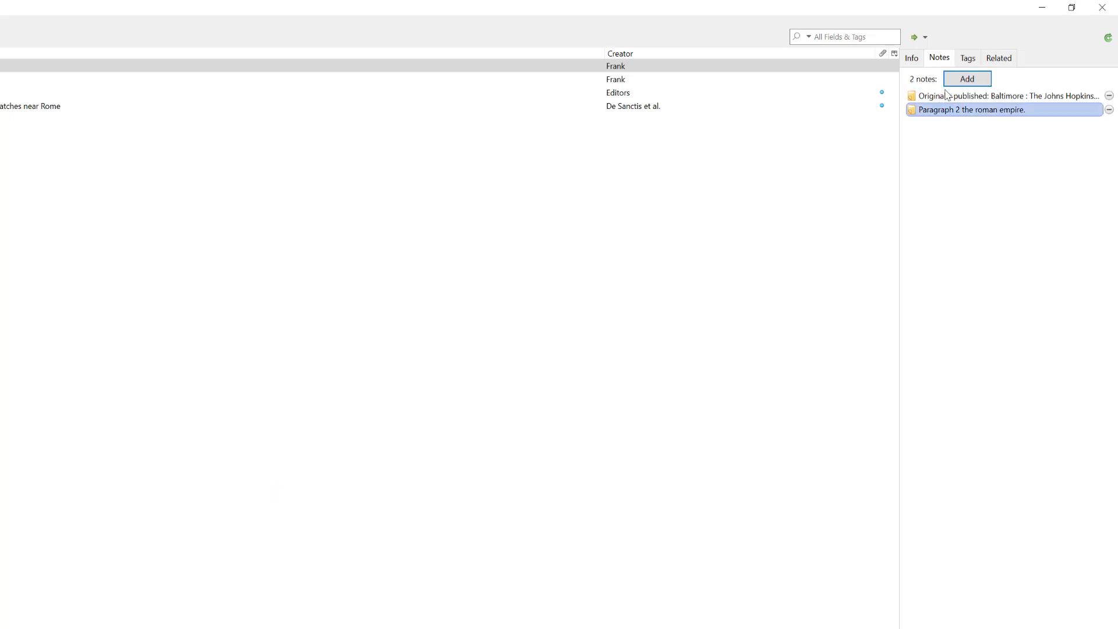
# - Add the tags "roman empire" and "Taxes" to the book "An economic history of Rome" and return to its item details
pyautogui.click(968, 59)
pyautogui.click(999, 58)
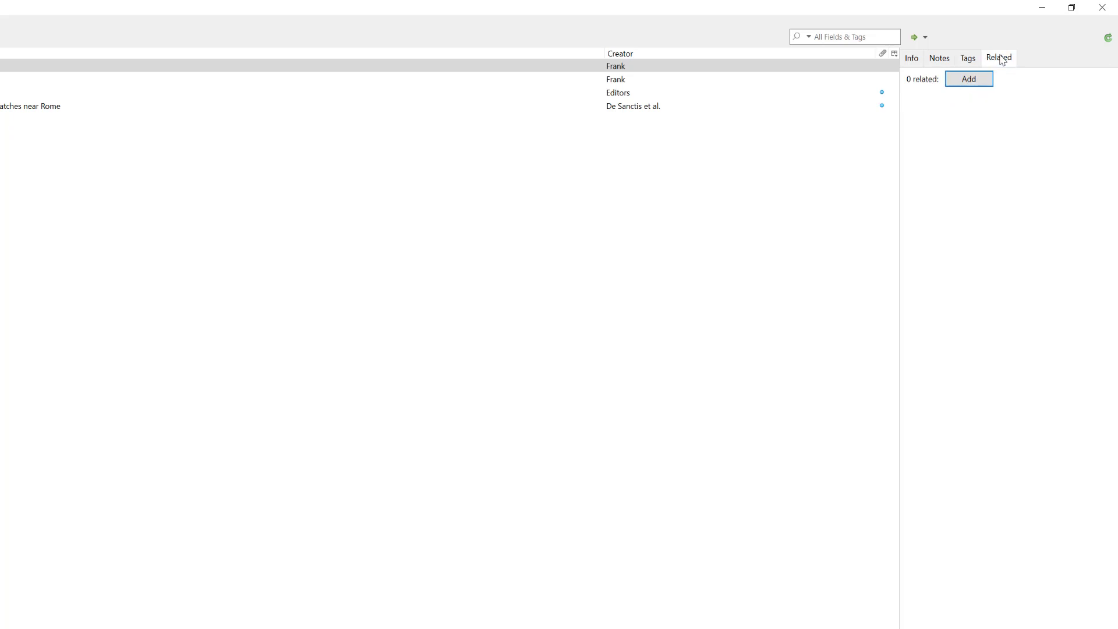
pyautogui.click(971, 61)
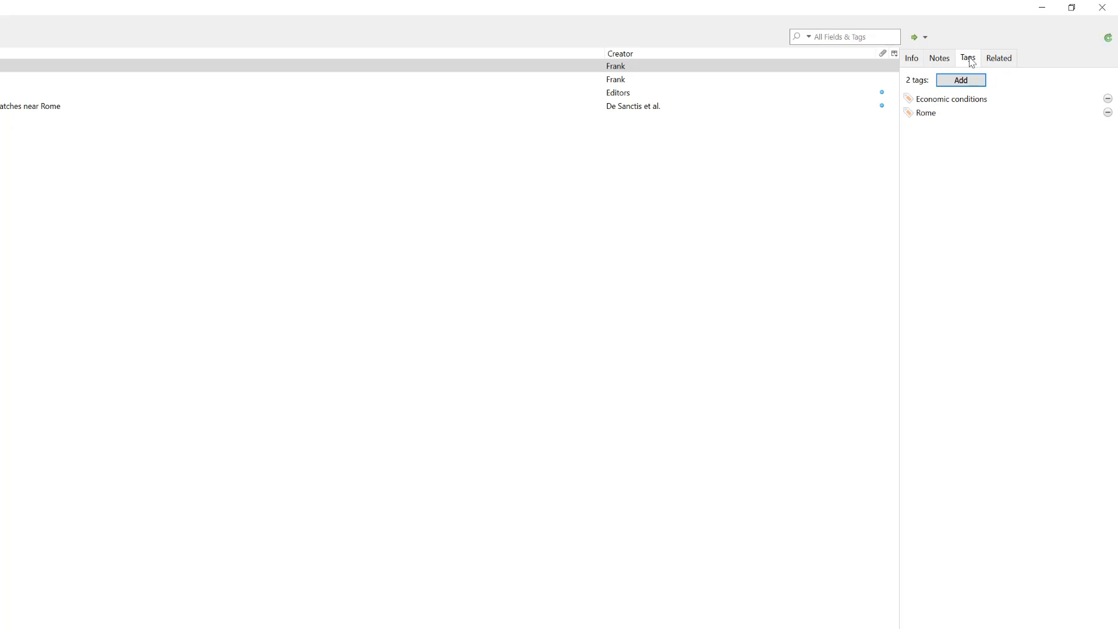
pyautogui.click(958, 87)
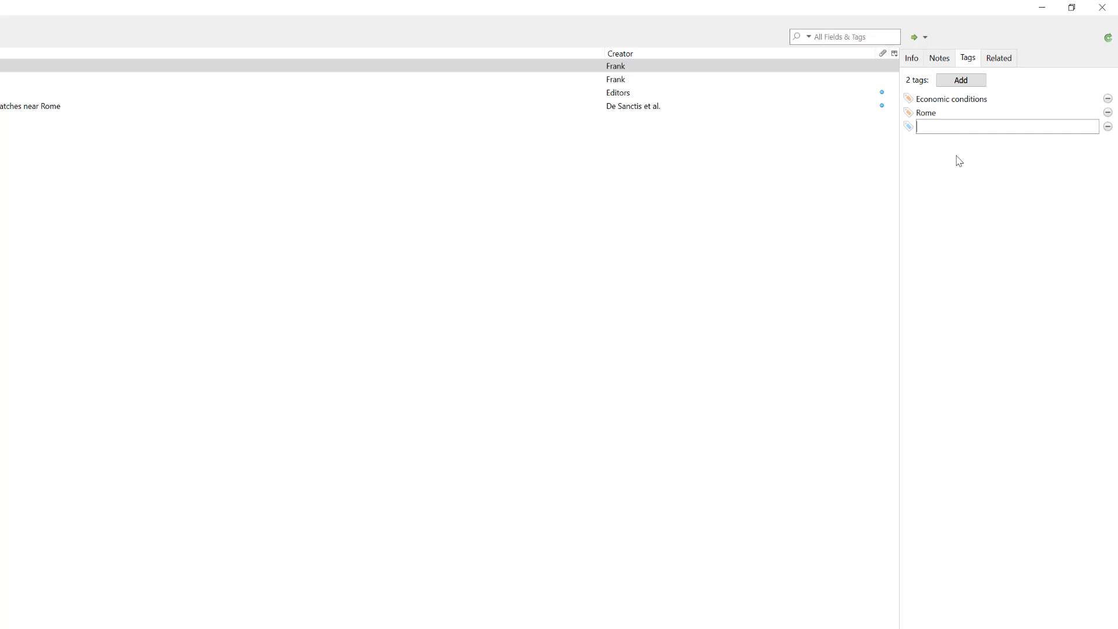
pyautogui.write('roman empire')
pyautogui.press('Return')
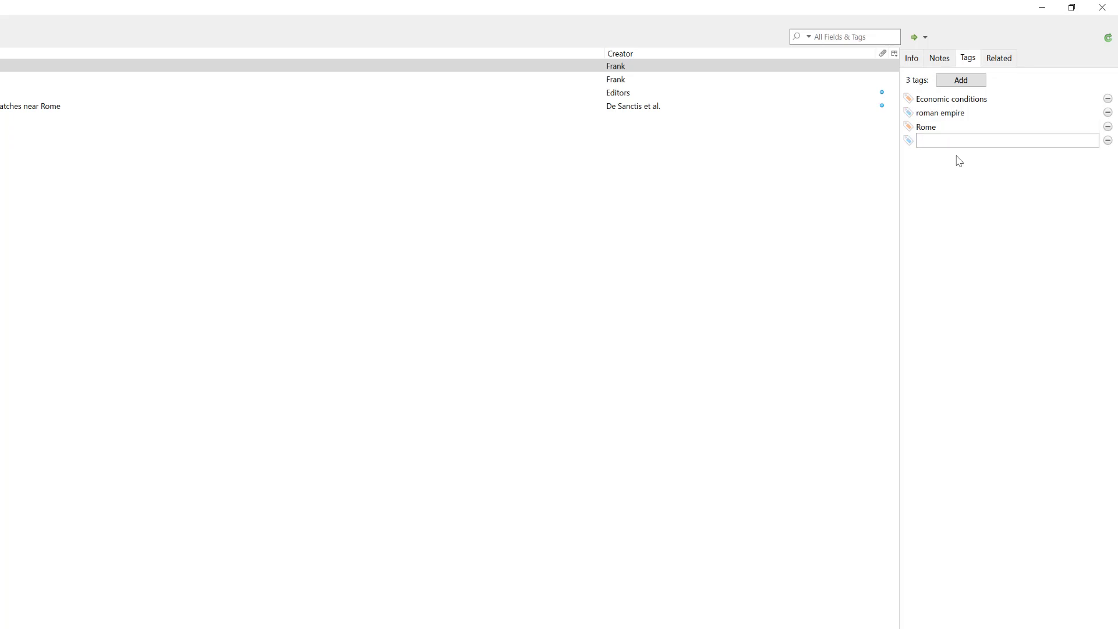
pyautogui.write('Taxes')
pyautogui.press('Return')
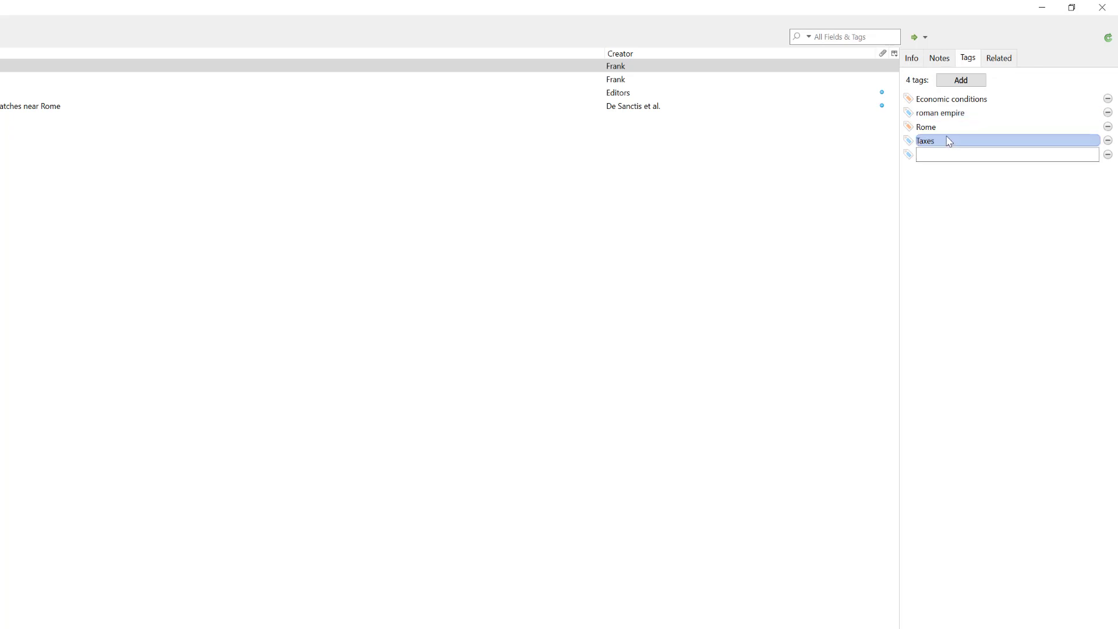
pyautogui.click(912, 59)
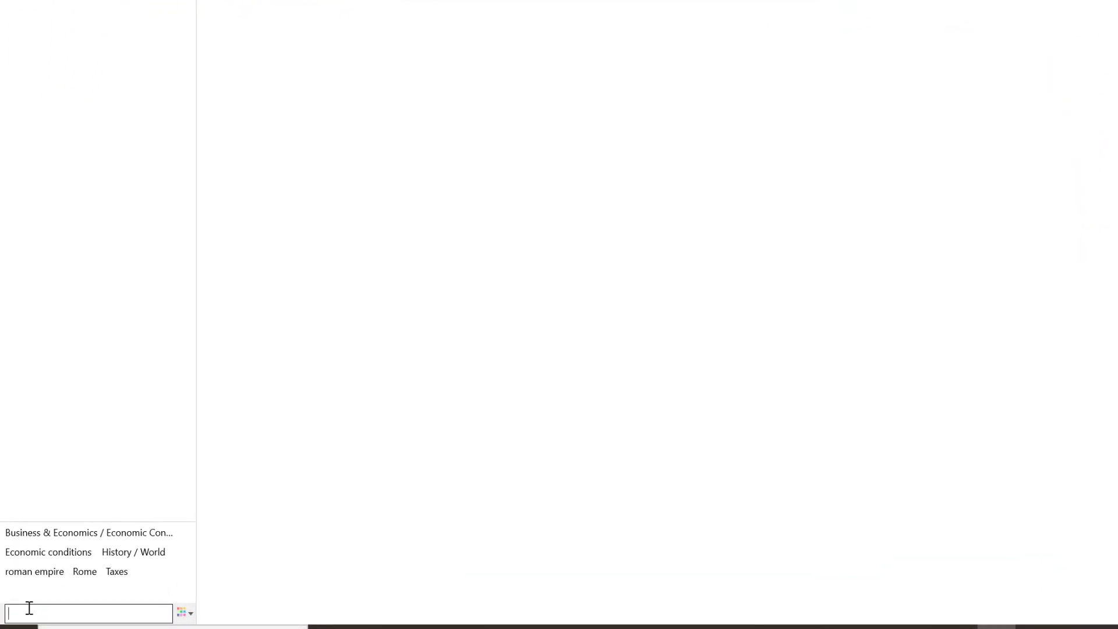
# - Find the tag "taxes", filter the library by it, and view the related items of the matching book
pyautogui.write('taxes')
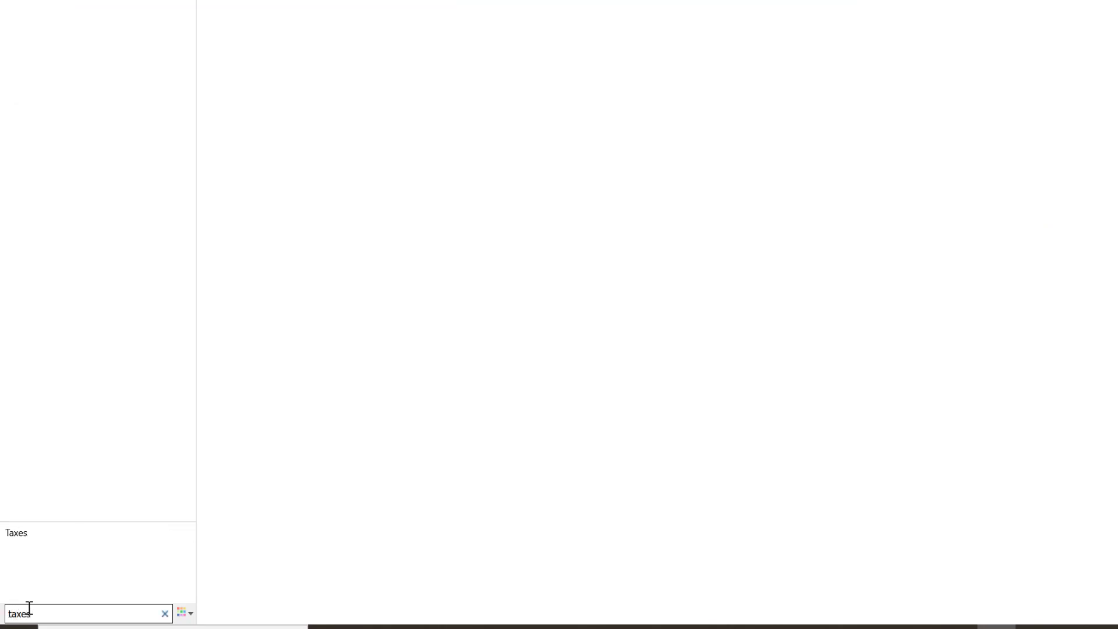
pyautogui.click(17, 532)
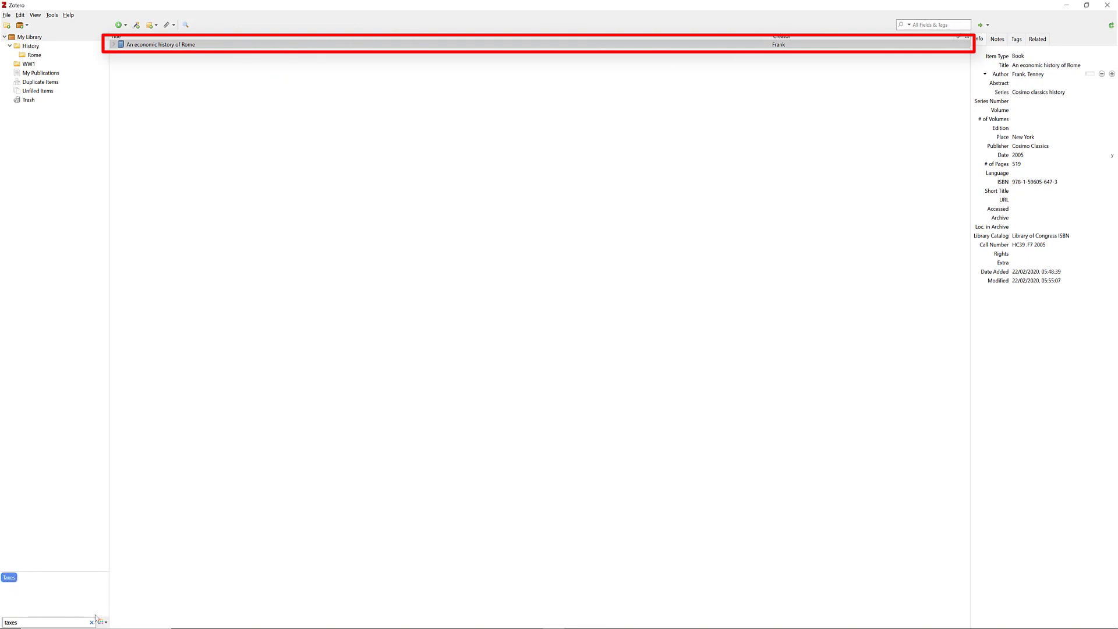
pyautogui.click(1040, 40)
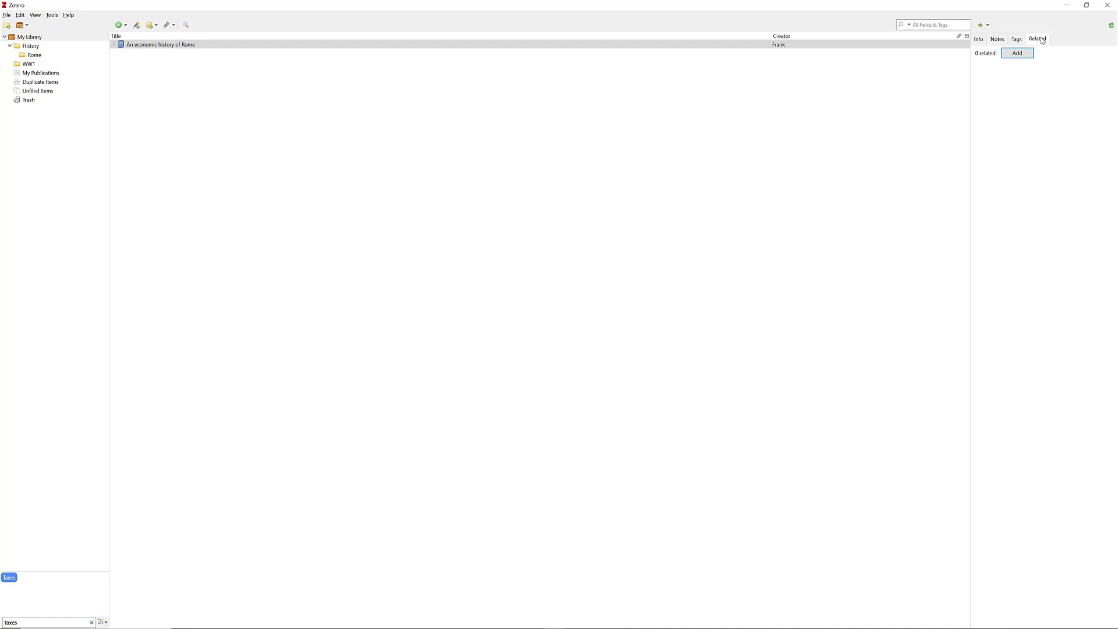
# - Show all of My Library and add Ancient Rome as a related item of the forest patches journal article
pyautogui.click(29, 37)
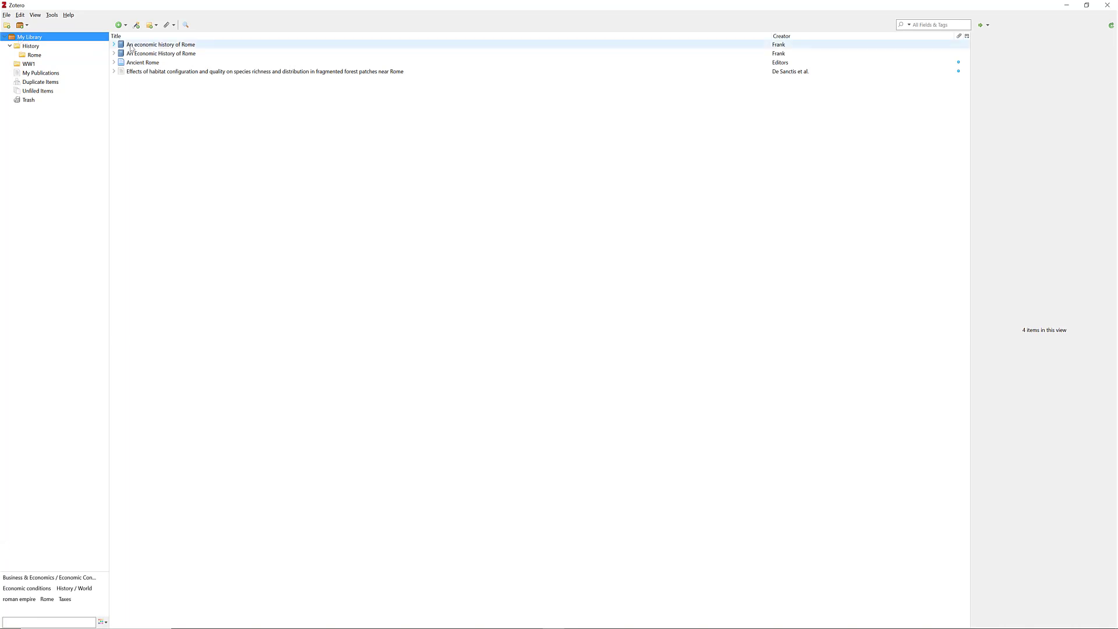
pyautogui.click(131, 72)
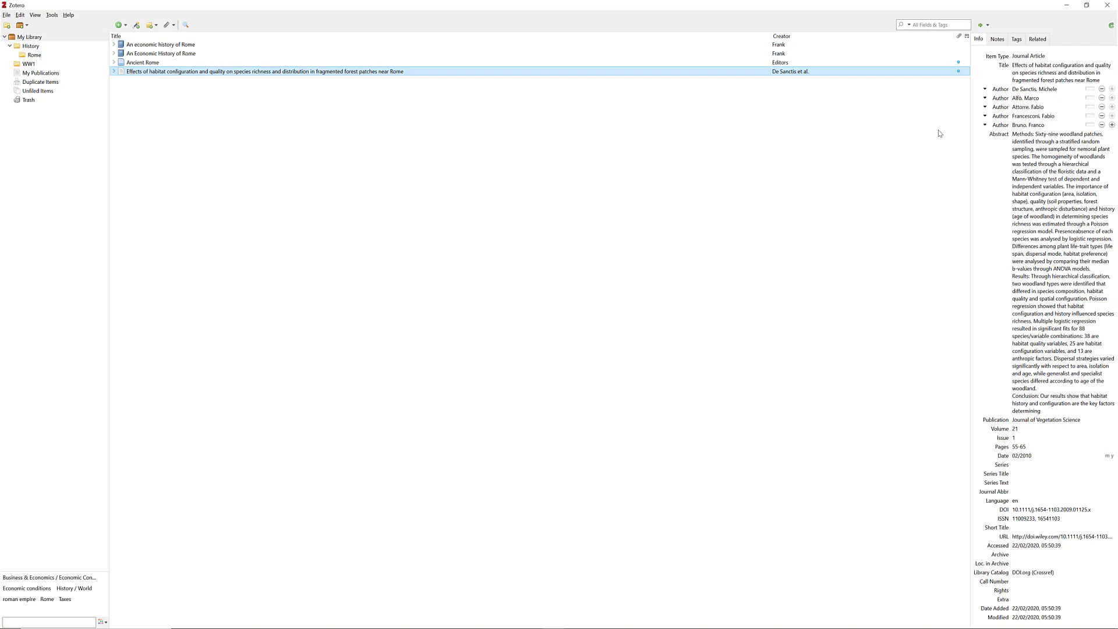
pyautogui.click(1035, 40)
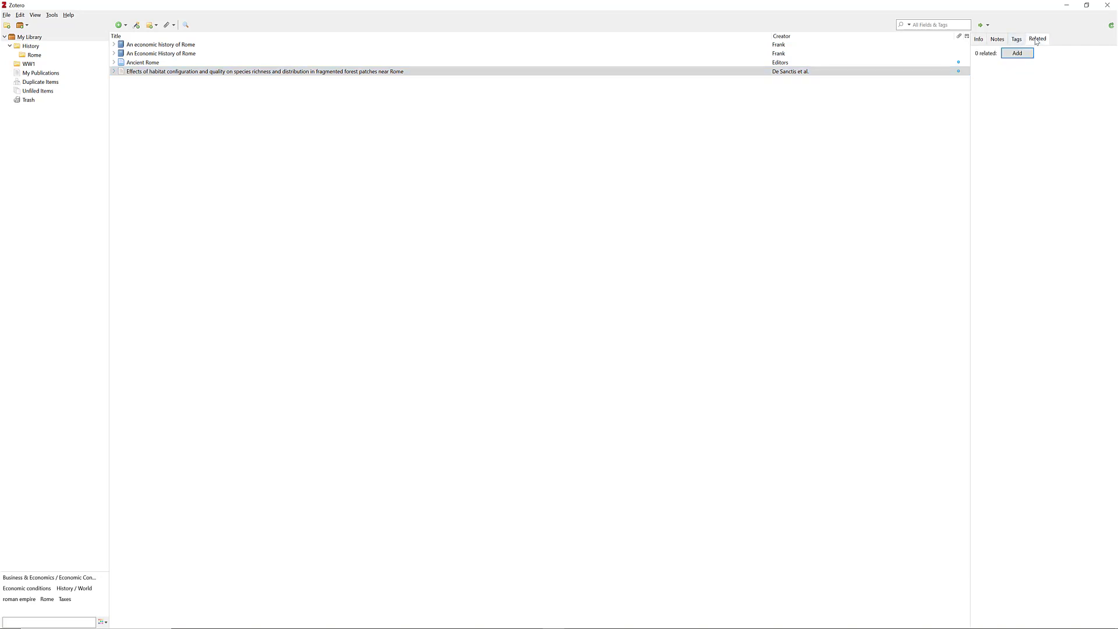
pyautogui.click(1017, 53)
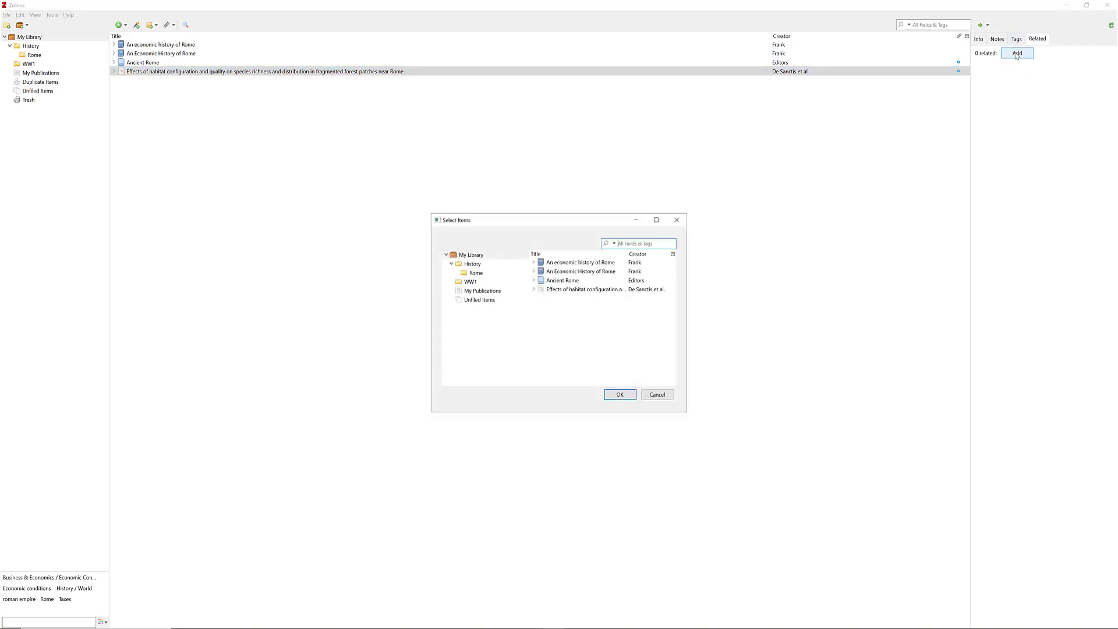
pyautogui.click(579, 289)
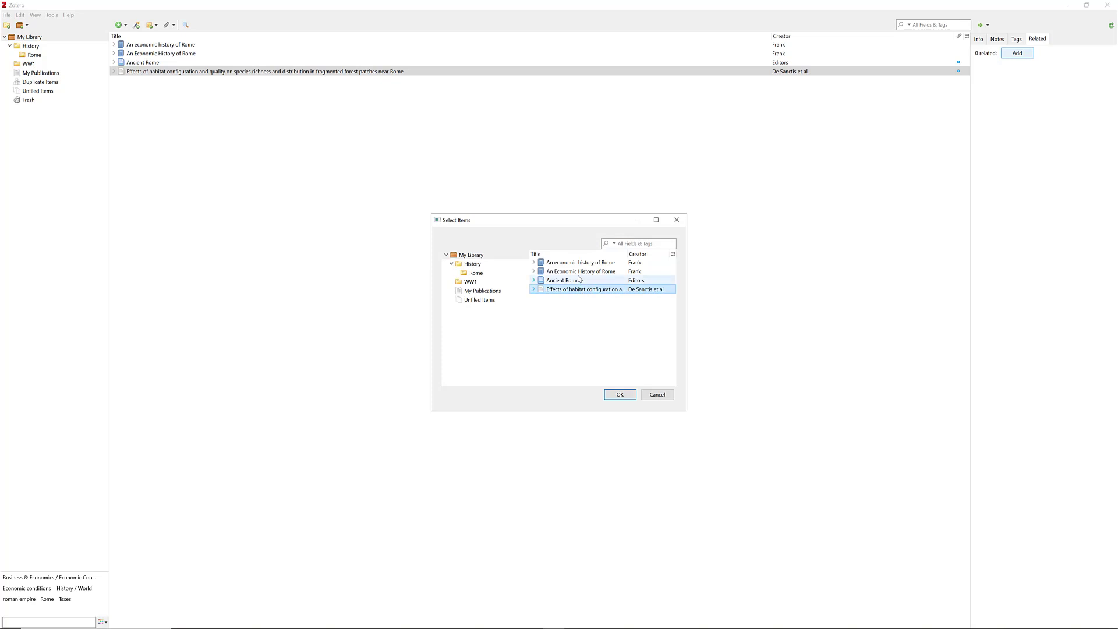
pyautogui.click(577, 282)
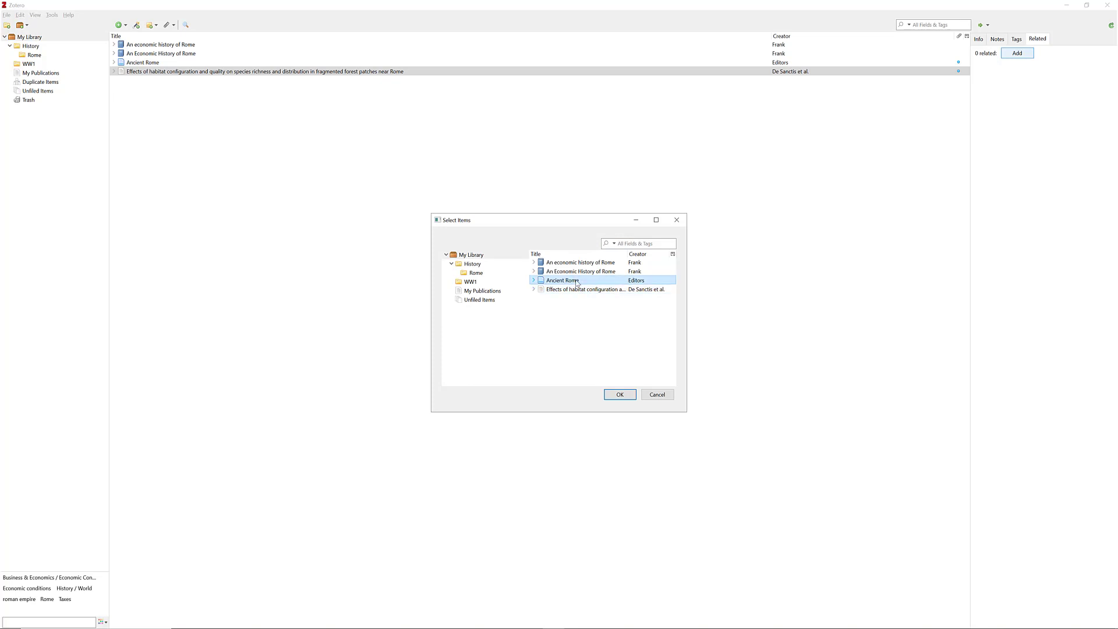
pyautogui.click(619, 395)
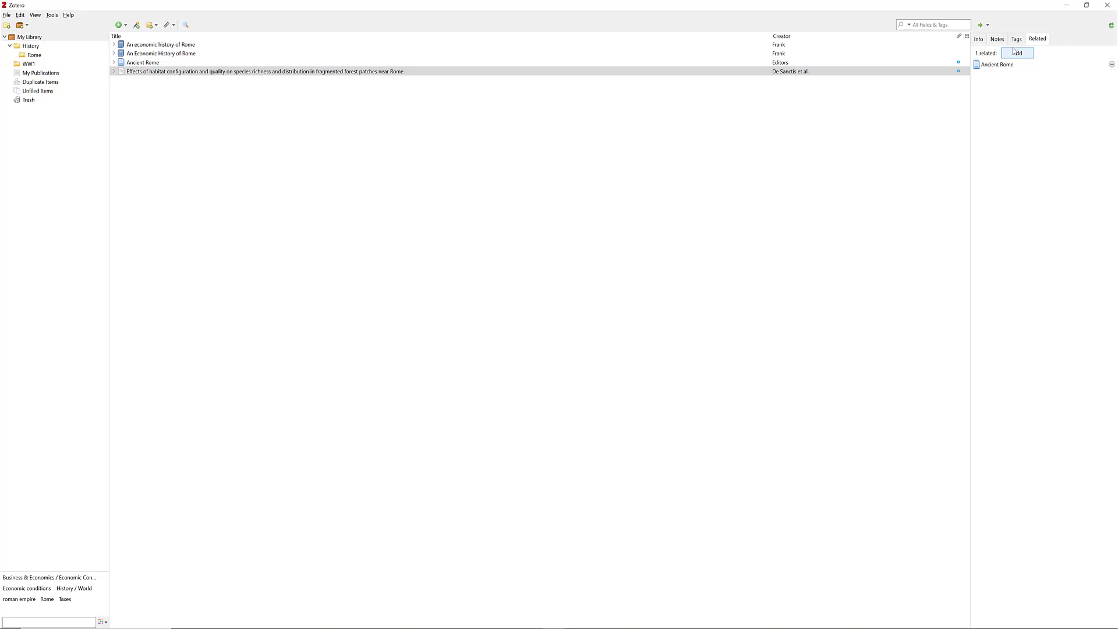
# - Compare the related items of the forest patches journal article and Ancient Rome to check the link between them
pyautogui.click(980, 41)
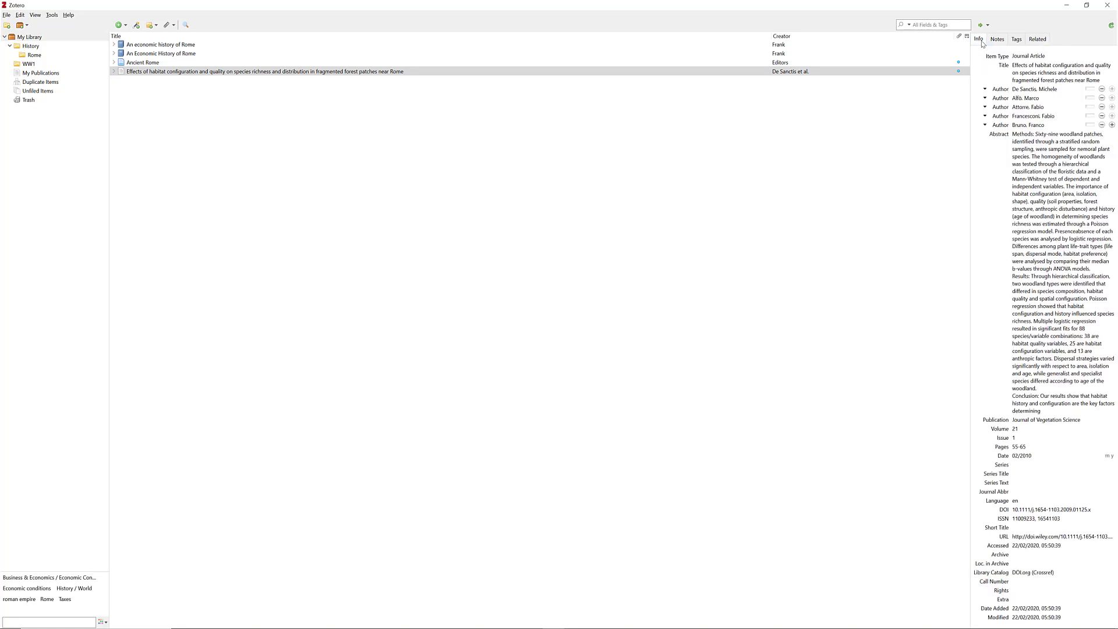
pyautogui.click(1037, 39)
pyautogui.click(170, 73)
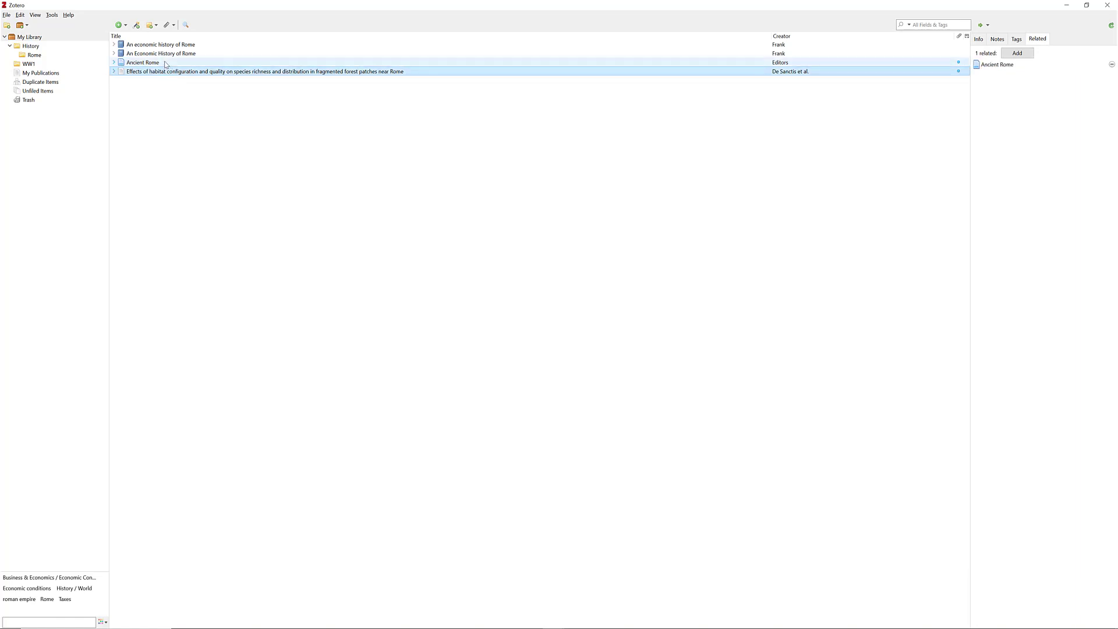
pyautogui.click(165, 64)
pyautogui.click(167, 72)
pyautogui.click(164, 66)
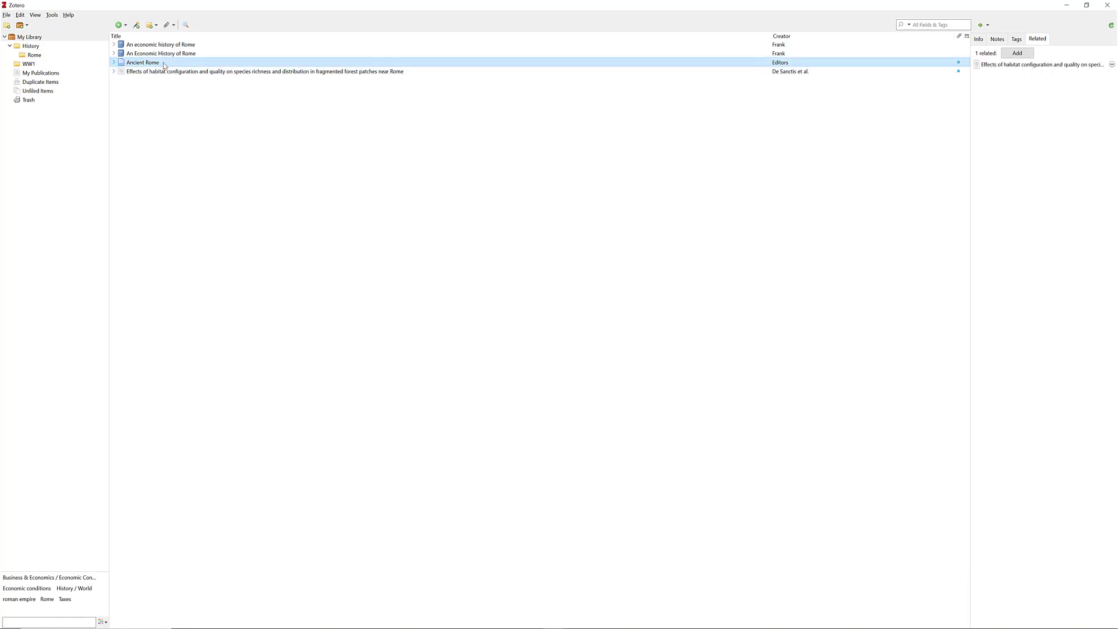
pyautogui.click(165, 73)
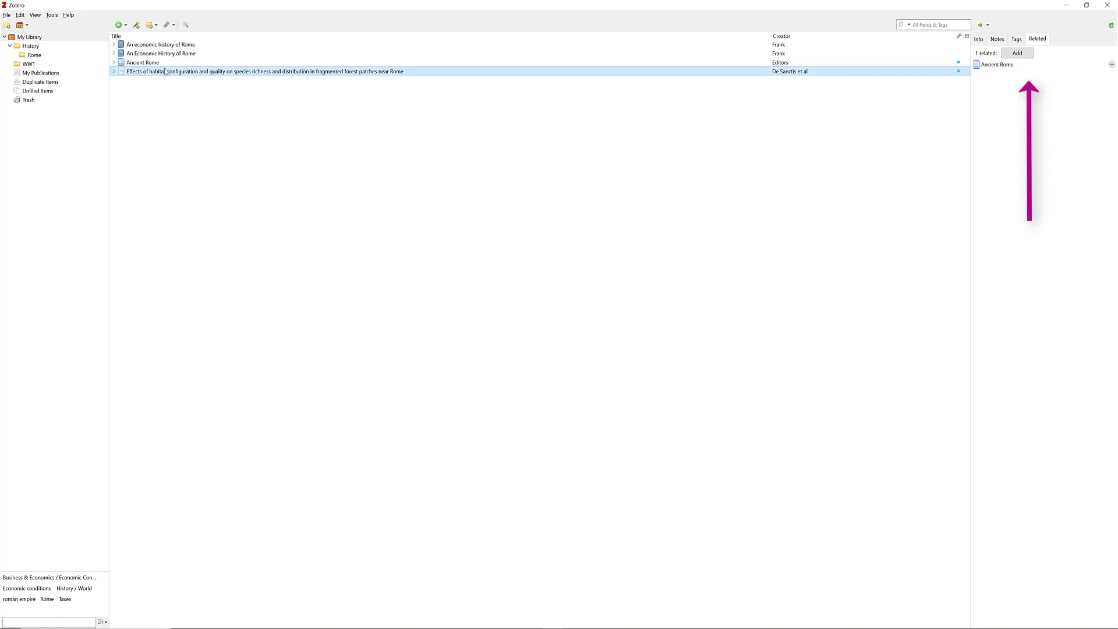
# - Follow the related-item links between Ancient Rome and the forest patches journal article, and show Ancient Rome's item details
pyautogui.click(167, 65)
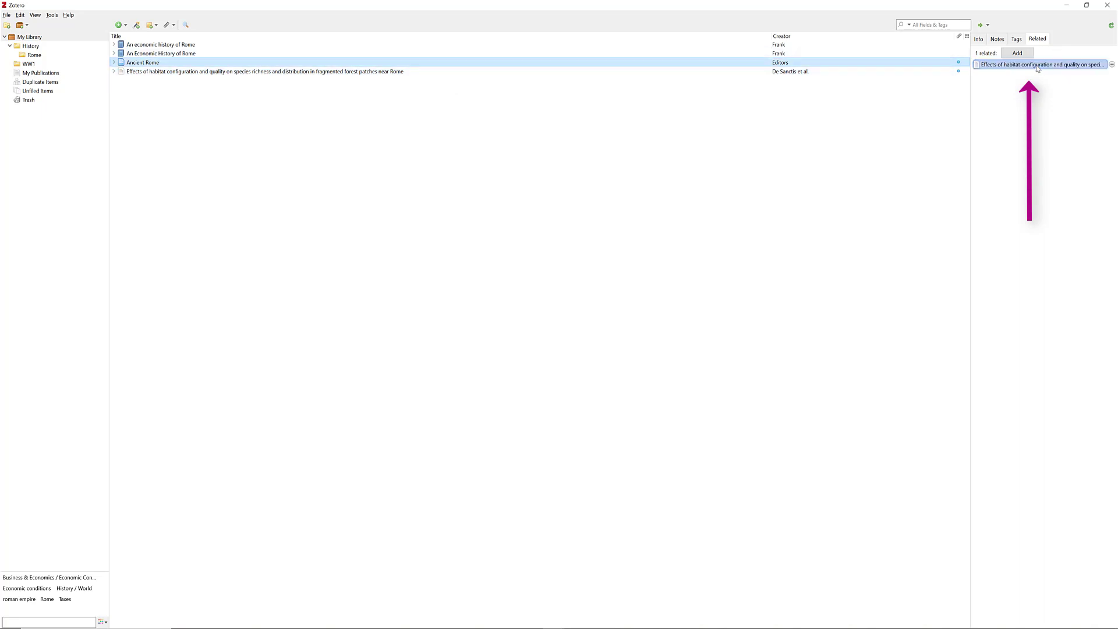
pyautogui.click(233, 72)
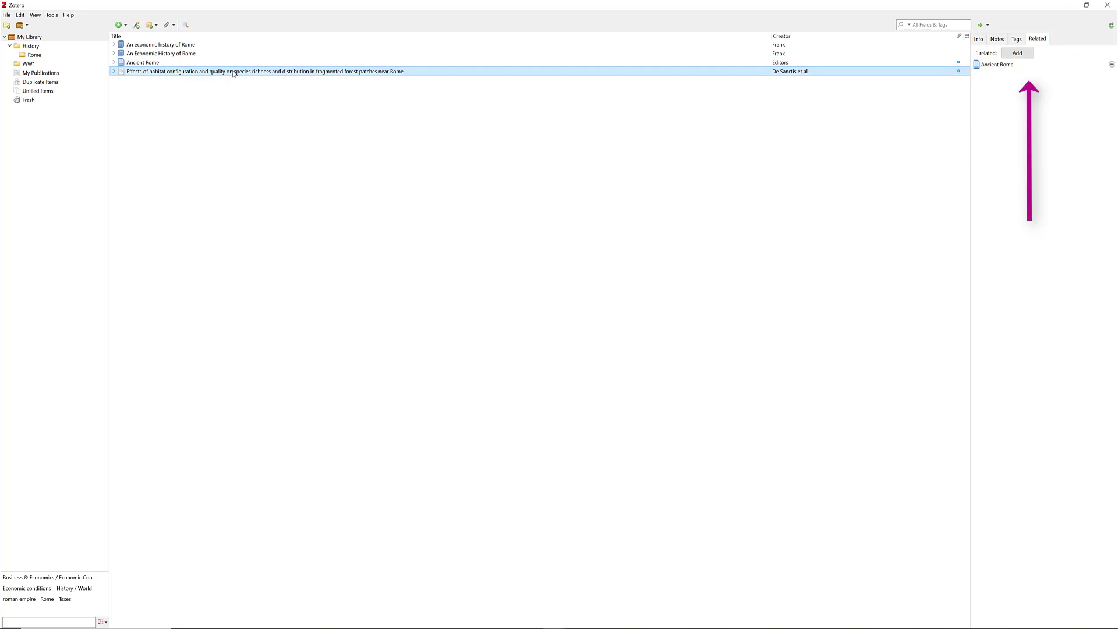
pyautogui.click(988, 66)
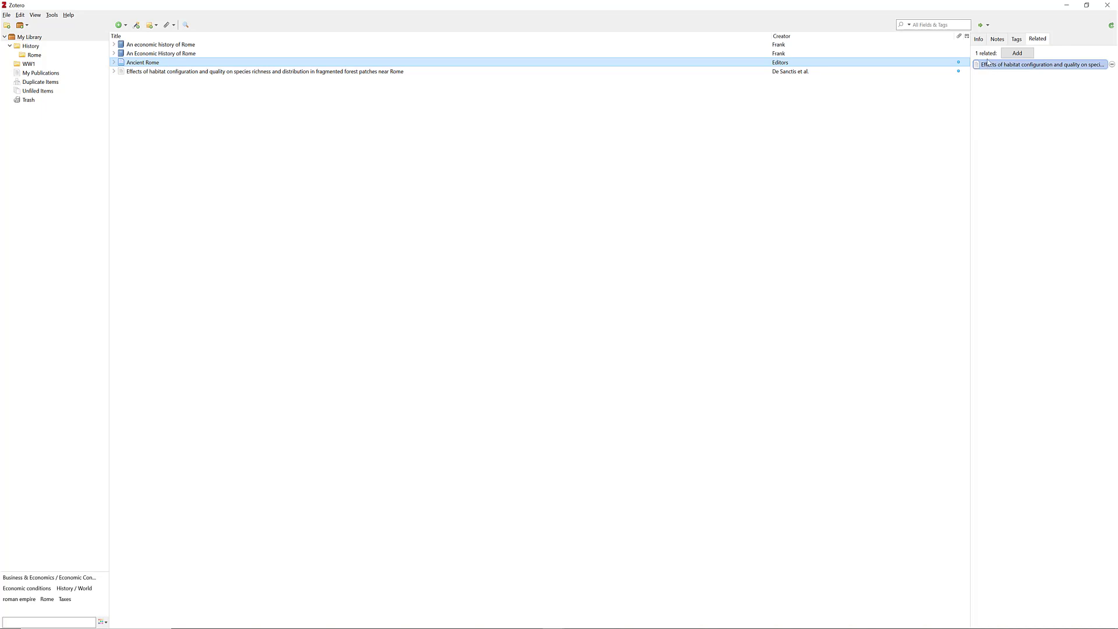
pyautogui.click(981, 41)
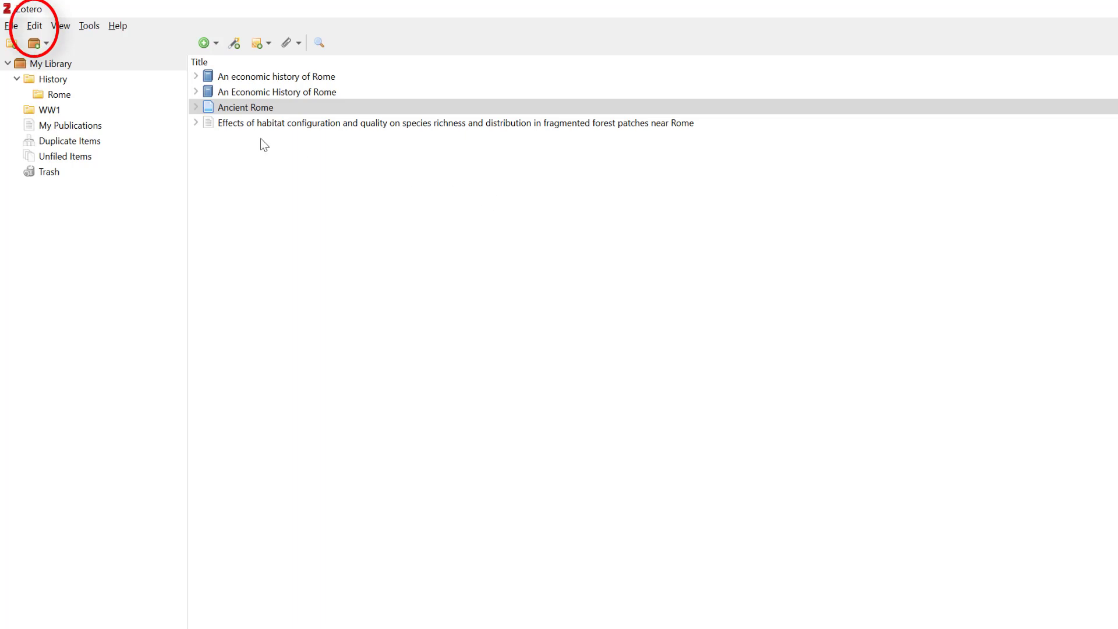
# - Review the installed citation styles in the preferences, including OSCOLA, Cite Them Right 10th edition - Harvard and American Psychological Association 7th edition
pyautogui.click(35, 25)
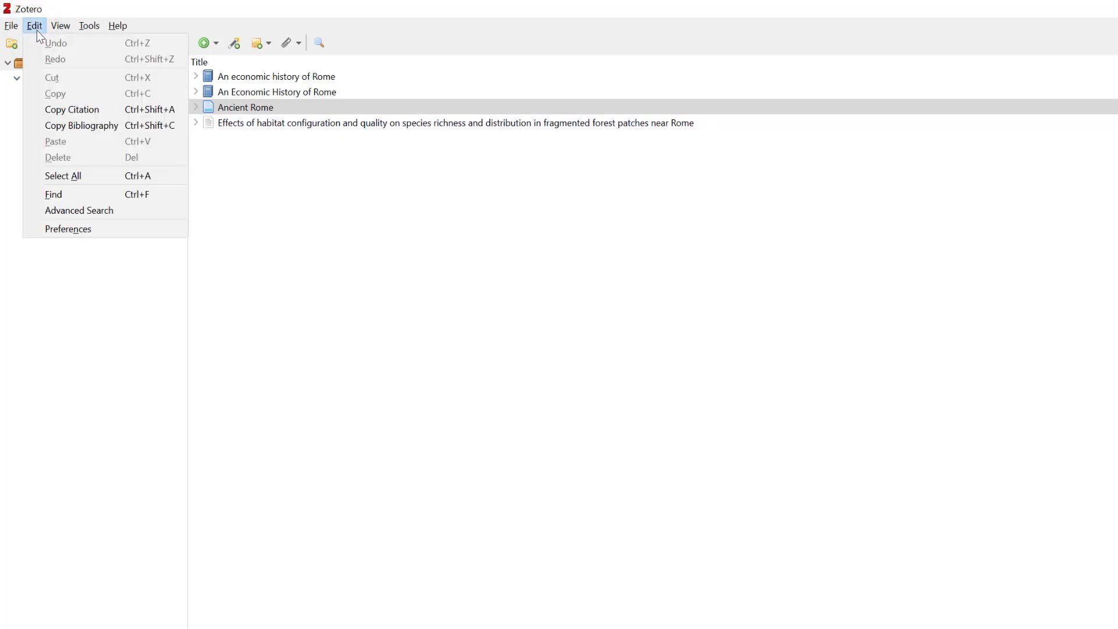
pyautogui.click(61, 229)
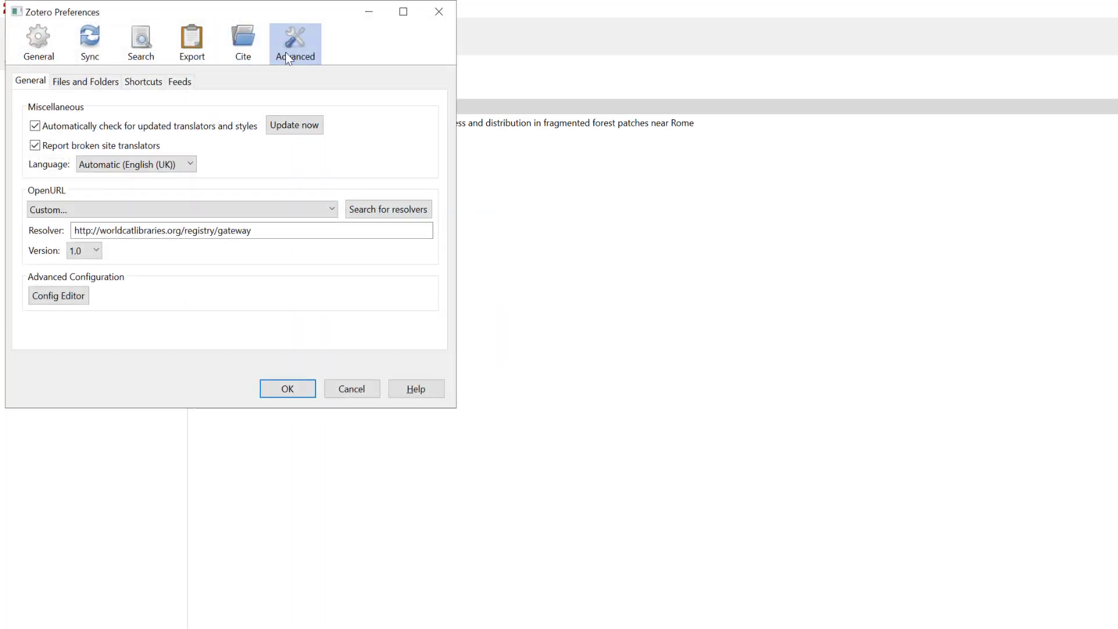
pyautogui.click(251, 53)
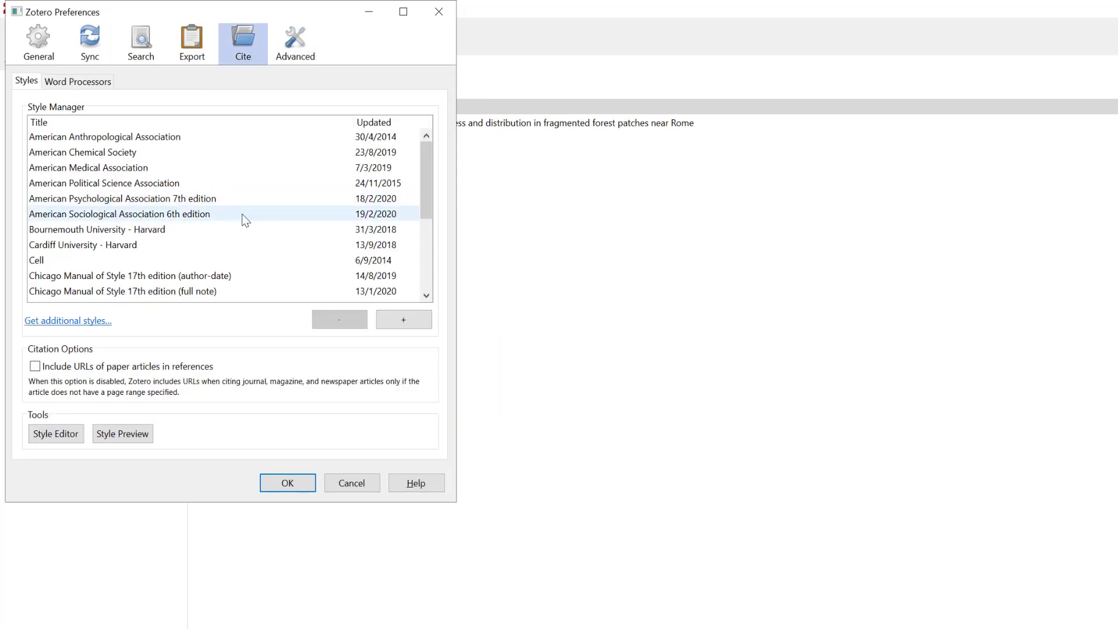
pyautogui.moveTo(424, 162); pyautogui.dragTo(434, 255)
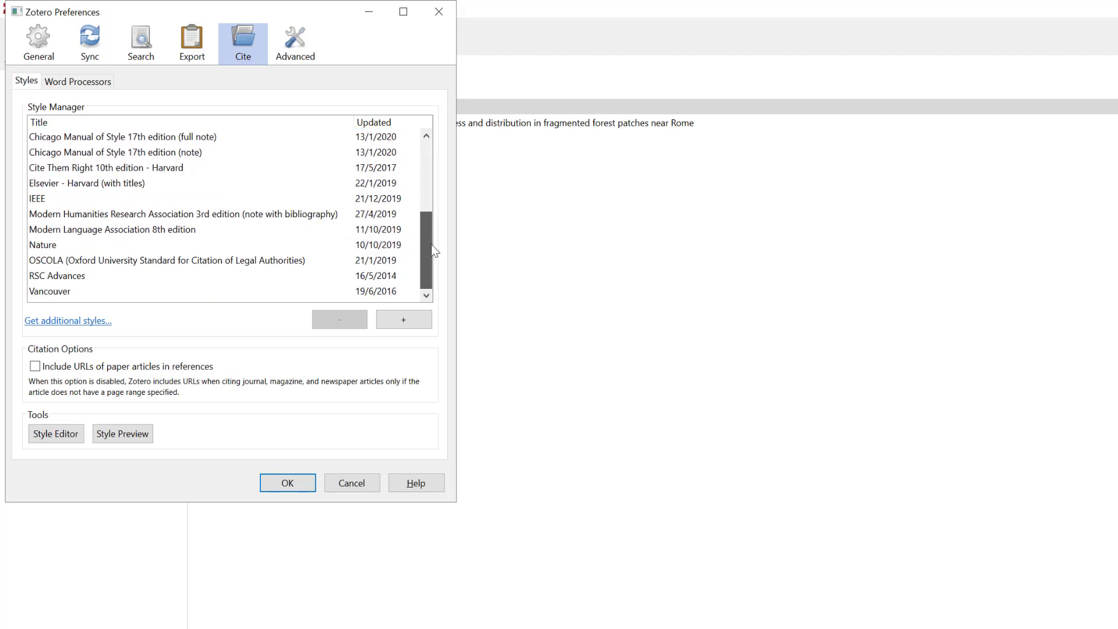
pyautogui.click(277, 262)
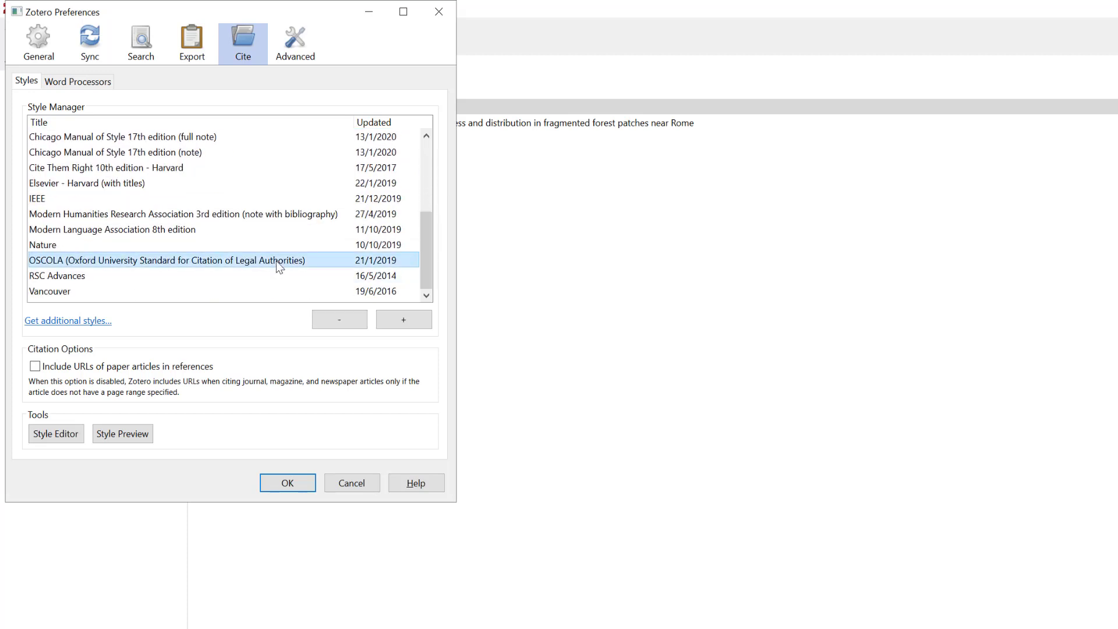
pyautogui.click(134, 166)
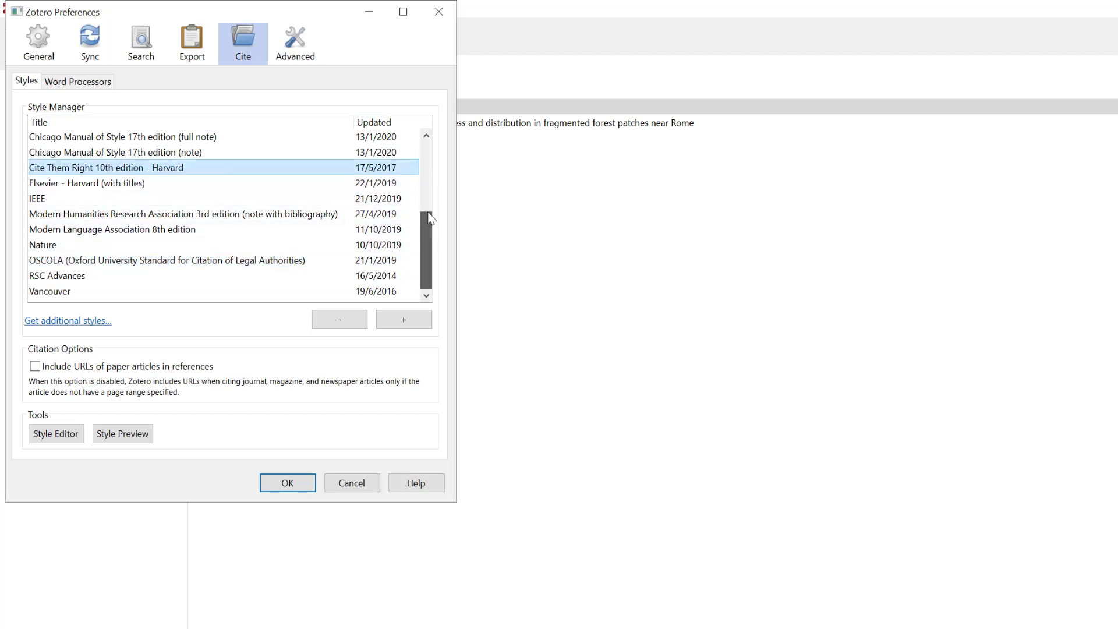
pyautogui.moveTo(430, 218); pyautogui.dragTo(444, 146)
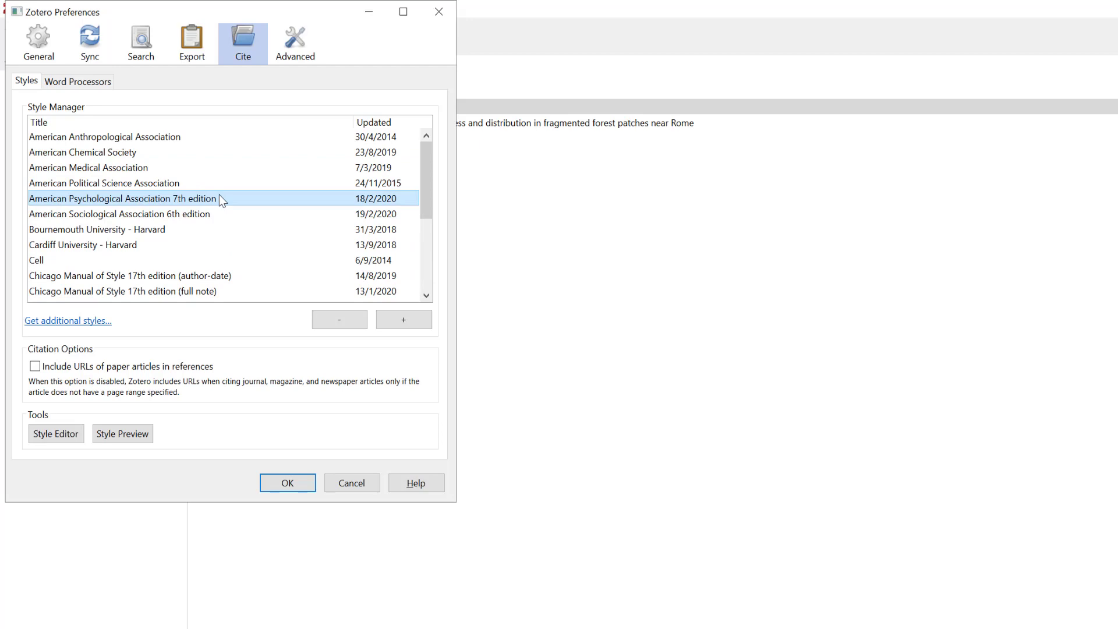
# - Search the style repository for "harvard", install the King's College London - Harvard style and look through the installed styles list
pyautogui.click(65, 321)
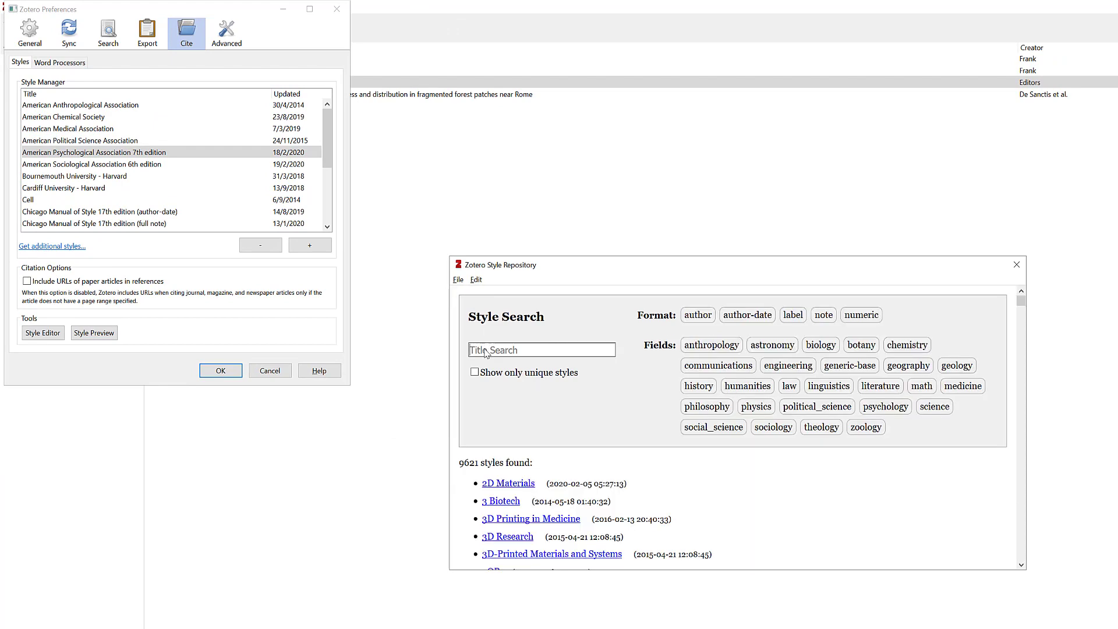
pyautogui.write('harvard')
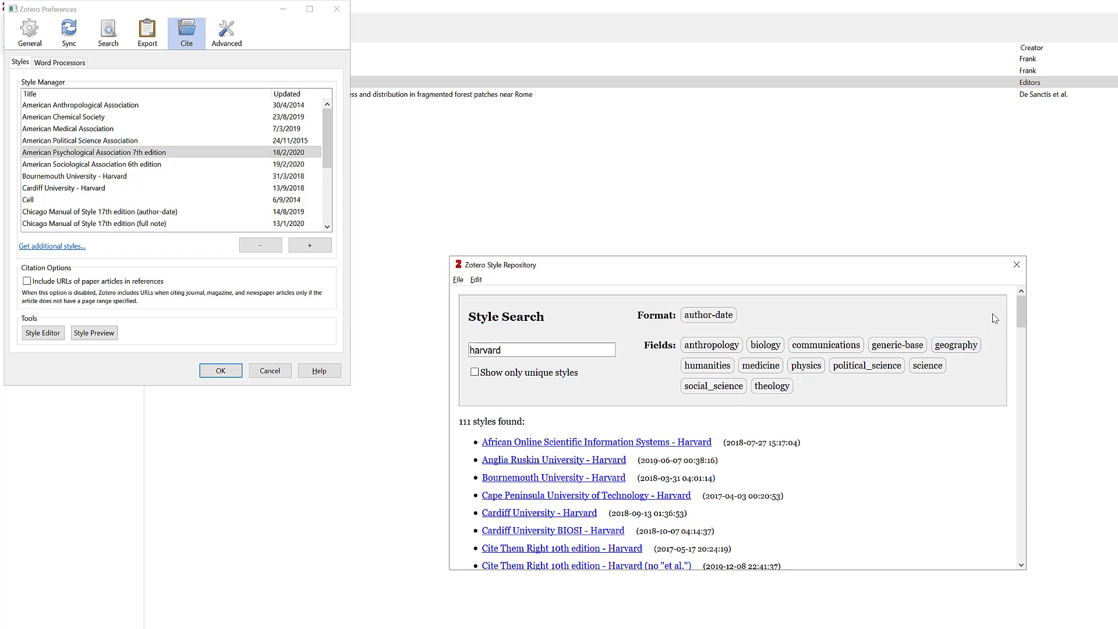
pyautogui.moveTo(1024, 311); pyautogui.dragTo(1032, 383)
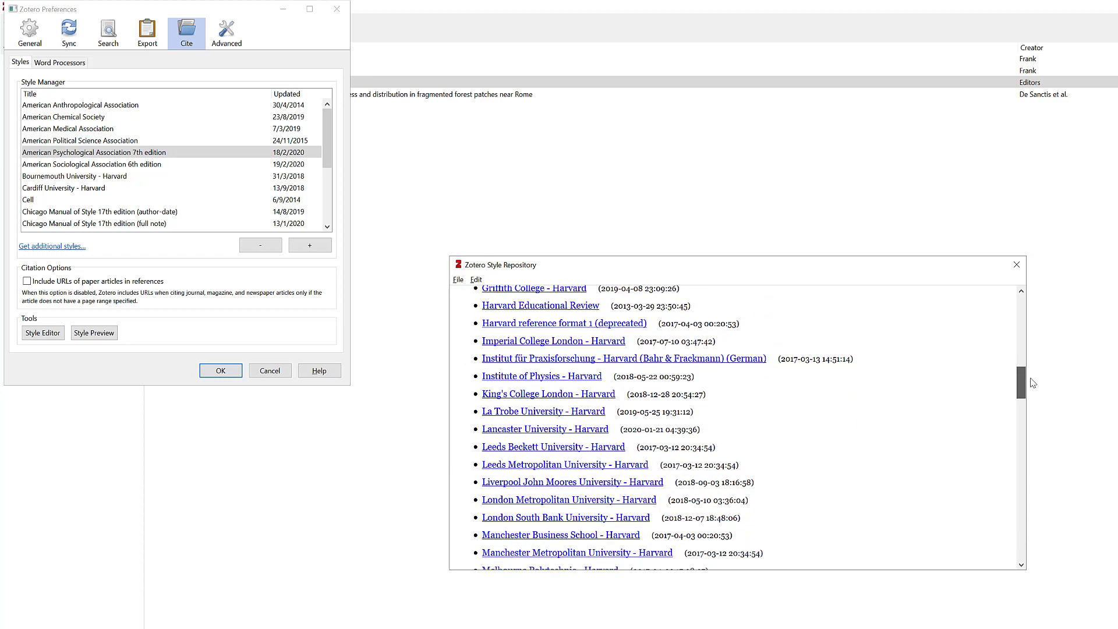
pyautogui.click(528, 400)
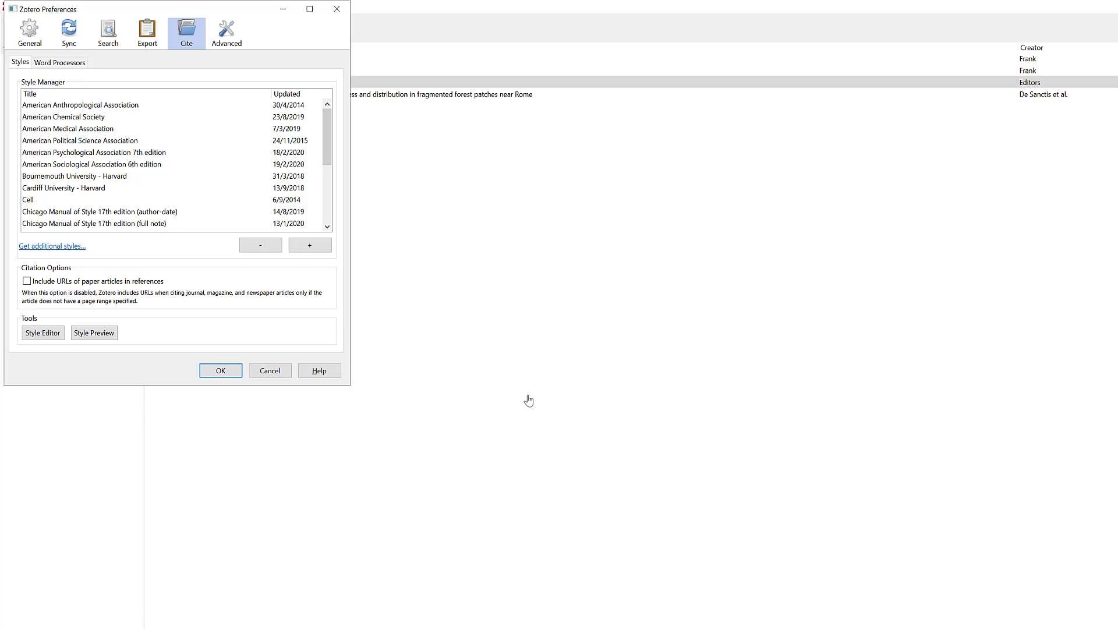
pyautogui.moveTo(330, 120); pyautogui.dragTo(331, 169)
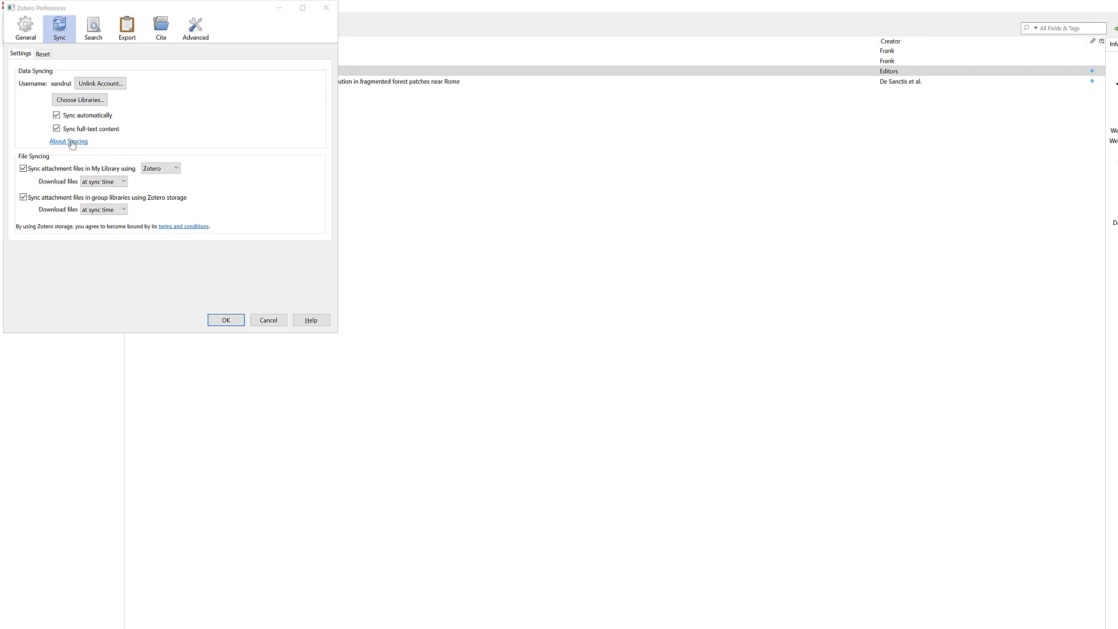
# - Open Zotero's syncing help page in the browser from the sync preferences, log in to the website and go to its groups page
pyautogui.click(70, 142)
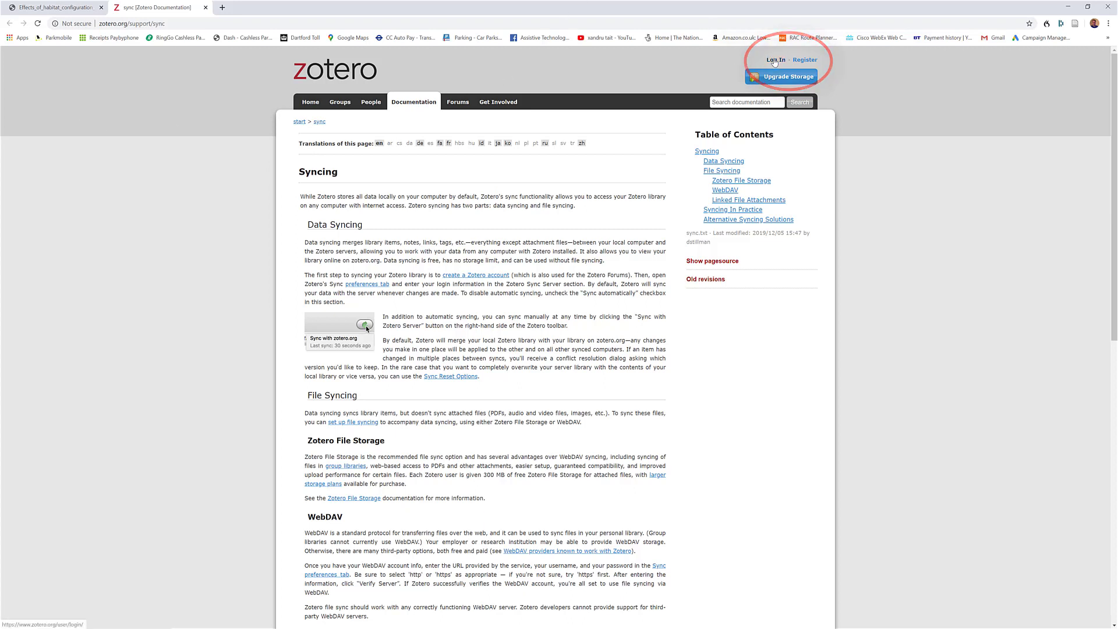
pyautogui.click(775, 60)
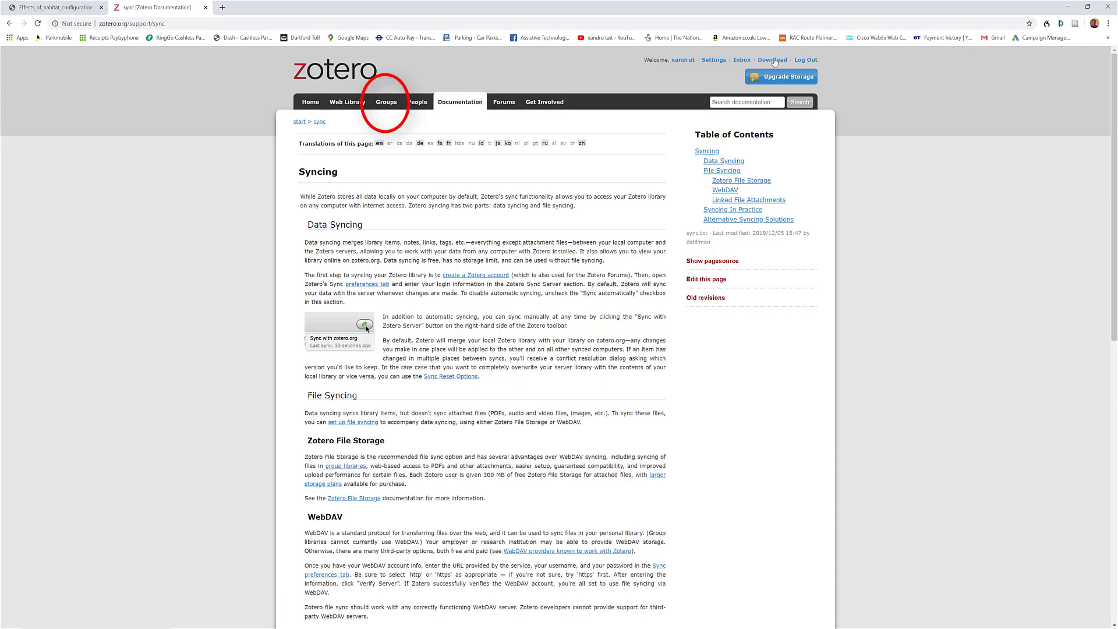
pyautogui.click(384, 103)
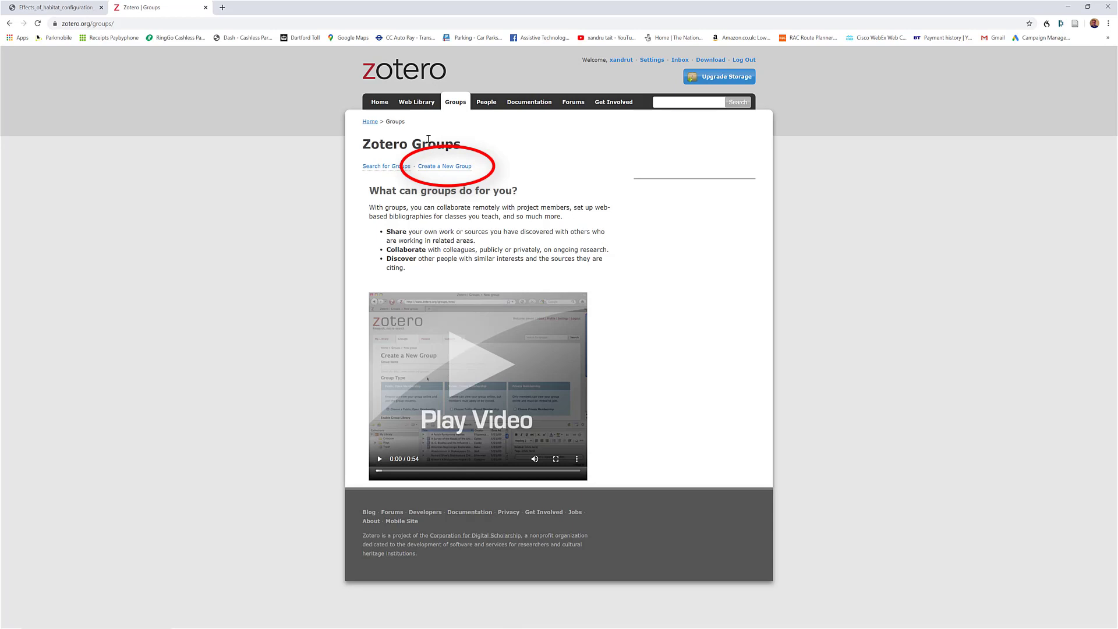
# - Create a new group named "Rome 123" with public, open membership and save its default library settings
pyautogui.click(422, 167)
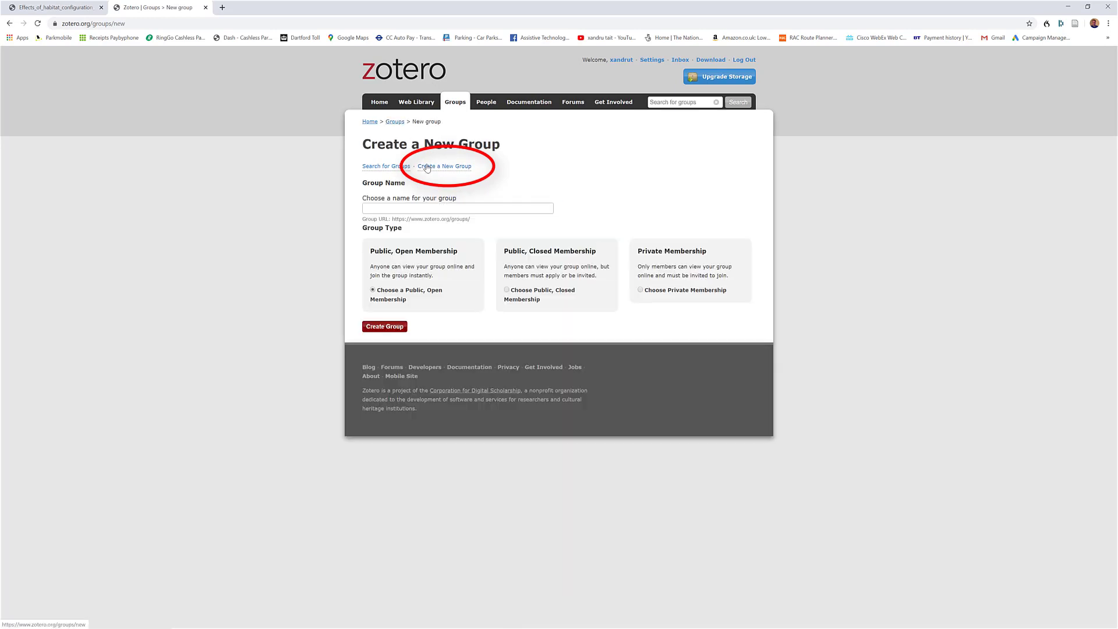
pyautogui.click(376, 210)
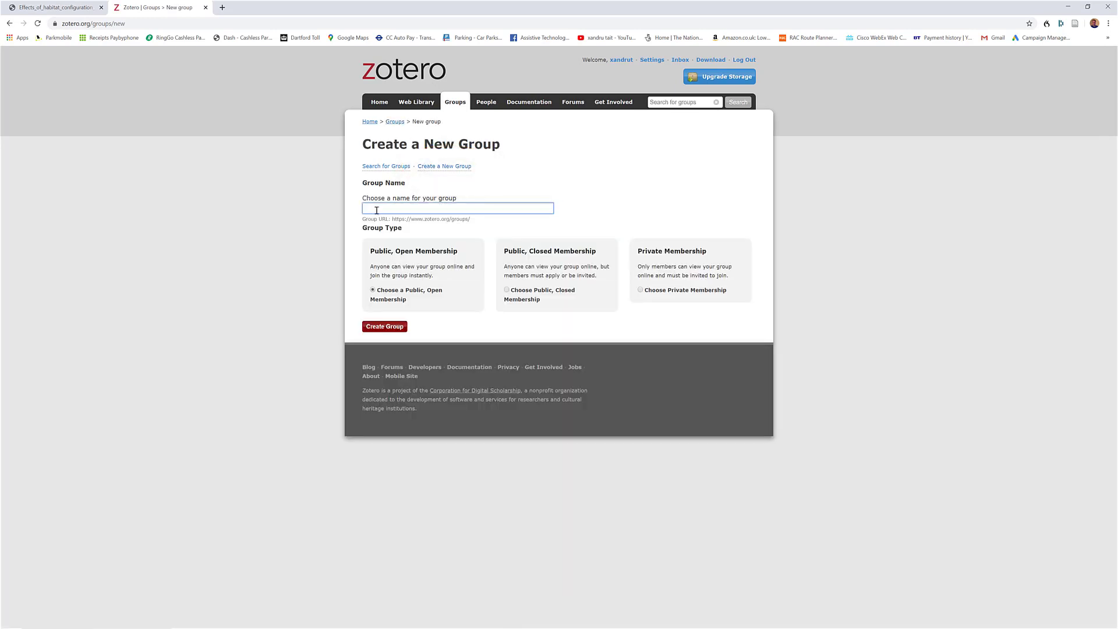
pyautogui.write('romr')
pyautogui.press('Home')
pyautogui.press('Delete')
pyautogui.write('R')
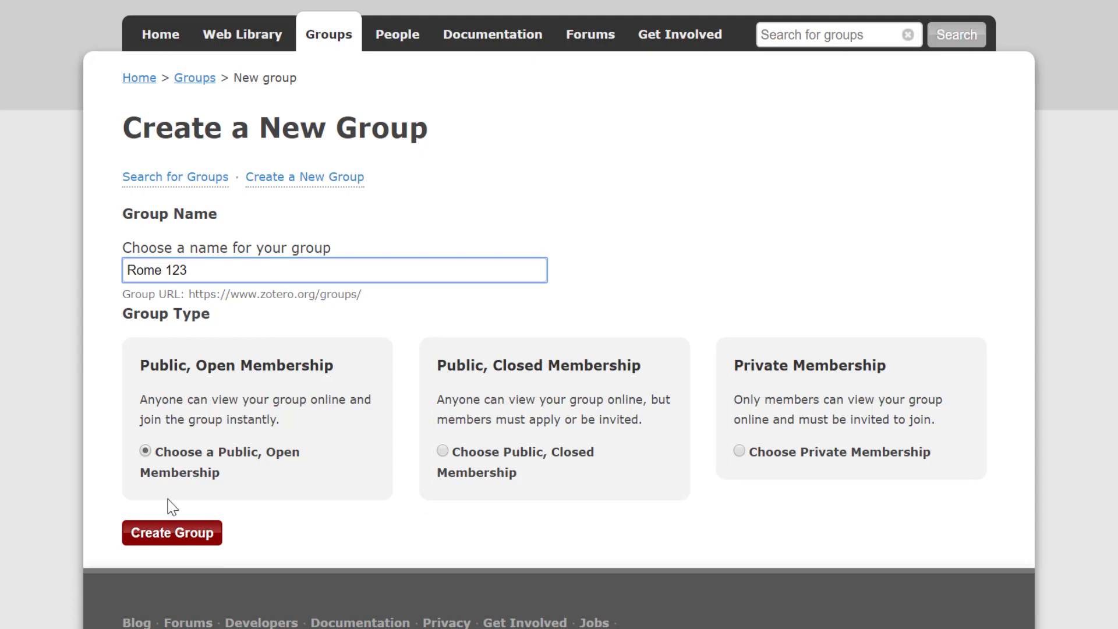
pyautogui.click(171, 534)
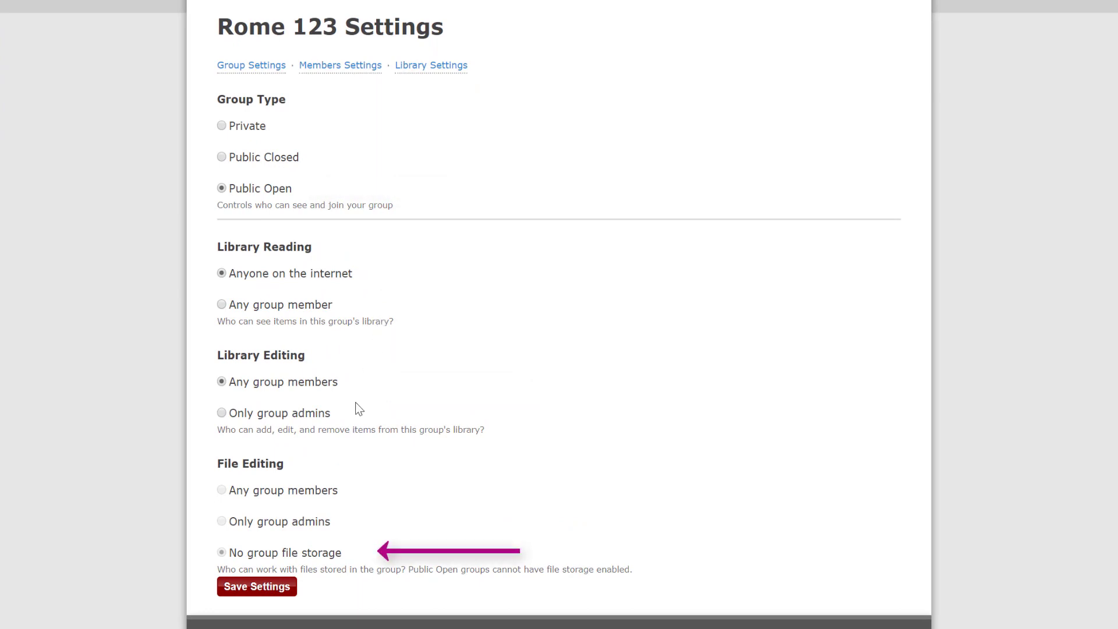
pyautogui.click(258, 592)
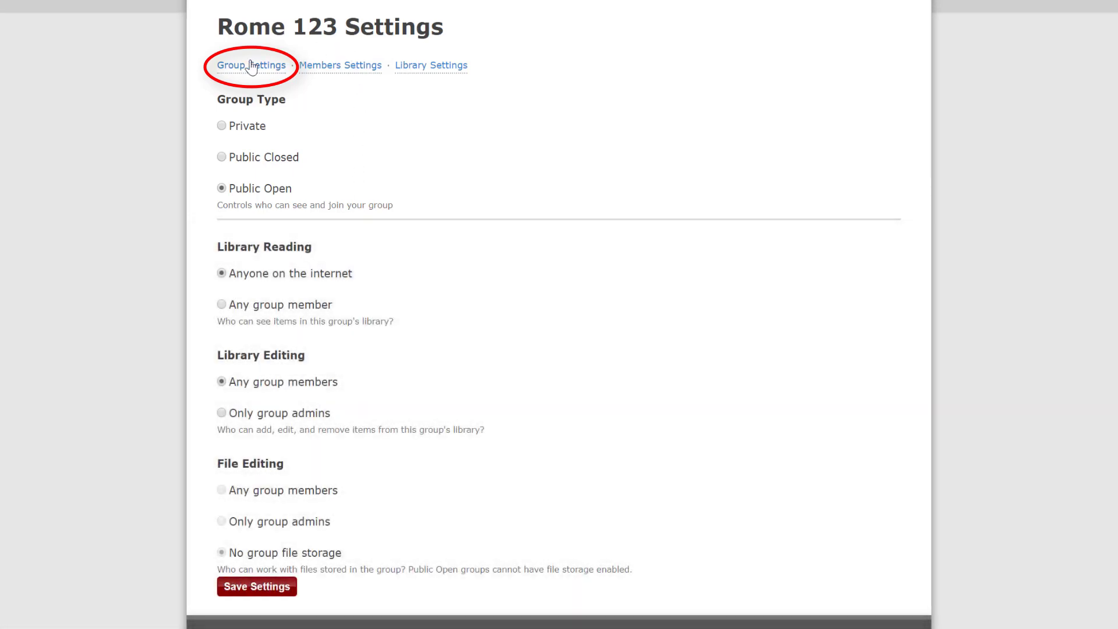
# - Give the Rome 123 group the description "History on taxes" and the discipline History, enable comments, and save the group settings
pyautogui.click(250, 66)
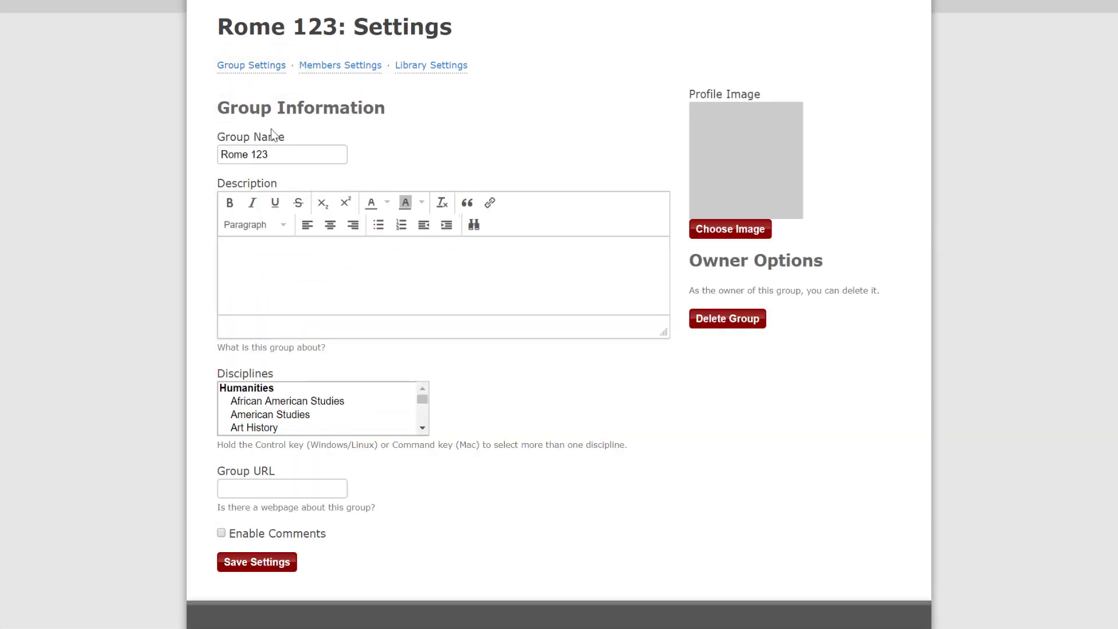
pyautogui.click(258, 253)
pyautogui.write('History on taxes')
pyautogui.moveTo(422, 400); pyautogui.dragTo(375, 418)
pyautogui.click(257, 399)
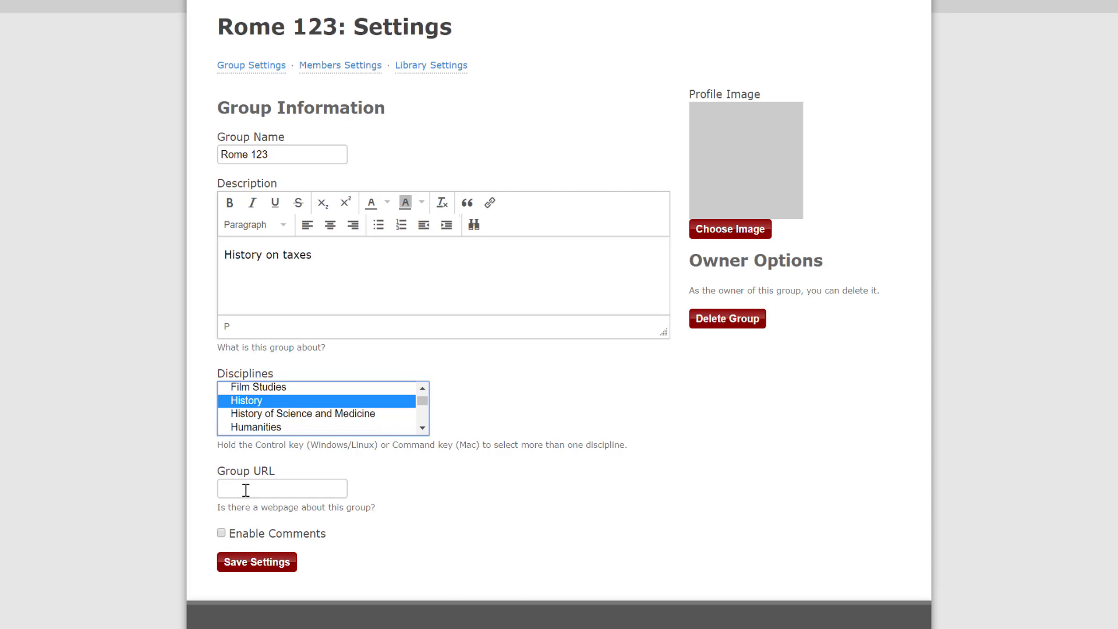
pyautogui.click(222, 533)
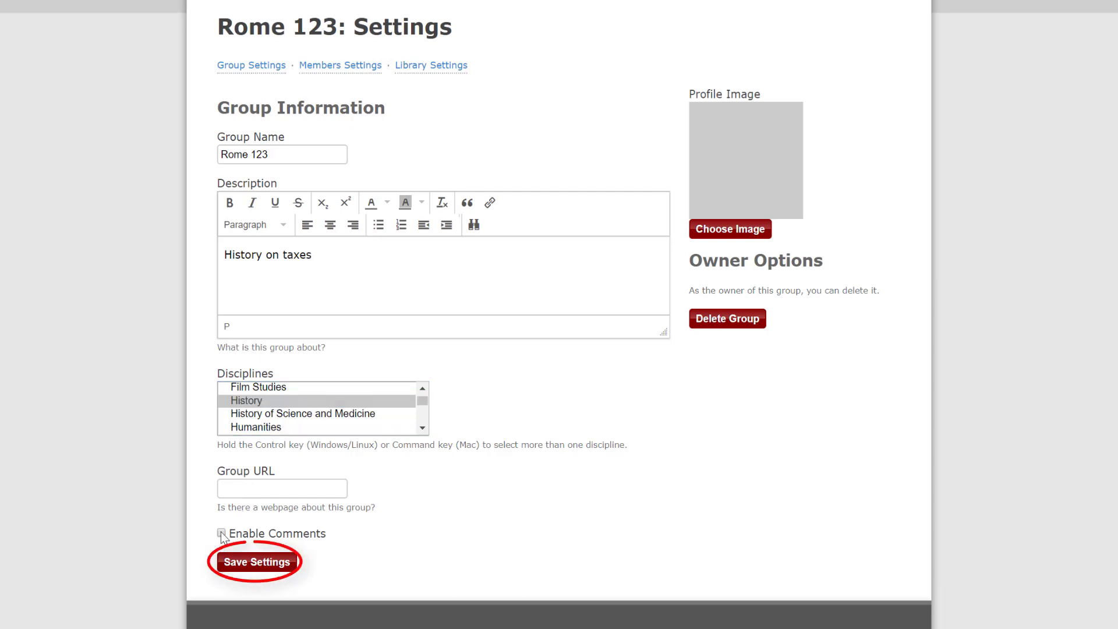
pyautogui.click(245, 563)
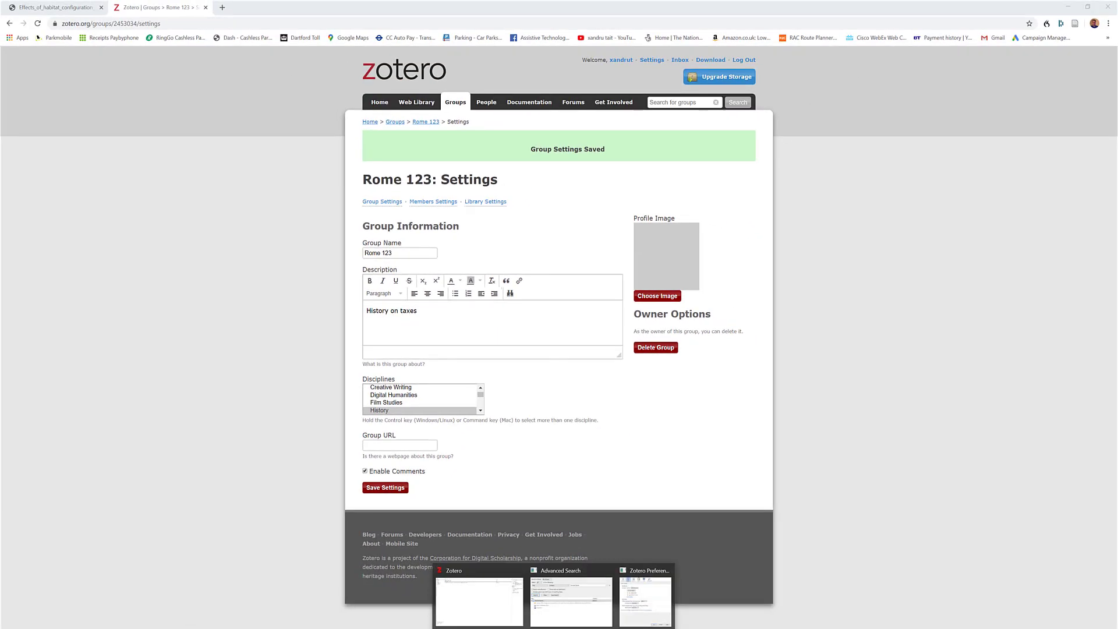
# - Switch back to the Zotero desktop app, sync it with zotero.org and open the Rome 123 group library
pyautogui.click(479, 600)
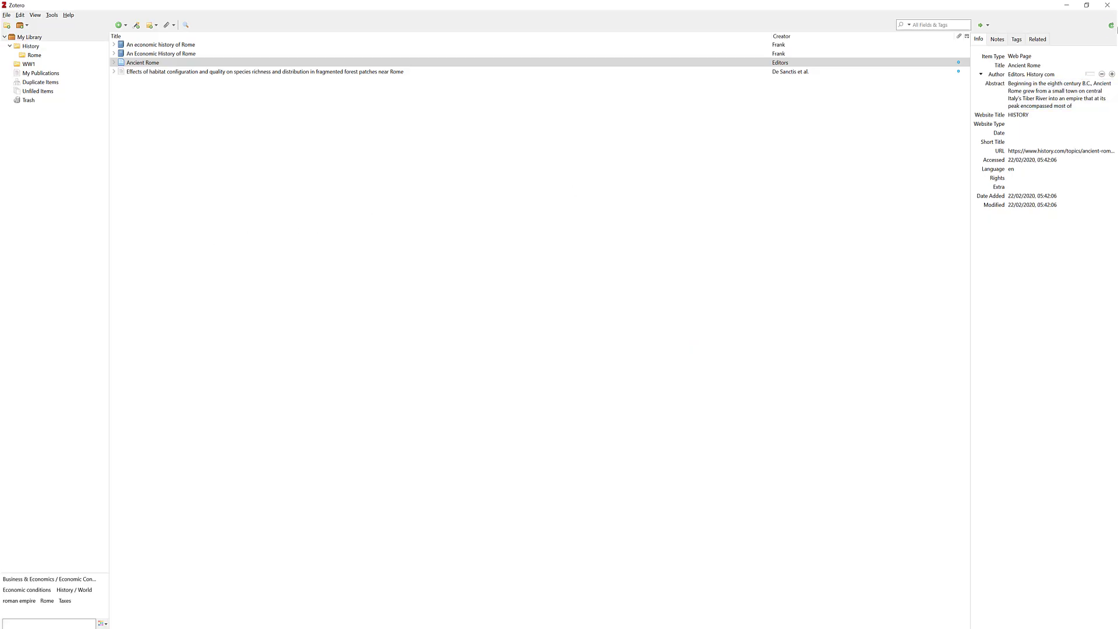
pyautogui.click(1111, 27)
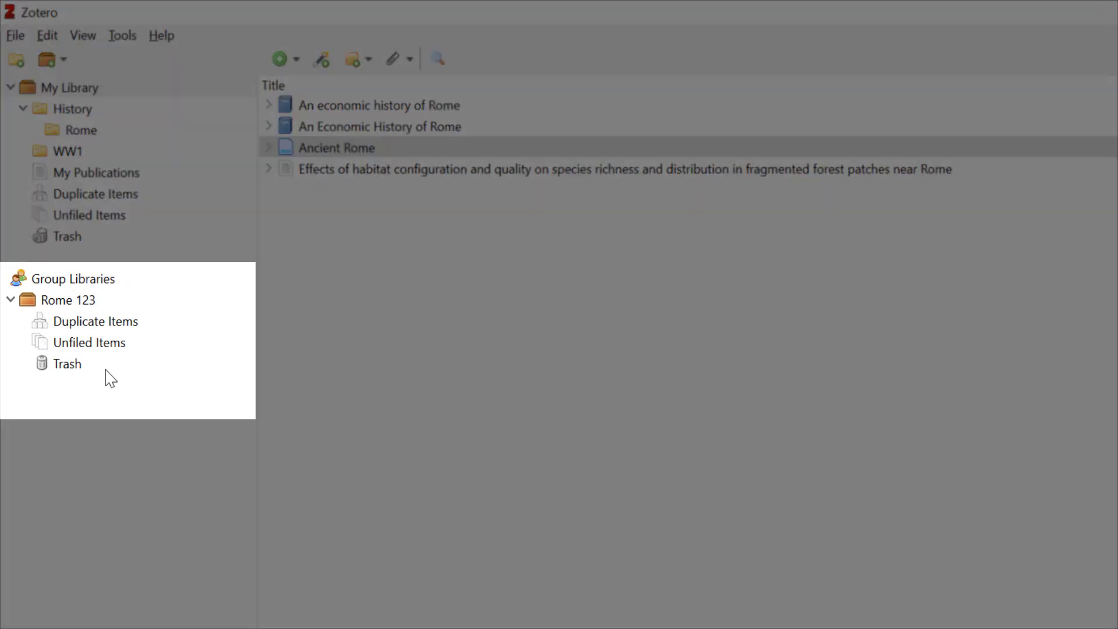
pyautogui.click(75, 304)
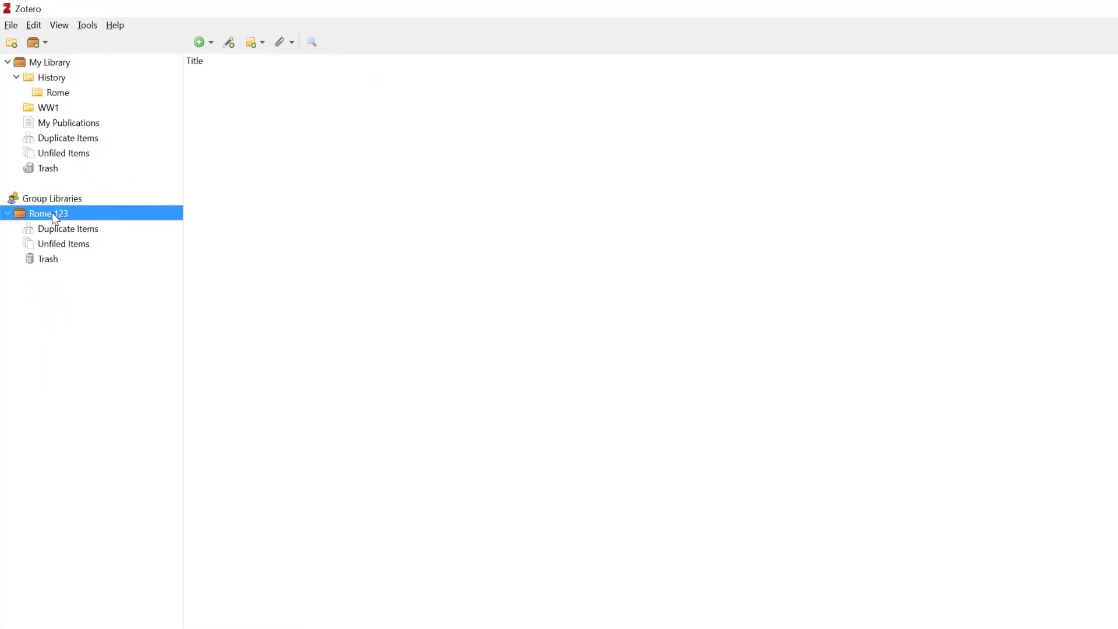
# - Create a new collection named "Rome" in the Rome 123 group library
pyautogui.rightClick(53, 214)
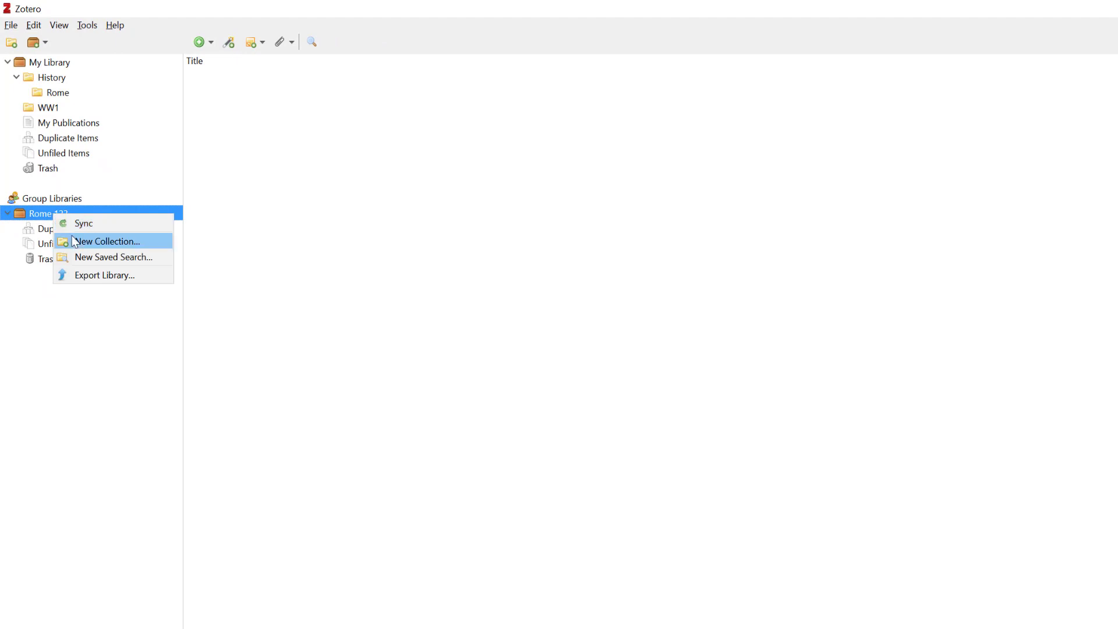
pyautogui.click(87, 241)
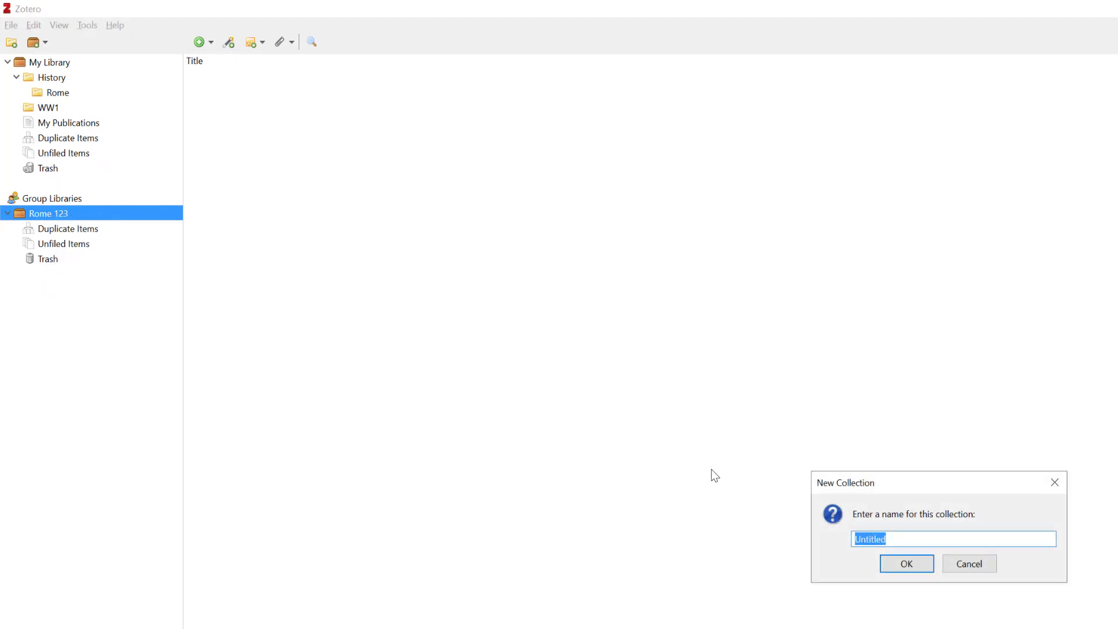
pyautogui.write('Rome')
pyautogui.press('Return')
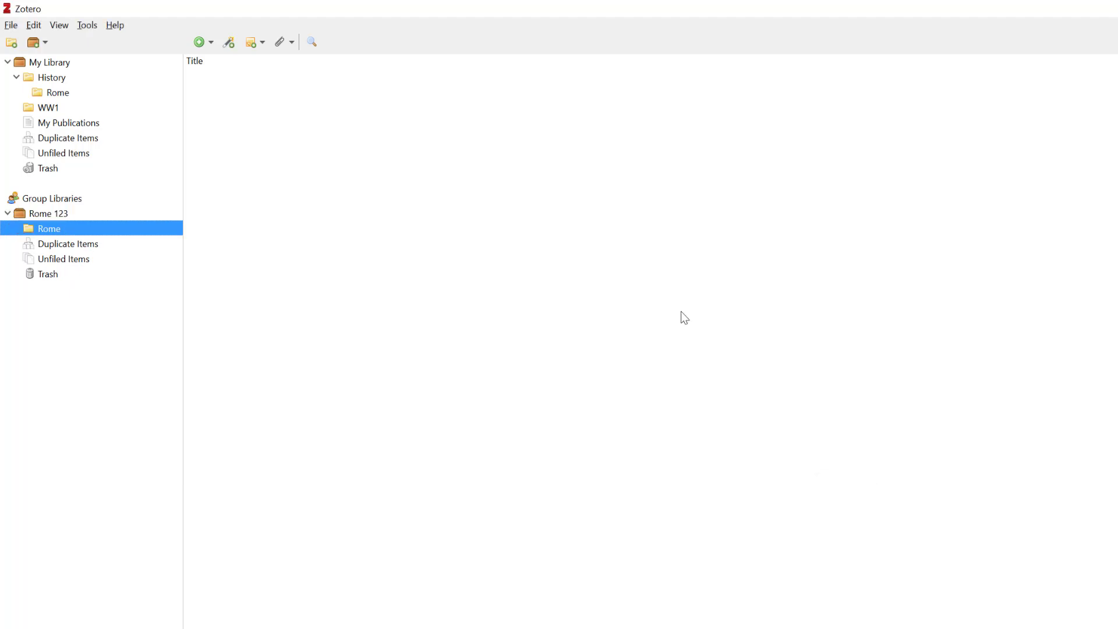
# - Copy all four My Library items into the Rome collection of the Rome 123 group library and sync with zotero.org
pyautogui.click(52, 107)
pyautogui.click(50, 92)
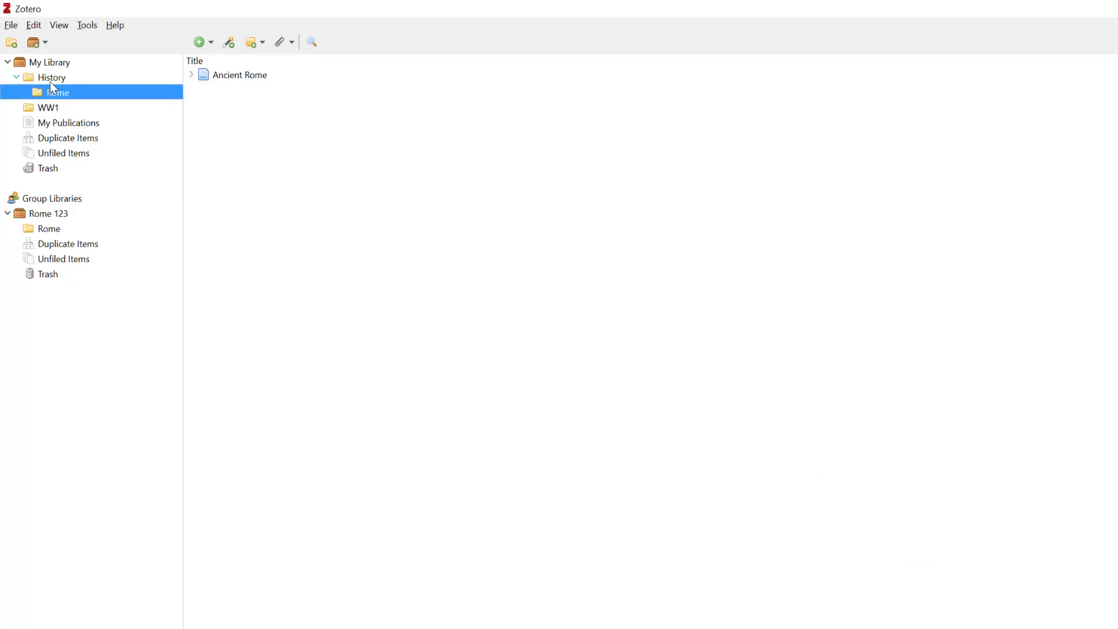
pyautogui.click(50, 79)
pyautogui.click(48, 63)
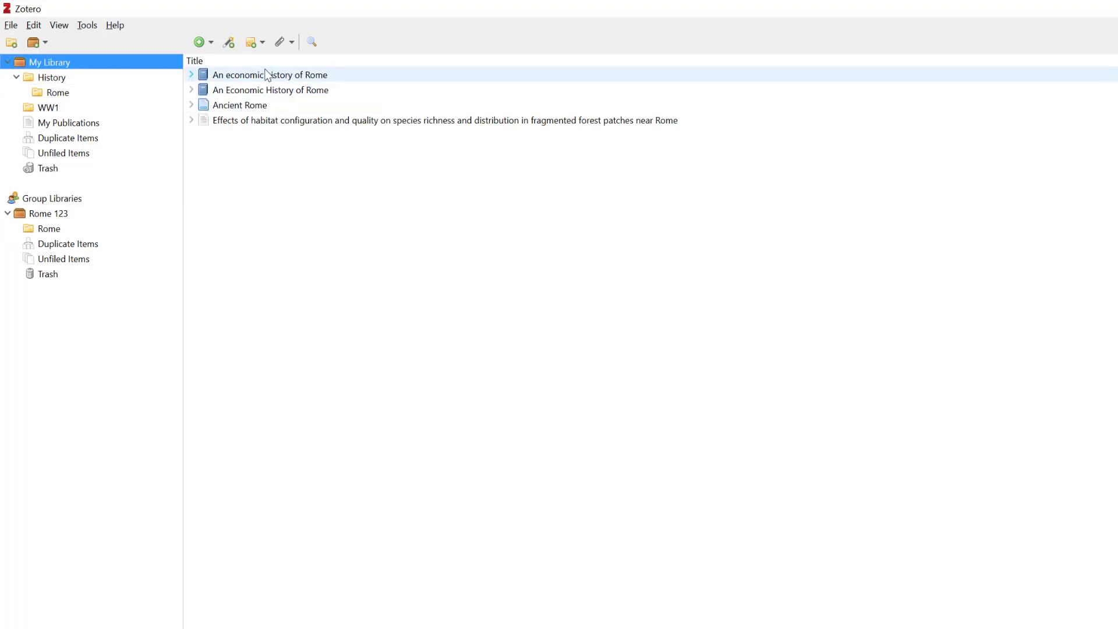
pyautogui.moveTo(267, 74); pyautogui.dragTo(266, 120)
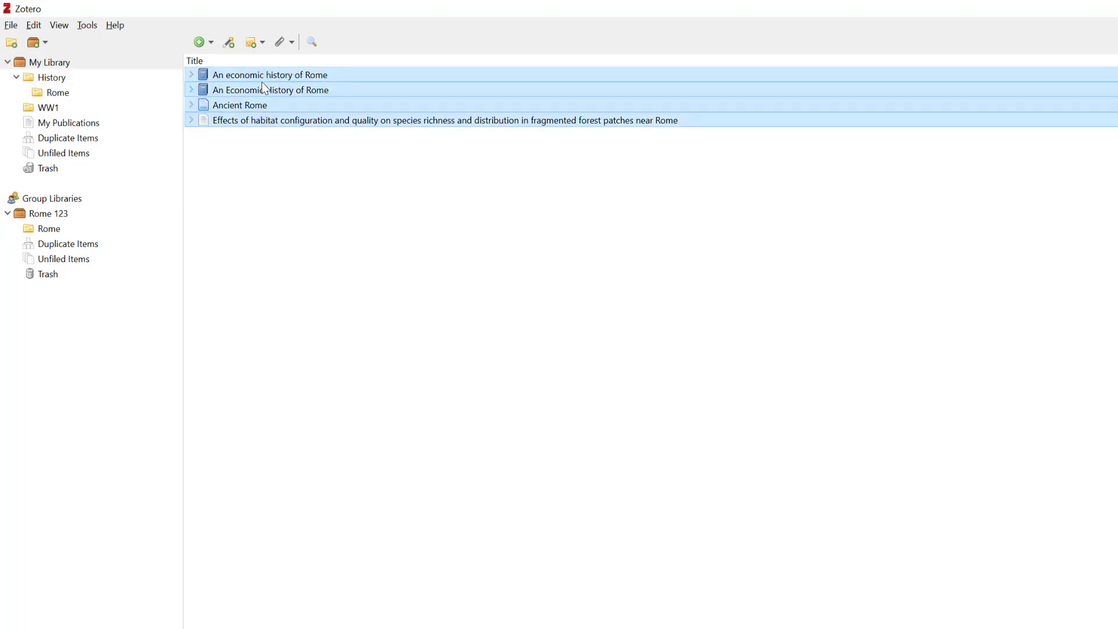
pyautogui.moveTo(266, 75); pyautogui.dragTo(54, 234)
pyautogui.click(54, 234)
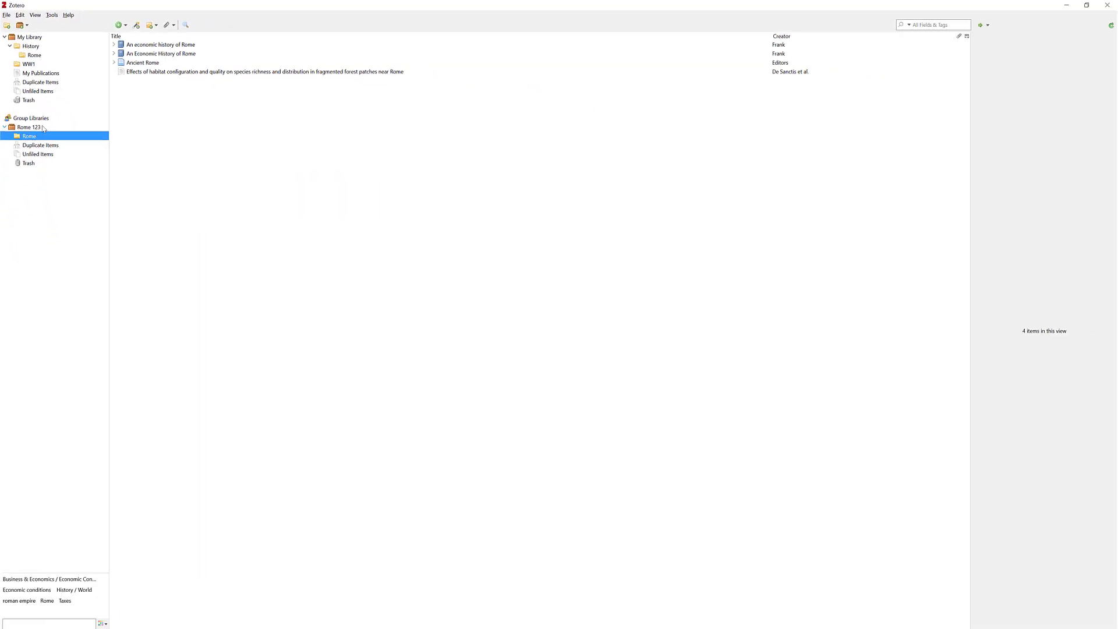
pyautogui.click(1111, 26)
# - Switch to the browser and examine the Rome 123 group page, its new discussion form and the shared habitat configuration article
pyautogui.hotkey('alt', 'Tab')
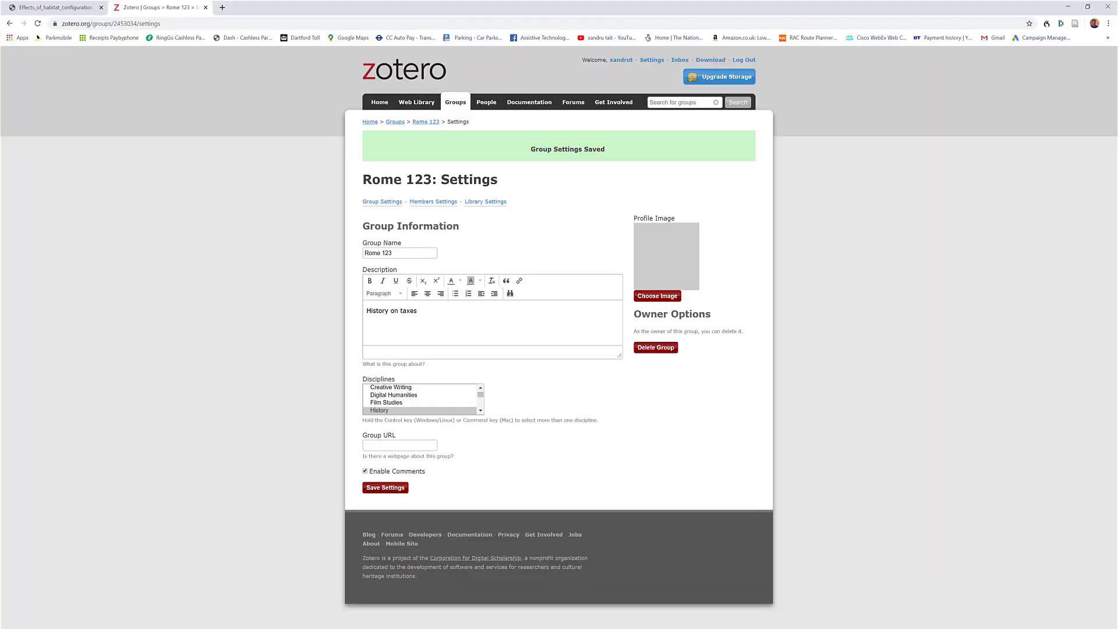
pyautogui.click(421, 123)
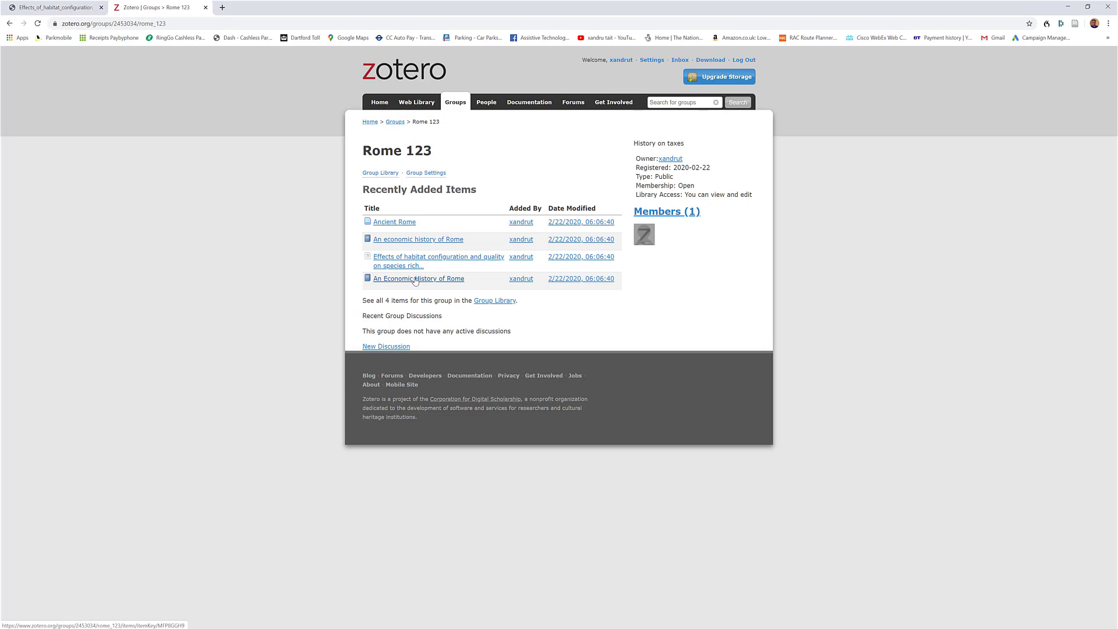
pyautogui.click(386, 347)
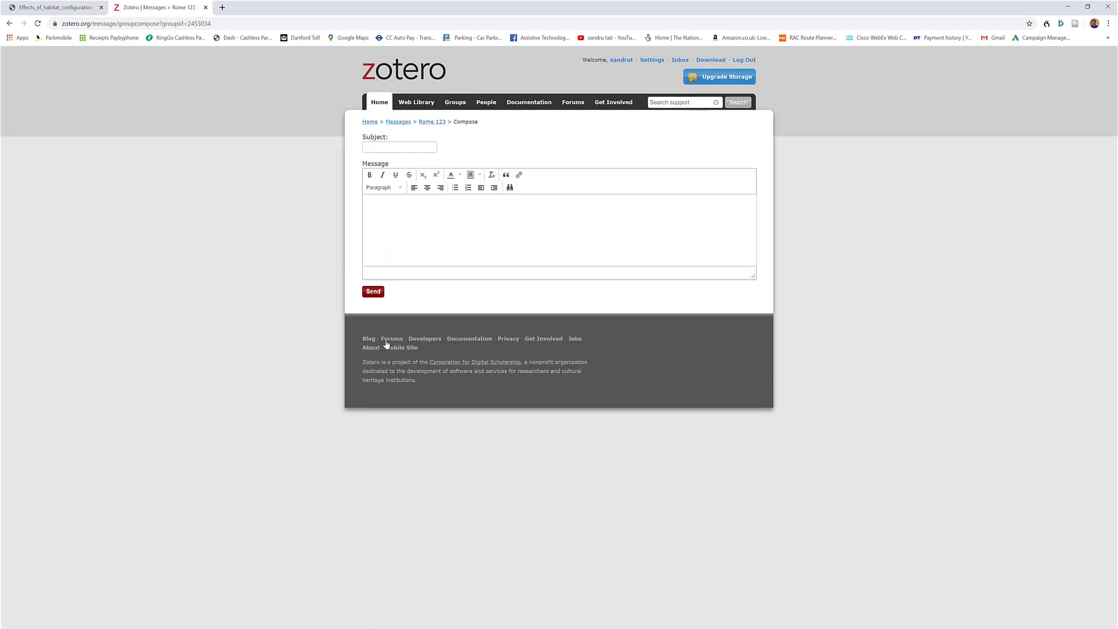
pyautogui.click(396, 148)
pyautogui.click(8, 24)
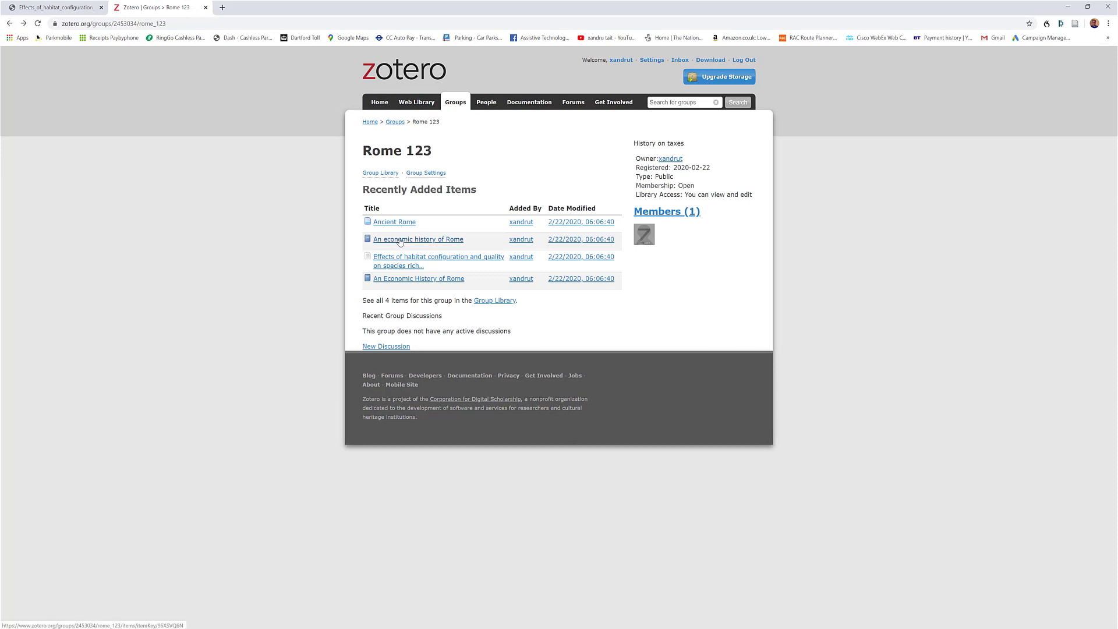
pyautogui.click(405, 261)
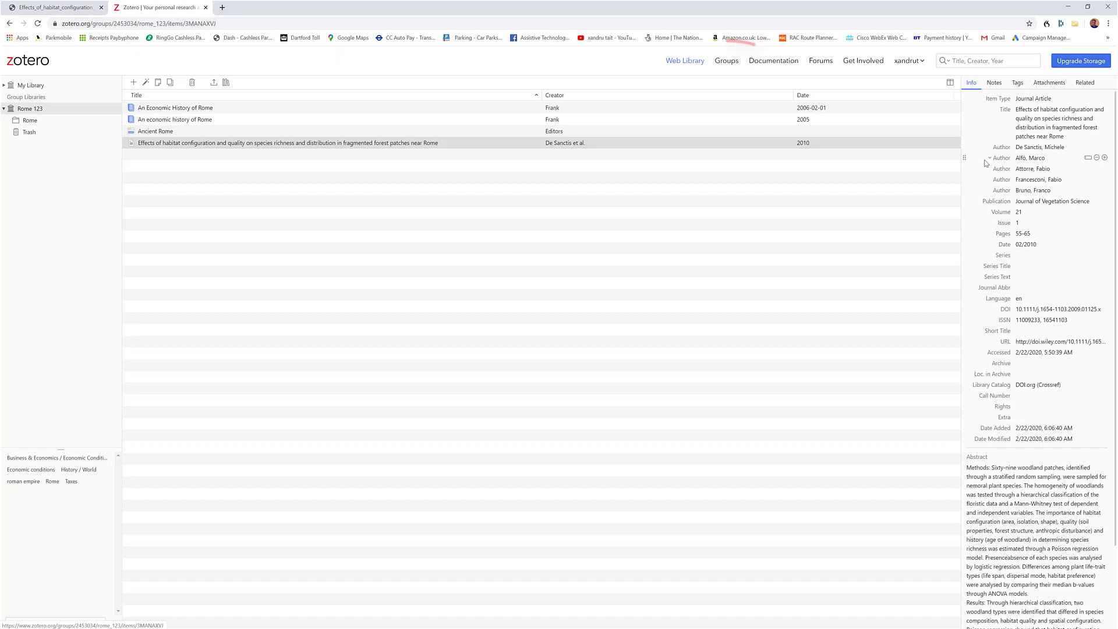
# - Select the Private group type in the Rome 123 library settings and accept the change
pyautogui.click(728, 67)
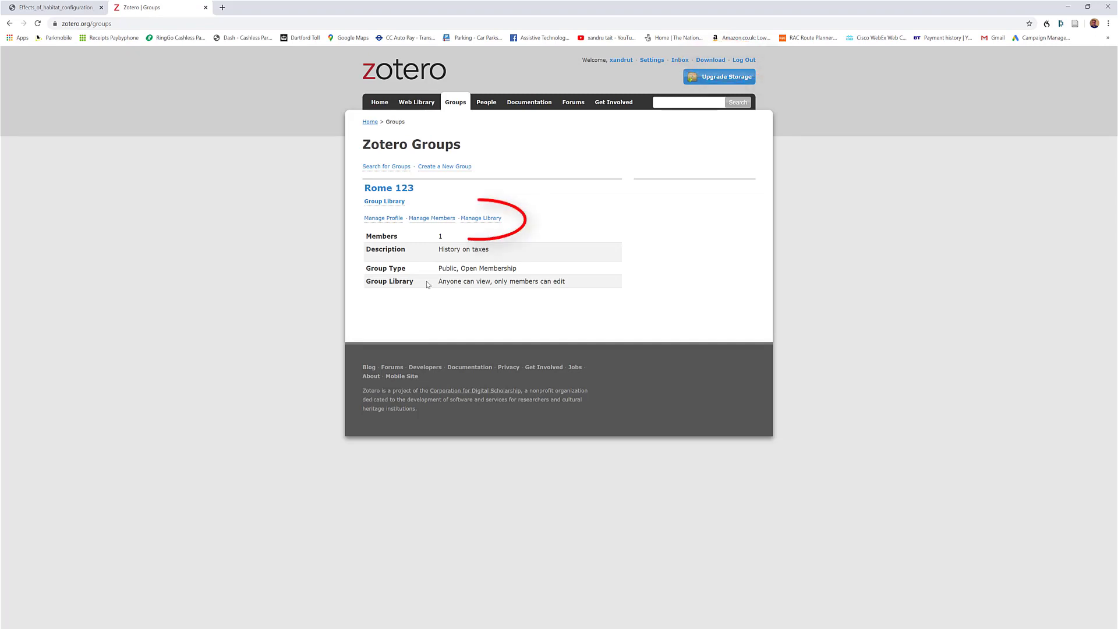
pyautogui.click(481, 218)
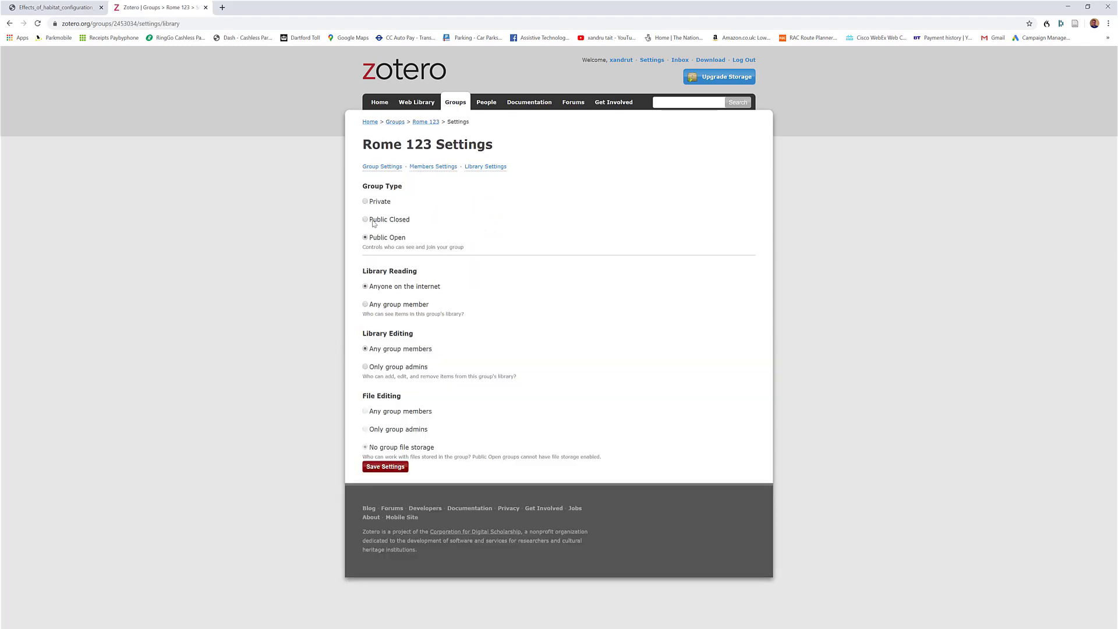
pyautogui.click(366, 203)
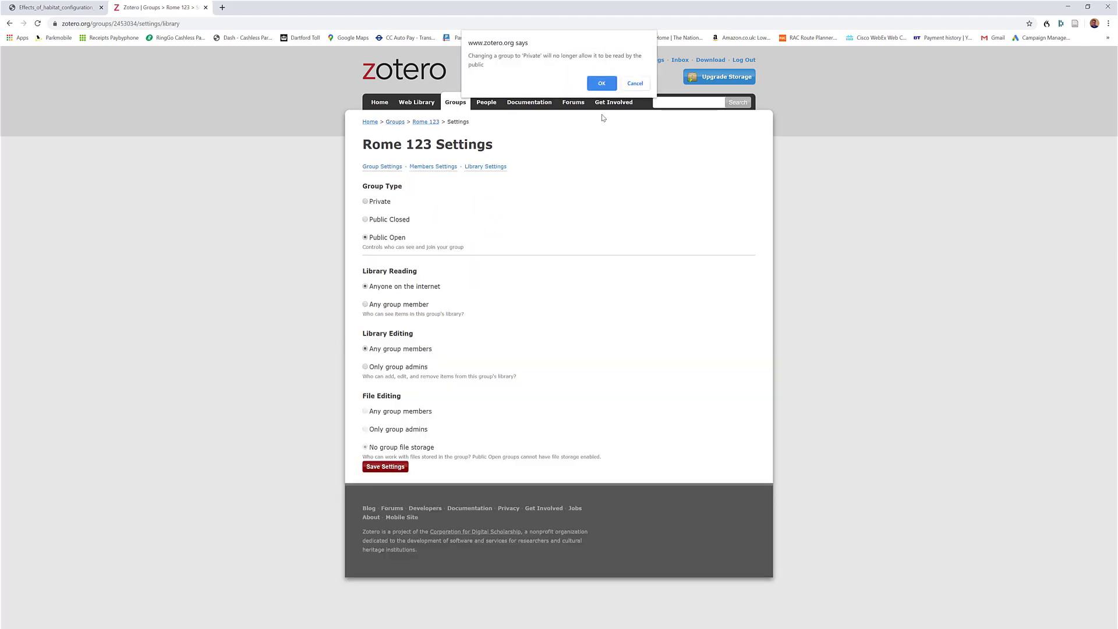
pyautogui.click(600, 84)
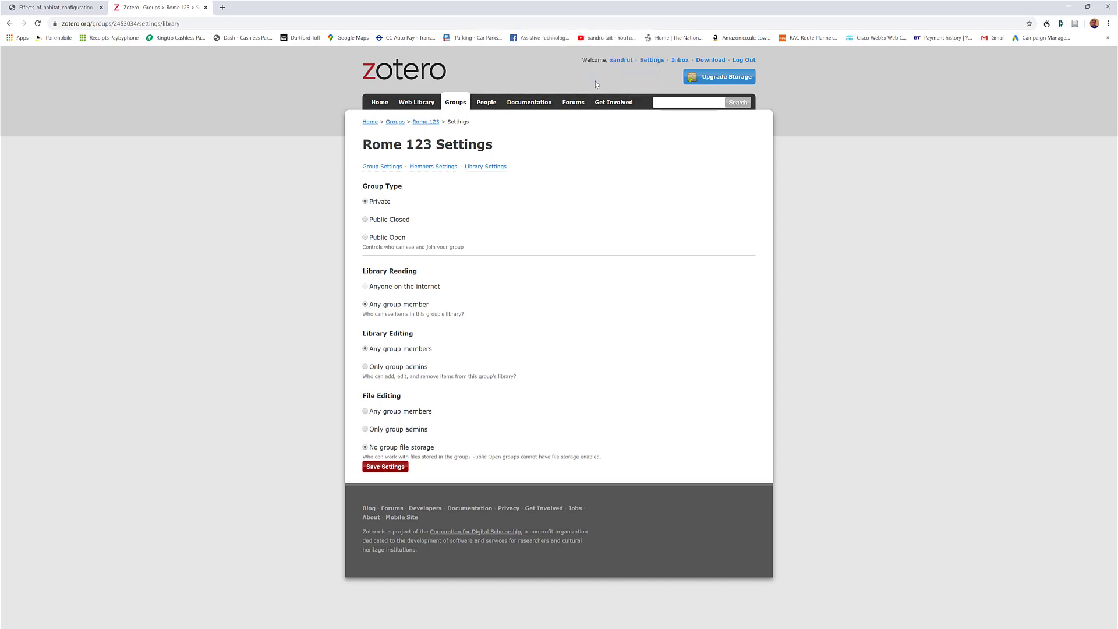
# - Permanently delete the Rome 123 group online, then sync the Zotero desktop app and remove the group from this computer
pyautogui.click(384, 169)
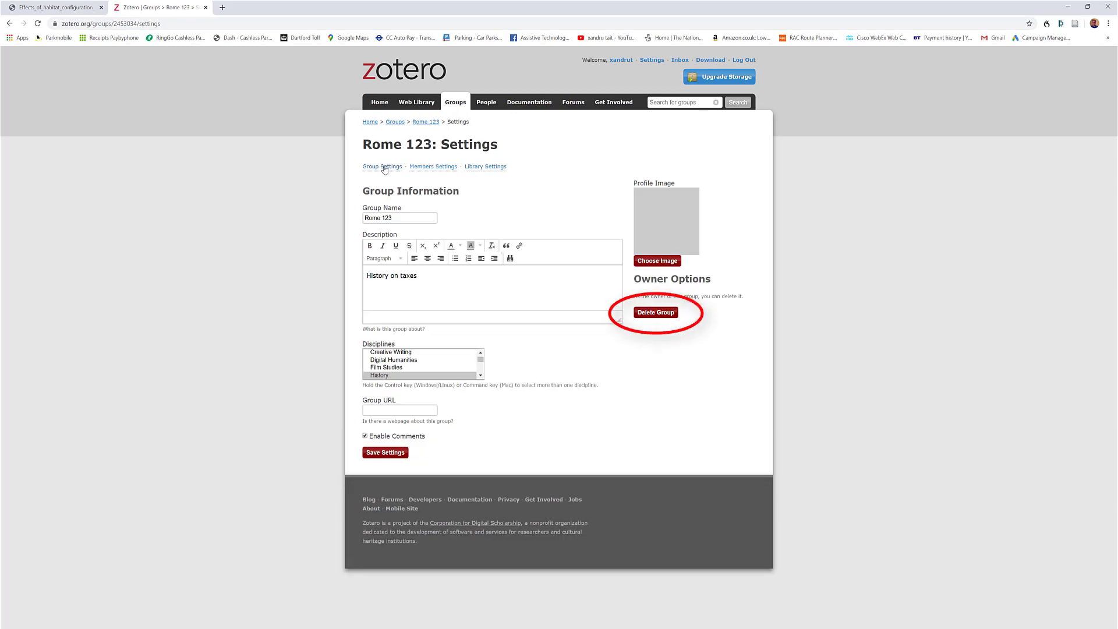
pyautogui.click(656, 313)
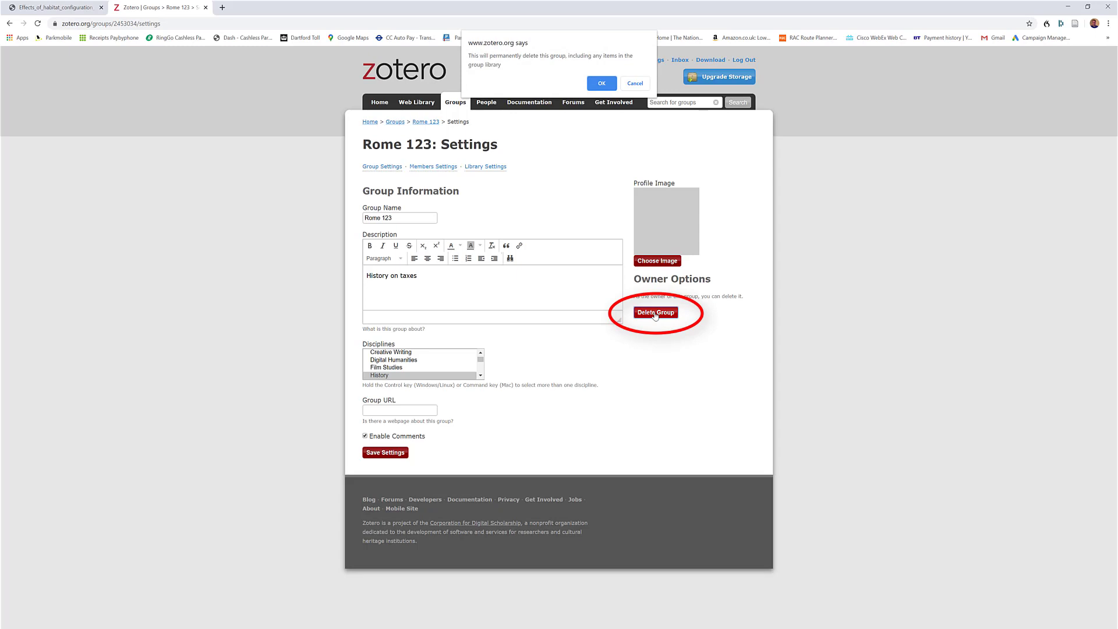
pyautogui.click(596, 87)
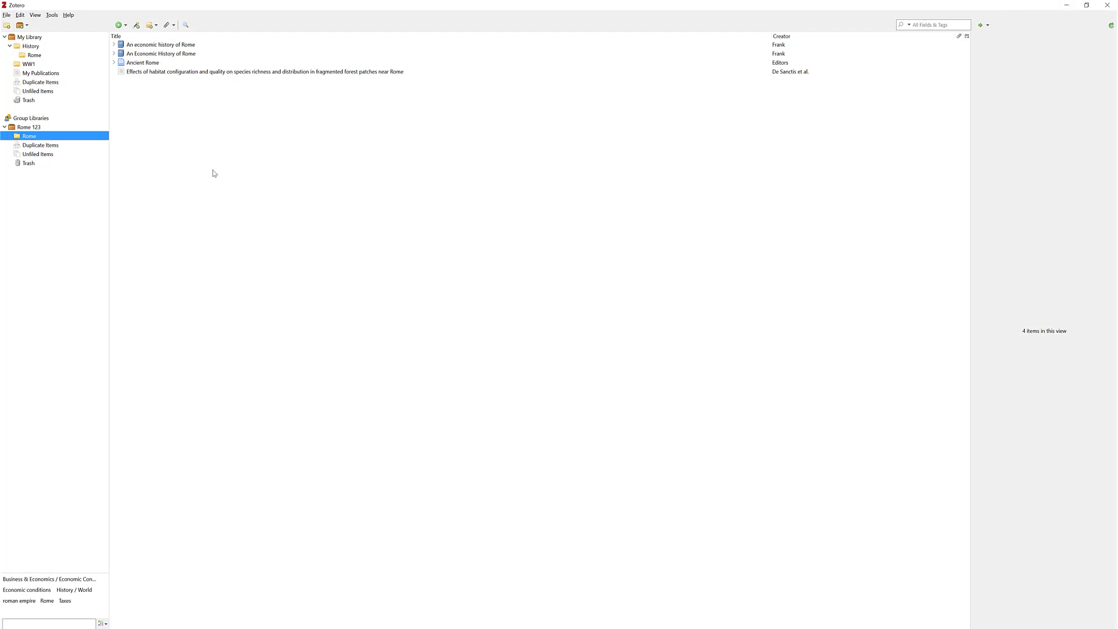
pyautogui.click(1110, 25)
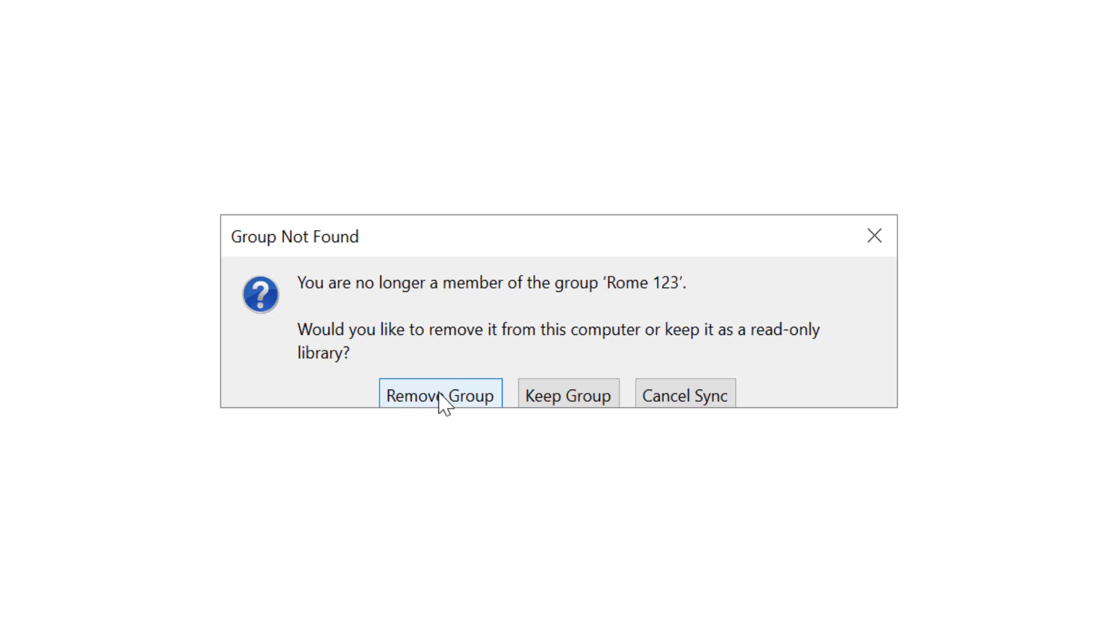
pyautogui.click(441, 396)
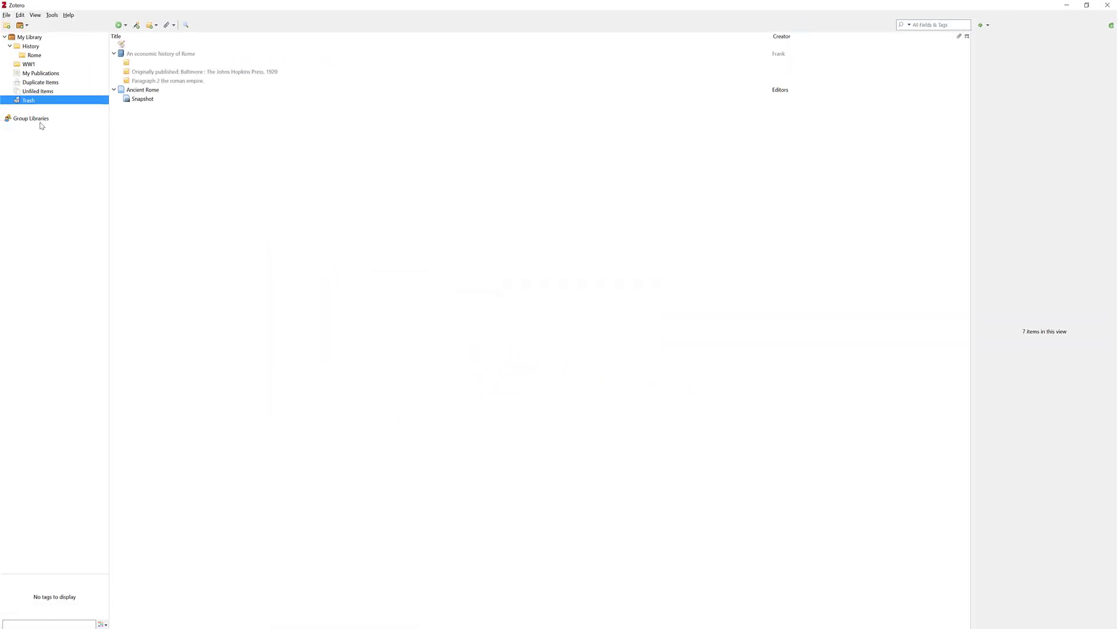
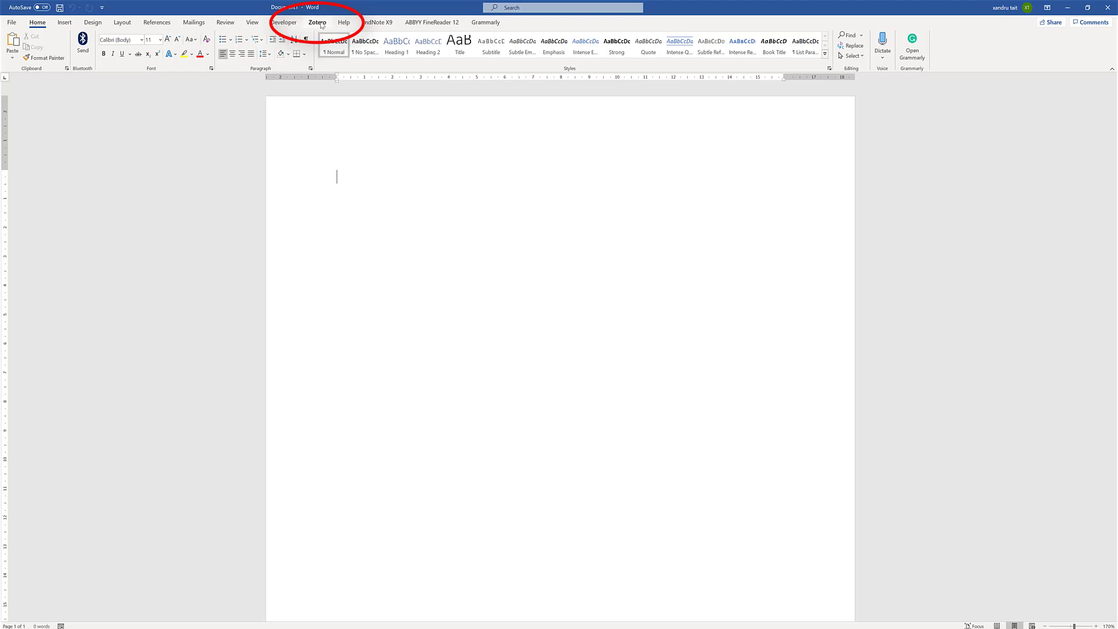
# - In Word, set the Zotero document preferences to the Cite Them Right 10th edition - Harvard style, with citations stored as fields
pyautogui.click(318, 23)
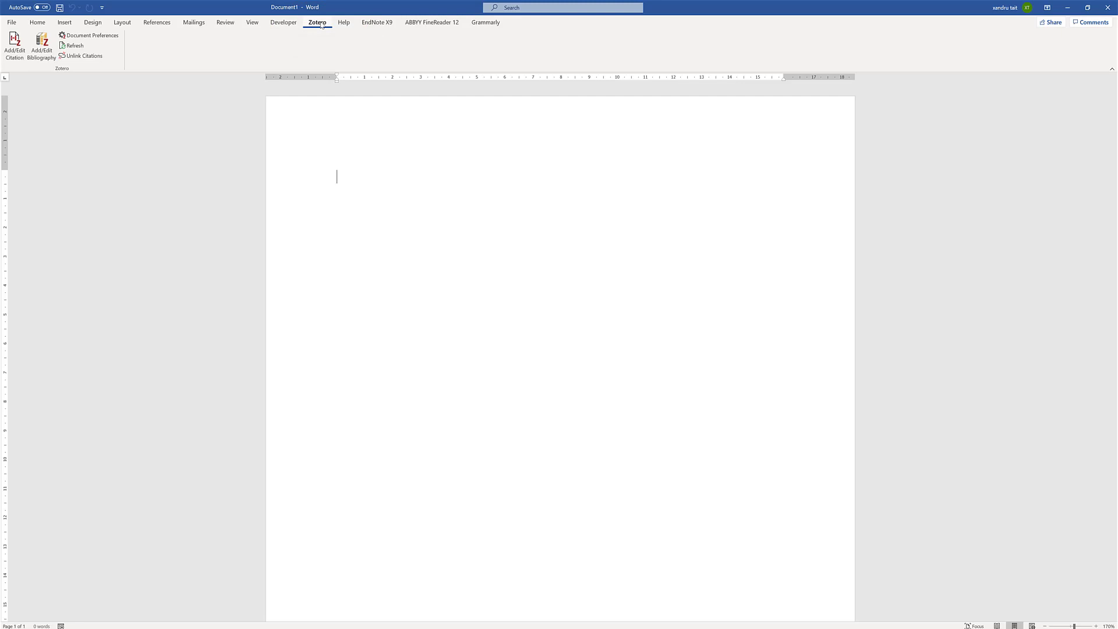
pyautogui.click(92, 35)
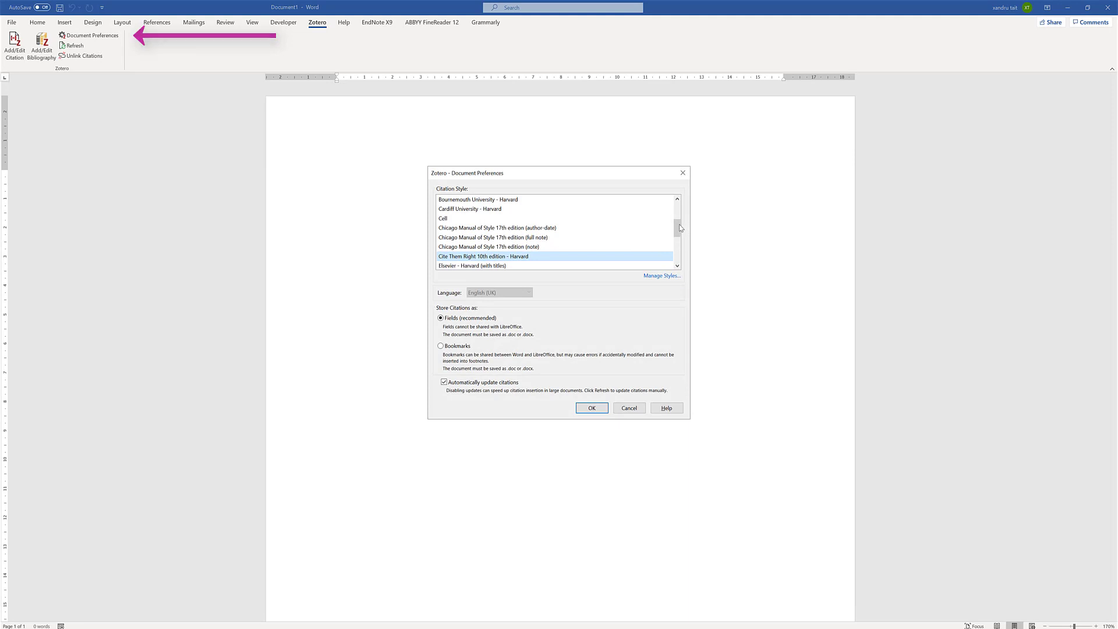
pyautogui.moveTo(680, 227)
pyautogui.mouseDown()
pyautogui.moveTo(680, 249)
pyautogui.moveTo(680, 233)
pyautogui.mouseUp()
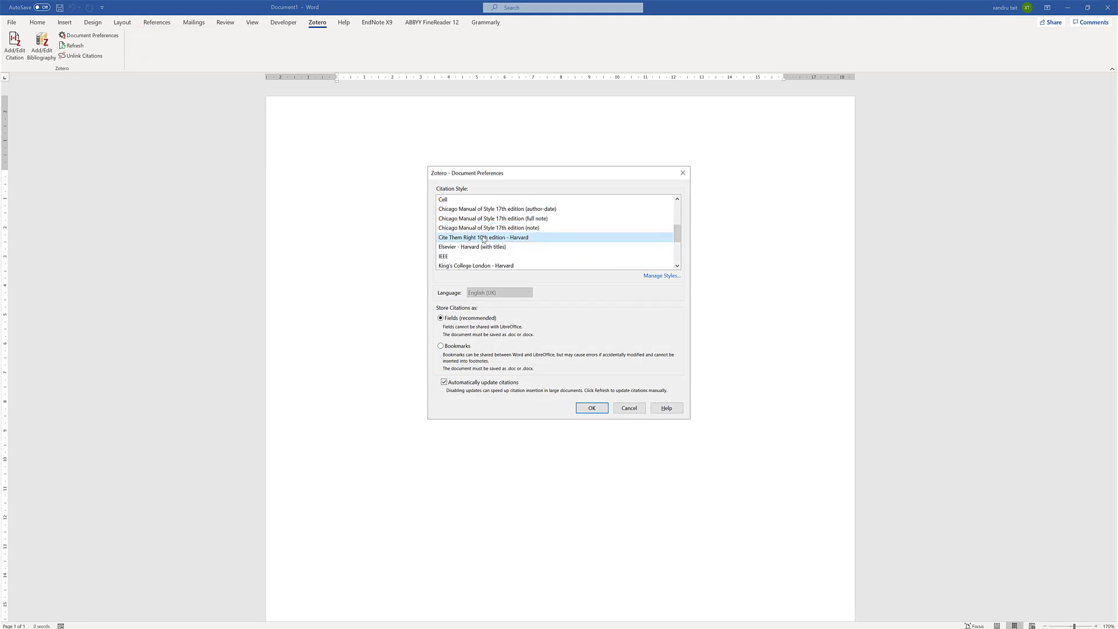
pyautogui.click(595, 408)
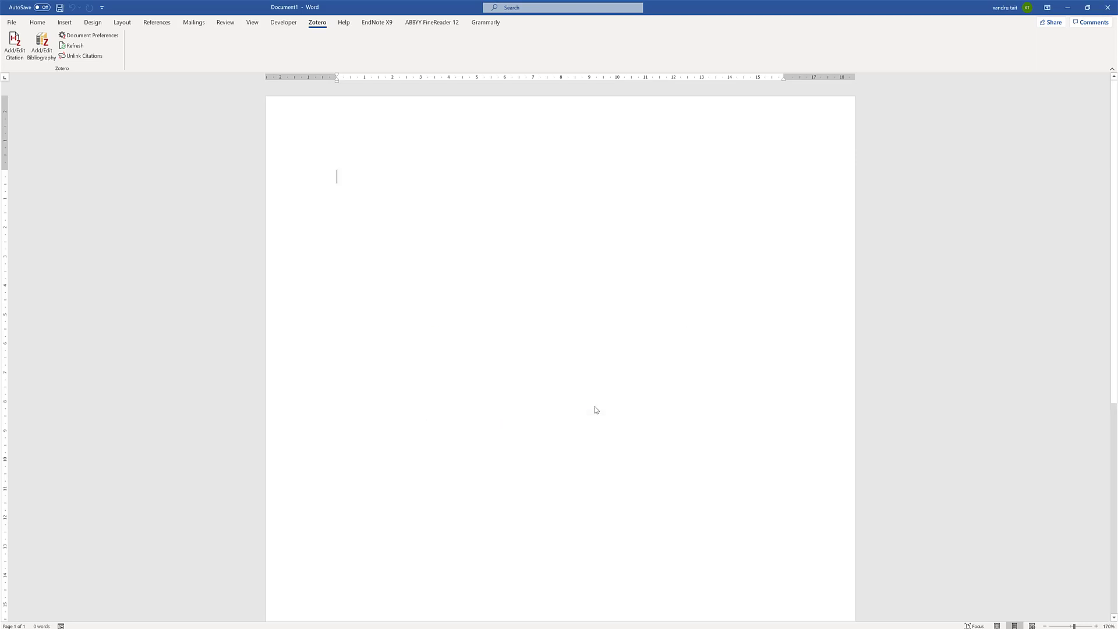
# - Start a Zotero citation in the classic view and choose the "Effects of habitat configuration" article, leaving prefix and suffix empty
pyautogui.click(12, 47)
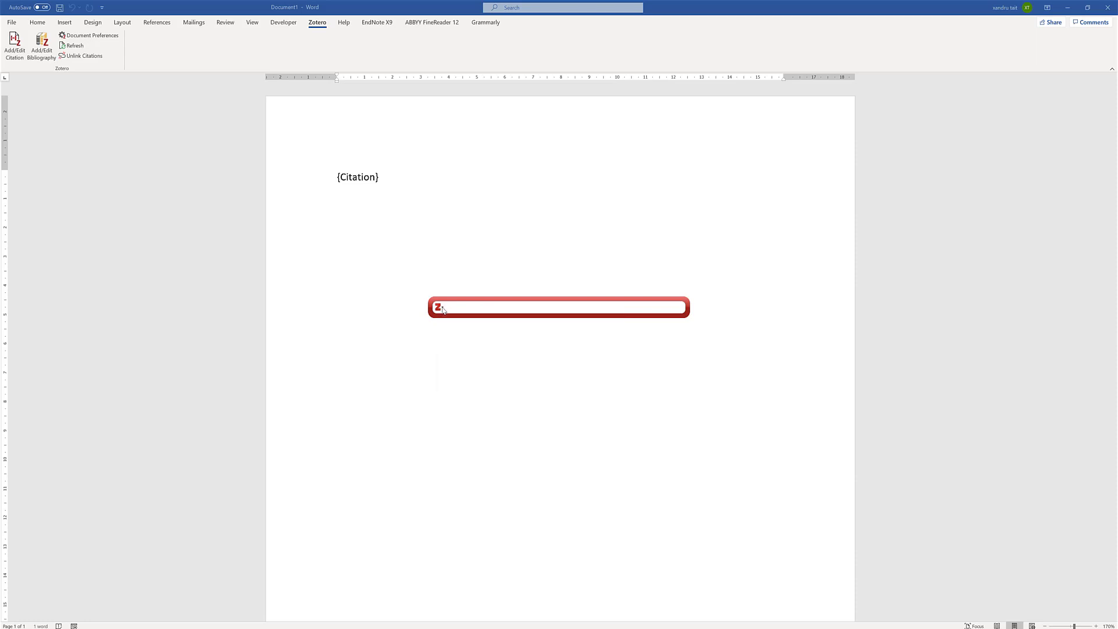
pyautogui.click(441, 308)
pyautogui.click(447, 328)
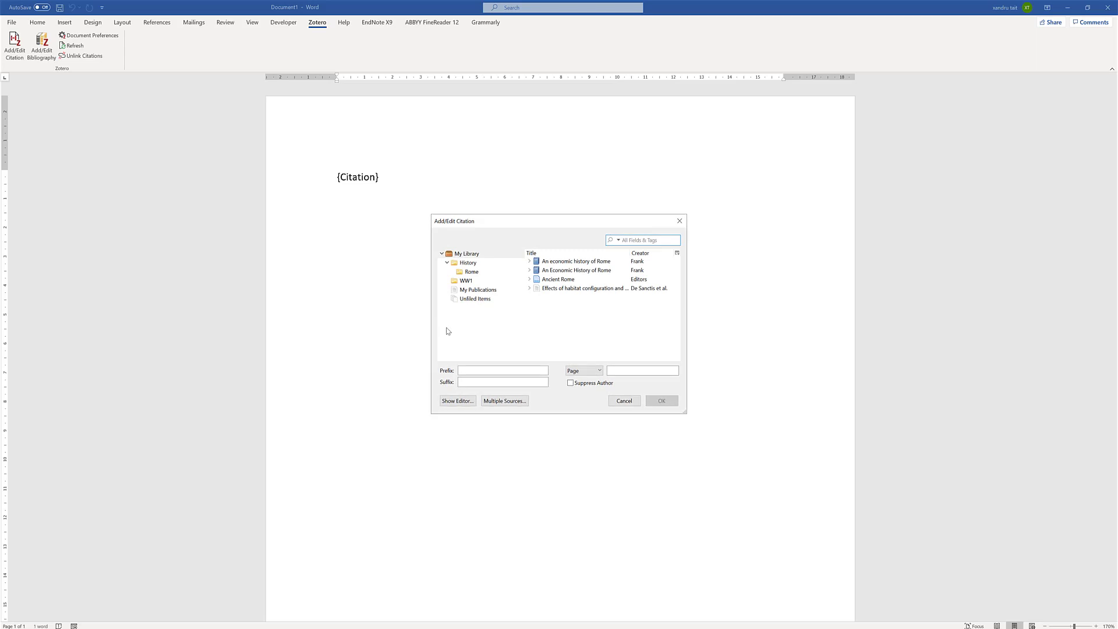
pyautogui.click(571, 289)
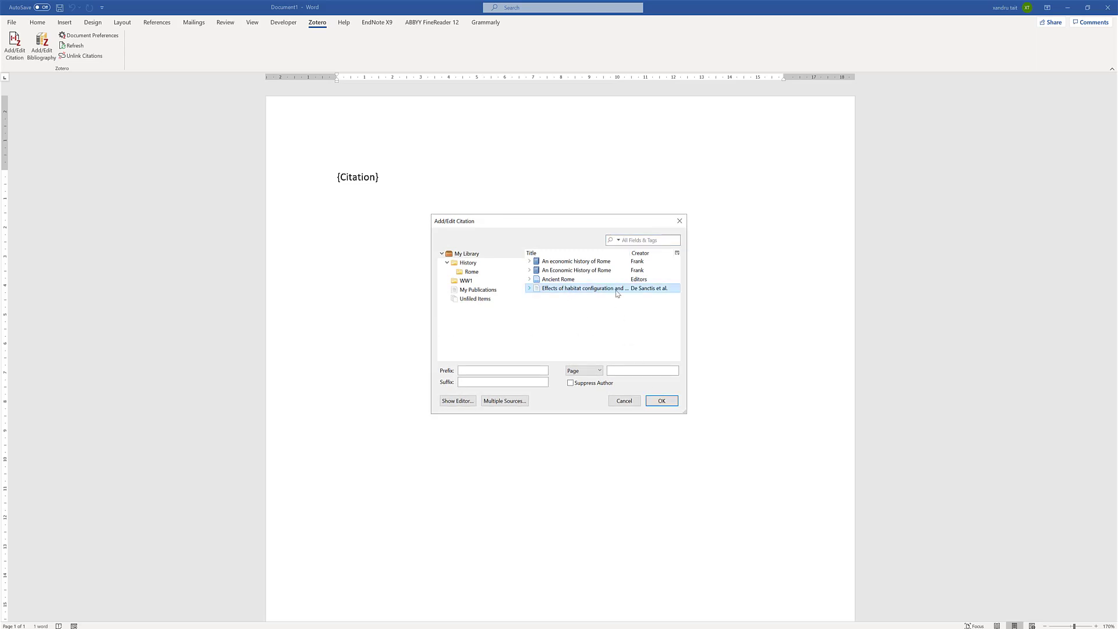
pyautogui.click(475, 373)
pyautogui.click(471, 383)
pyautogui.click(472, 372)
# - Add "An Economic History of Rome" as a second source, remove it again, and insert the citation with only the habitat article
pyautogui.click(504, 400)
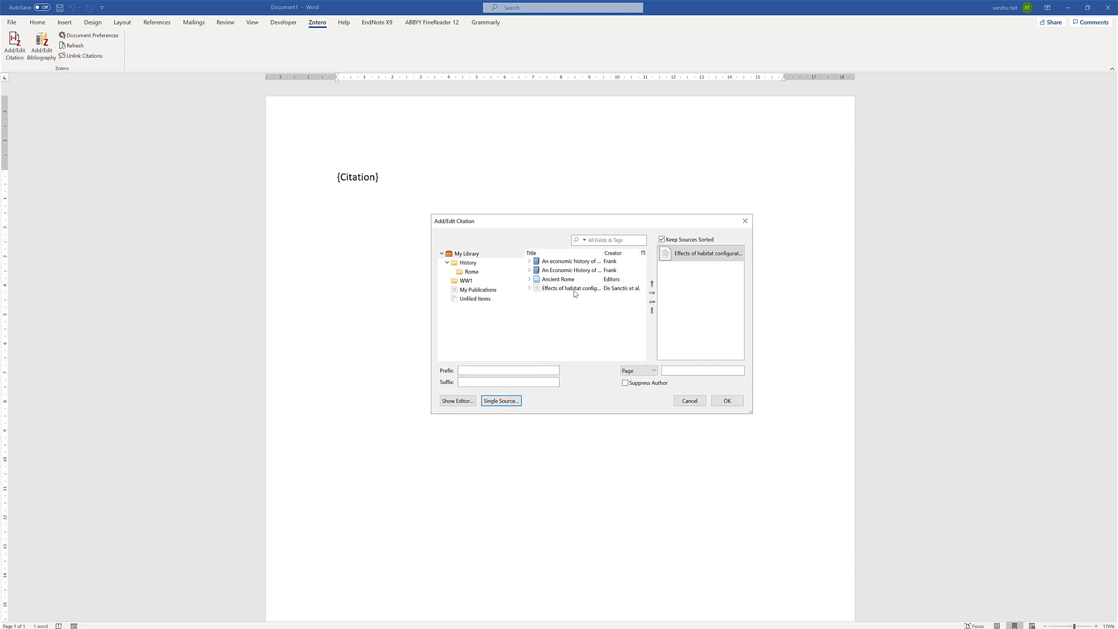
pyautogui.click(559, 271)
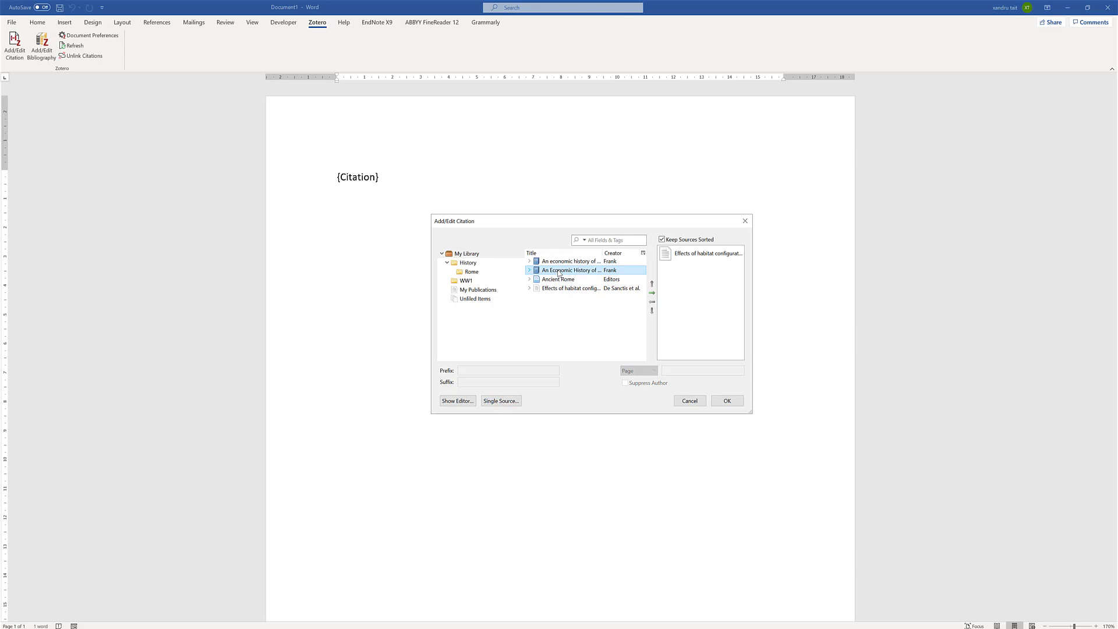
pyautogui.click(652, 293)
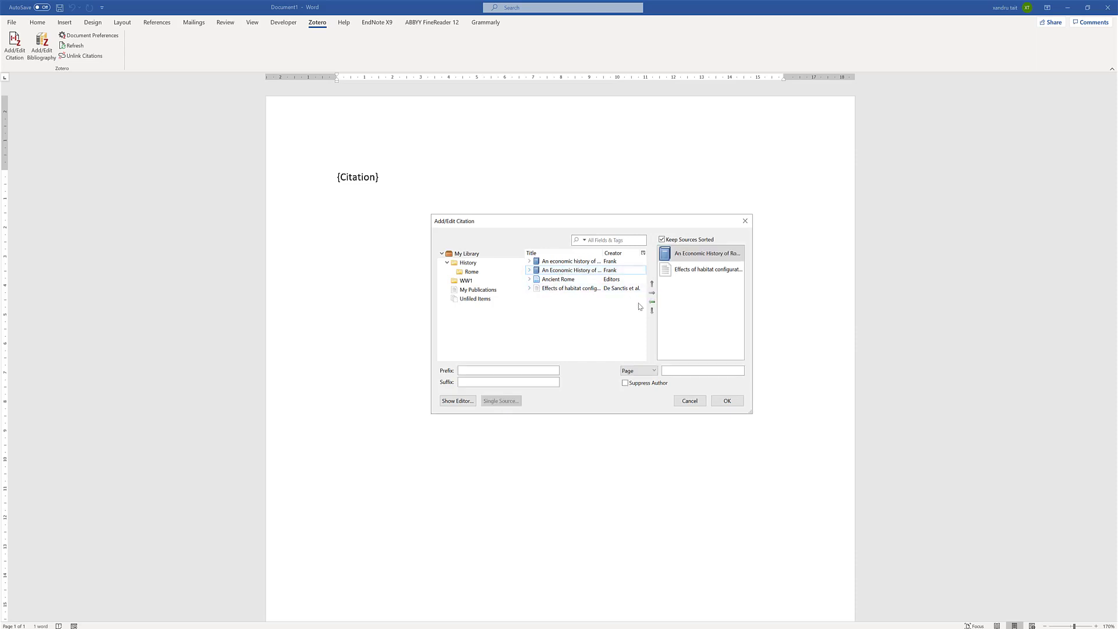
pyautogui.click(677, 271)
pyautogui.click(676, 257)
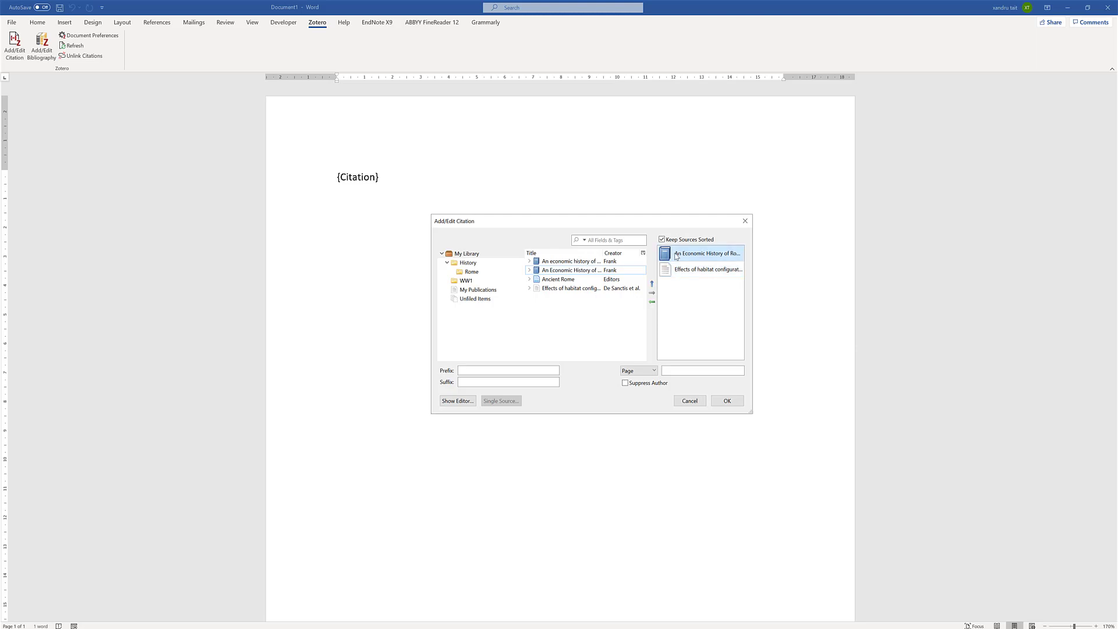
pyautogui.click(652, 302)
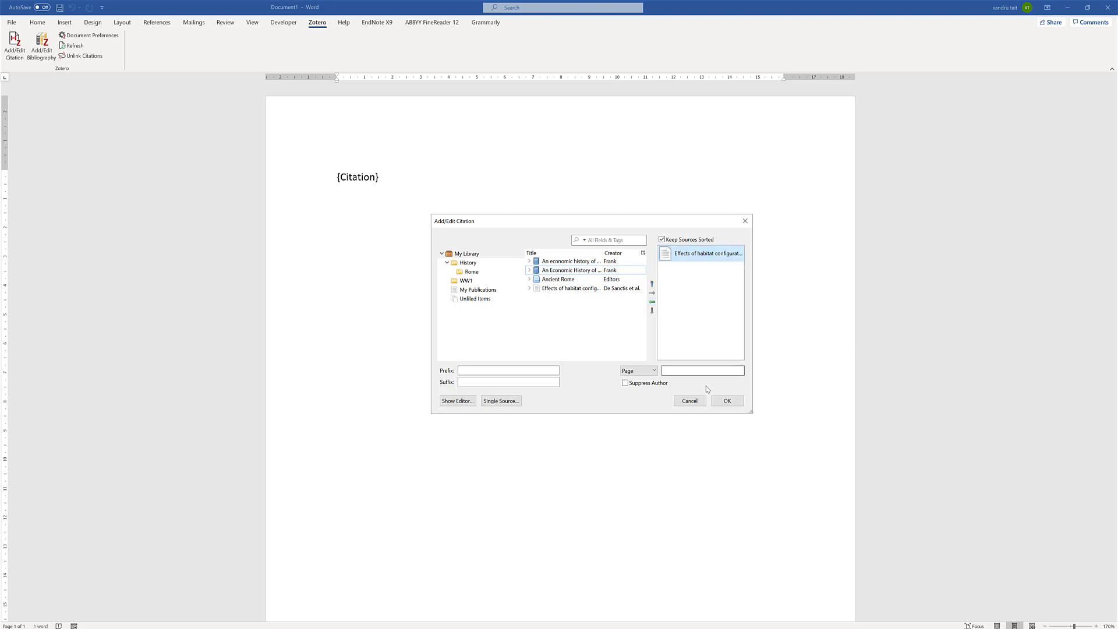
pyautogui.click(726, 401)
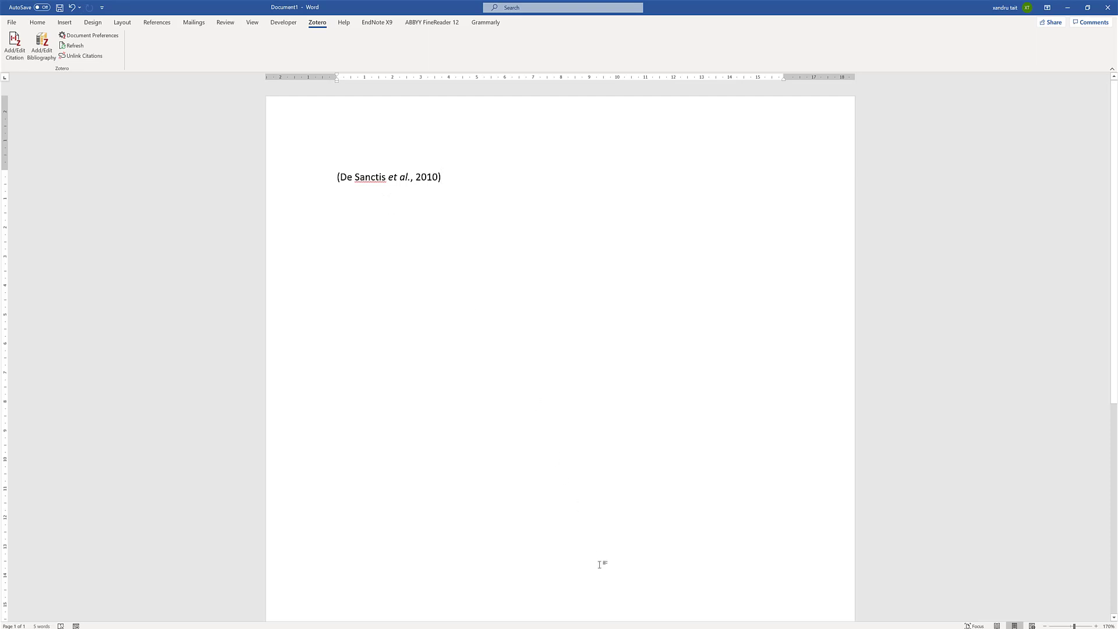
# - Switch to Zotero, open the "Effects of habitat configuration" article's web page from My Library, and copy the abstract's Methods paragraph
pyautogui.hotkey('alt', 'Tab')
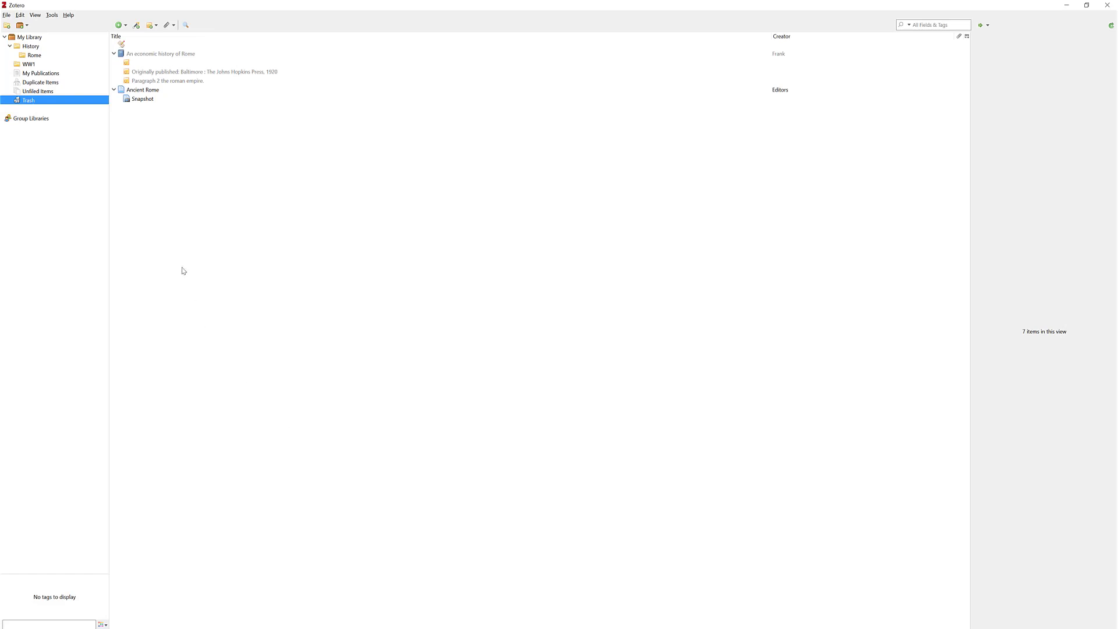
pyautogui.click(37, 40)
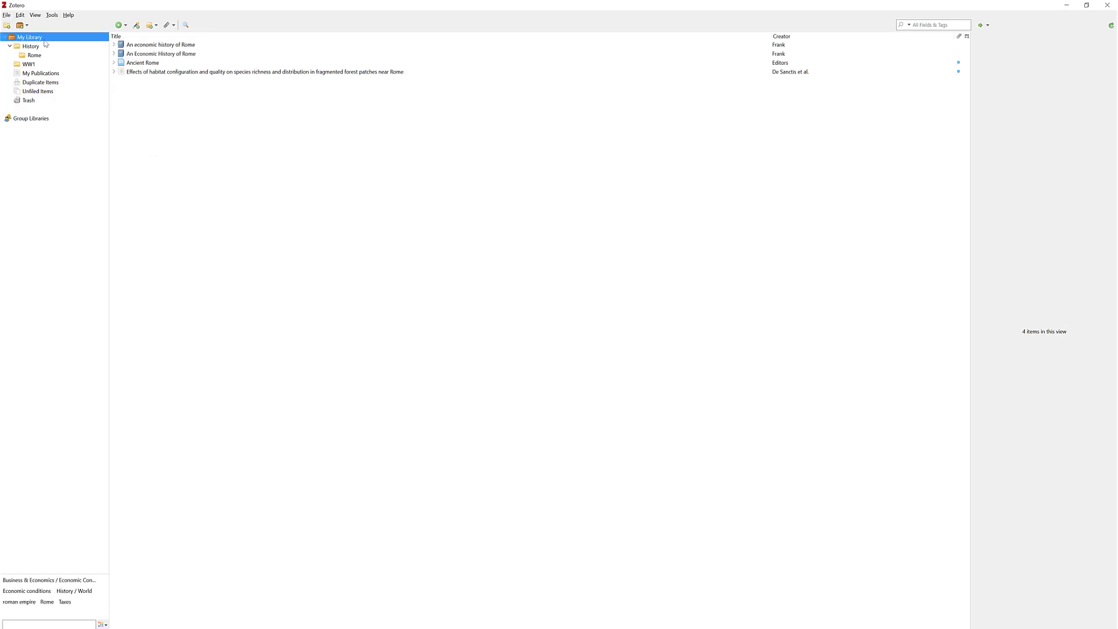
pyautogui.click(131, 73)
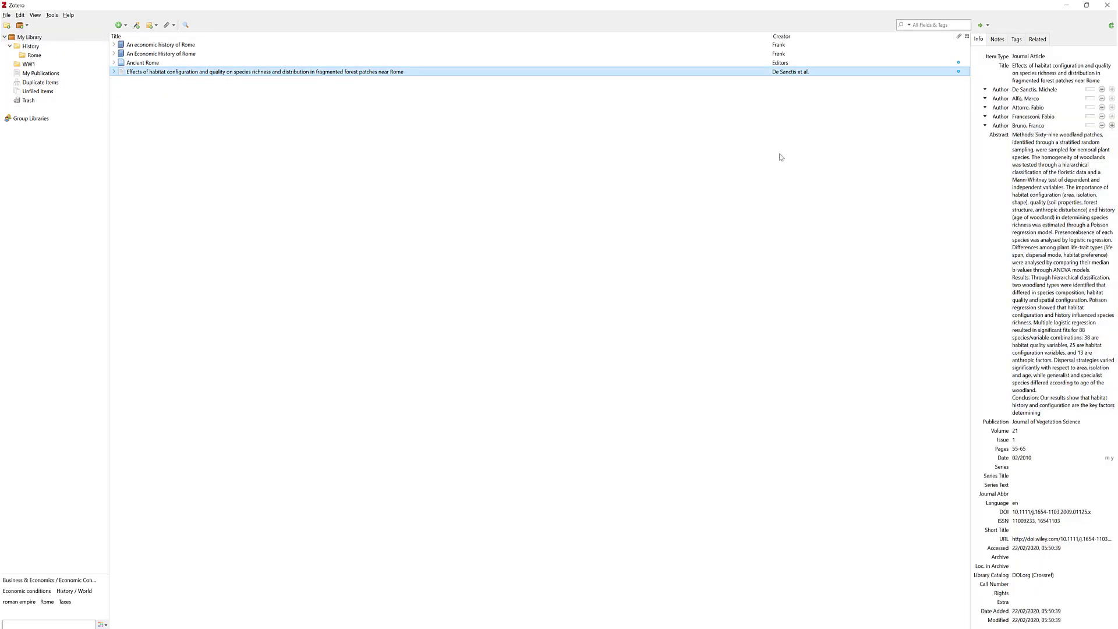
pyautogui.rightClick(239, 72)
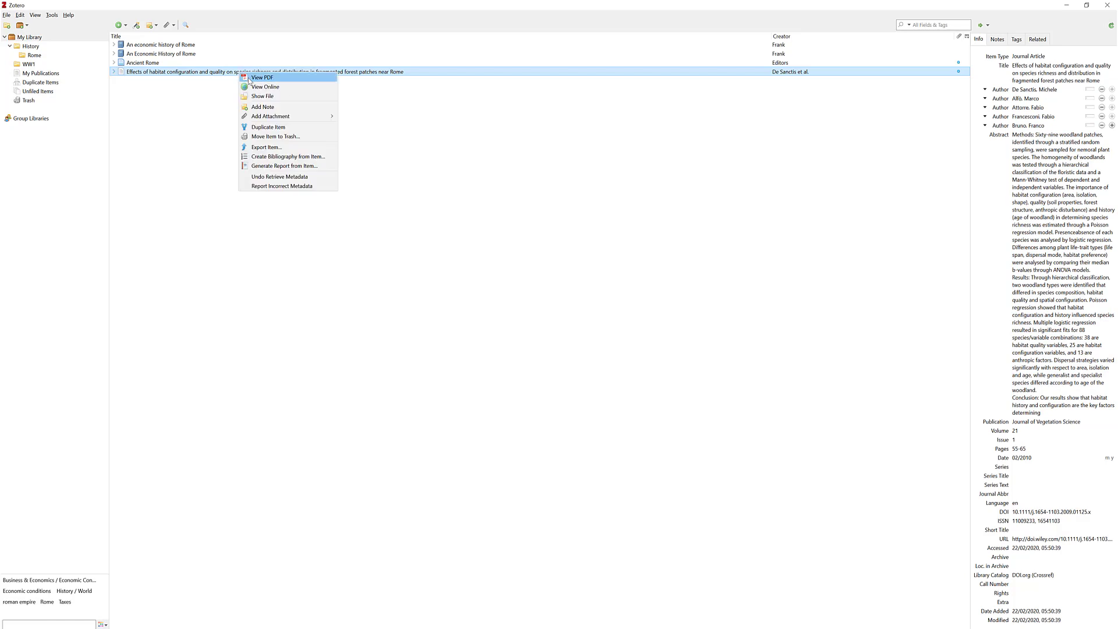
pyautogui.click(261, 95)
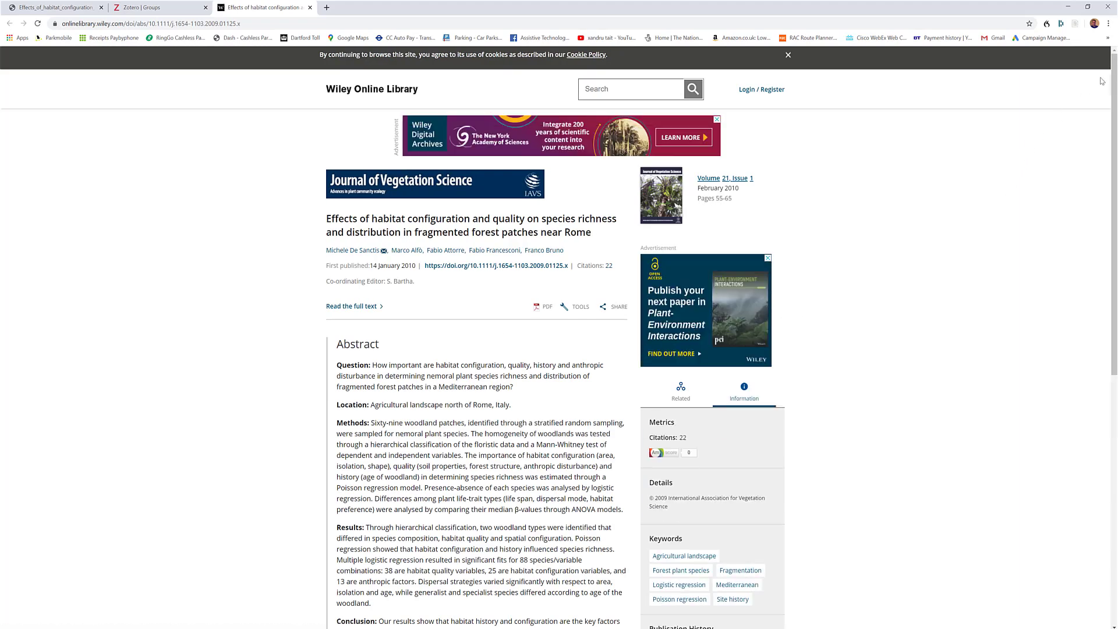
pyautogui.moveTo(1114, 74); pyautogui.dragTo(1116, 103)
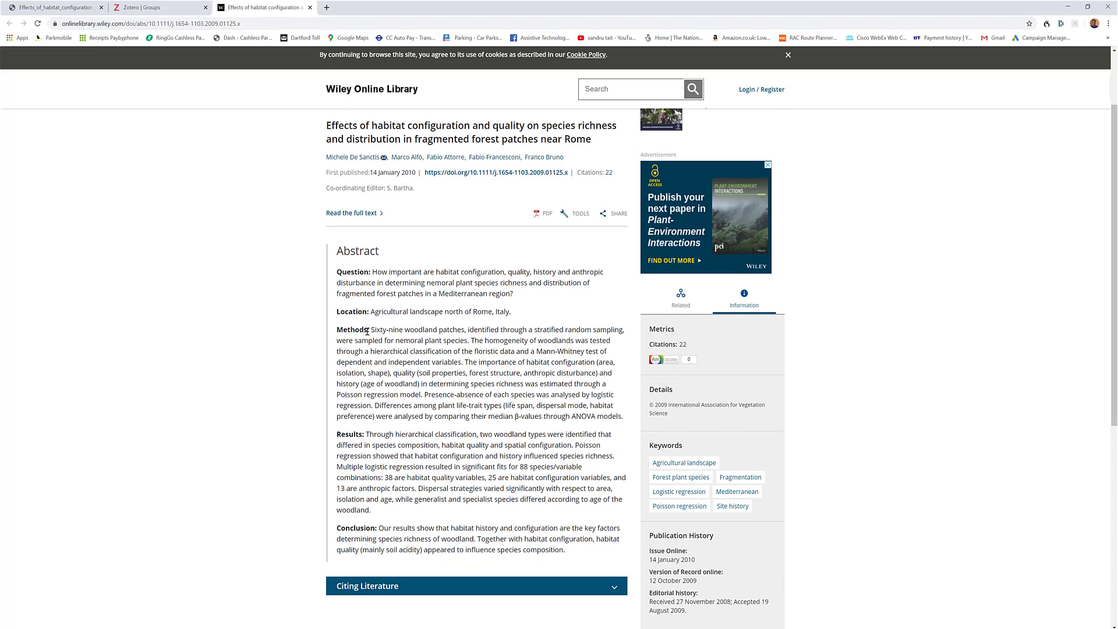
pyautogui.moveTo(370, 330); pyautogui.dragTo(626, 419)
pyautogui.hotkey('ctrl', 'c')
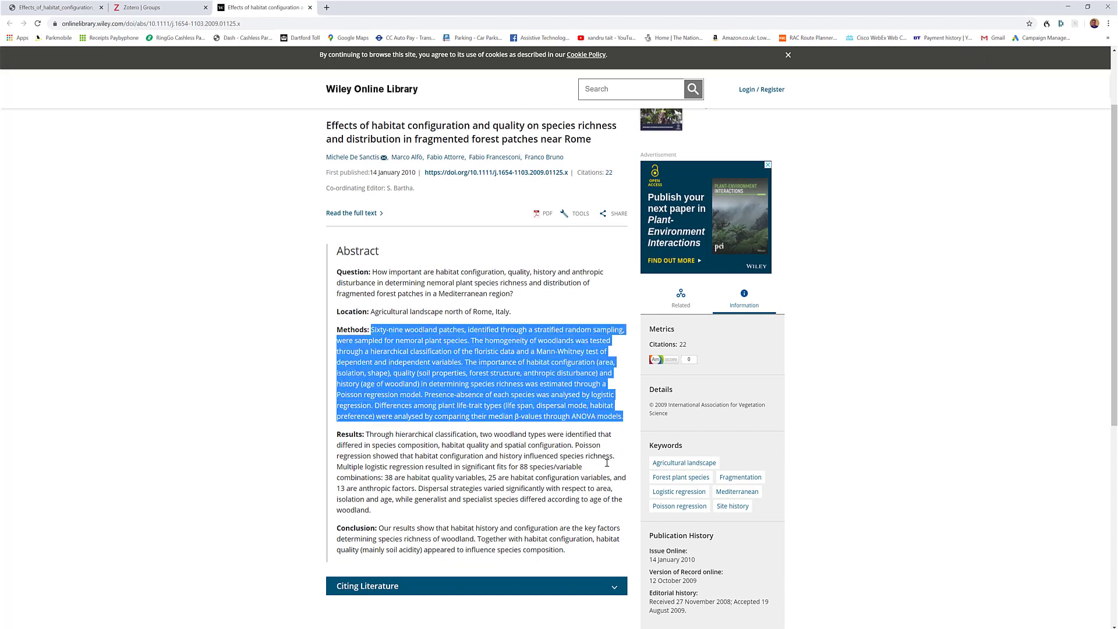
# - Back in Word, paste the Methods paragraph in front of the citation and enclose it in double quotation marks
pyautogui.hotkey('alt', 'Tab')
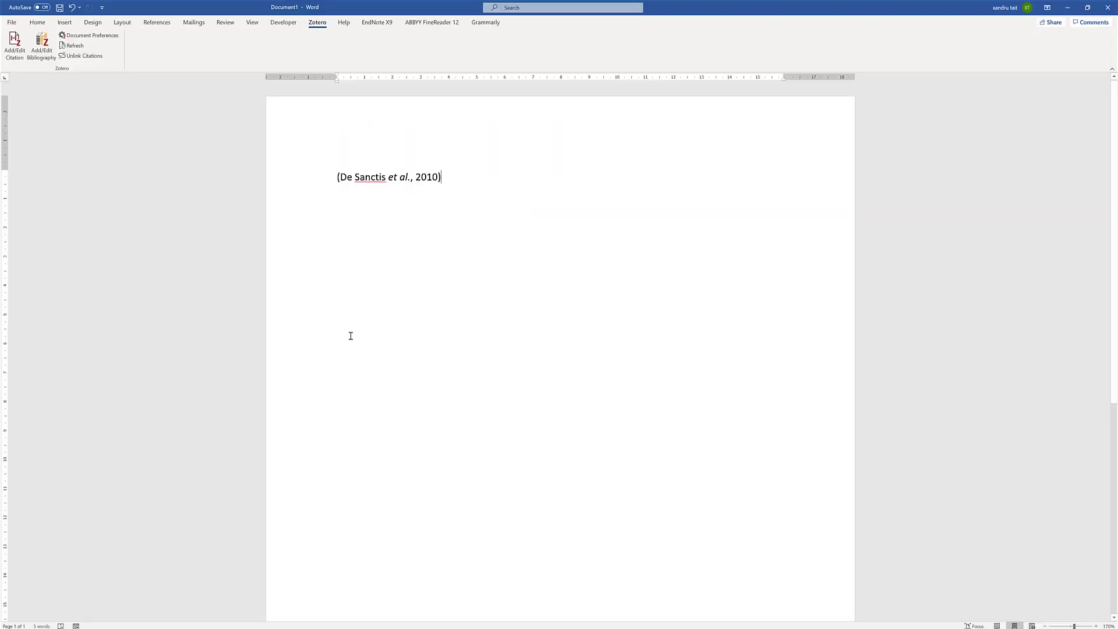
pyautogui.click(337, 178)
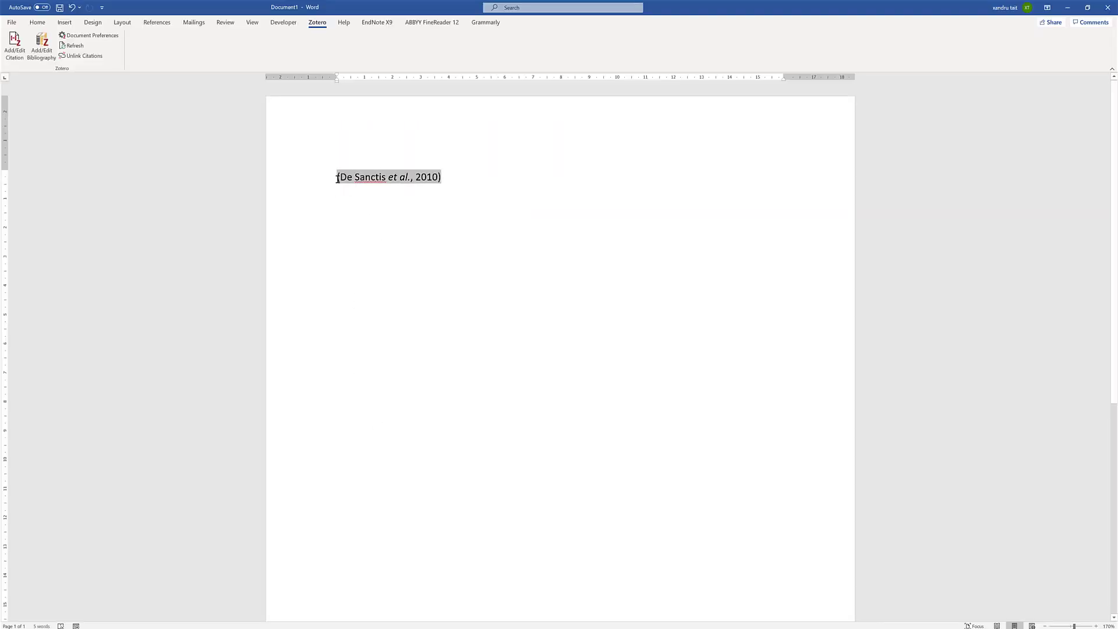
pyautogui.hotkey('ctrl', 'v')
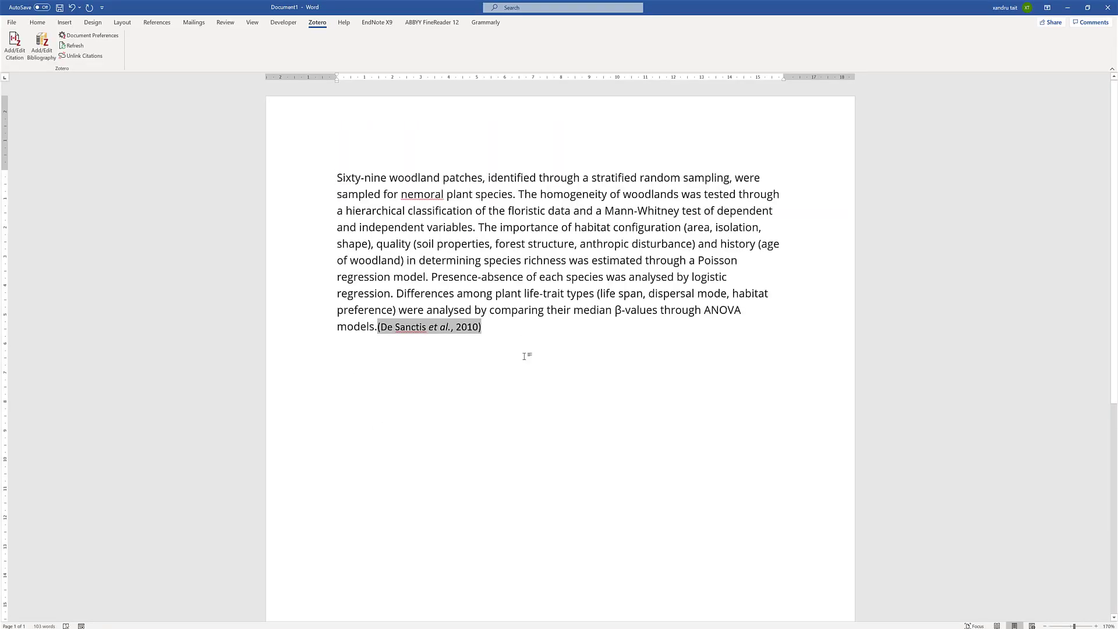
pyautogui.click(523, 358)
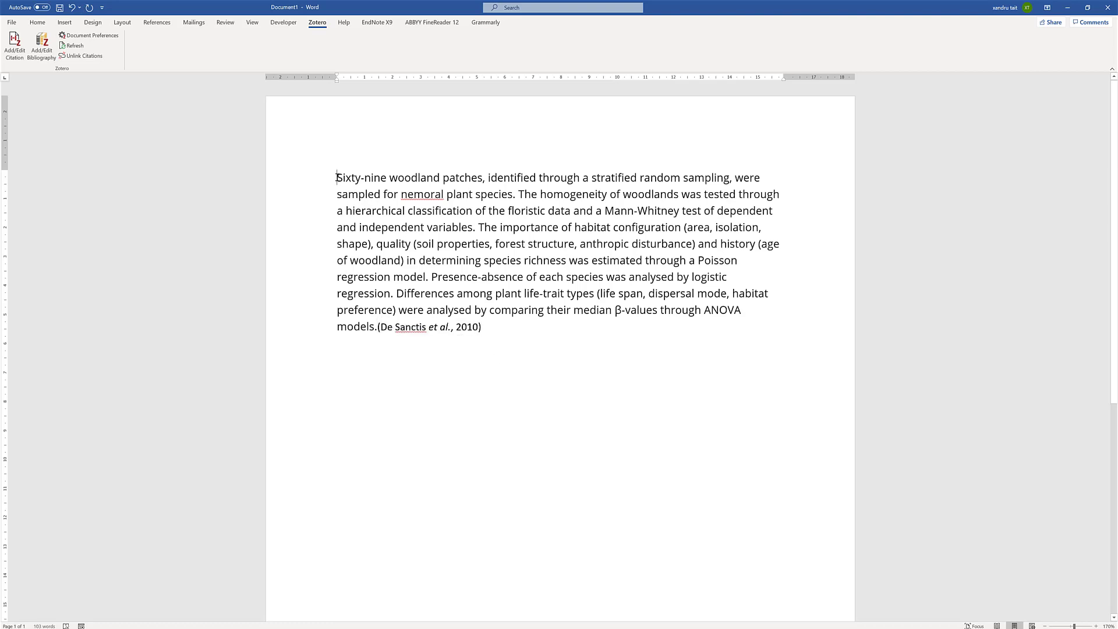
pyautogui.write('"')
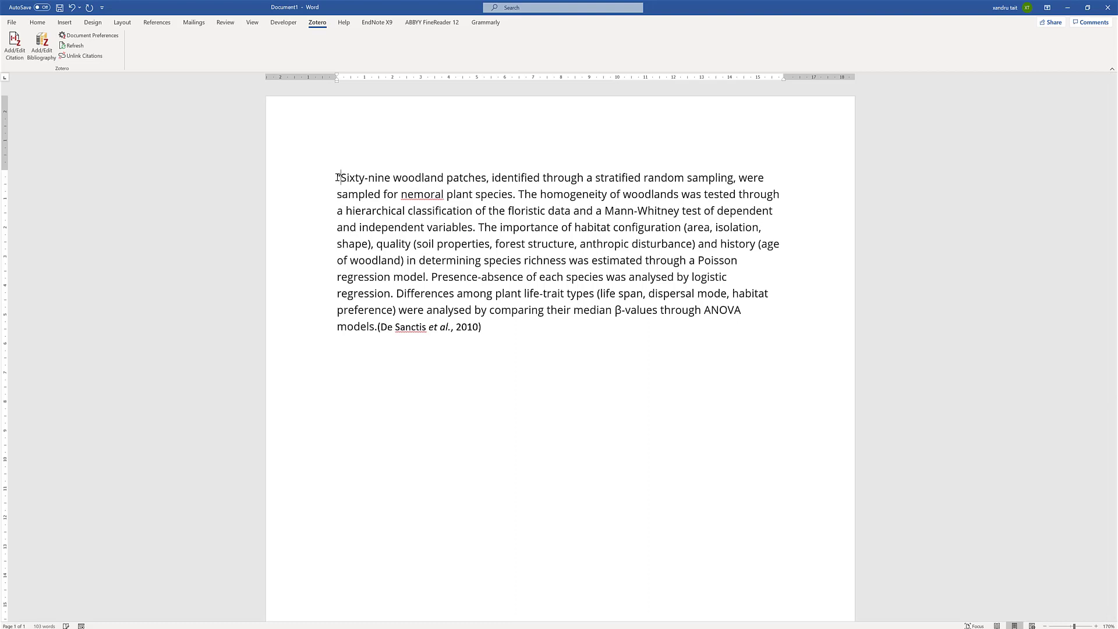
pyautogui.click(377, 326)
pyautogui.write('"')
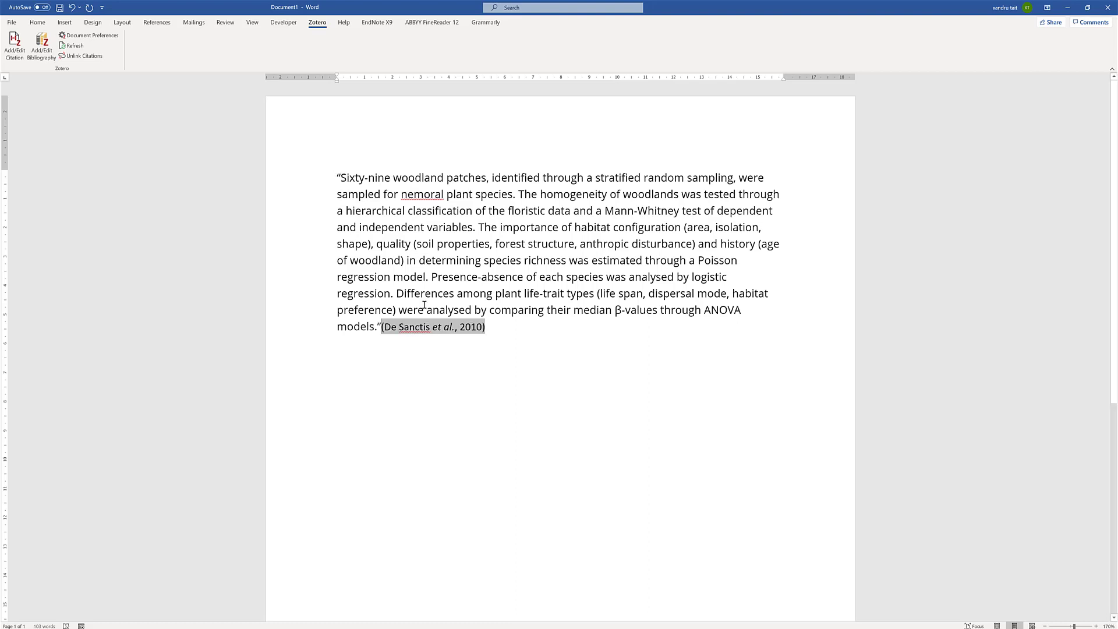
pyautogui.click(495, 329)
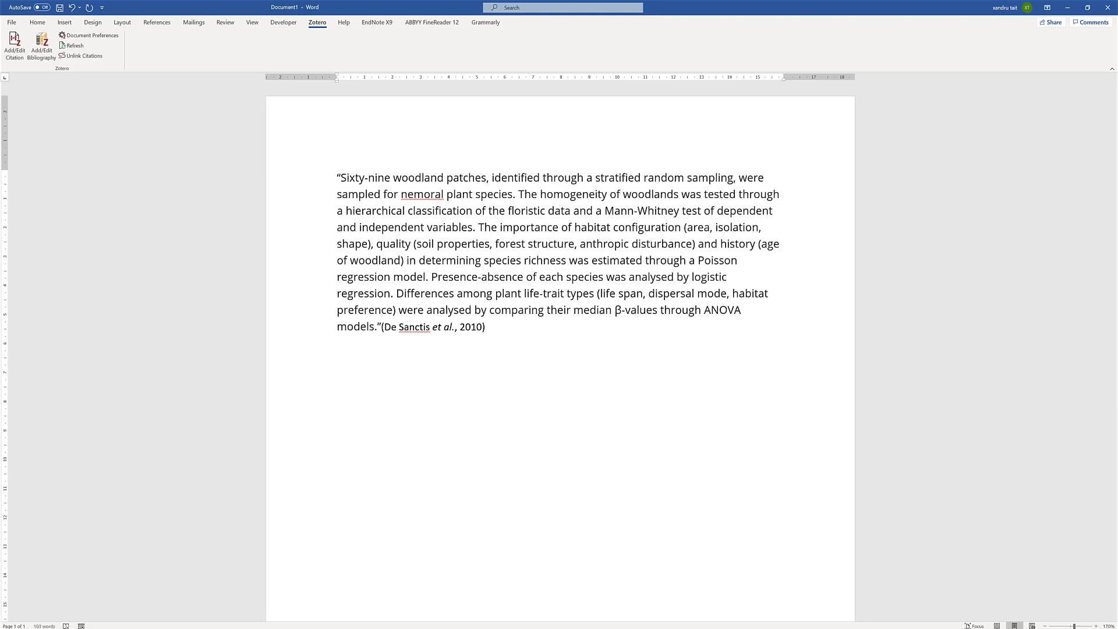
# - In Zotero, open the "Paragraph 2 the roman empire." note of "An economic history of Rome" and copy the words "the roman empire."
pyautogui.hotkey('alt', 'Tab')
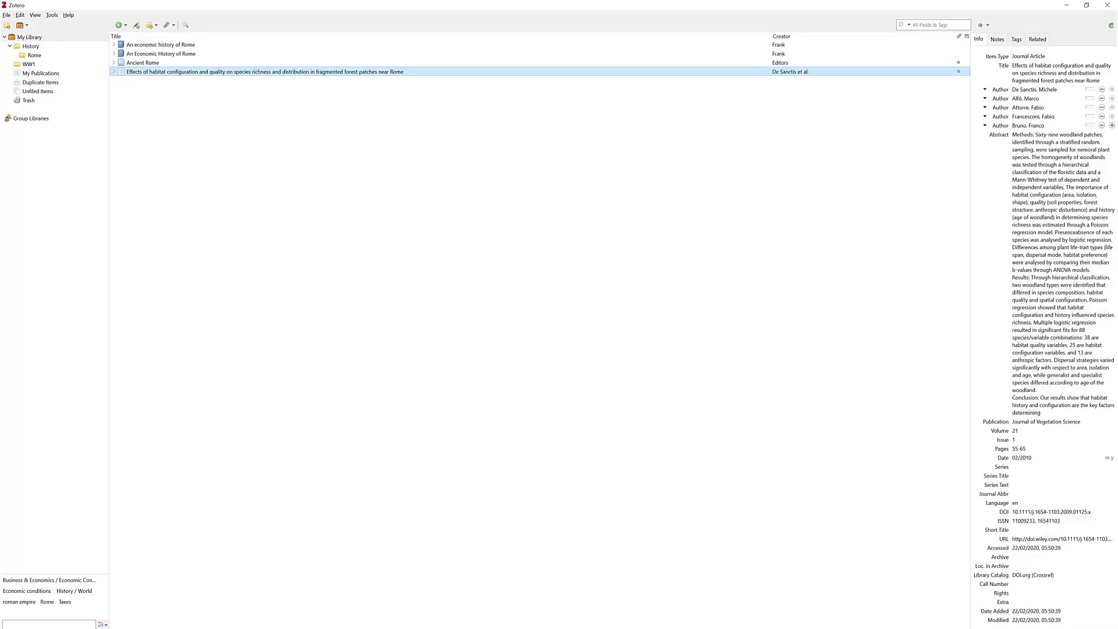
pyautogui.click(162, 53)
pyautogui.click(546, 45)
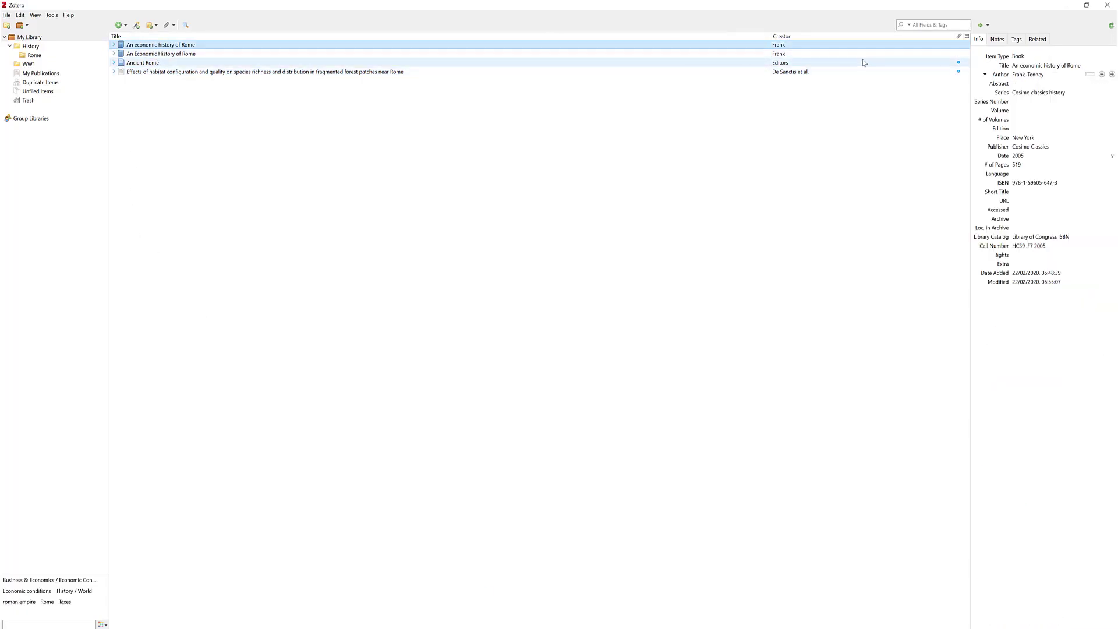
pyautogui.click(1003, 39)
pyautogui.click(1012, 74)
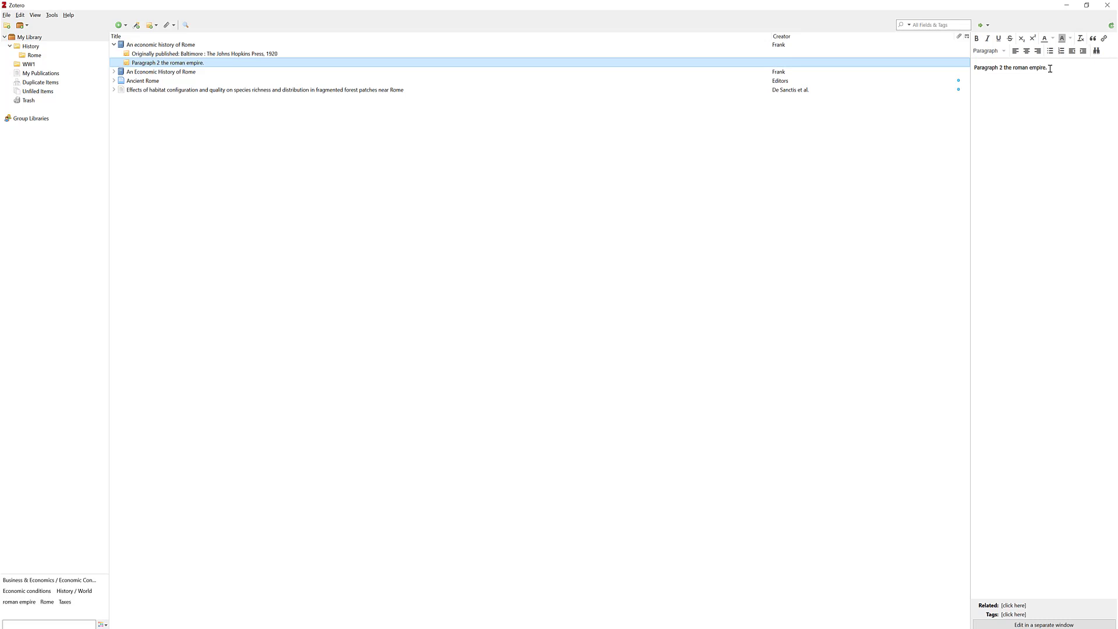
pyautogui.moveTo(1048, 68); pyautogui.dragTo(1006, 68)
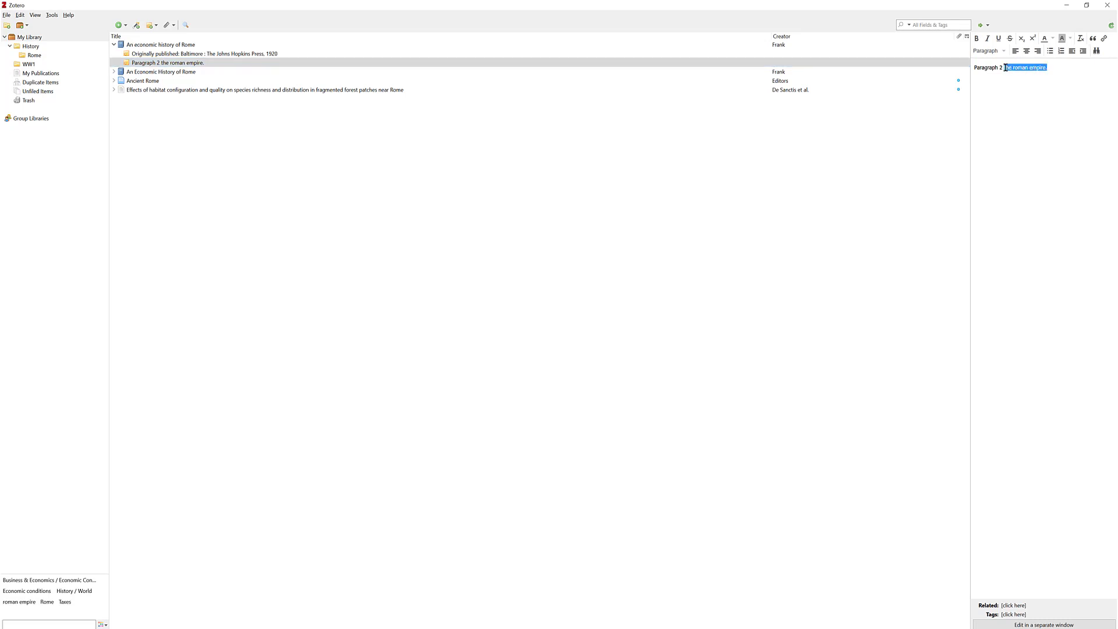
pyautogui.rightClick(1012, 67)
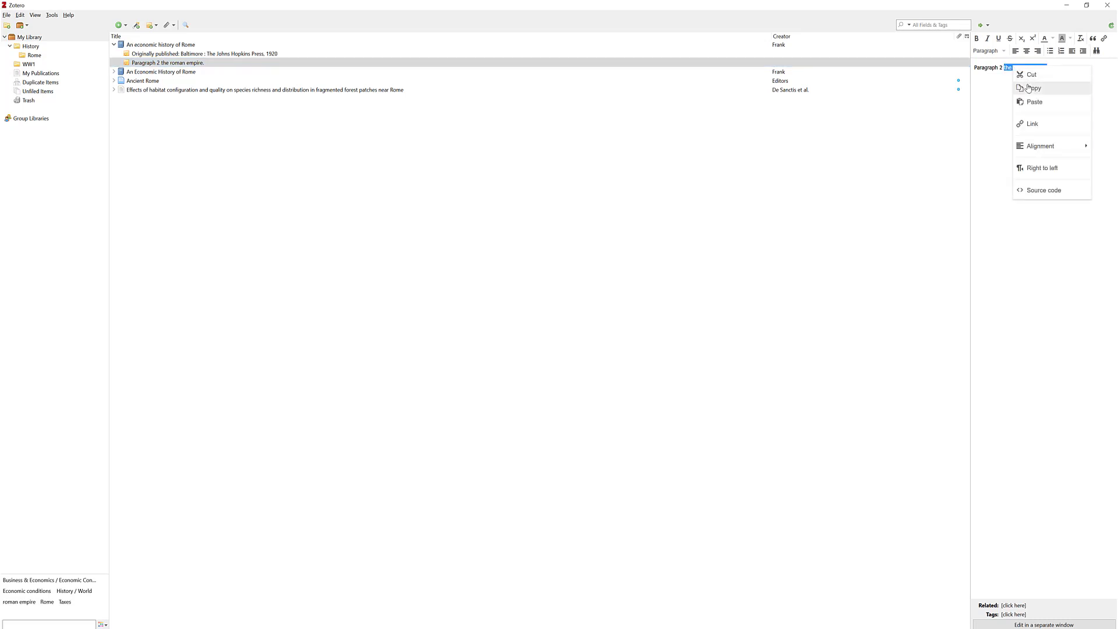
pyautogui.click(1029, 89)
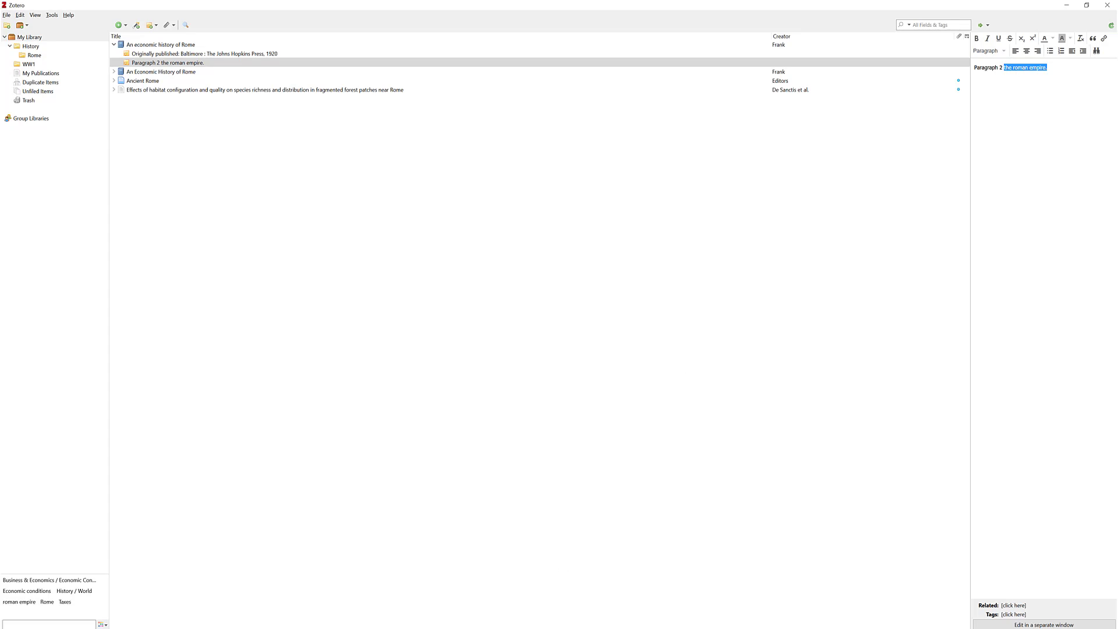
# - In Word, paste the note text after the citation and cite "An Economic History of Rome", page 45, using the classic view
pyautogui.hotkey('alt', 'Tab')
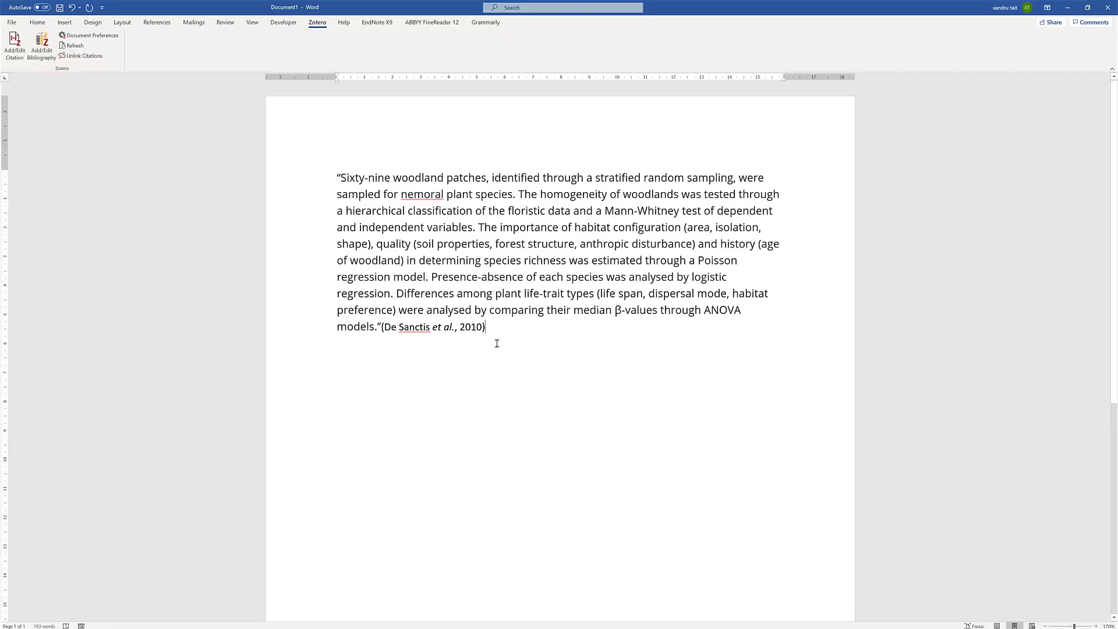
pyautogui.hotkey('ctrl', 'v')
pyautogui.click(15, 46)
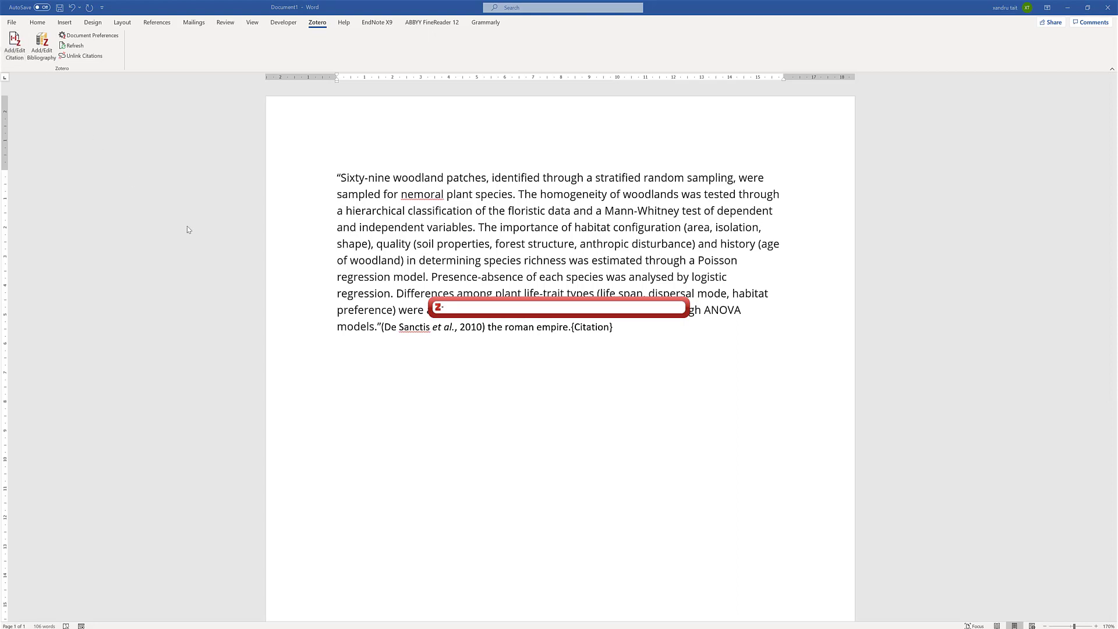
pyautogui.click(441, 309)
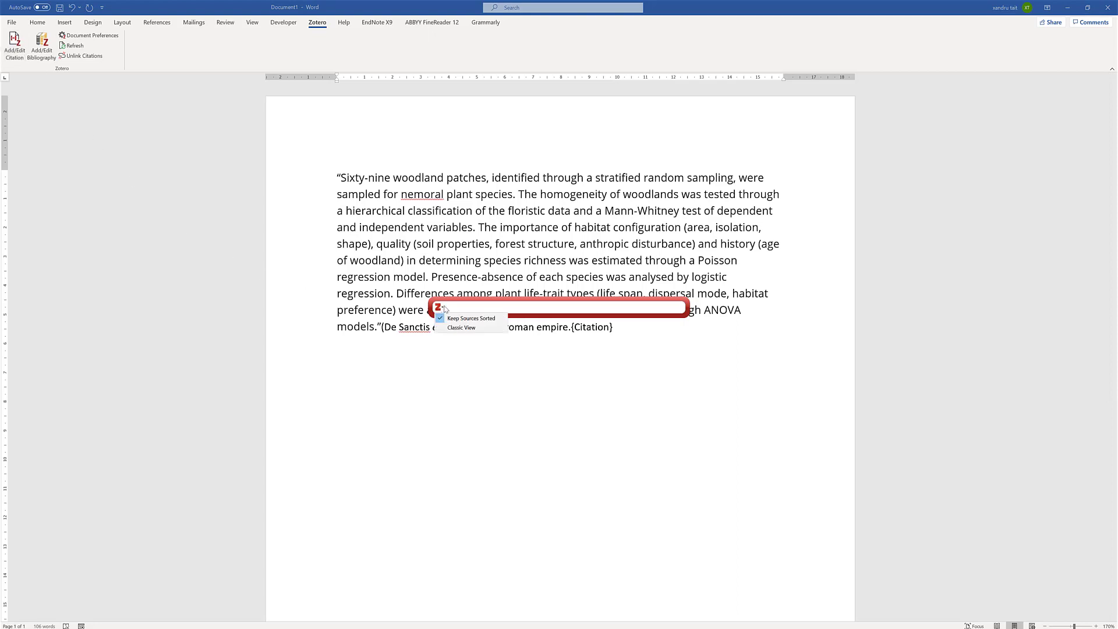
pyautogui.click(459, 328)
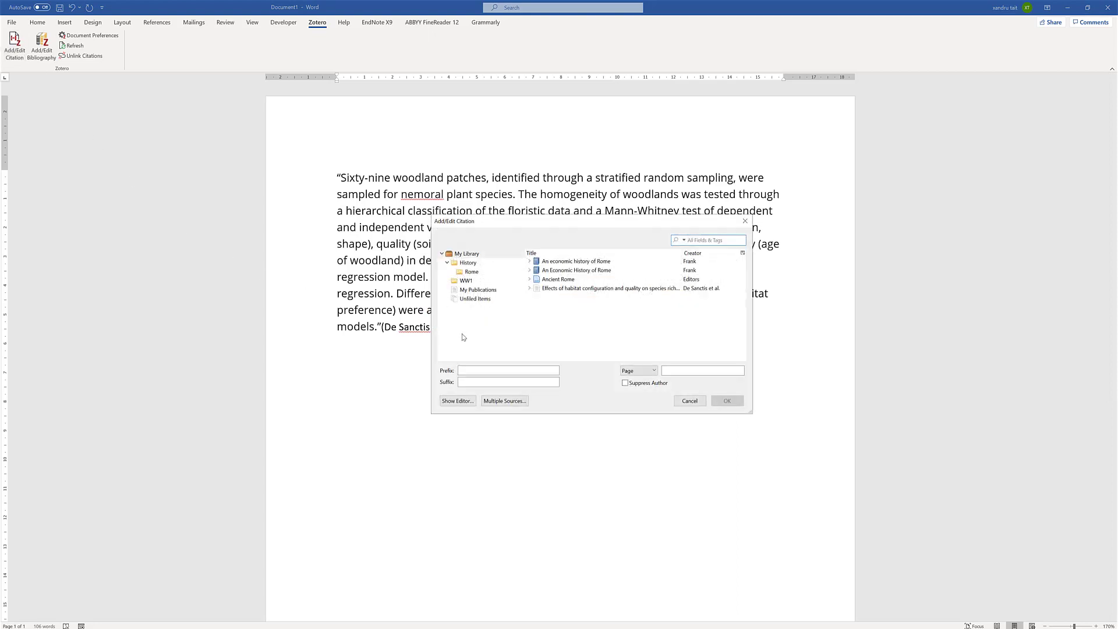
pyautogui.click(578, 273)
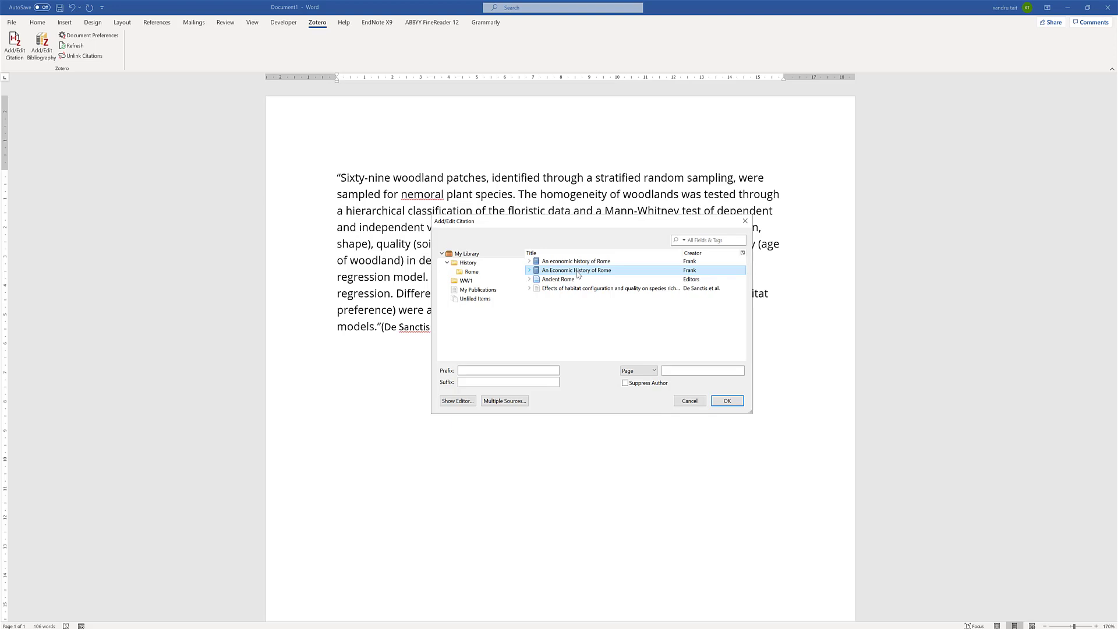
pyautogui.click(688, 372)
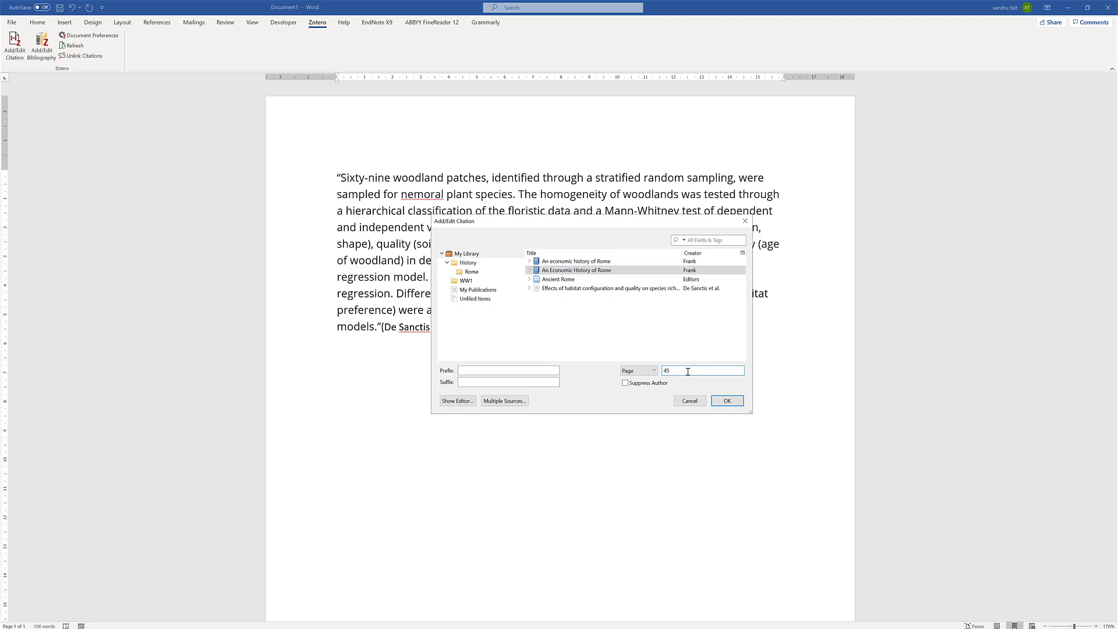
pyautogui.click(725, 402)
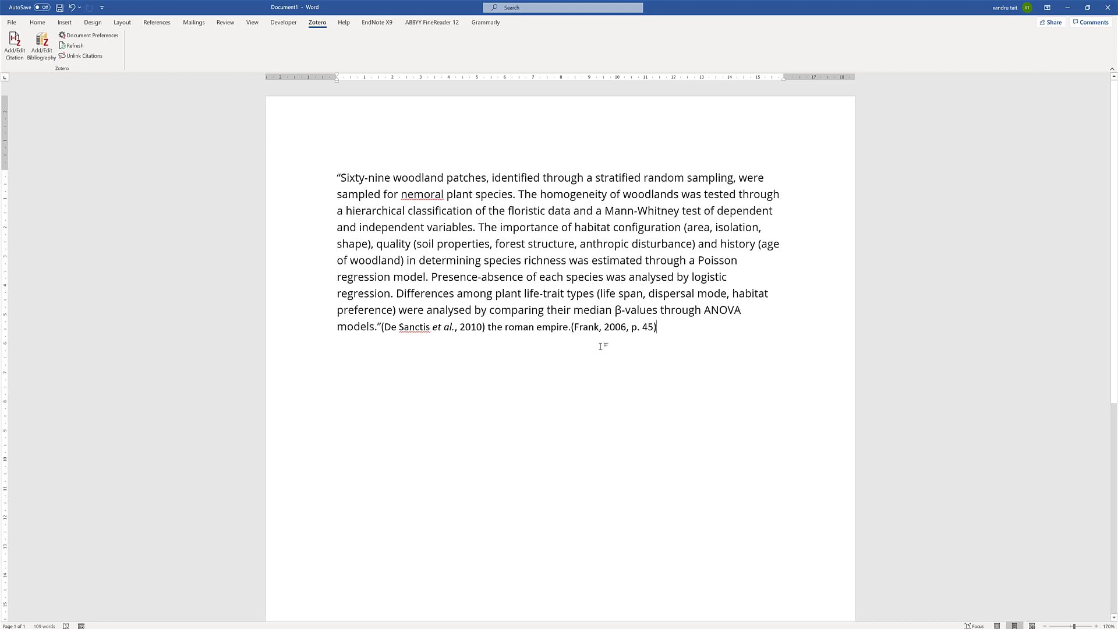
# - Add two line breaks after the last citation and insert the Zotero bibliography there
pyautogui.press('Return')
pyautogui.press('Return')
pyautogui.click(42, 47)
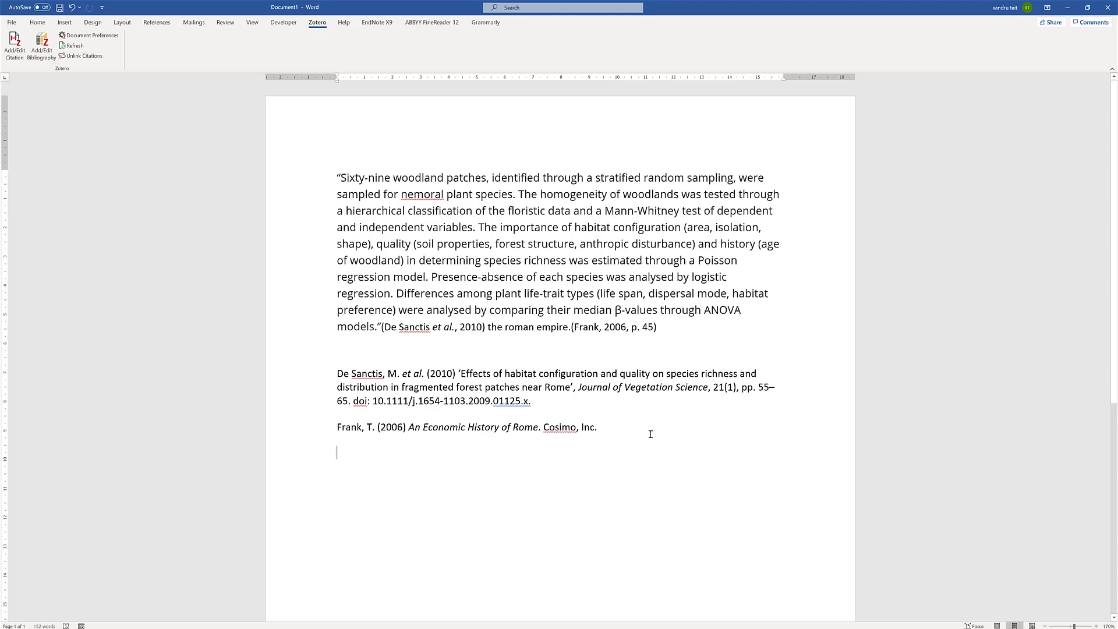
# - Delete the whole bibliography and insert it again below the cited text
pyautogui.moveTo(311, 454); pyautogui.dragTo(309, 373)
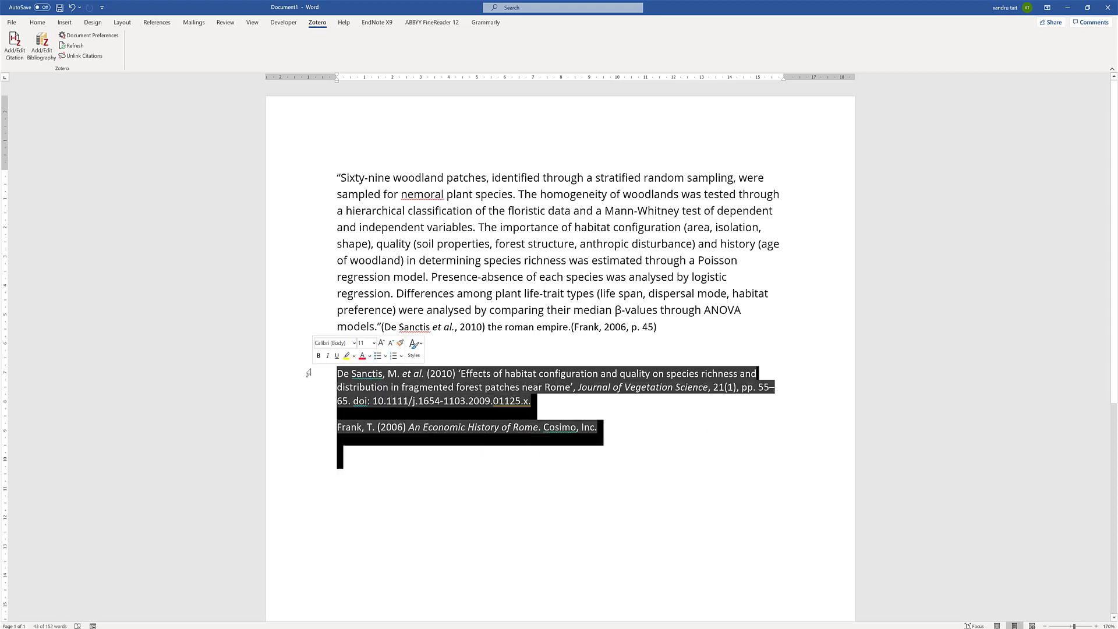
pyautogui.press('BackSpace')
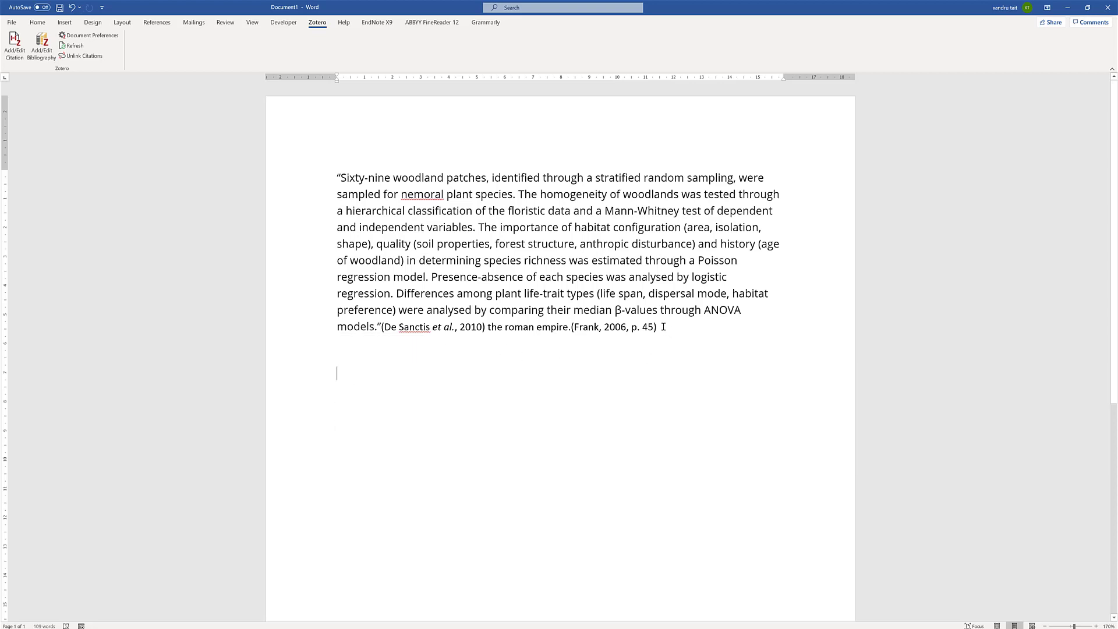
pyautogui.click(664, 326)
pyautogui.click(39, 49)
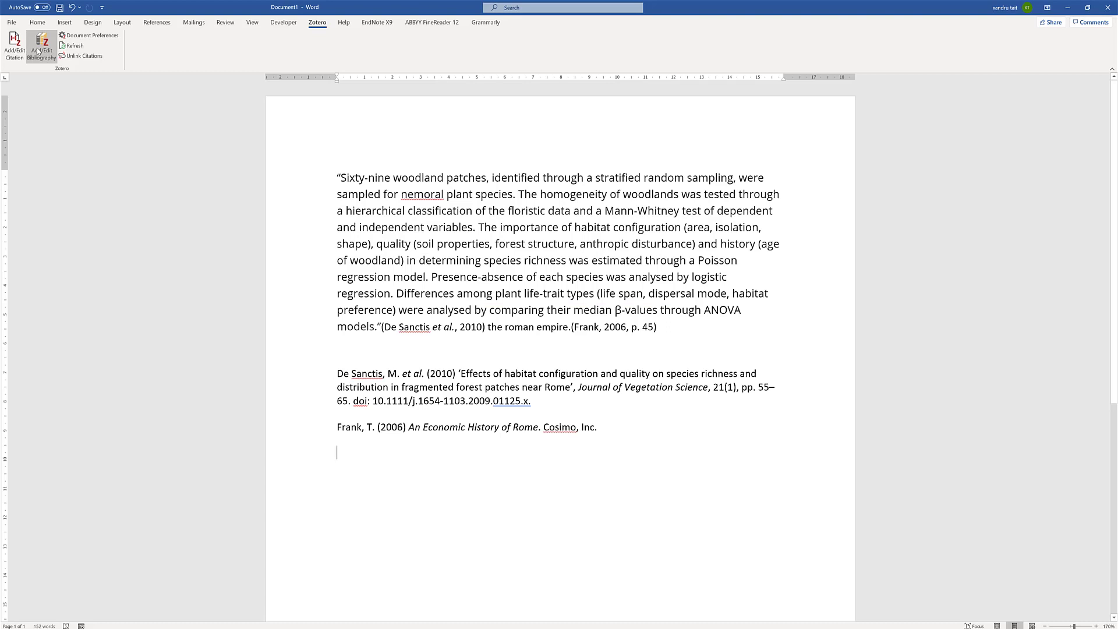
# - Unlink the document's citations from Zotero and accept the removal of the field codes
pyautogui.click(88, 57)
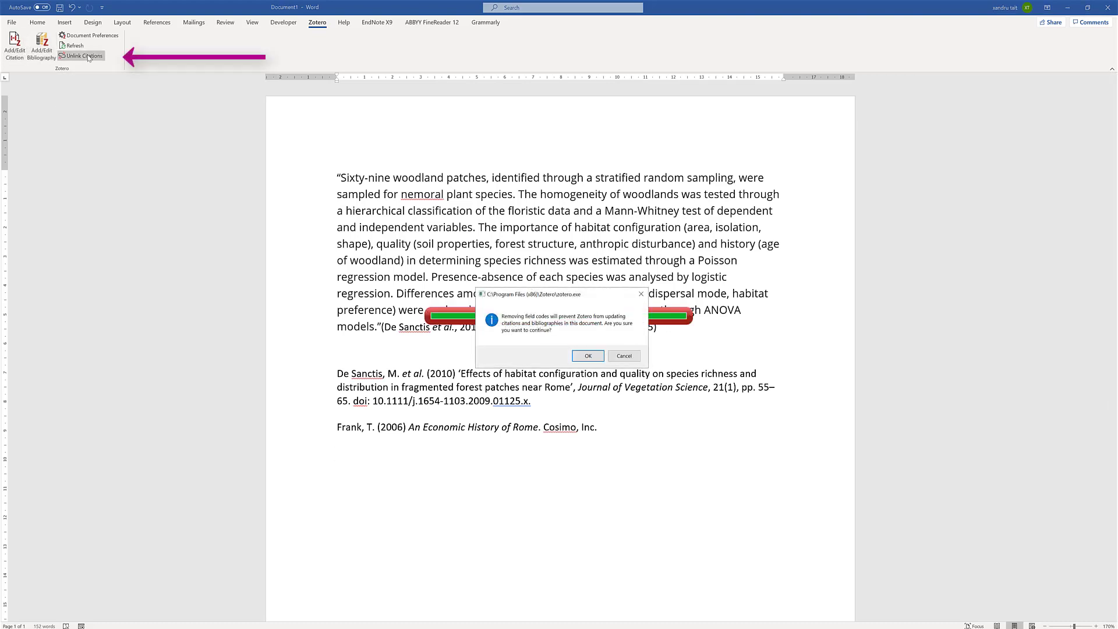
pyautogui.click(588, 357)
# - Delete the unlinked bibliography text and try to insert a new Zotero bibliography in its place
pyautogui.moveTo(600, 437); pyautogui.dragTo(312, 376)
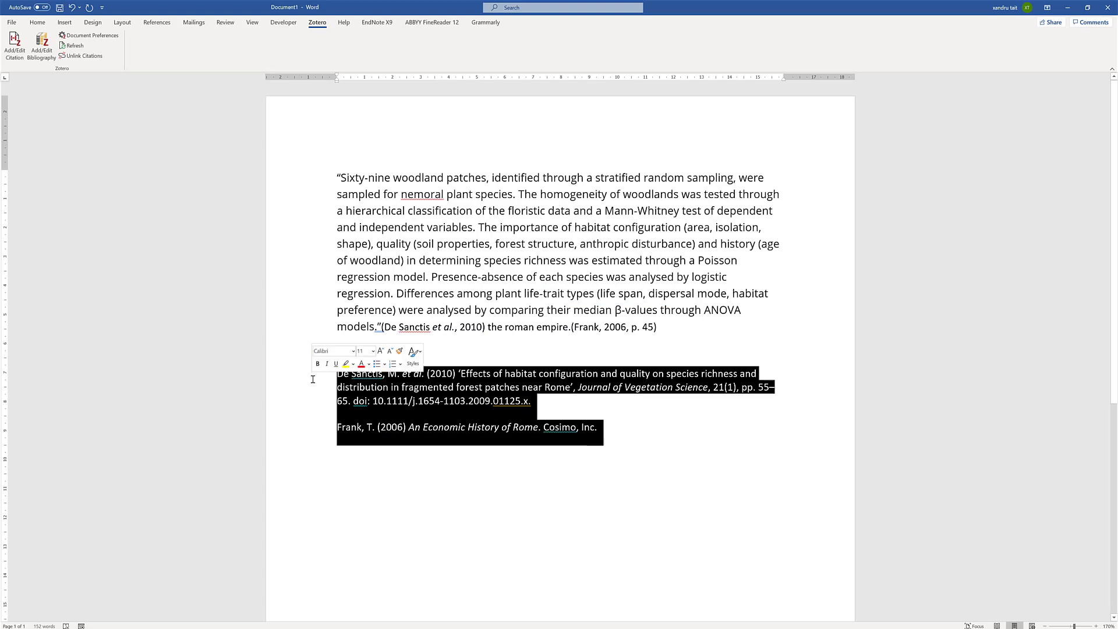
pyautogui.press('Delete')
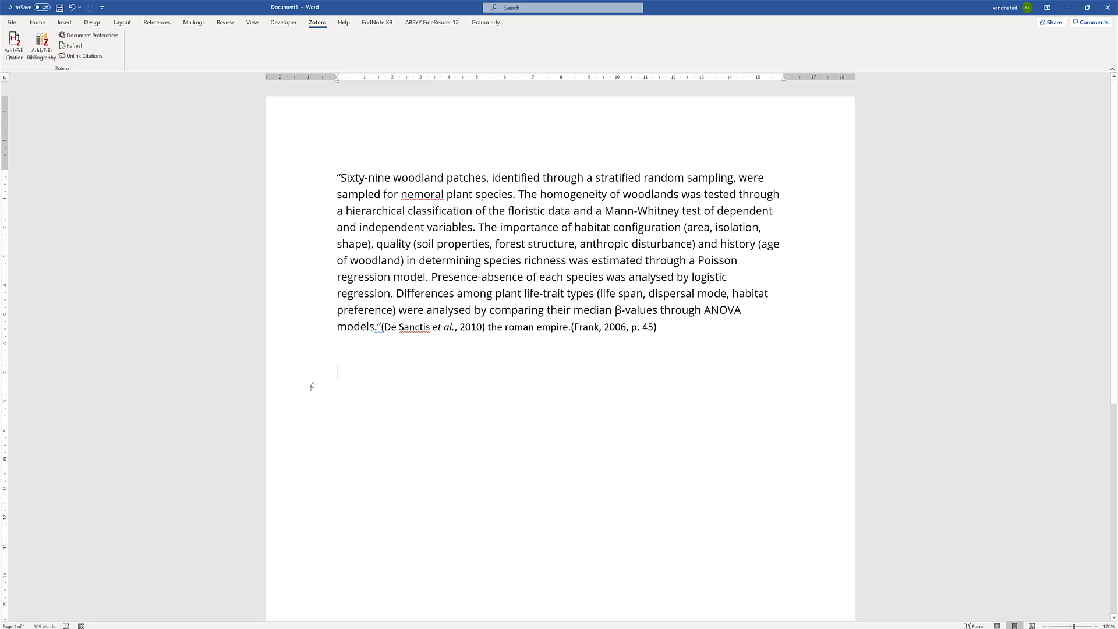
pyautogui.click(42, 51)
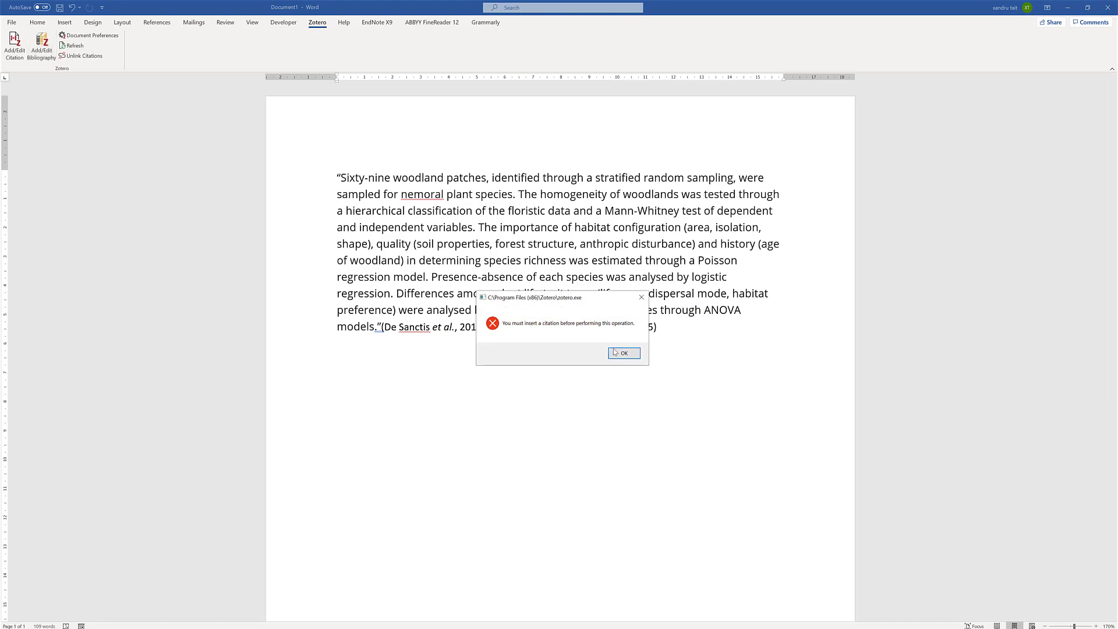
# - Dismiss the error message and delete the unlinked citation text and the words between them after the quoted paragraph
pyautogui.click(621, 354)
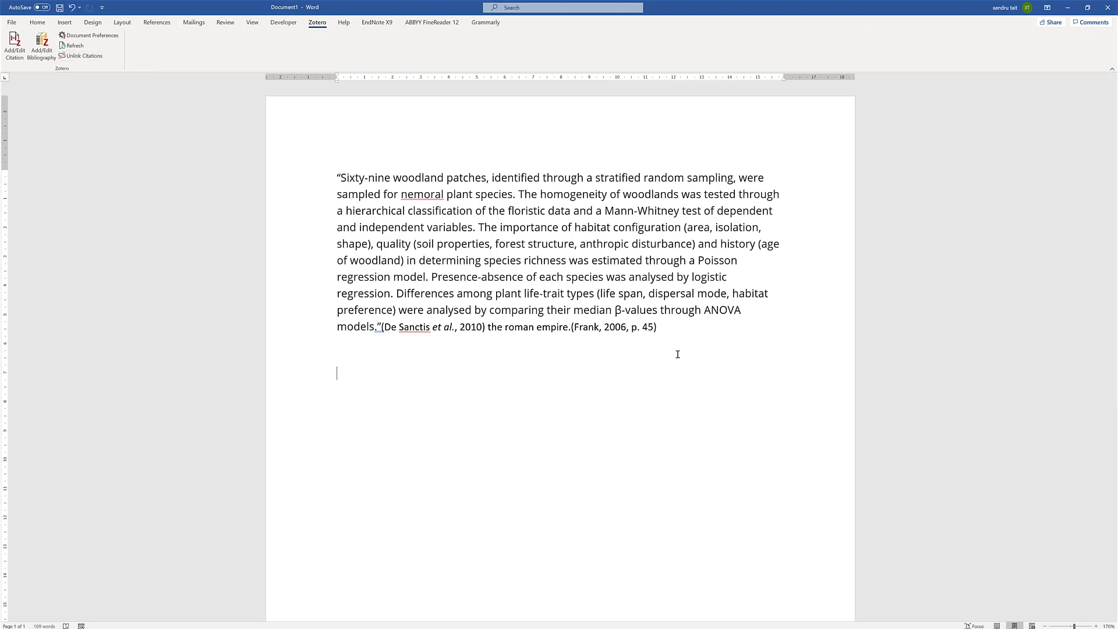
pyautogui.moveTo(656, 326); pyautogui.dragTo(382, 327)
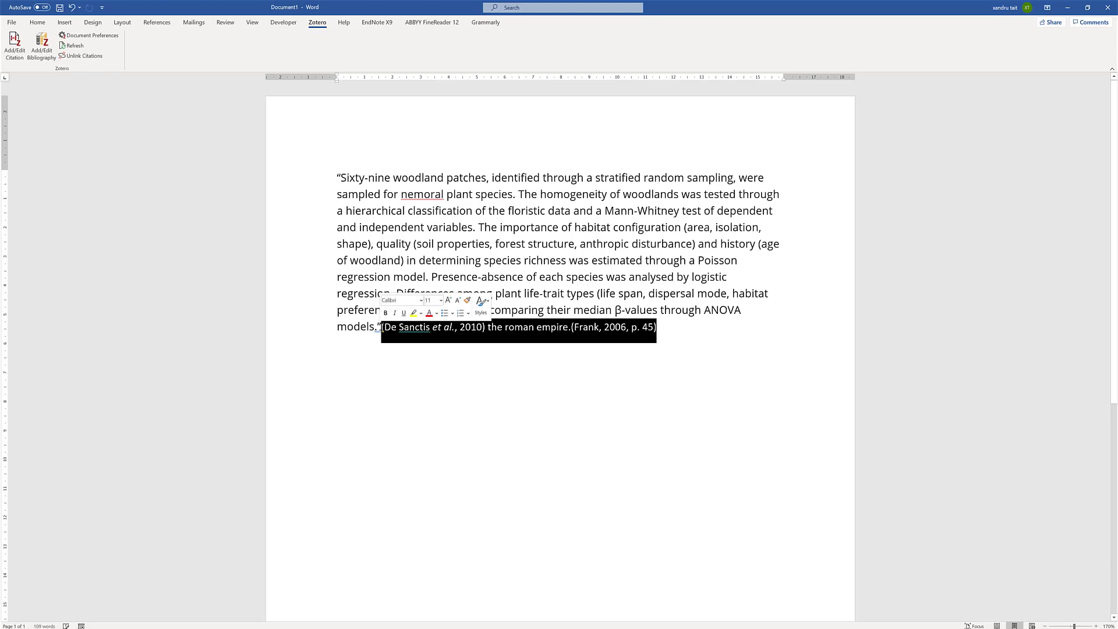
pyautogui.press('Delete')
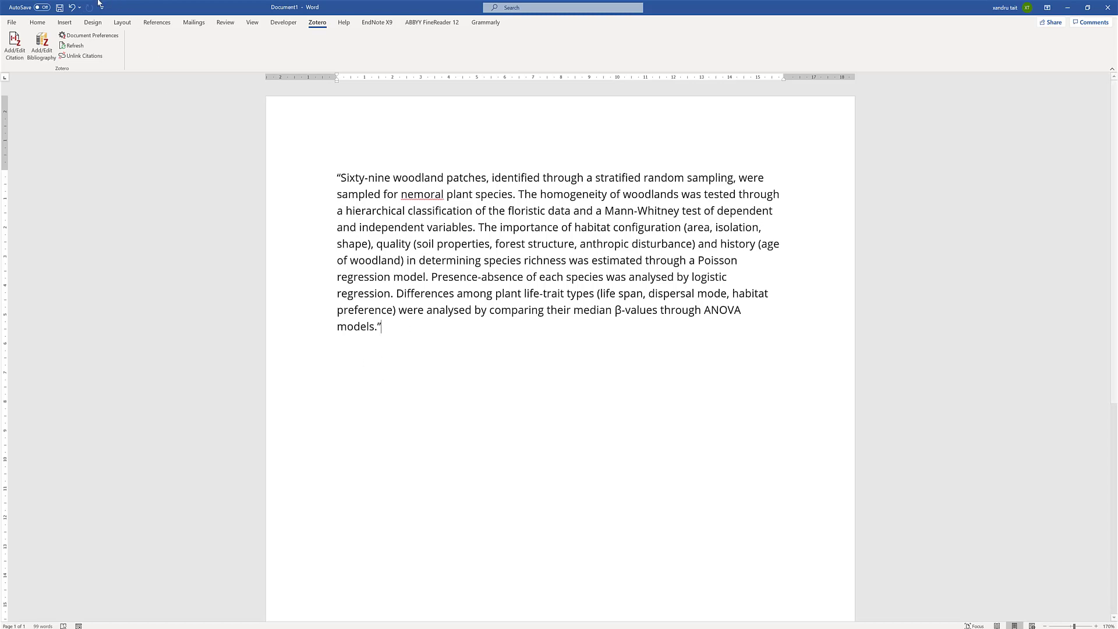
# - Set the document's Zotero citation style to OSCOLA (Oxford University Standard for Citation of Legal Authorities), displaying citations as footnotes
pyautogui.click(92, 35)
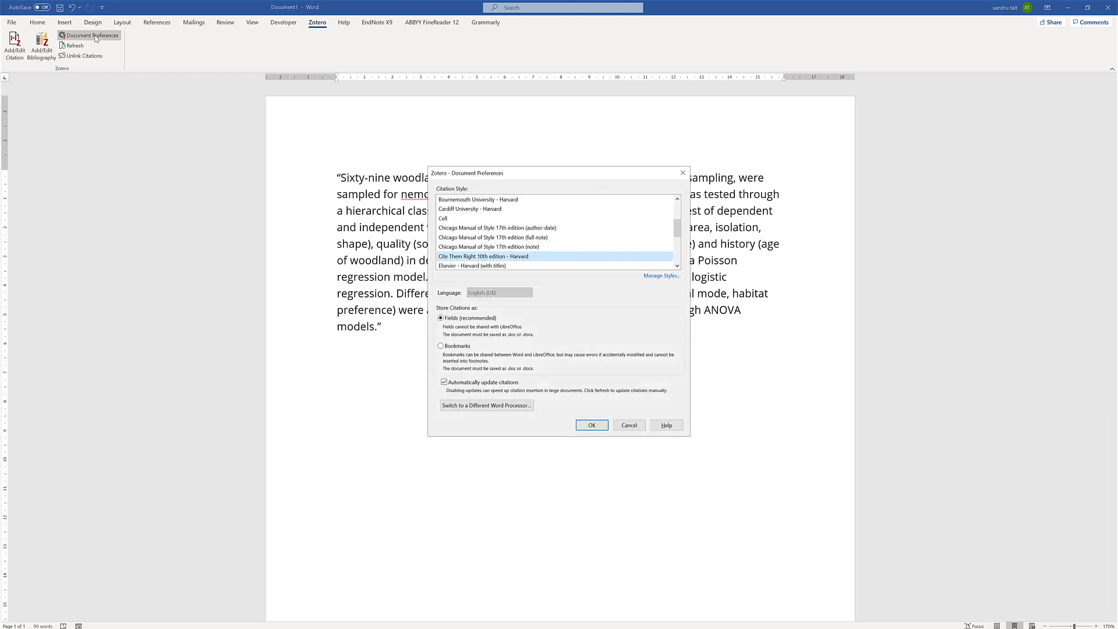
pyautogui.scroll(-3, 582, 256)
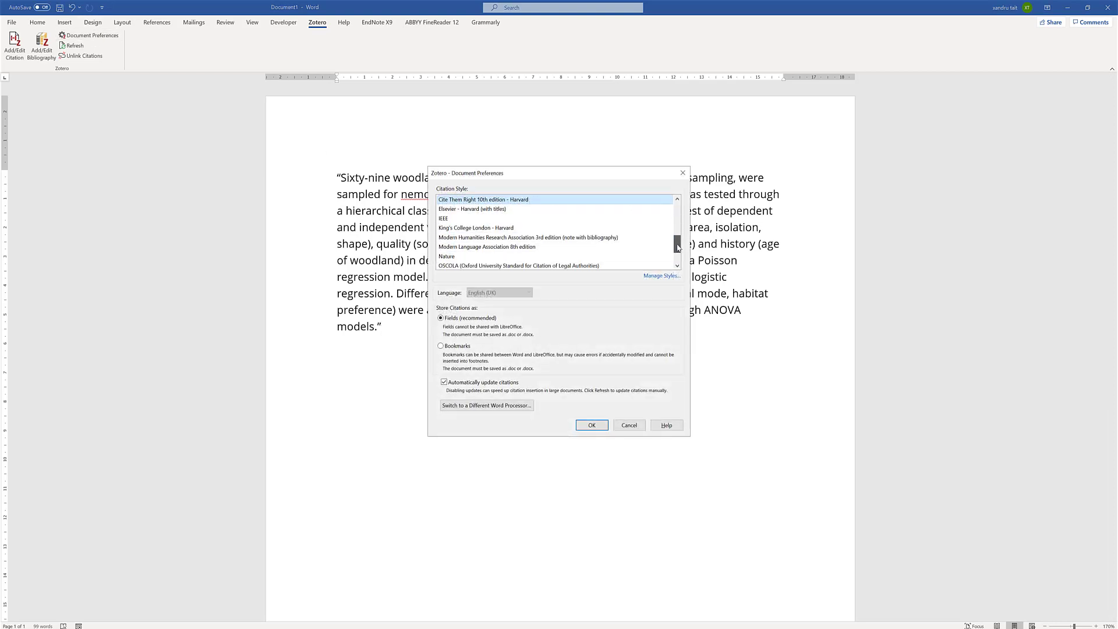
pyautogui.click(515, 256)
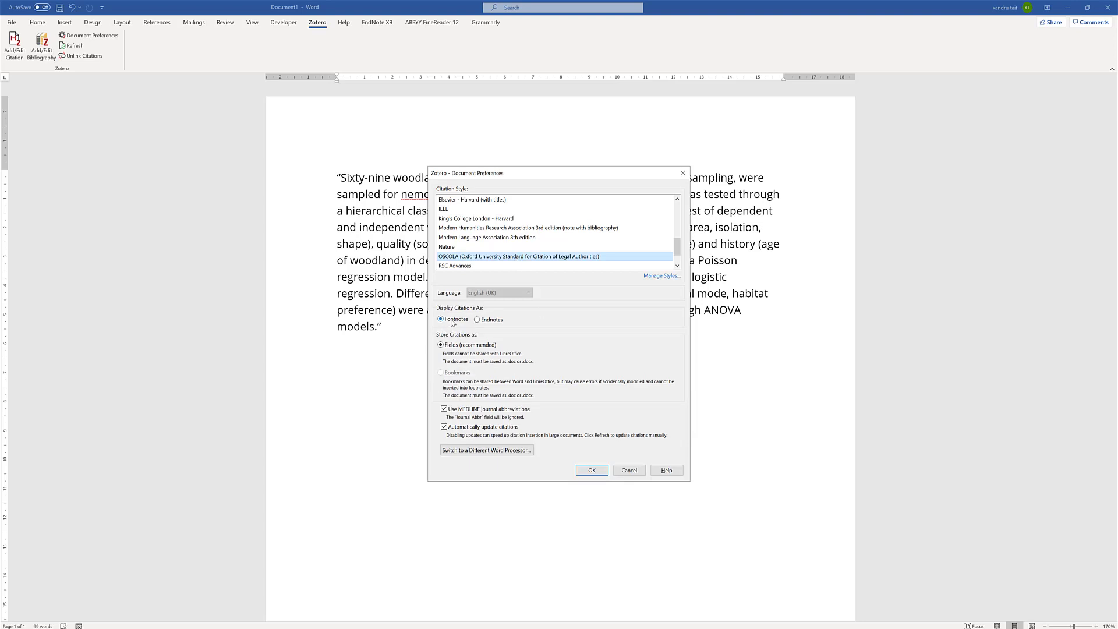
pyautogui.click(586, 470)
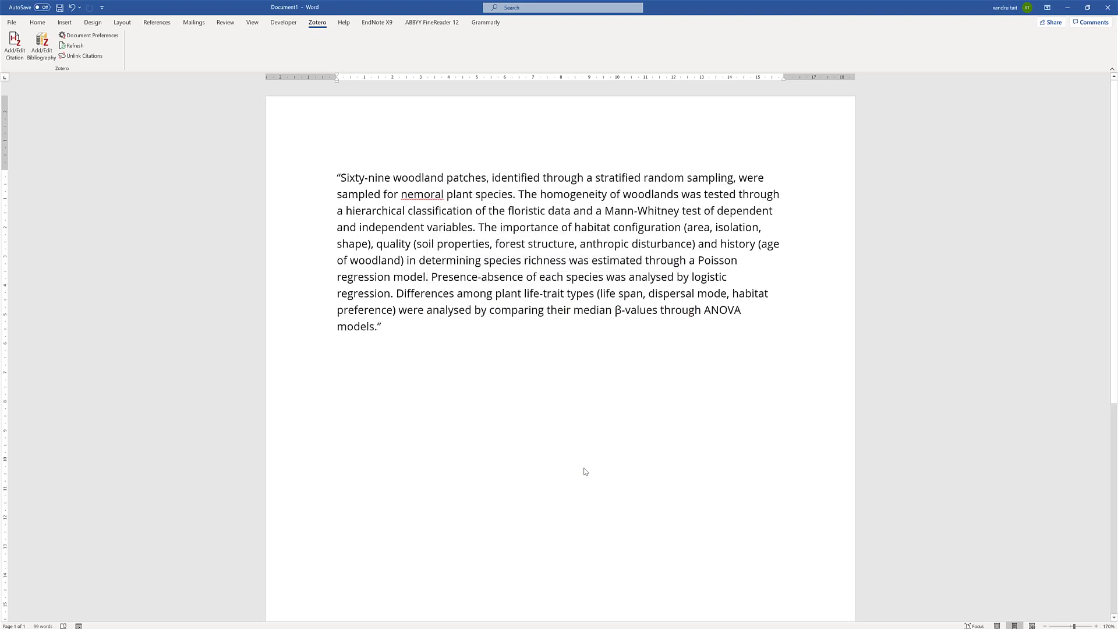
# - Insert a footnote citation for the "Effects of habitat configuration and quality" article after the quoted paragraph and view its footnote
pyautogui.click(17, 49)
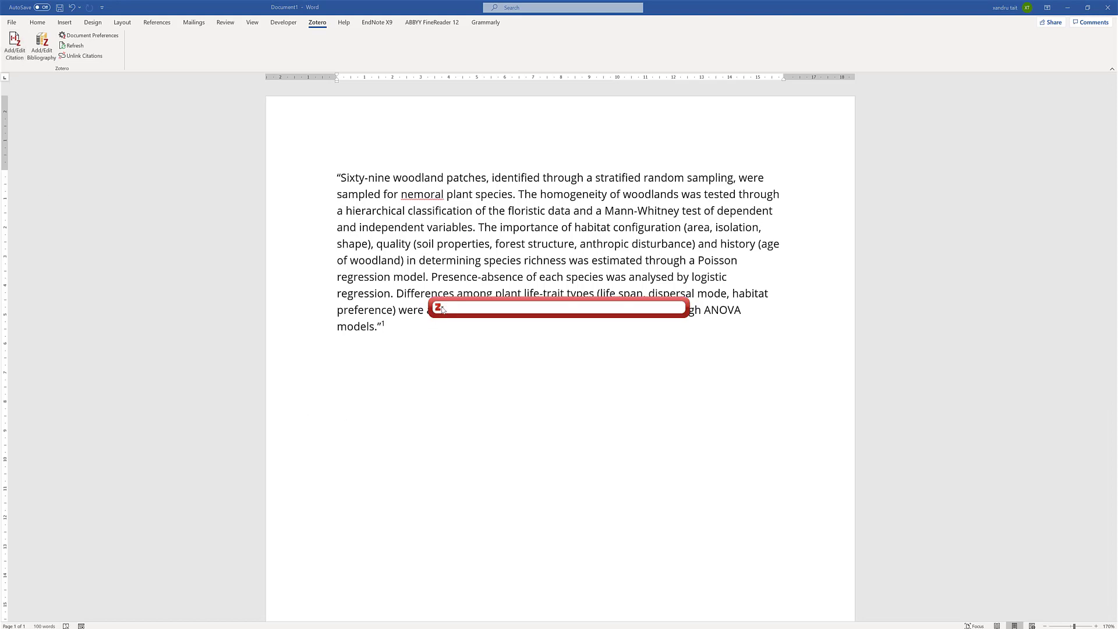
pyautogui.click(449, 318)
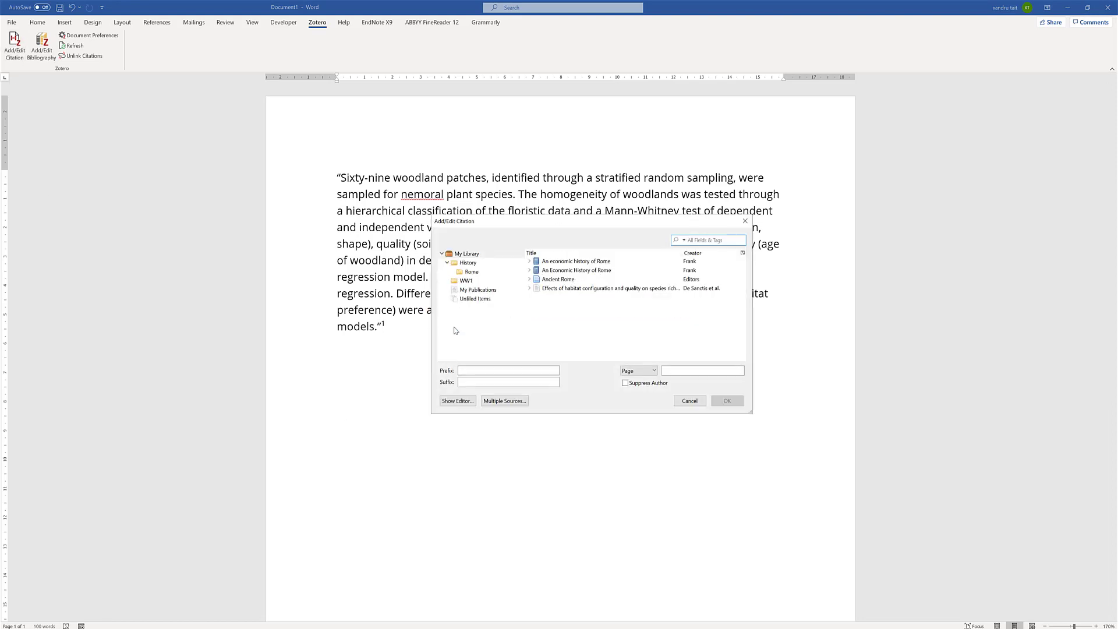
pyautogui.click(559, 282)
pyautogui.click(574, 288)
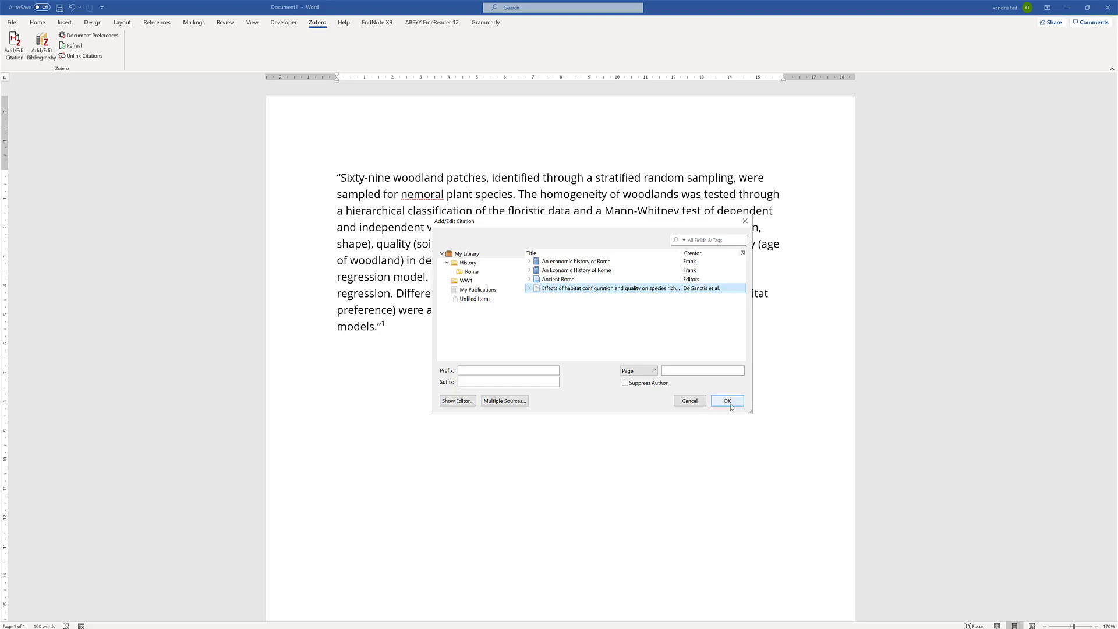
pyautogui.click(730, 404)
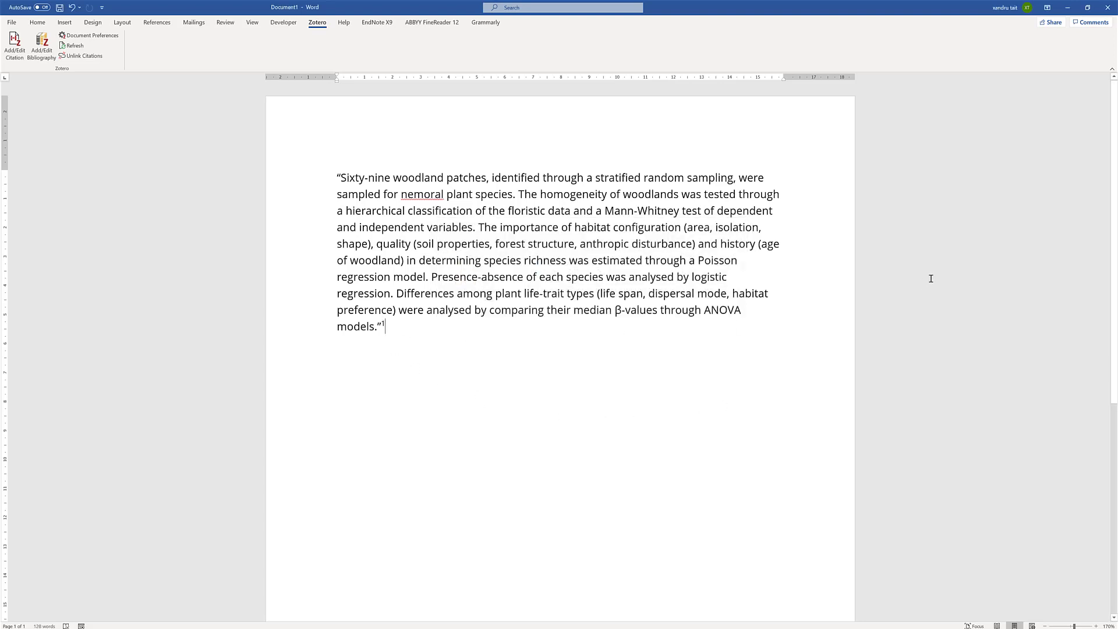
pyautogui.moveTo(1116, 181); pyautogui.dragTo(1117, 411)
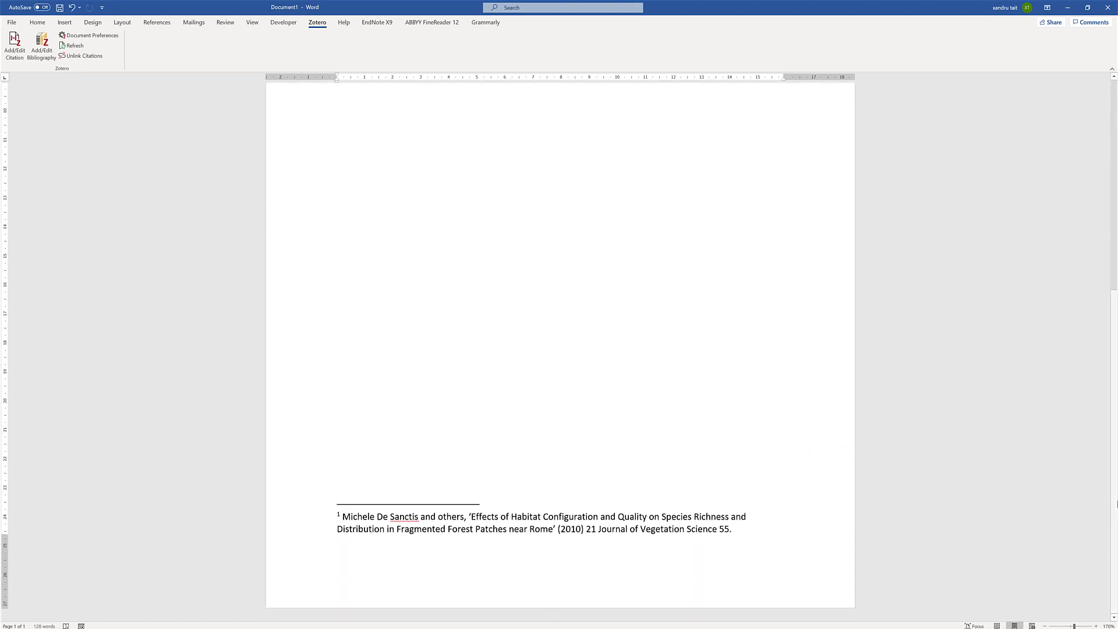
pyautogui.moveTo(1116, 502); pyautogui.dragTo(1117, 294)
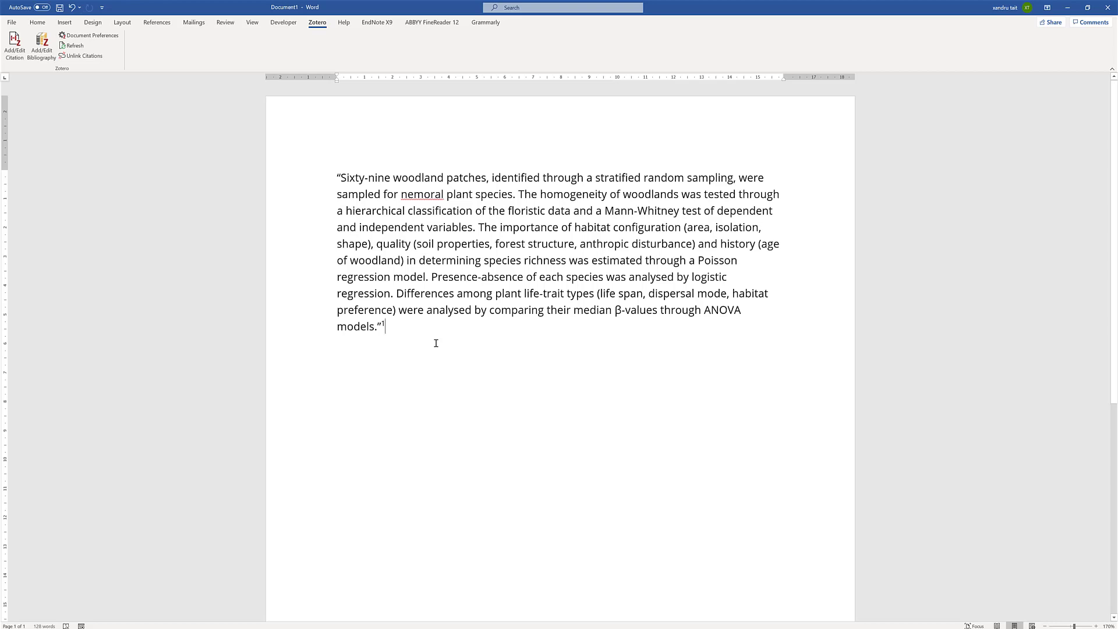
# - Add the word "Rome" after the first footnote mark, cite "An Economic History of Rome" there and view both footnotes
pyautogui.write('Rome')
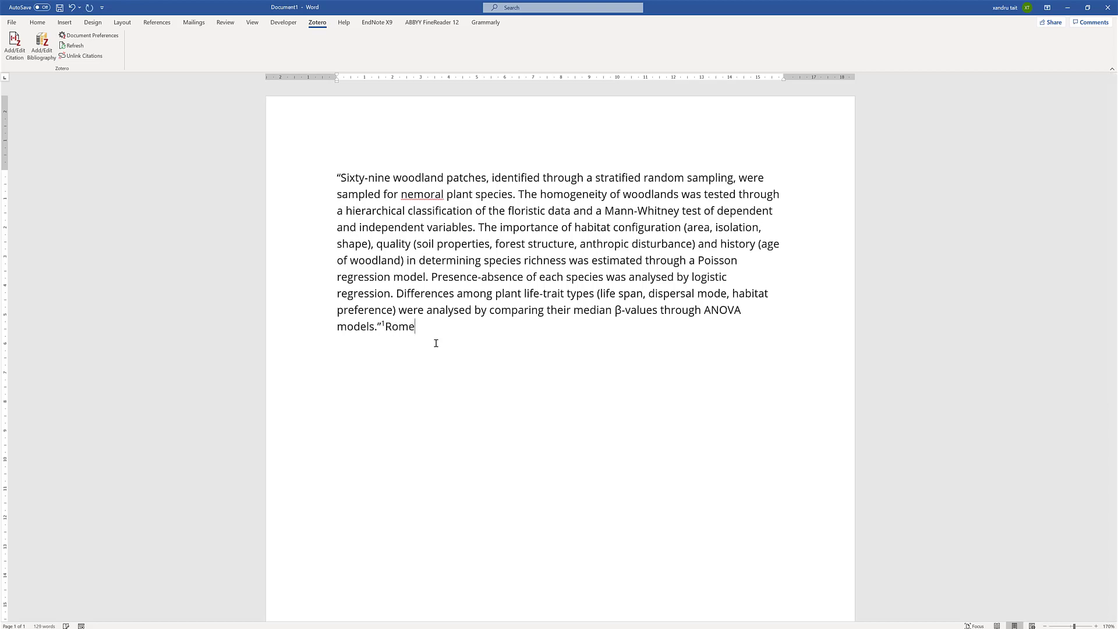
pyautogui.click(23, 51)
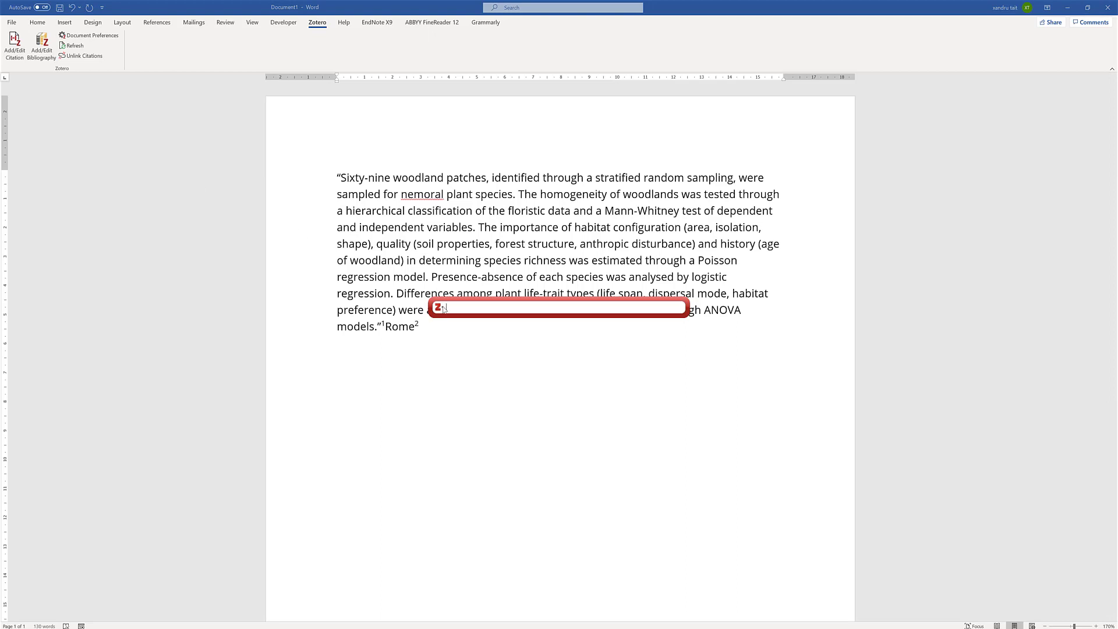
pyautogui.click(458, 319)
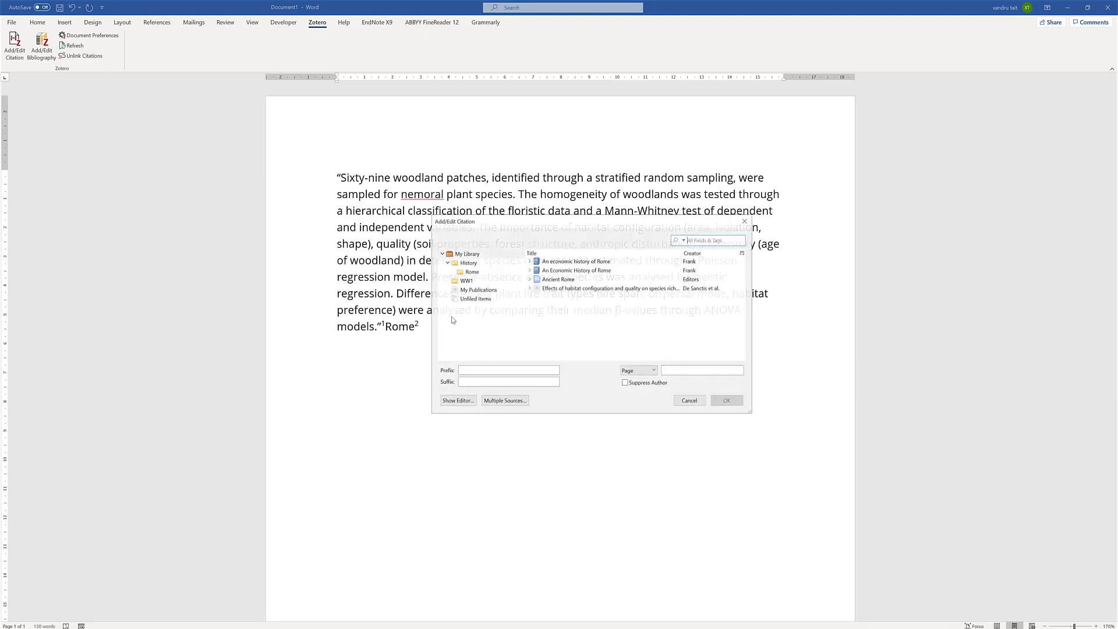
pyautogui.click(583, 271)
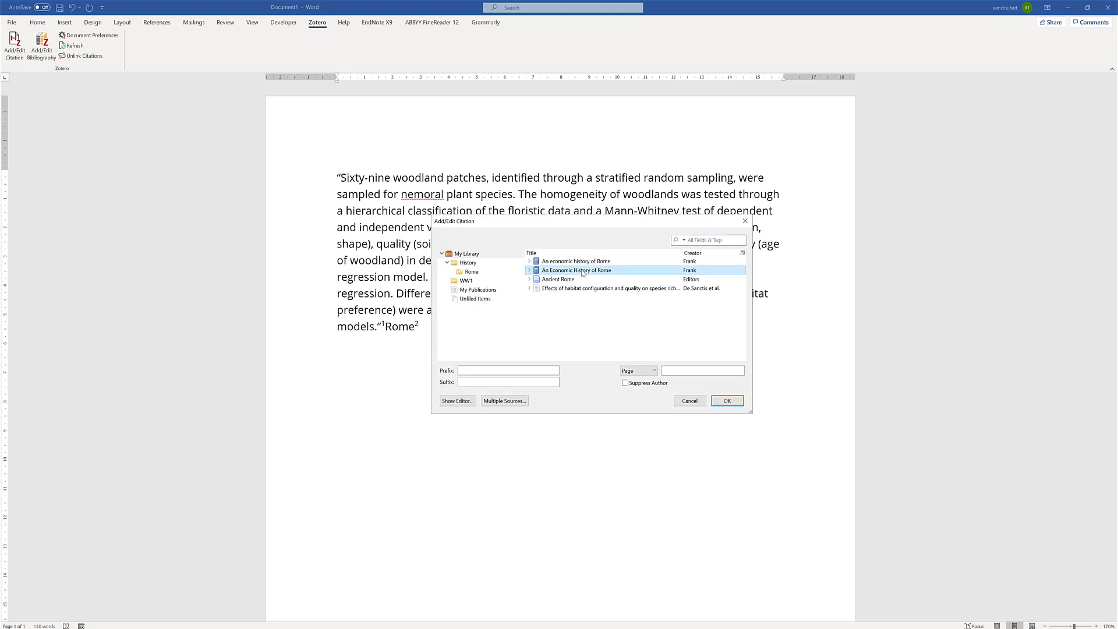
pyautogui.click(728, 401)
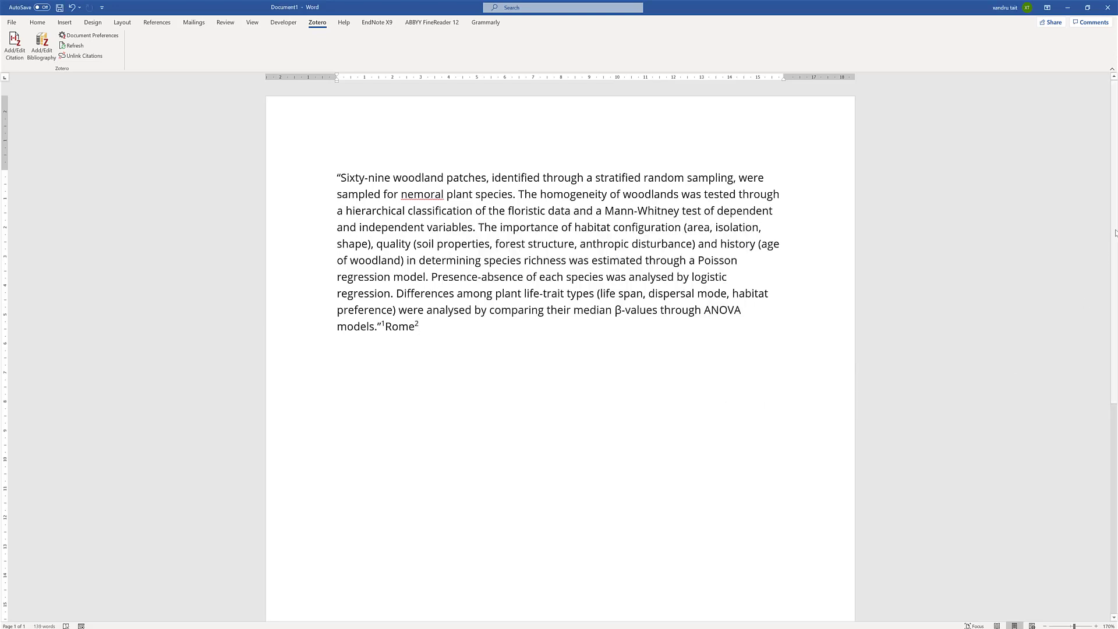
pyautogui.scroll(-10, 476, 578)
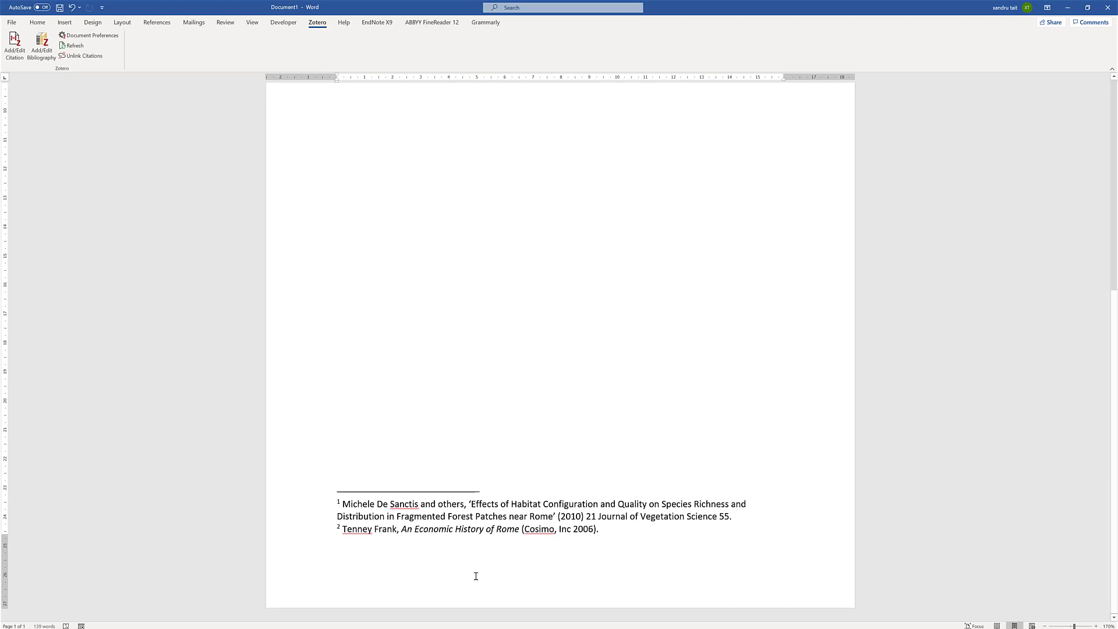
pyautogui.scroll(10, 436, 534)
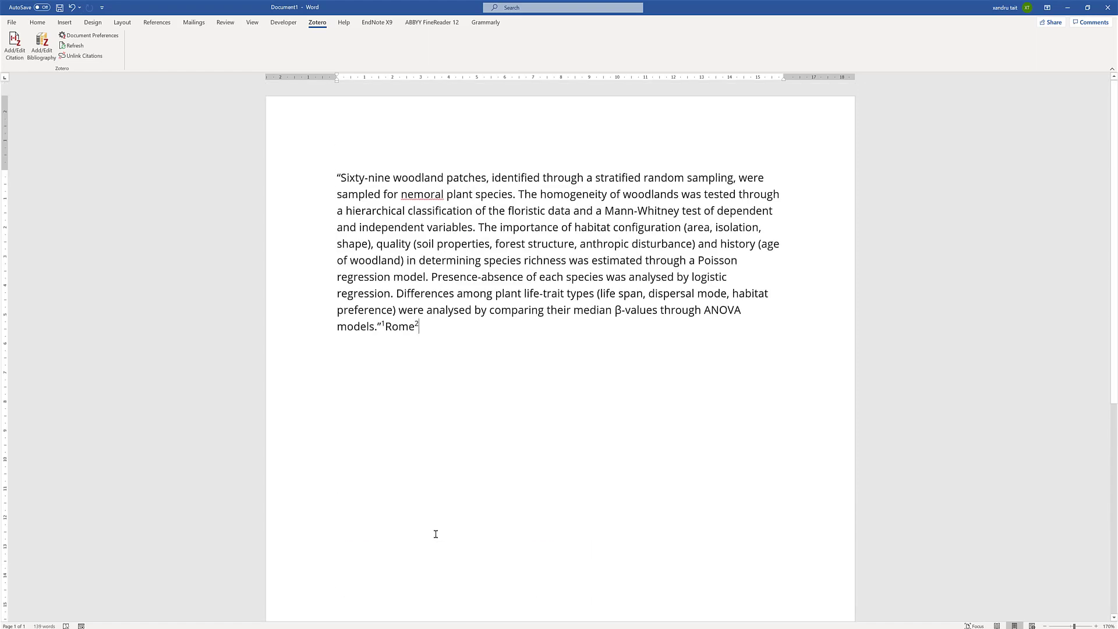
# - Switch to Zotero and move the "An economic history of Rome" book that has two notes to the trash, confirming the removal
pyautogui.hotkey('alt', 'Tab')
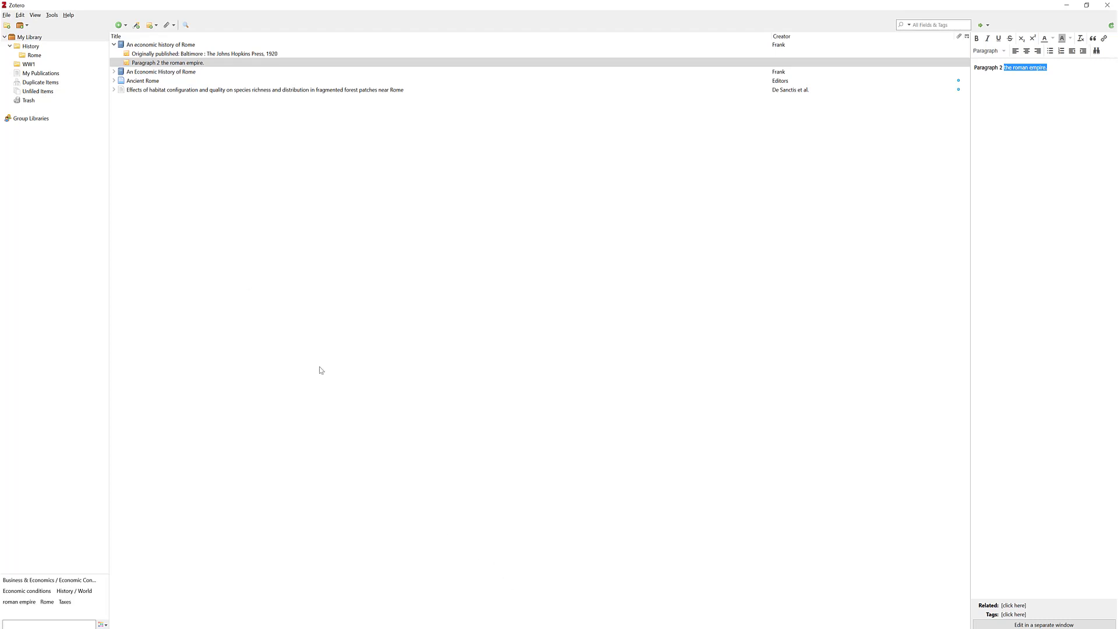
pyautogui.click(133, 64)
pyautogui.click(132, 46)
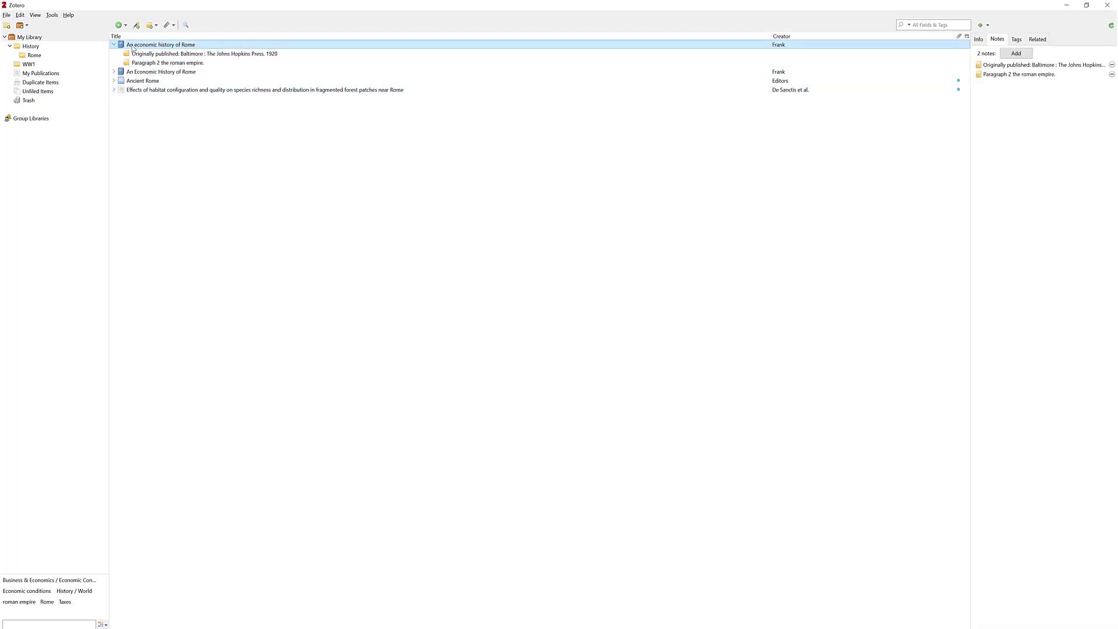
pyautogui.rightClick(133, 46)
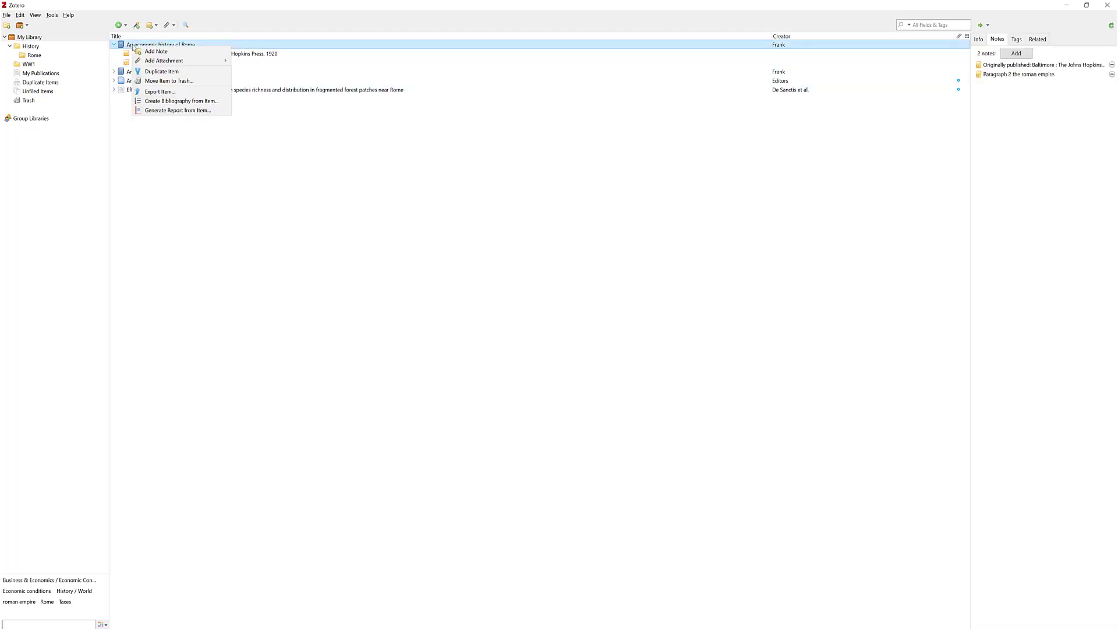
pyautogui.click(175, 79)
pyautogui.click(540, 330)
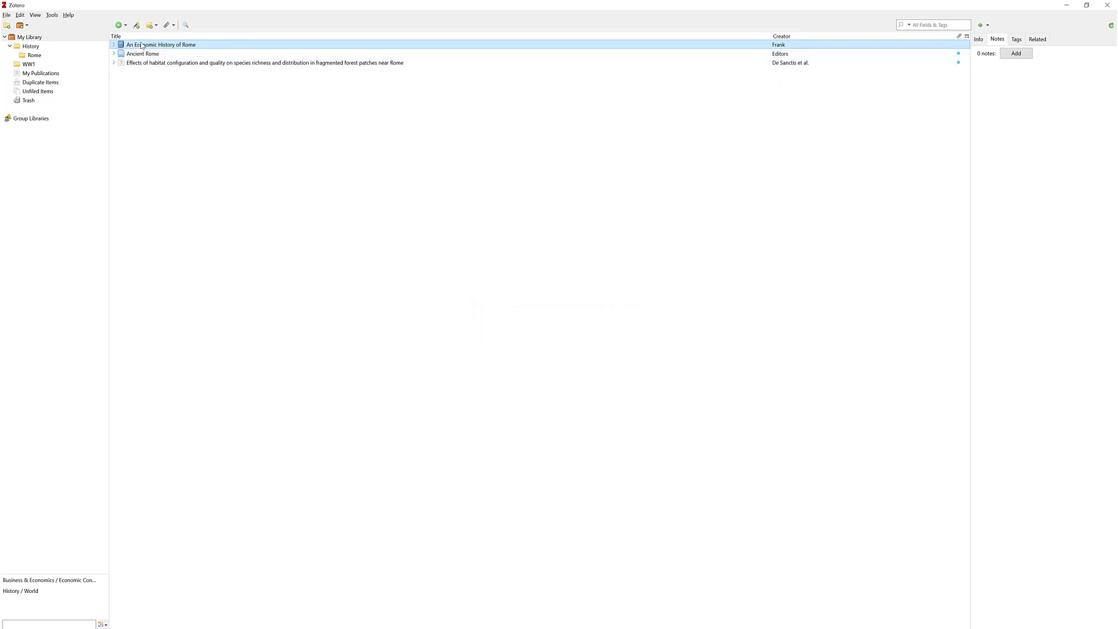
# - Add the remaining "An Economic History of Rome" book to the WW1 collection and open that collection
pyautogui.moveTo(142, 46); pyautogui.dragTo(27, 66)
pyautogui.click(21, 65)
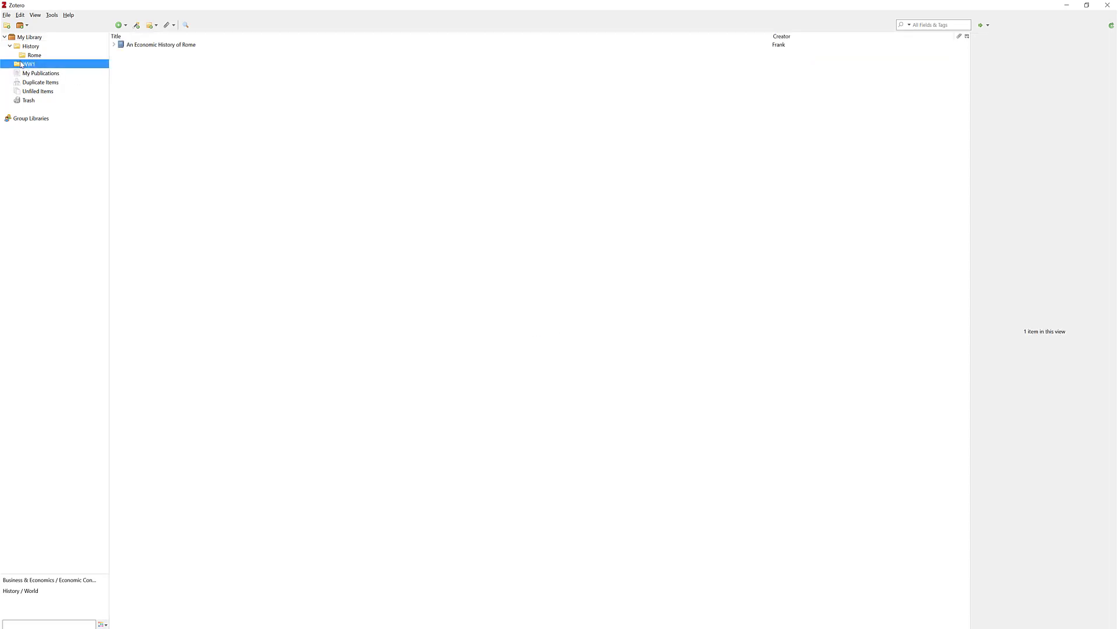
# - View the contents of the Trash and the My Publications collection
pyautogui.click(24, 101)
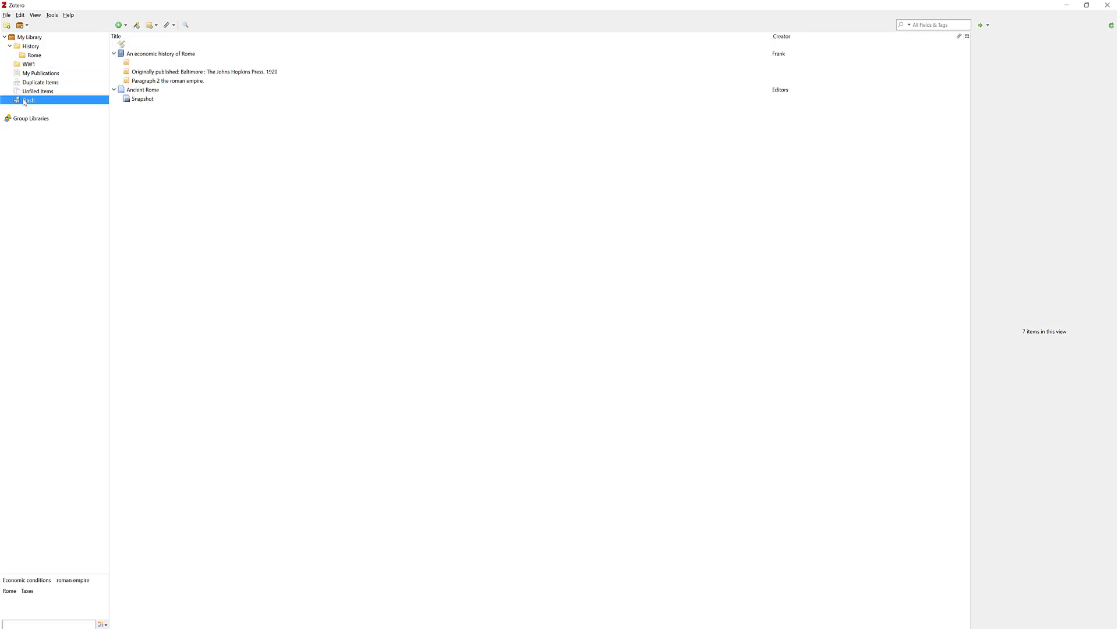
pyautogui.rightClick(24, 102)
pyautogui.click(63, 74)
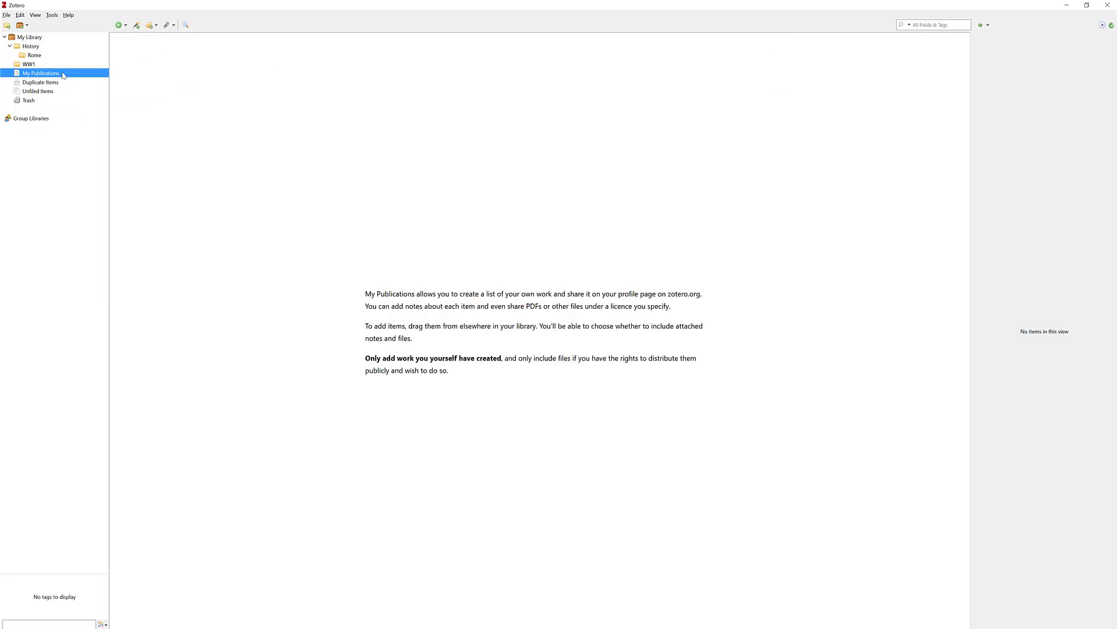